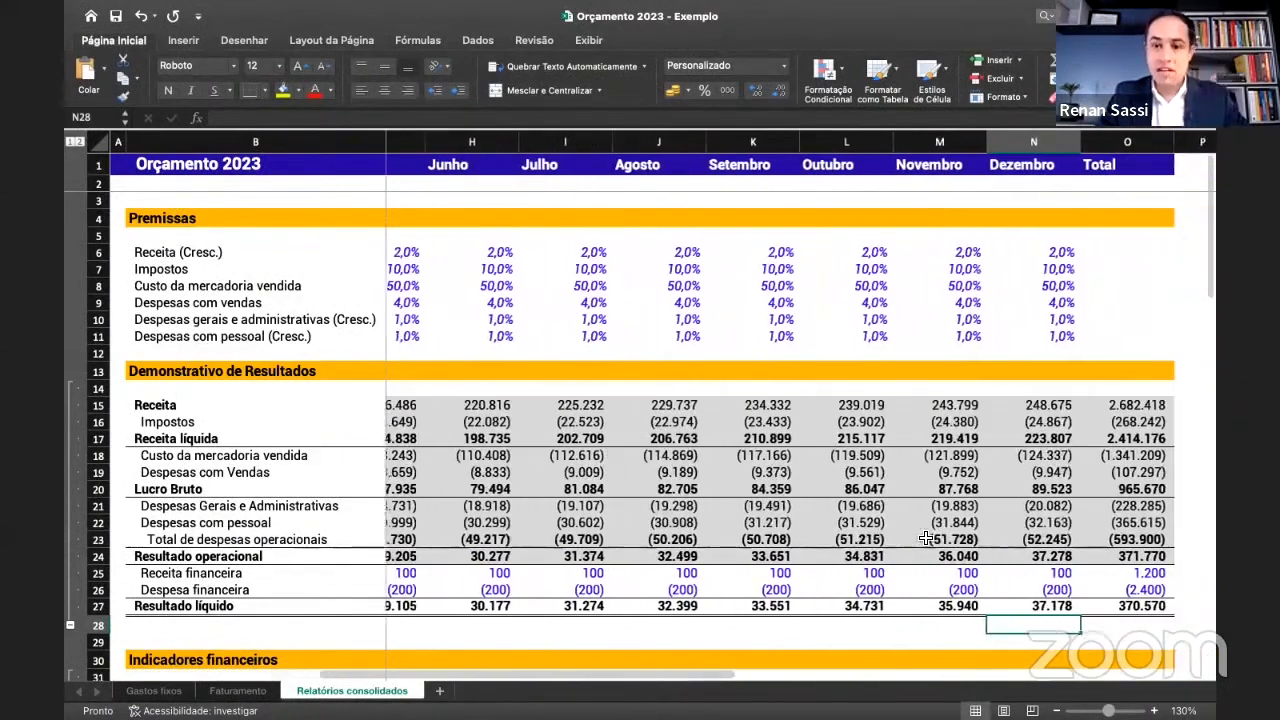
- Review the assumptions, income statement, financial indicators and charts on the example budget's Relatórios consolidados sheet
scroll(926, 539, left, 3)
scroll(926, 539, left, 3)
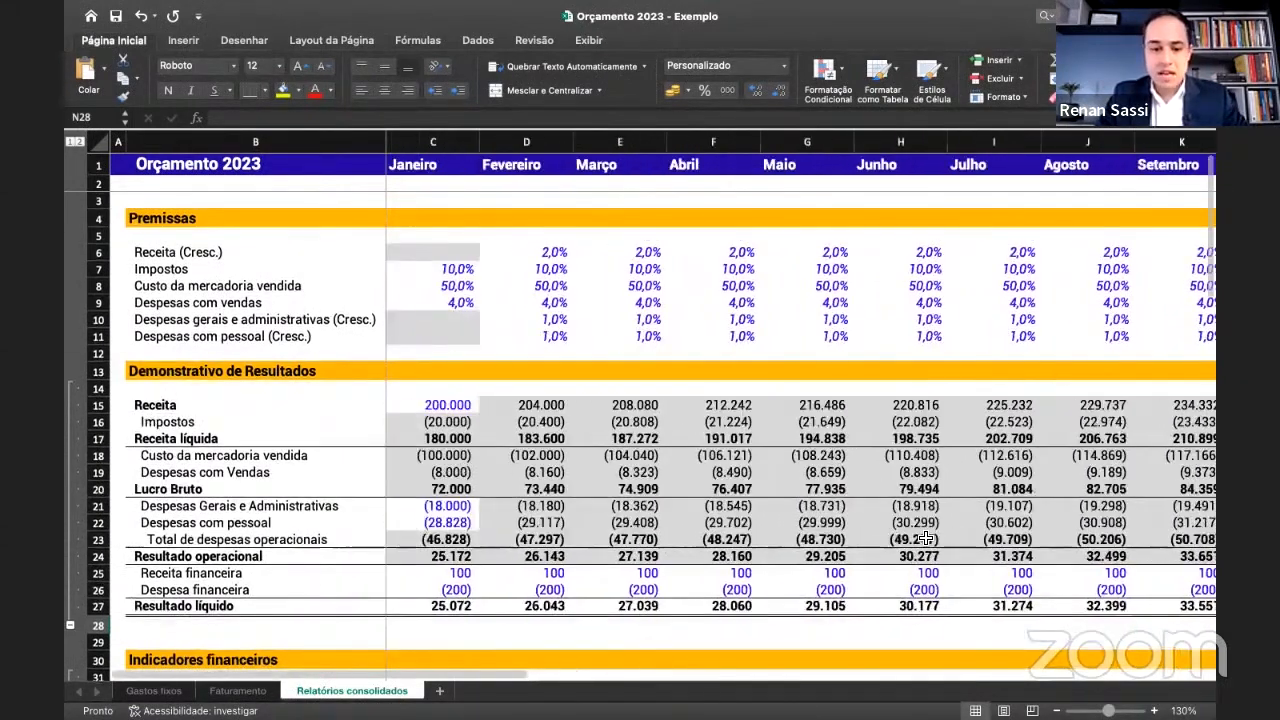
scroll(926, 539, down, 6)
scroll(926, 539, down, 1)
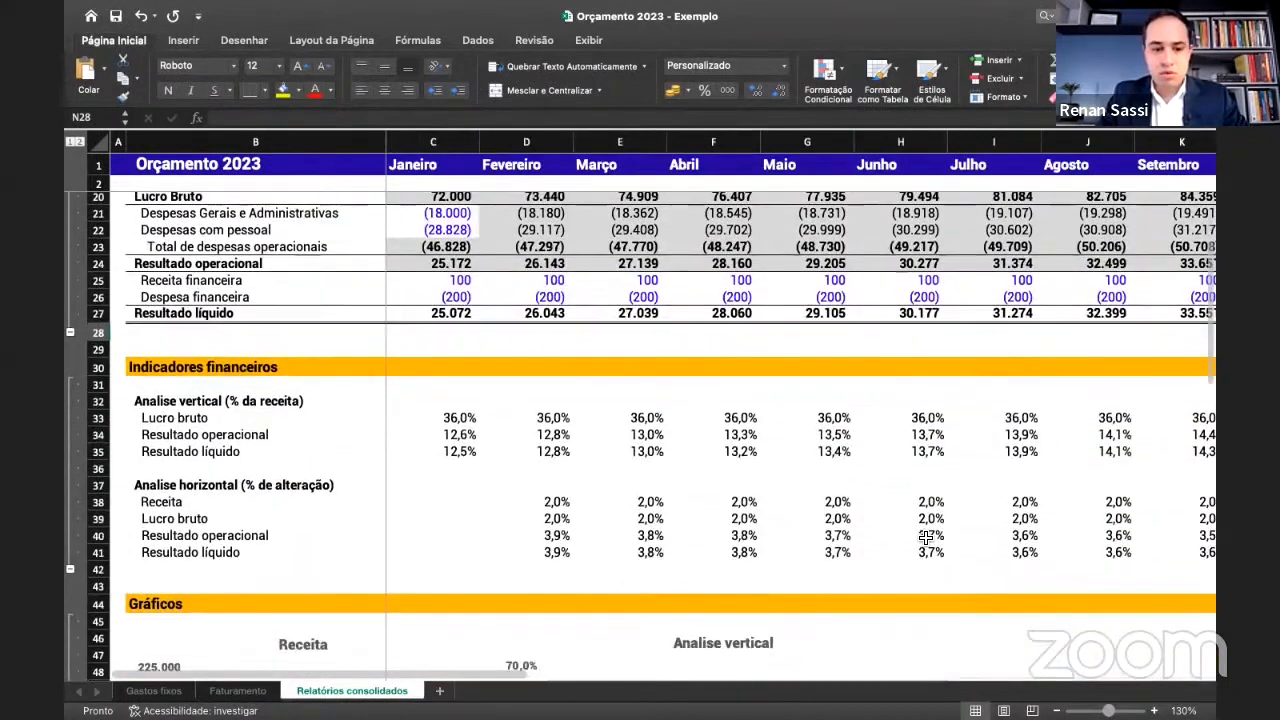
scroll(926, 539, up, 1)
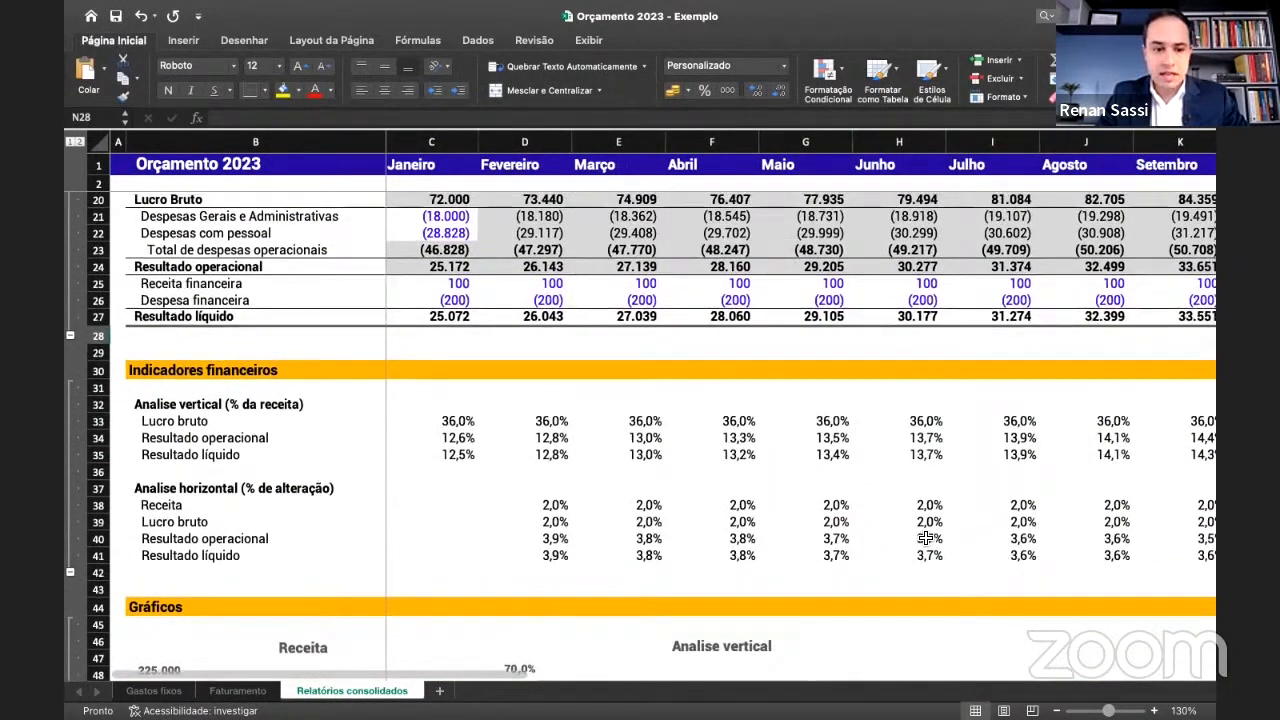
scroll(926, 539, right, 2)
scroll(926, 539, right, 4)
scroll(926, 539, down, 1)
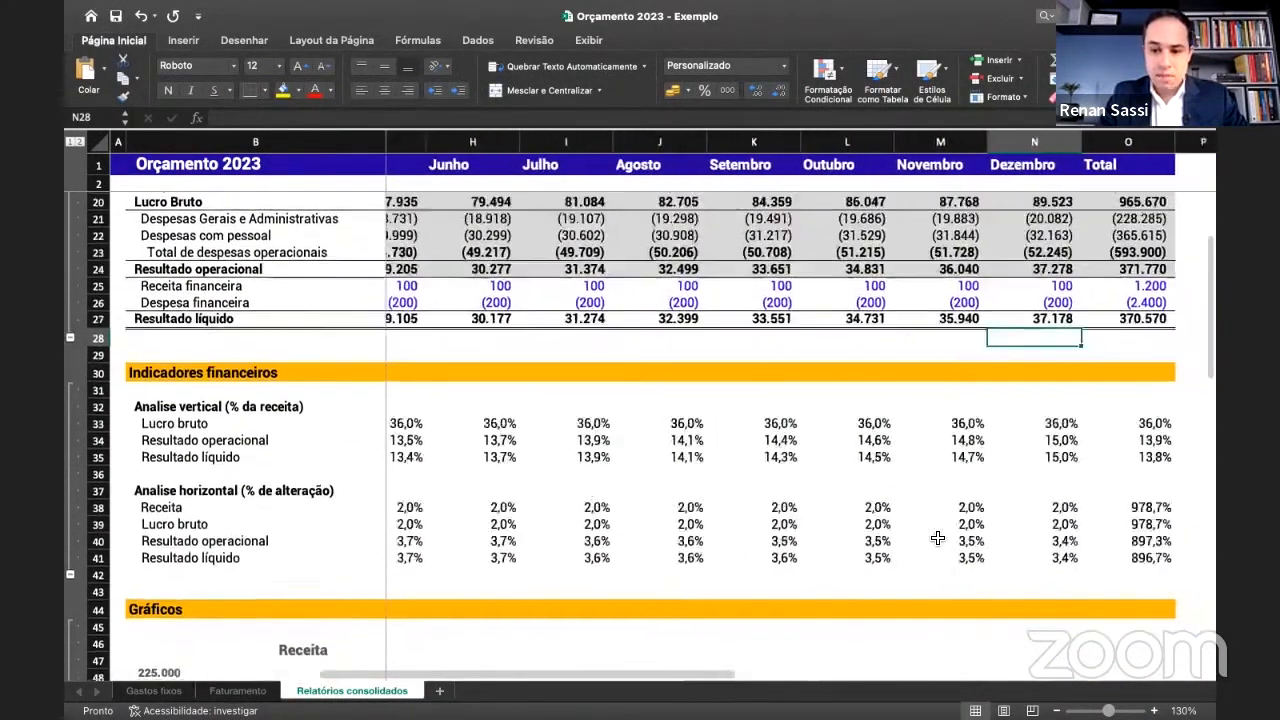
scroll(937, 538, left, 5)
scroll(937, 538, down, 8)
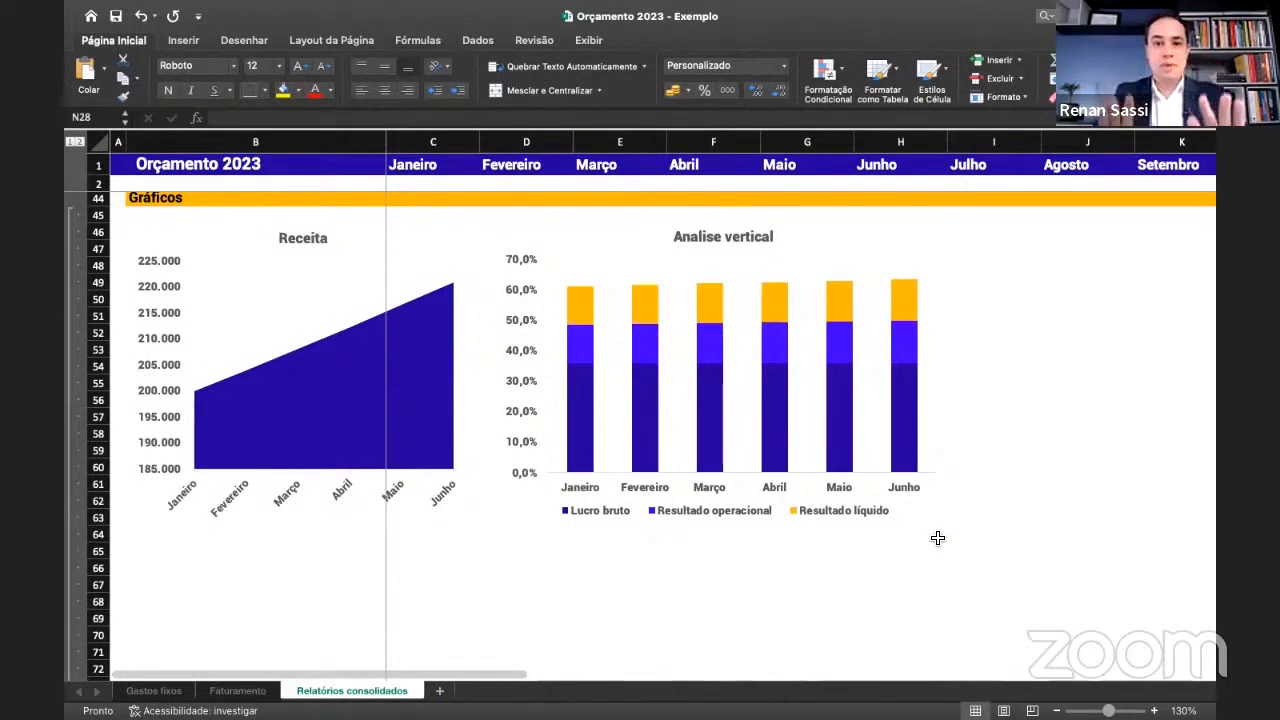
scroll(937, 538, up, 14)
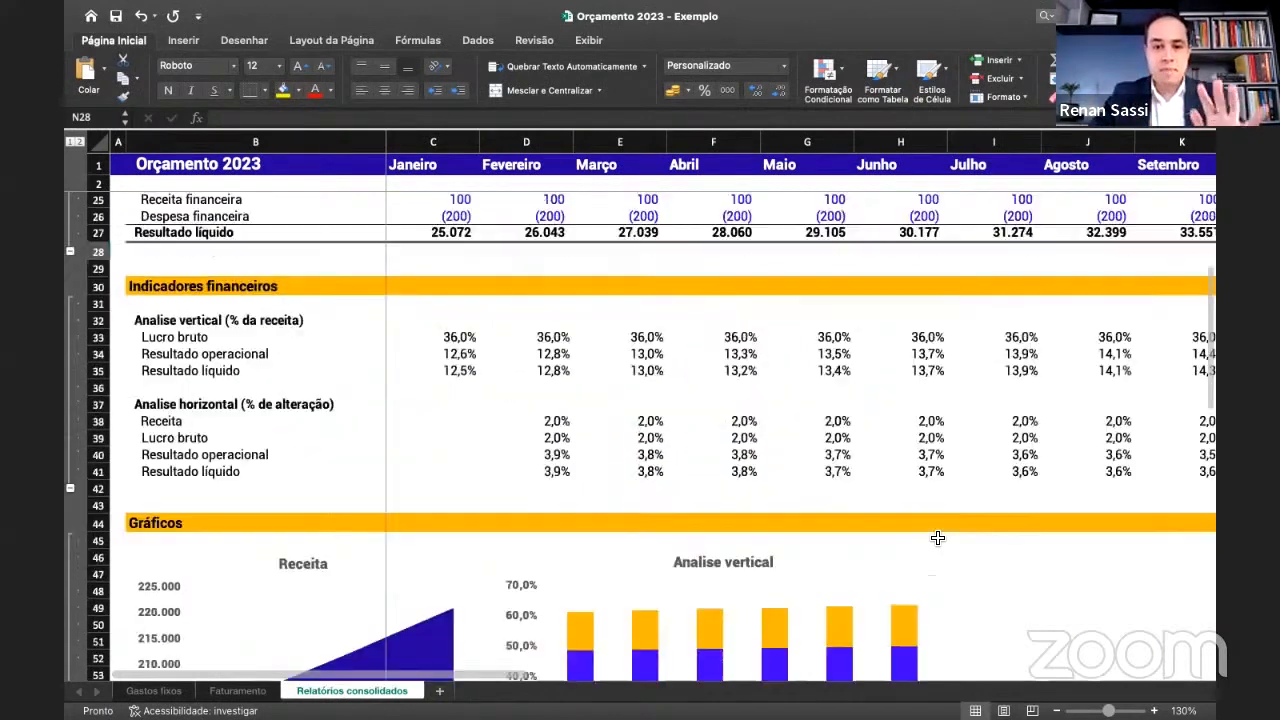
- Switch to the blank workbook Orçamento 2023 - Em branco, show it full screen and collapse the ribbon
mouse_move(114, 10)
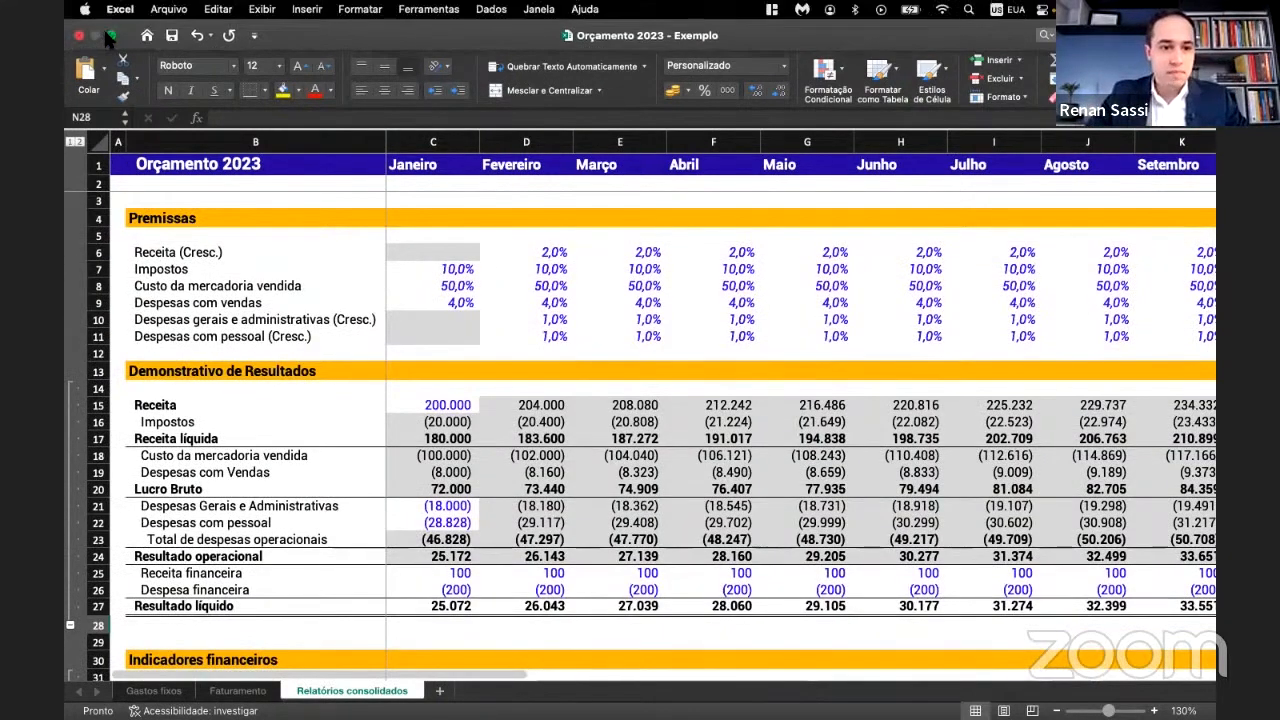
click(111, 35)
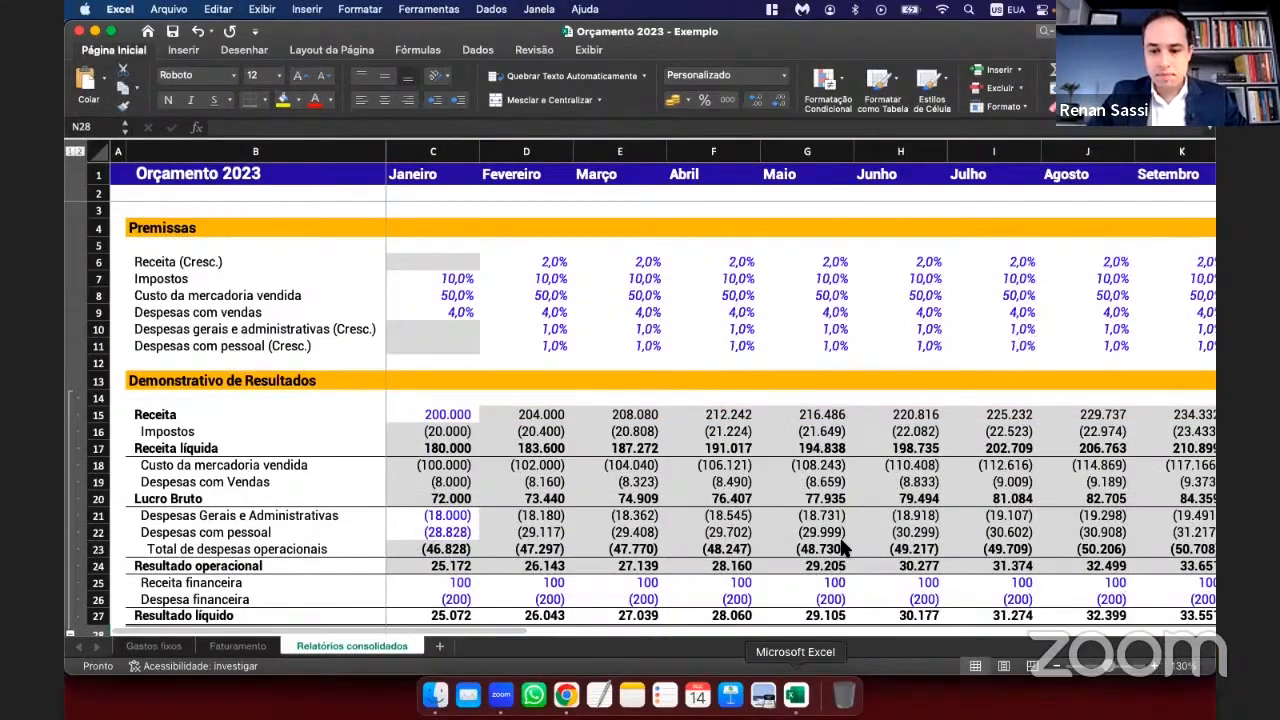
click(843, 548)
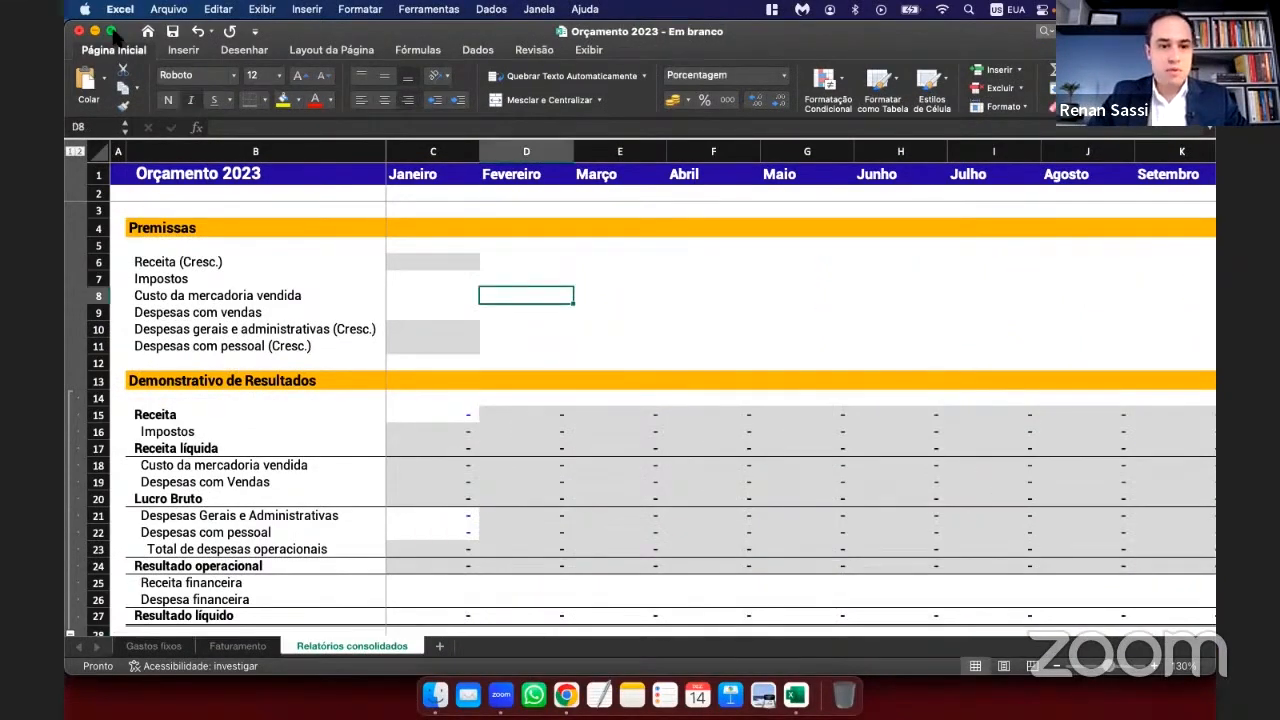
click(111, 31)
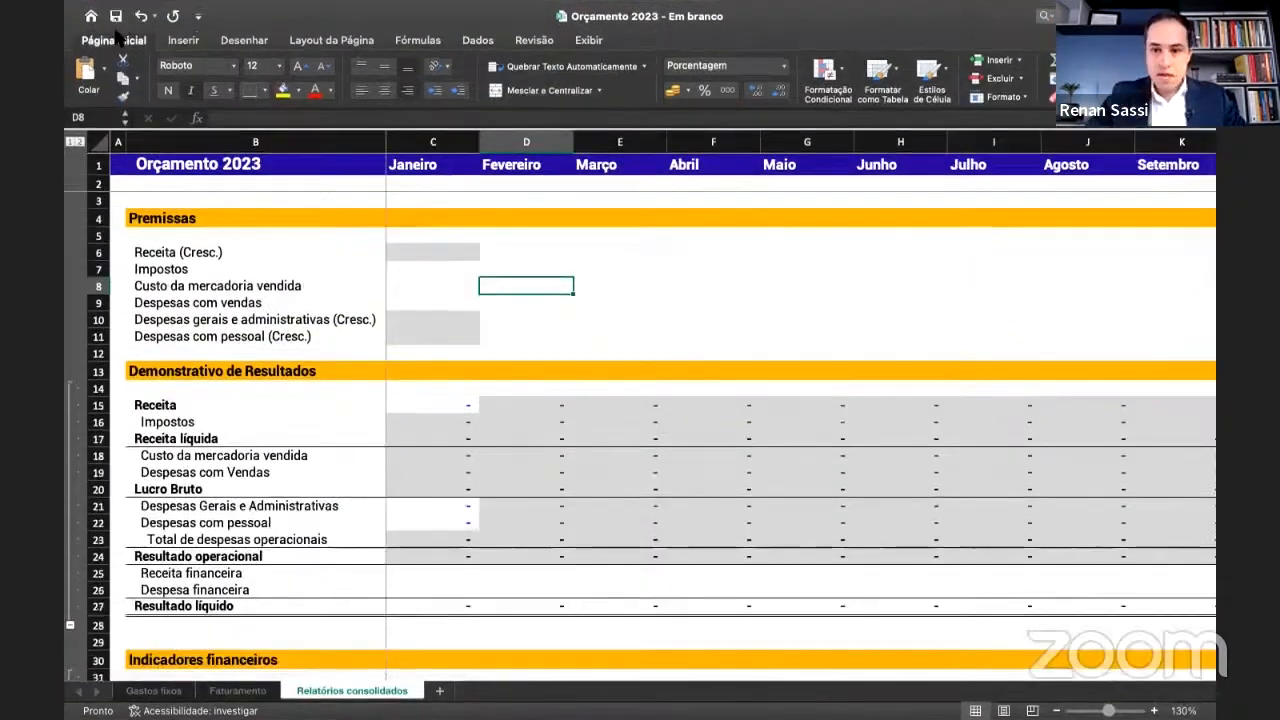
click(115, 39)
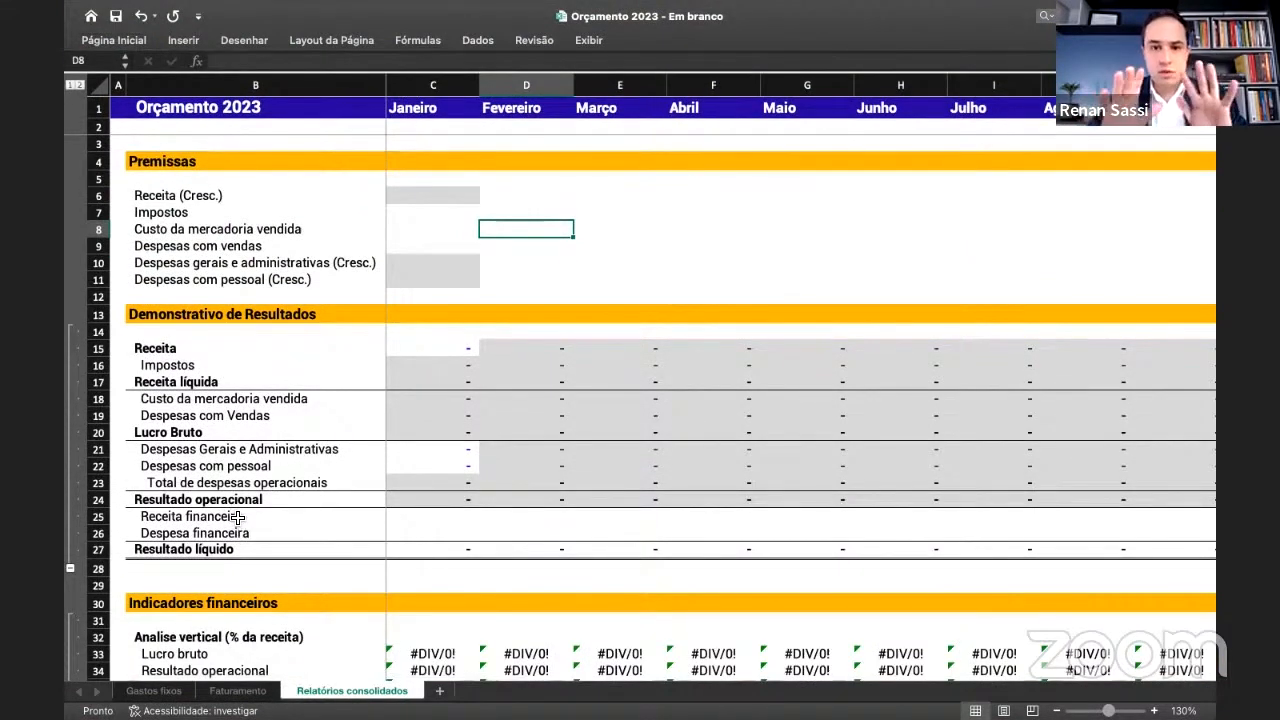
- On the Gastos fixos sheet, enter 4500 for Despesa 1 and 4000 for Despesa 2, and fill the series down to Despesa 8
click(155, 691)
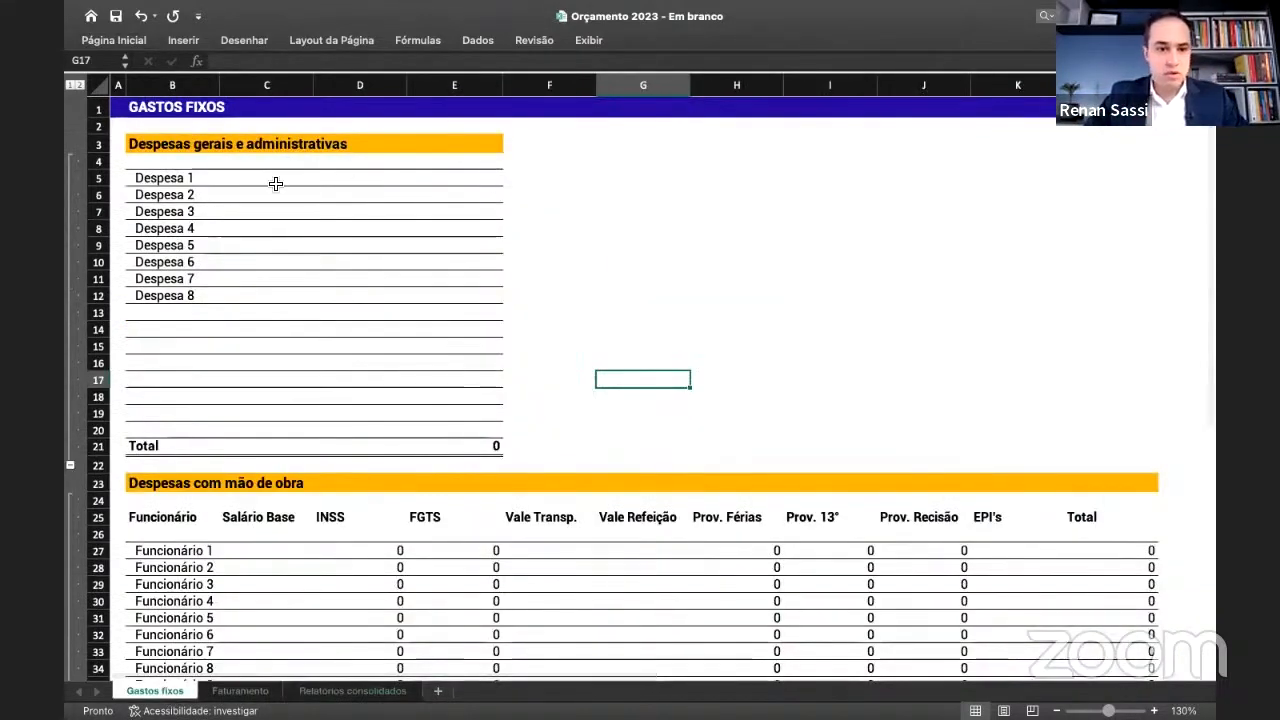
drag(186, 177, 474, 409)
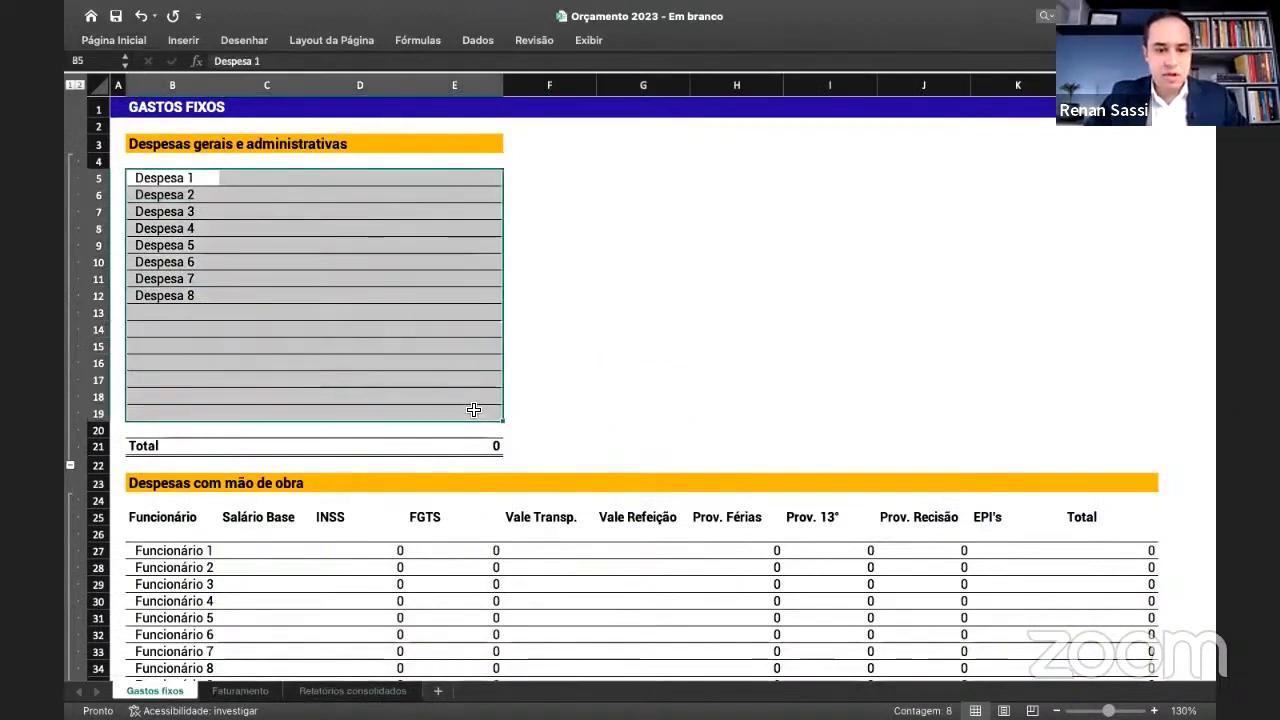
click(494, 177)
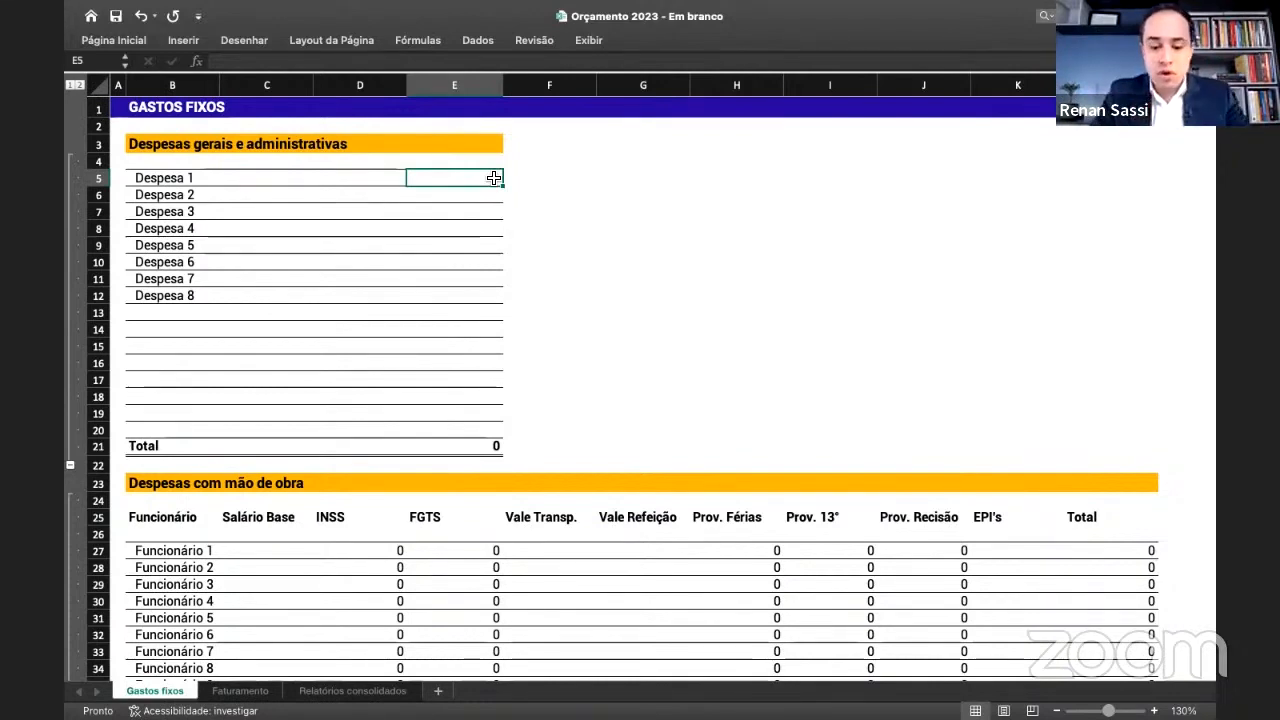
text(4500)
key(Return)
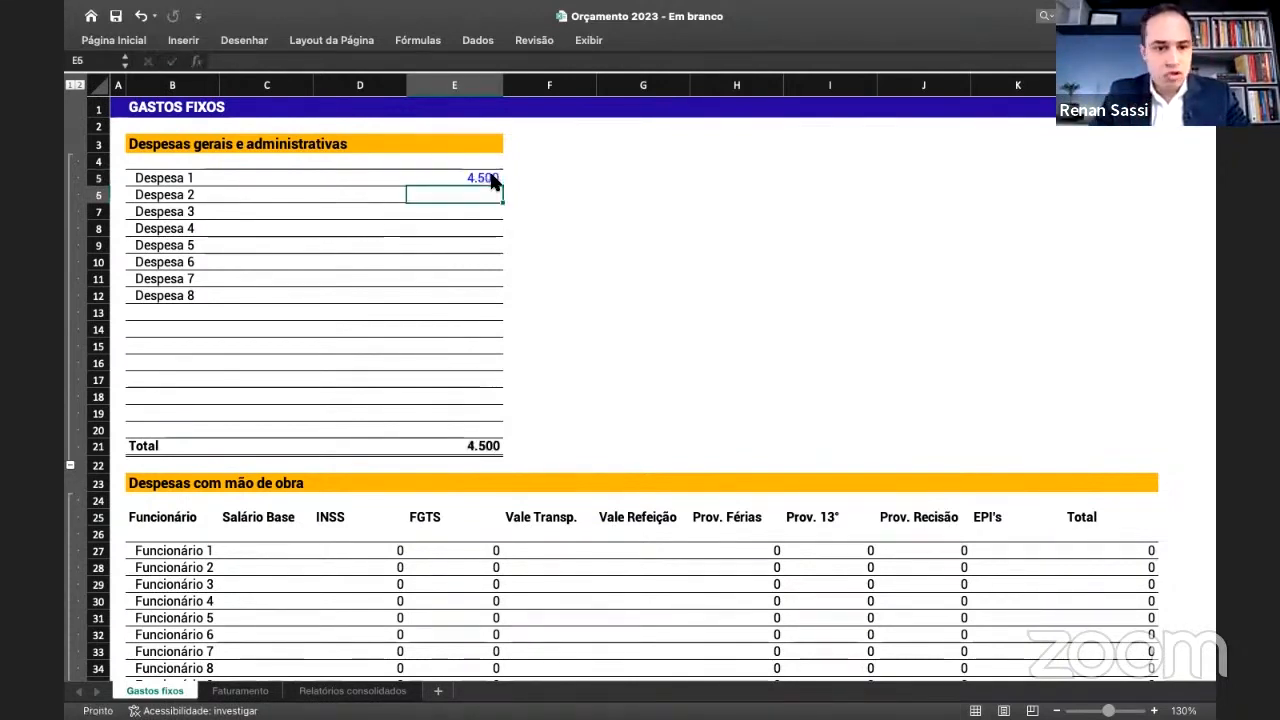
text(4000)
key(Return)
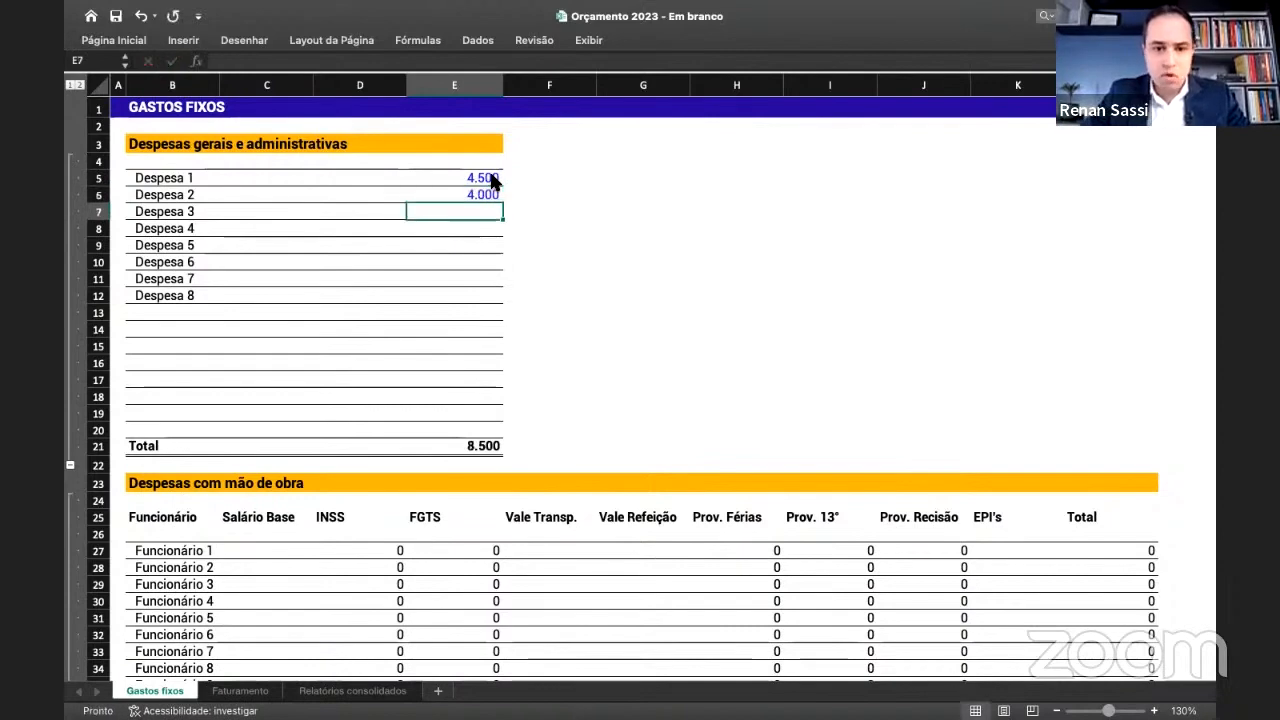
click(490, 180)
drag(490, 180, 494, 309)
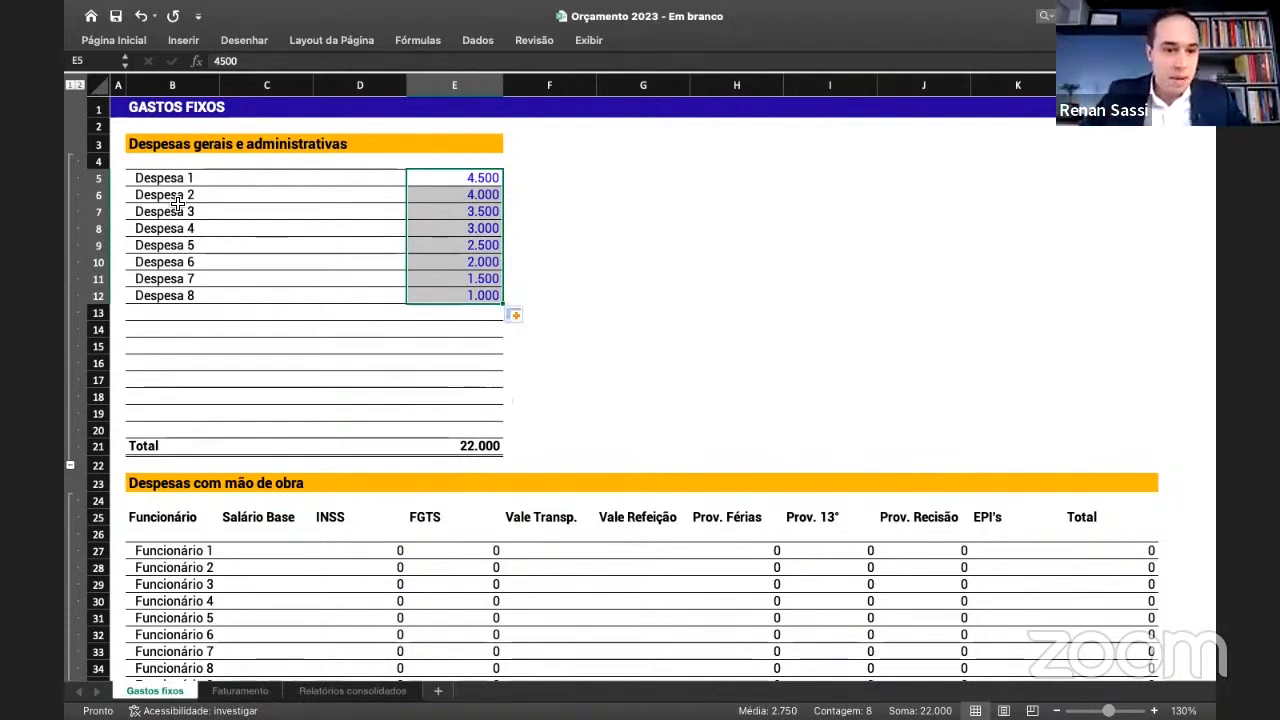
- Examine the sum formula in the Total cell of the Despesas gerais e administrativas table and the range it covers
drag(168, 180, 449, 429)
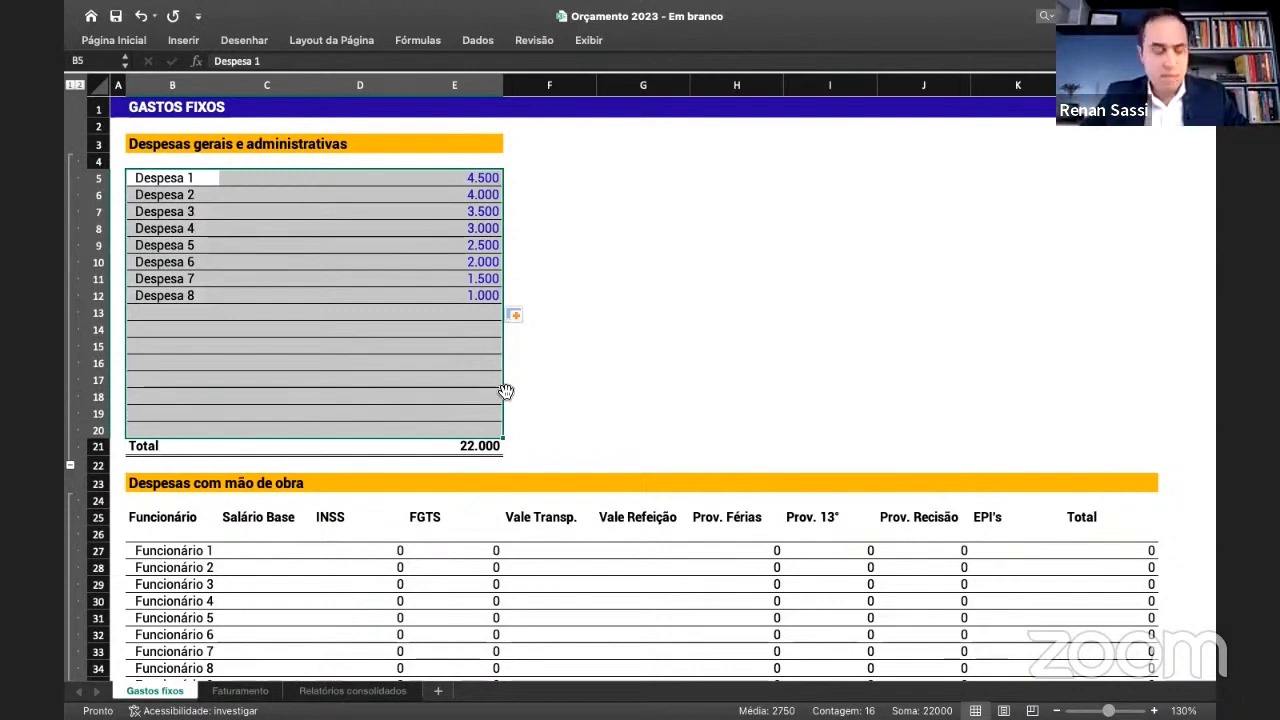
double_click(487, 443)
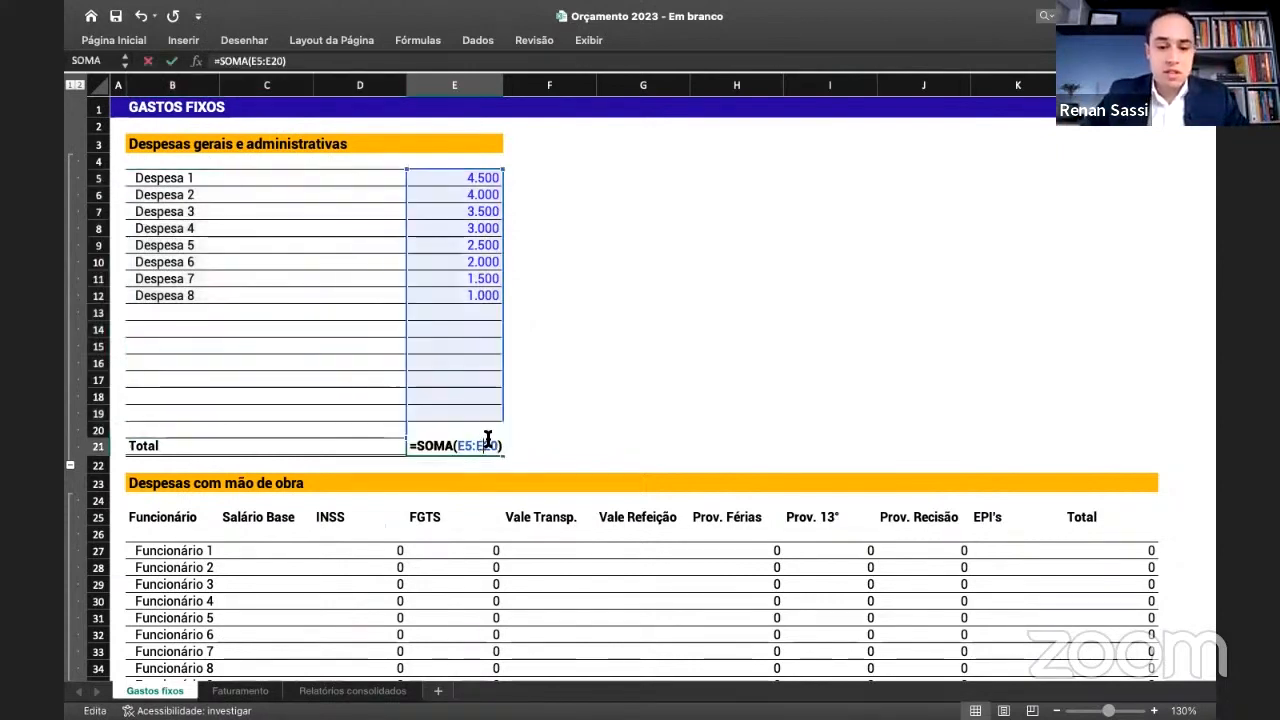
key(Return)
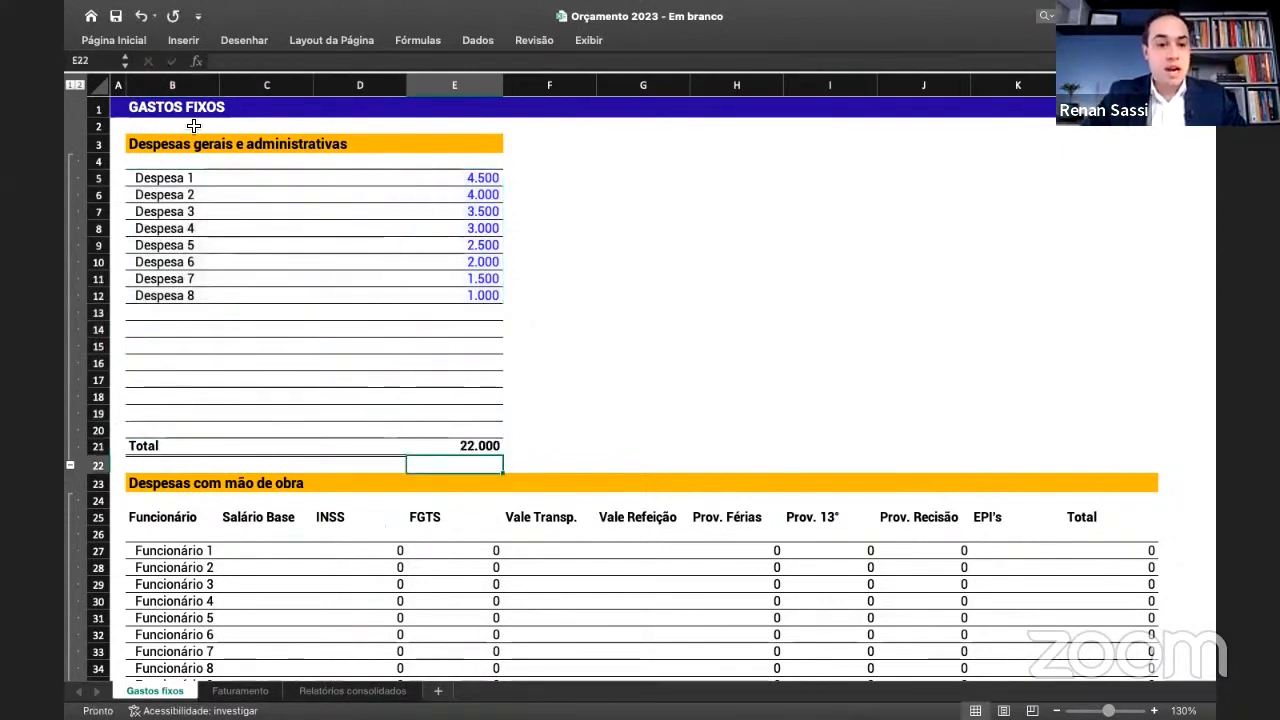
drag(145, 145, 487, 445)
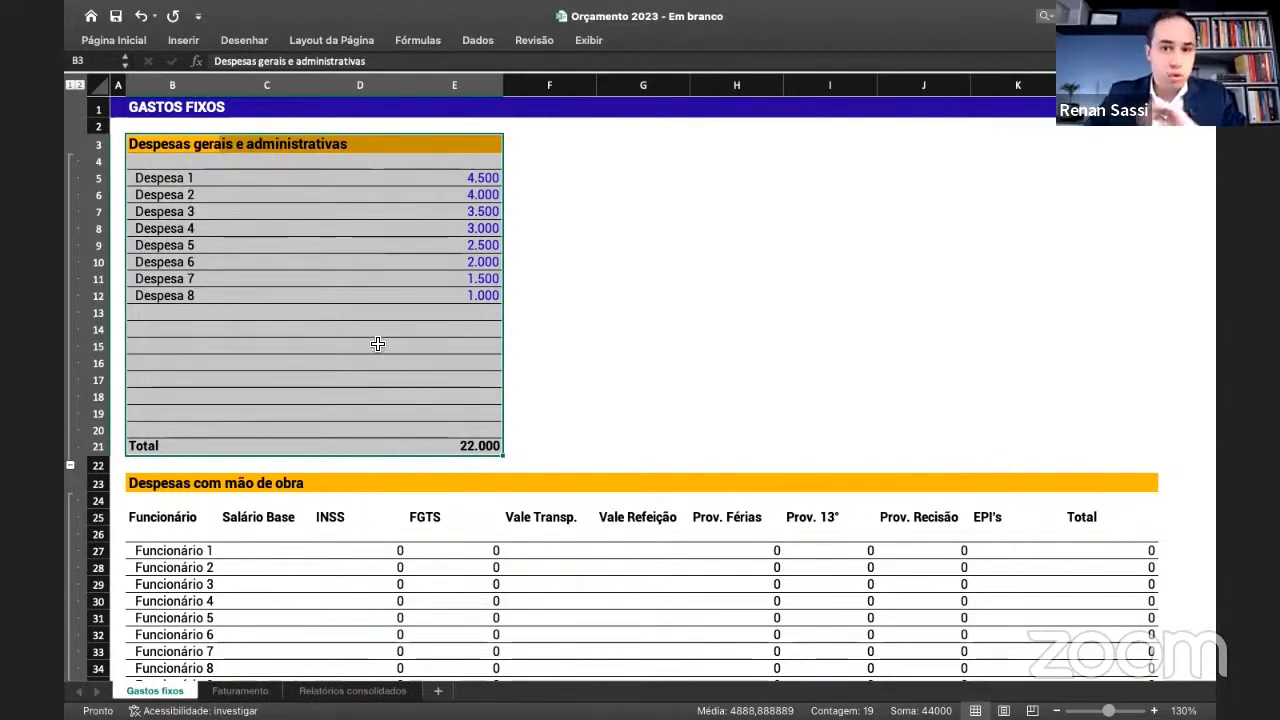
click(654, 338)
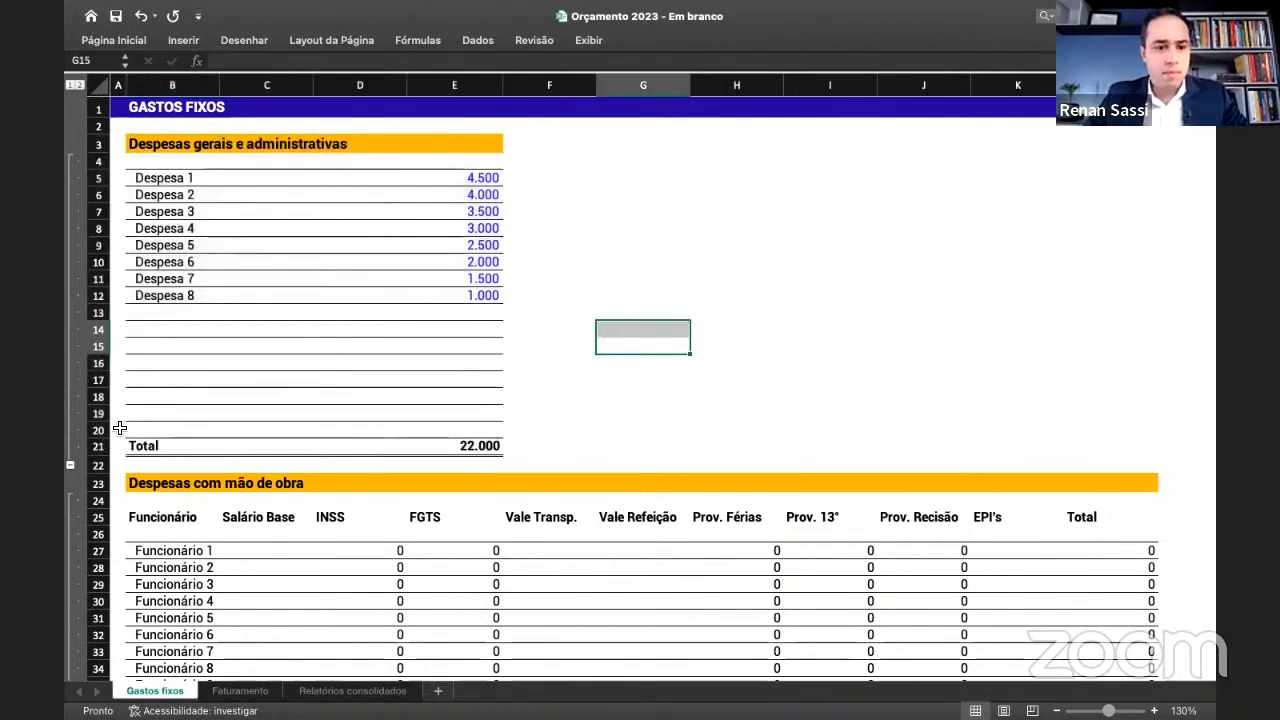
- Insert three blank rows at row 20, above the general expenses Total, and check the range of the Total's sum formula
click(97, 428)
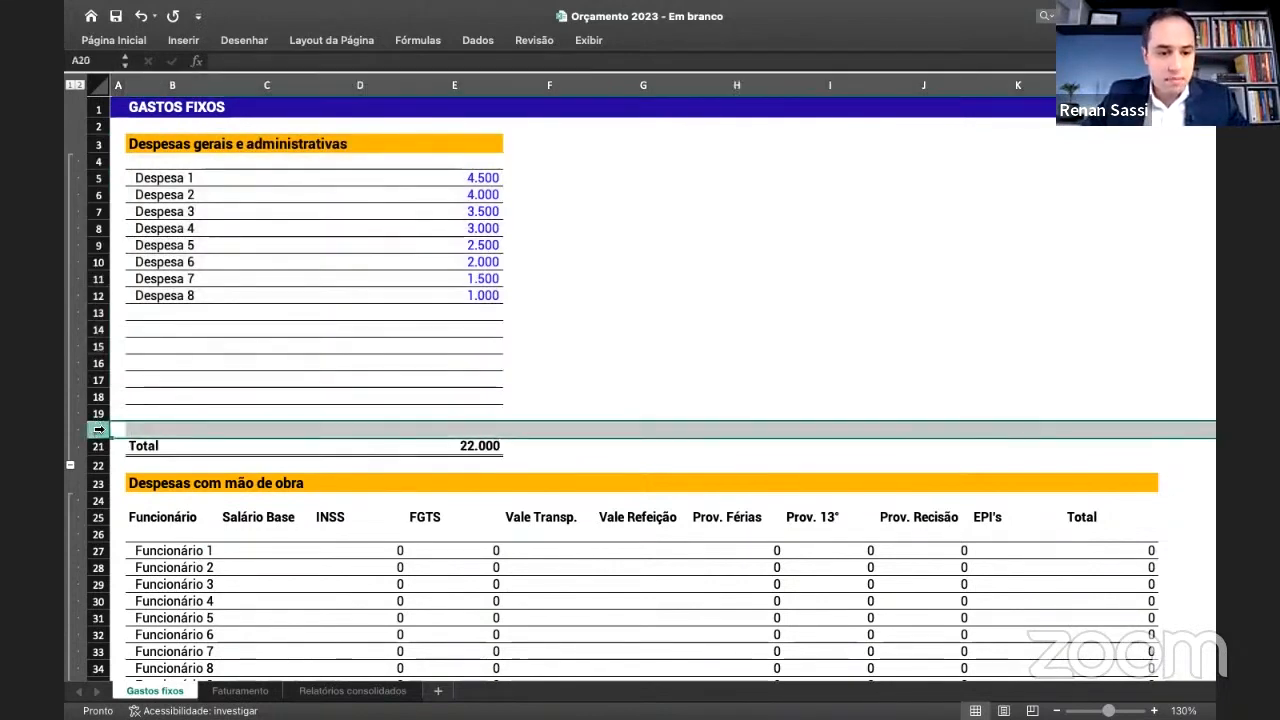
right_click(97, 429)
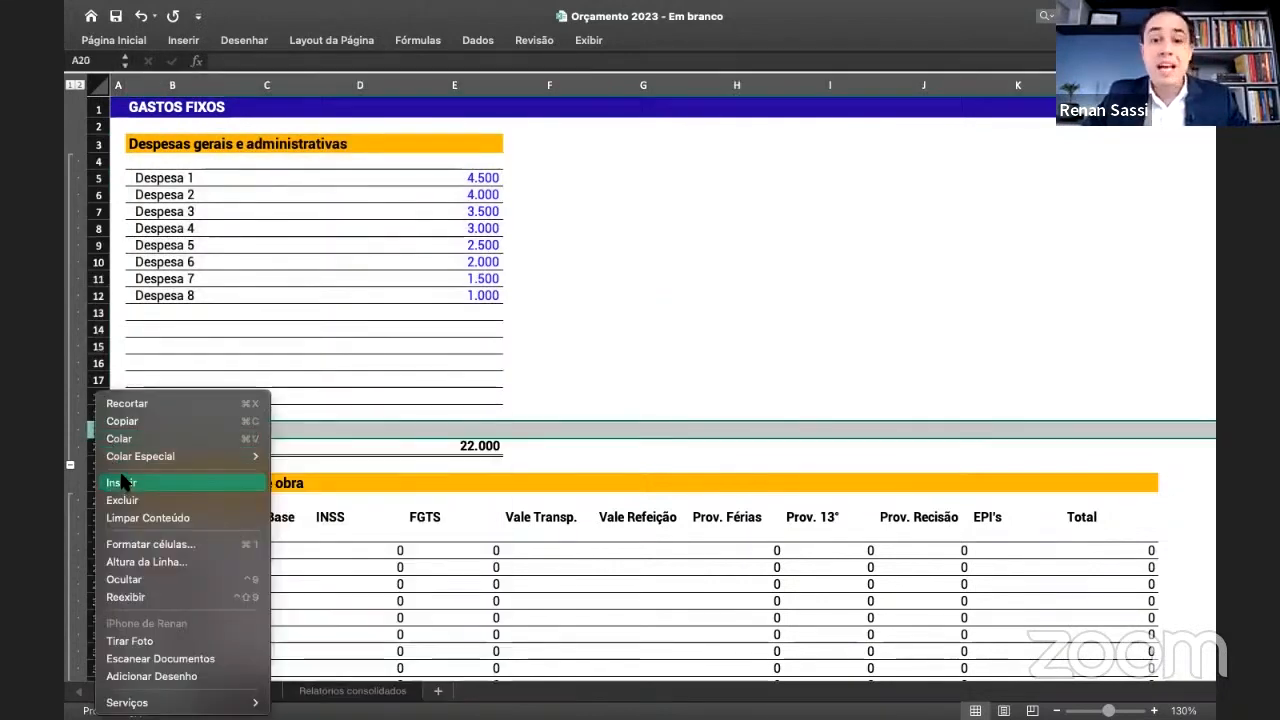
click(121, 482)
right_click(107, 430)
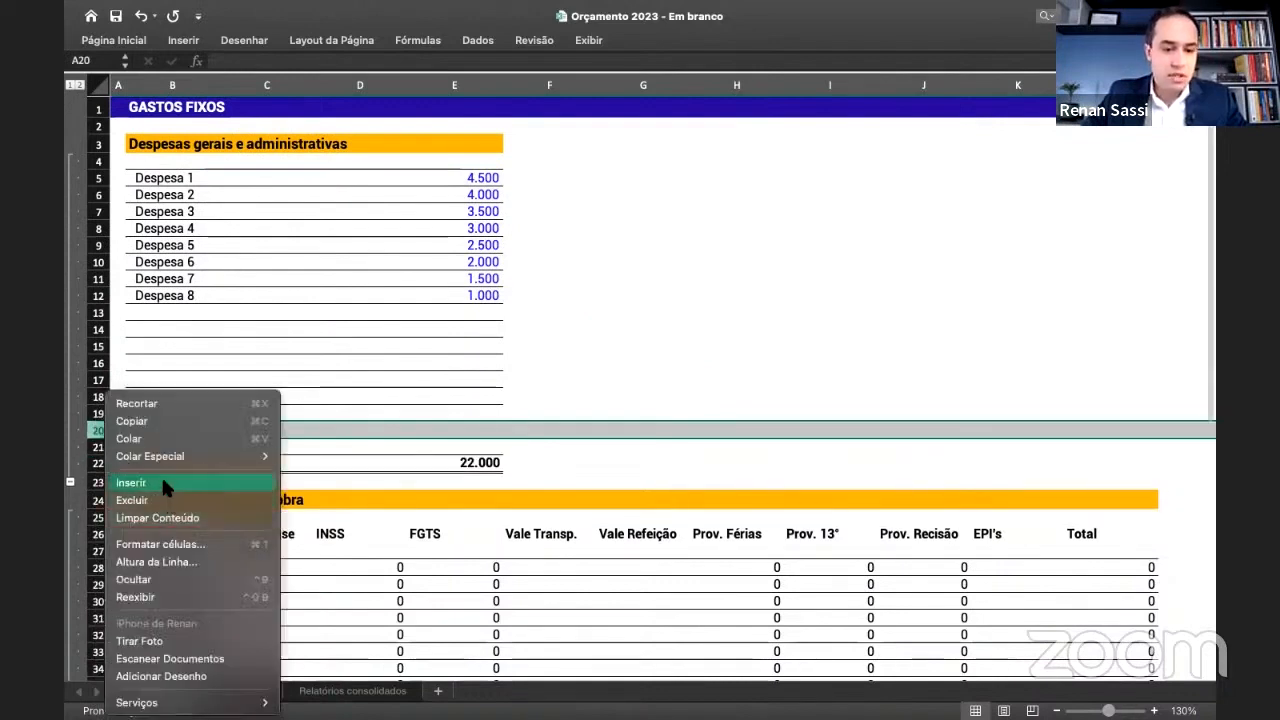
click(140, 482)
click(520, 480)
click(490, 500)
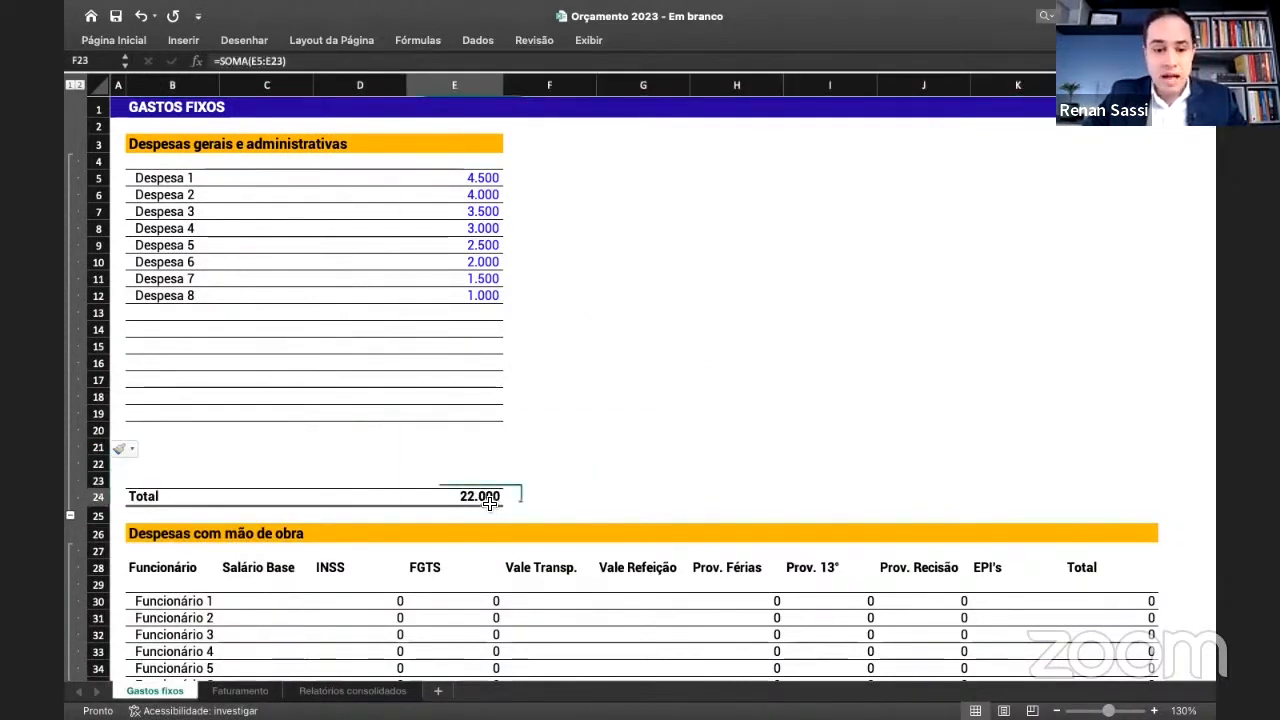
double_click(490, 500)
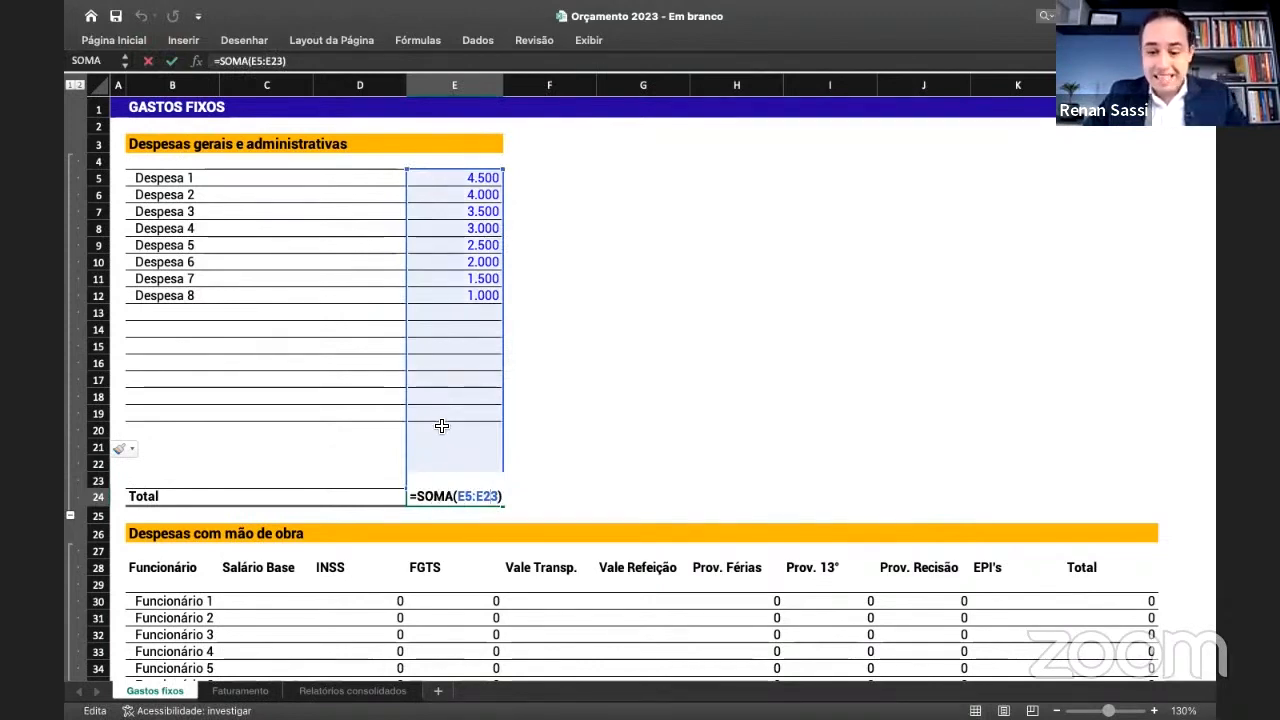
key(Return)
- Insert another row at row 23, enter 5000 in cell E21 and recheck the Total's sum formula
right_click(97, 480)
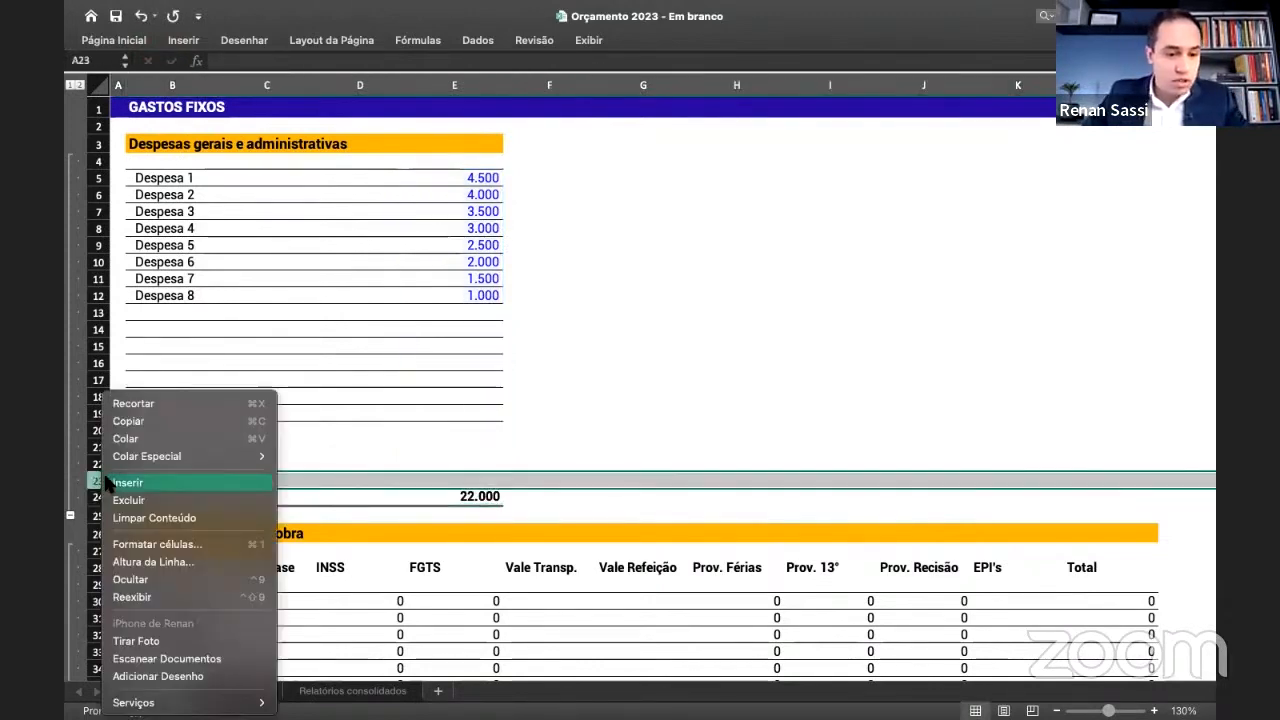
click(489, 448)
text(5.00)
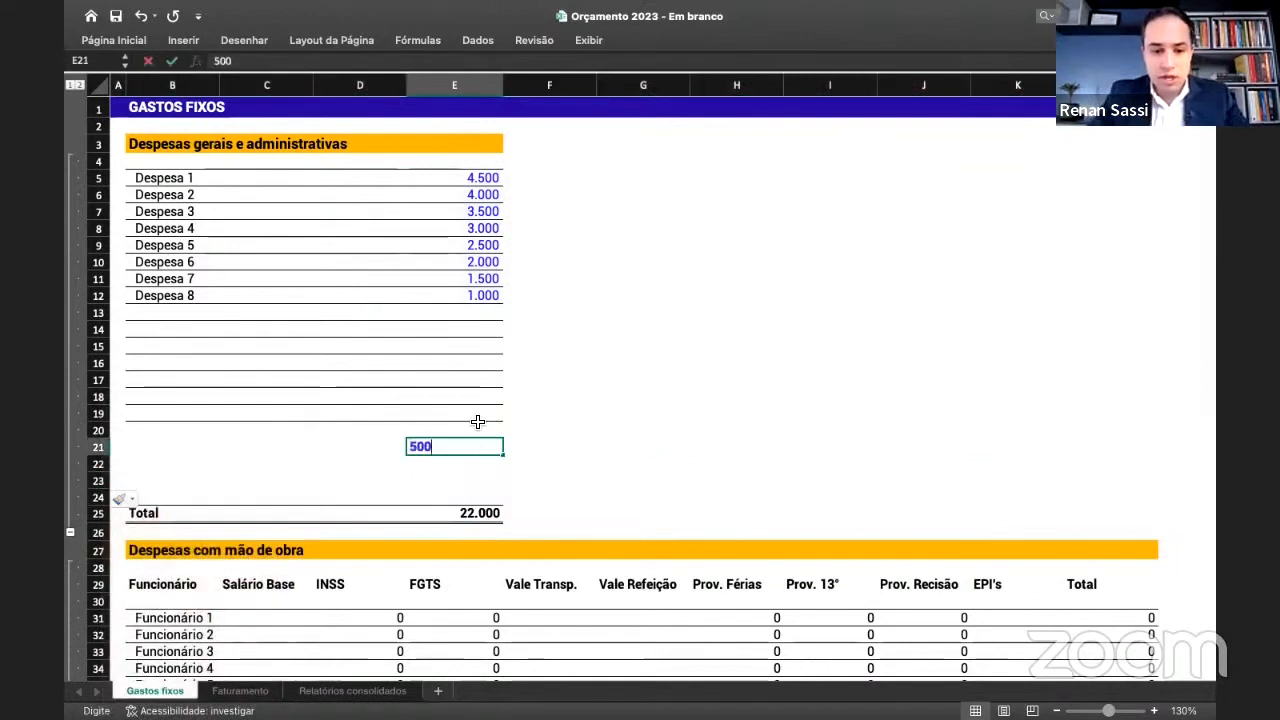
text(0)
key(Return)
double_click(489, 513)
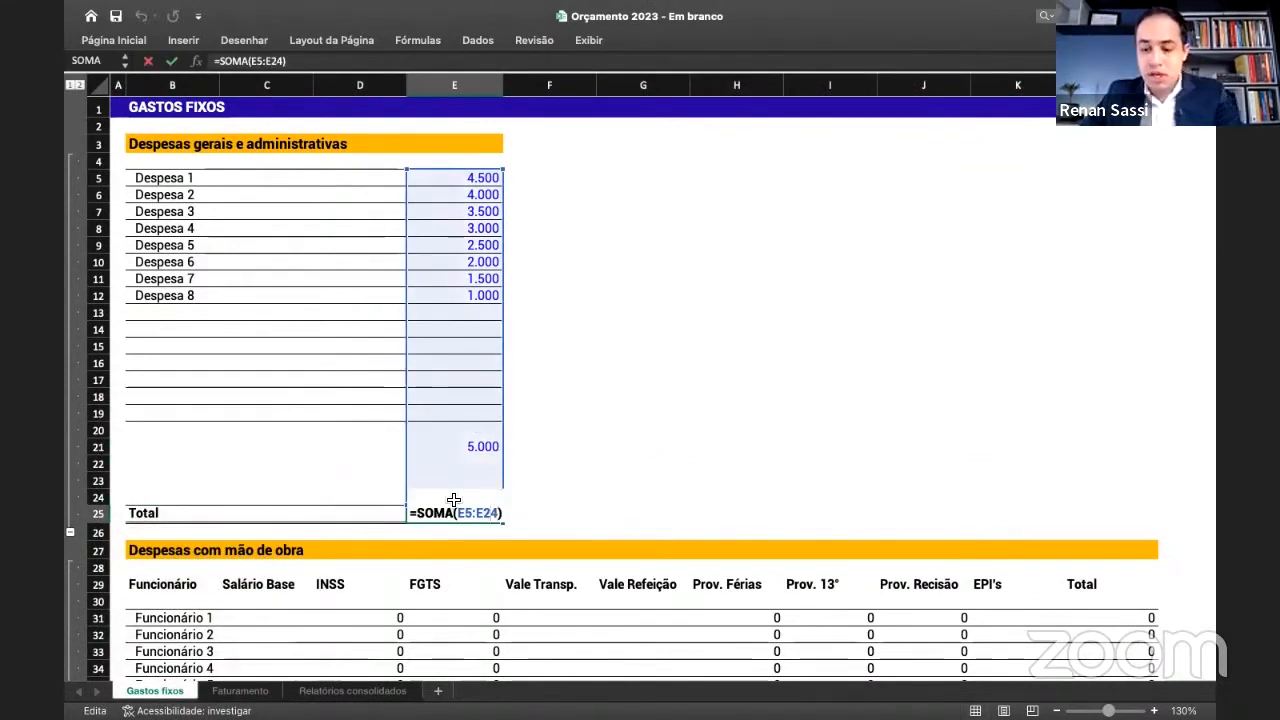
key(Escape)
- Insert a row directly above the Total at row 25 and check whether the Total's sum formula includes cell E25
right_click(96, 513)
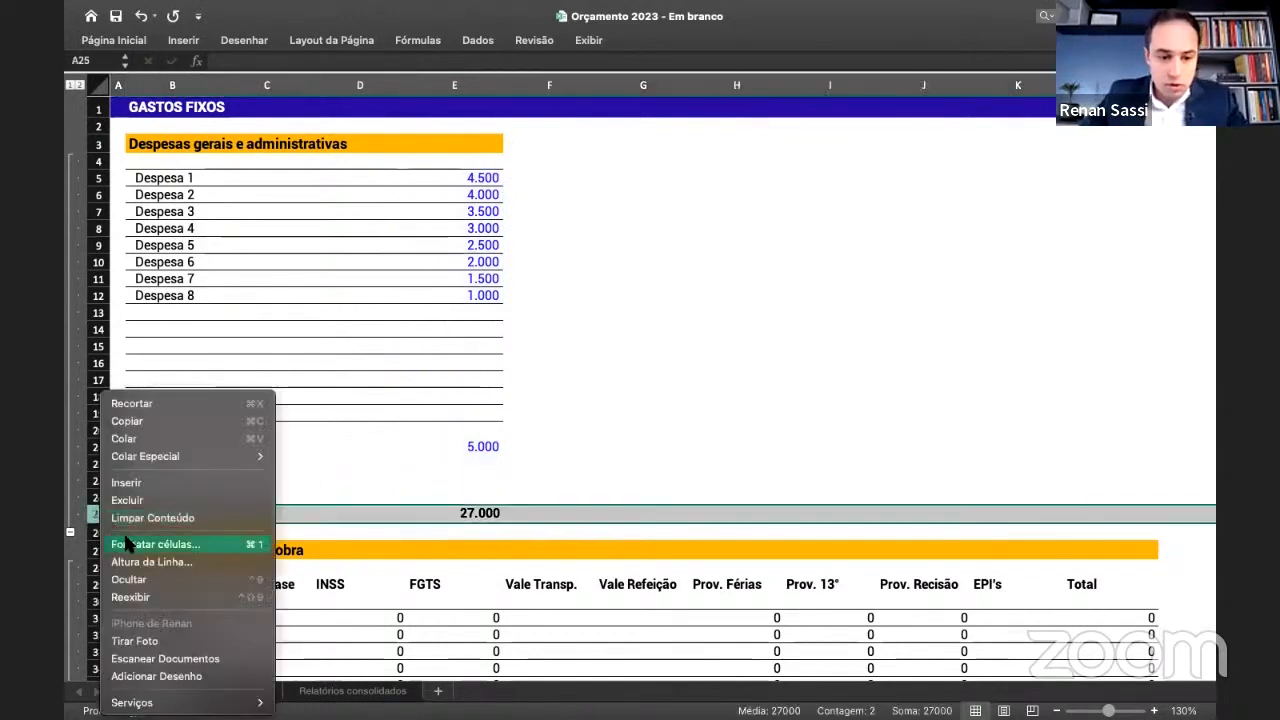
key(Escape)
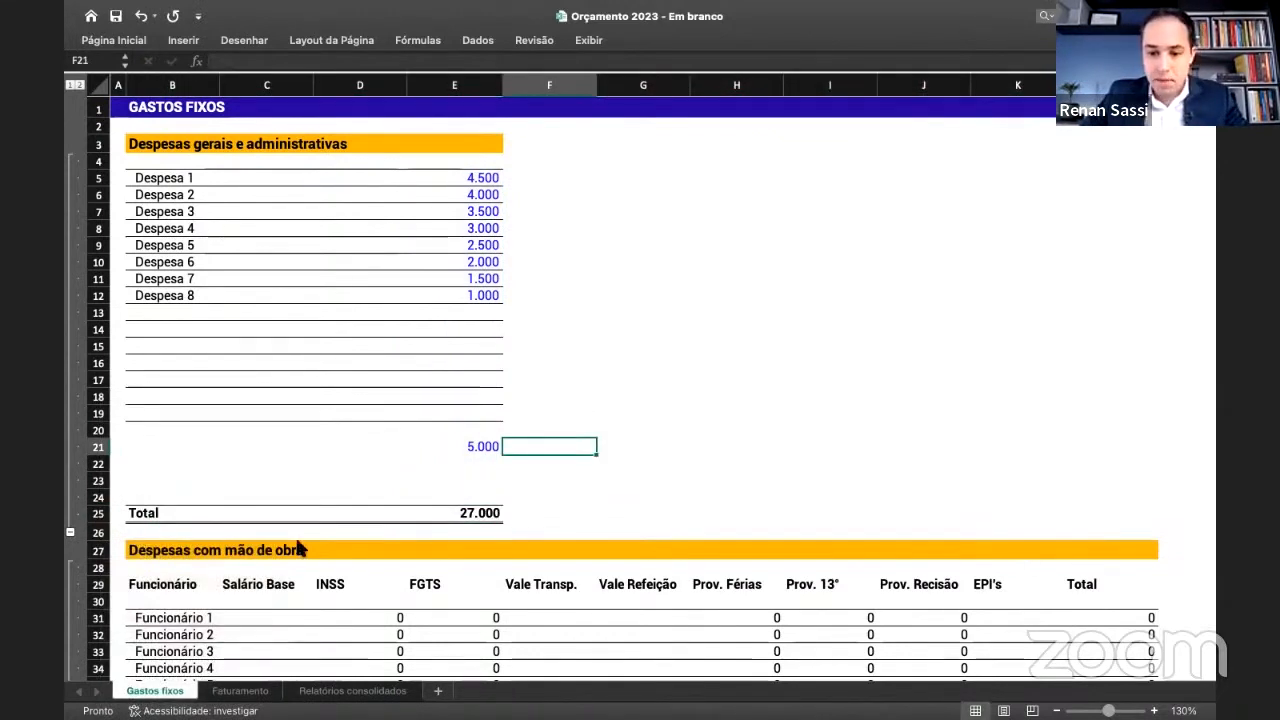
right_click(98, 513)
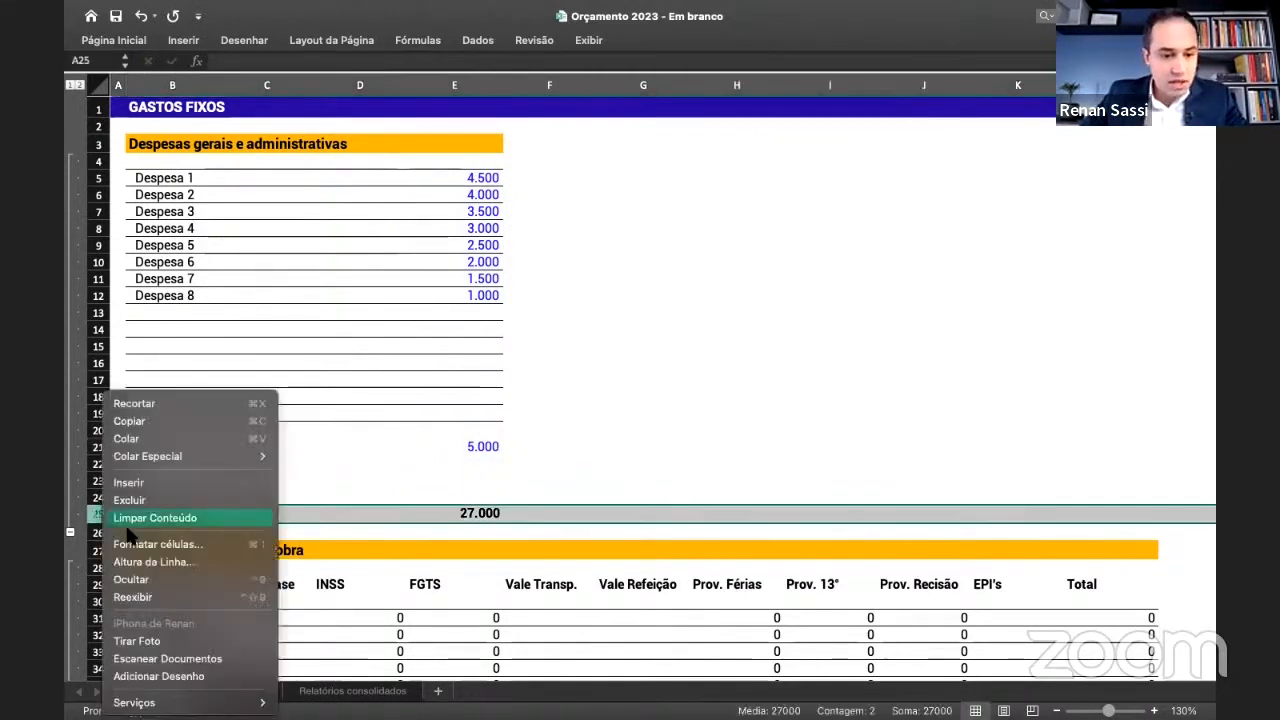
click(157, 483)
click(480, 530)
key(super+shift+t)
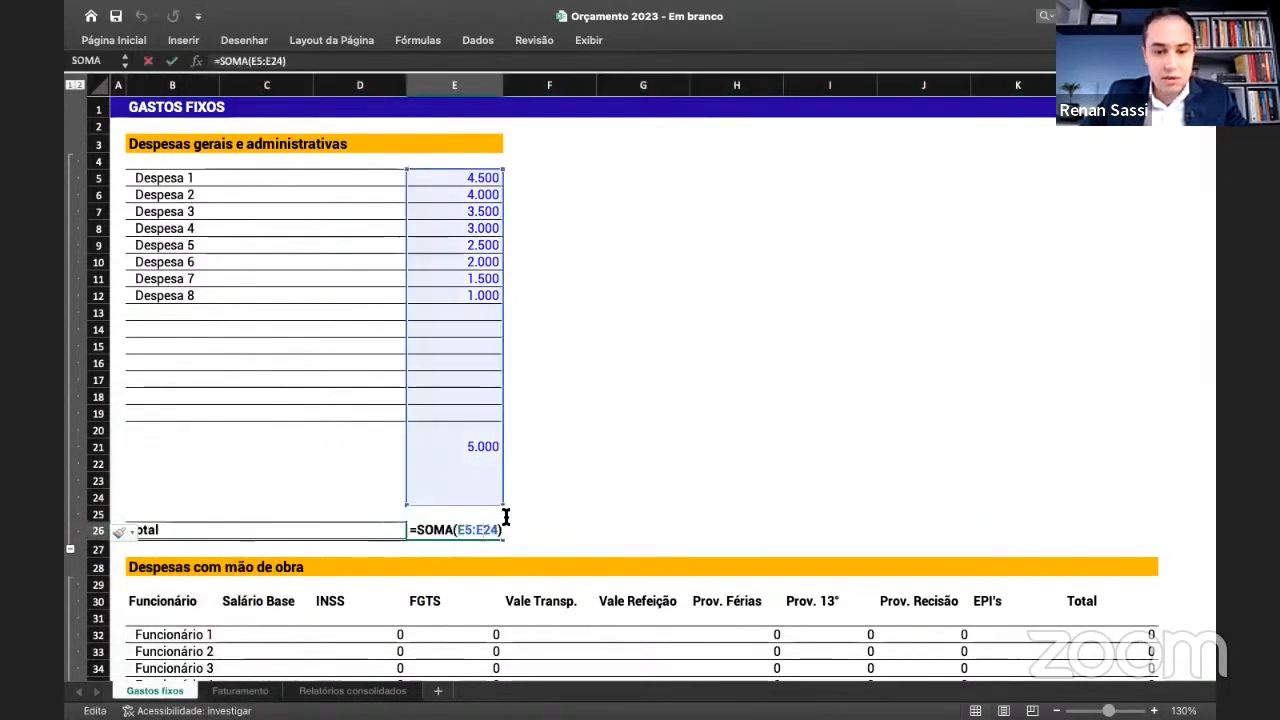
key(Return)
click(490, 513)
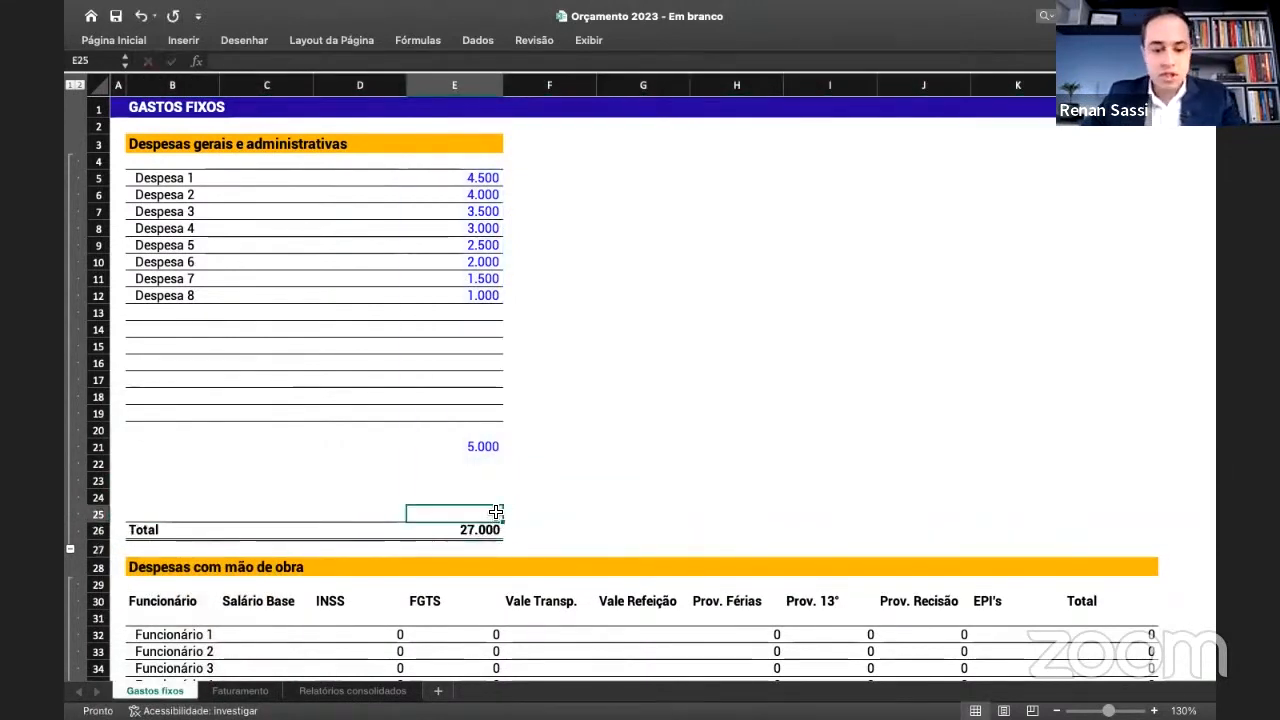
- Enter 500 in cell E25 and check whether the Total's sum formula covers it
text(500)
key(Return)
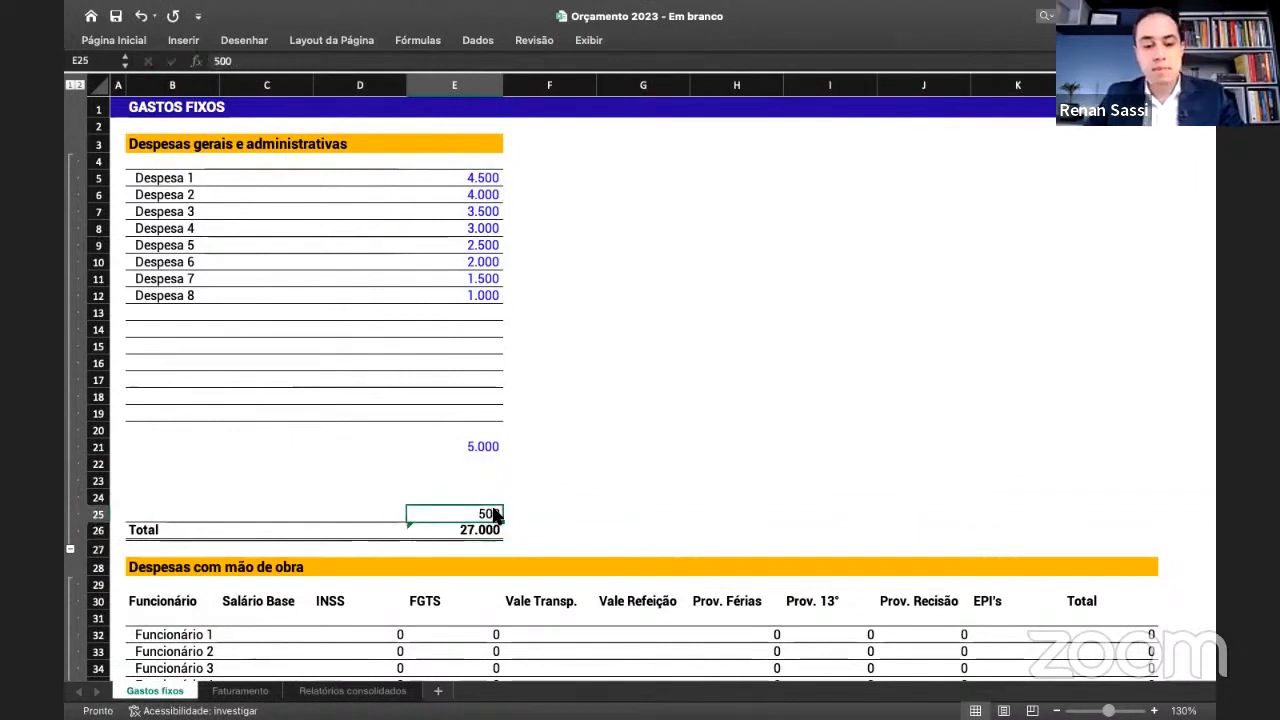
double_click(490, 528)
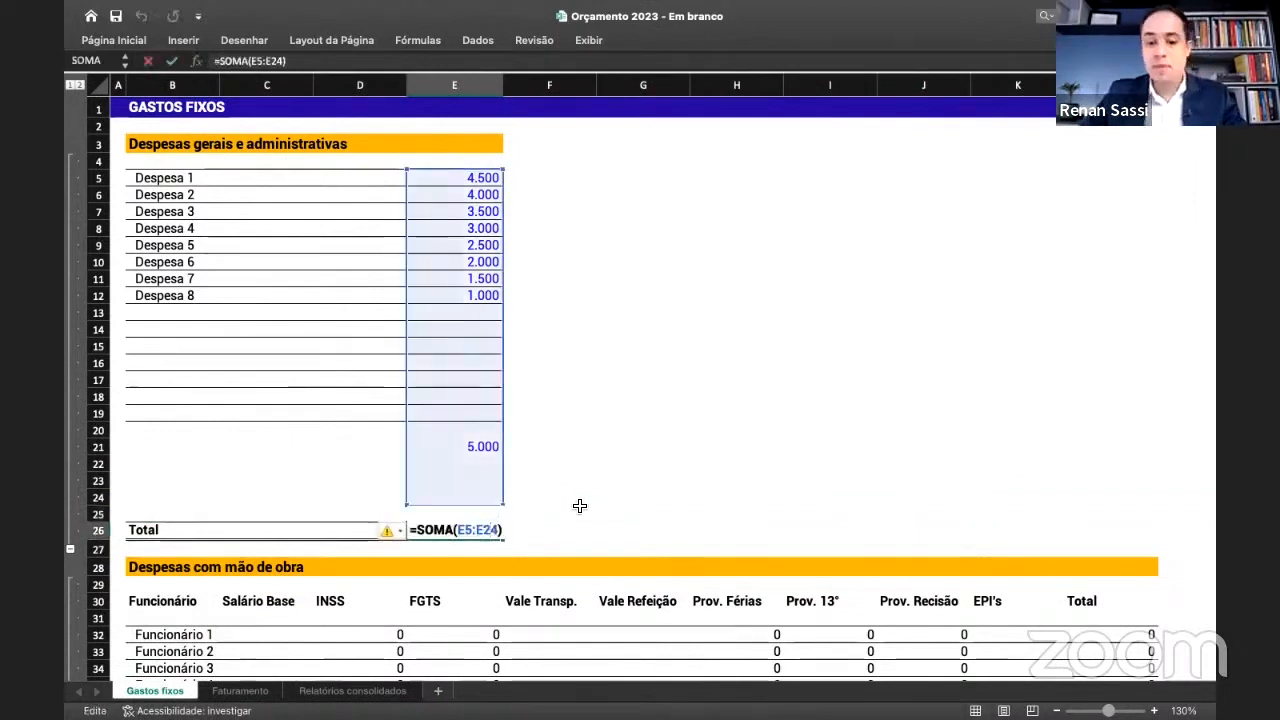
key(Return)
- Delete rows 20 to 25 directly above the general expenses Total
click(98, 513)
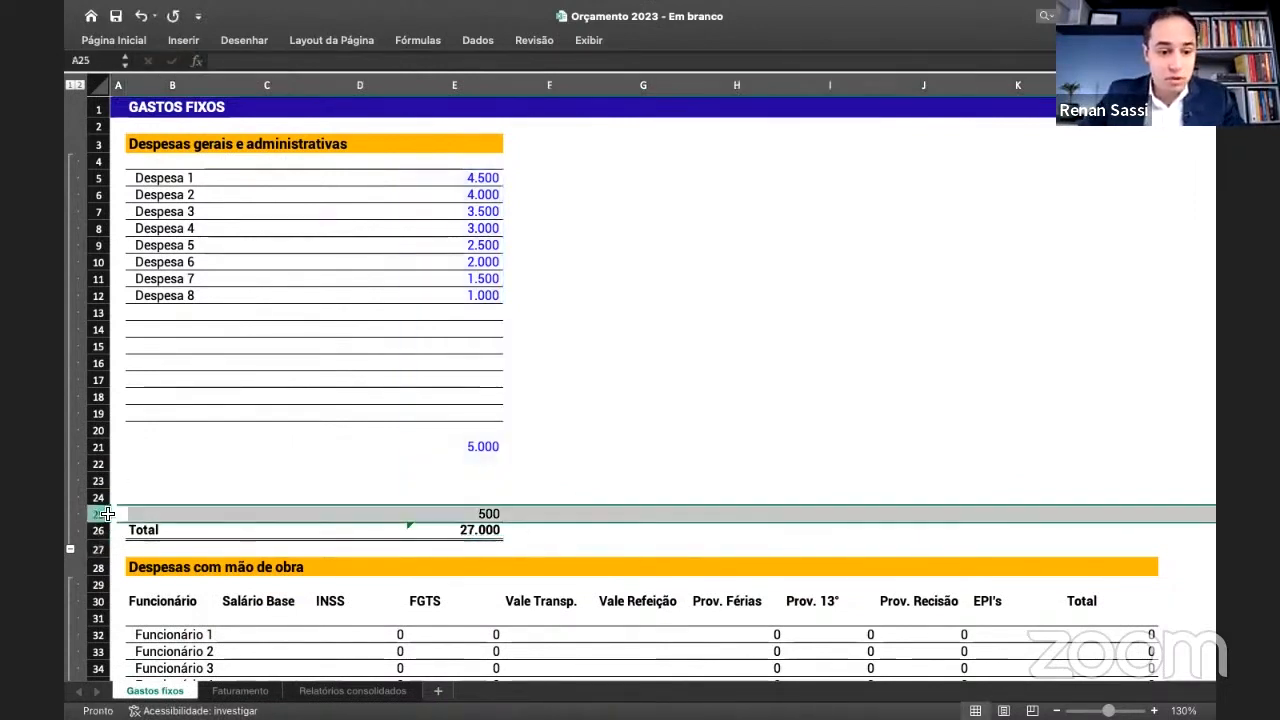
shift+click(98, 438)
right_click(98, 438)
click(124, 500)
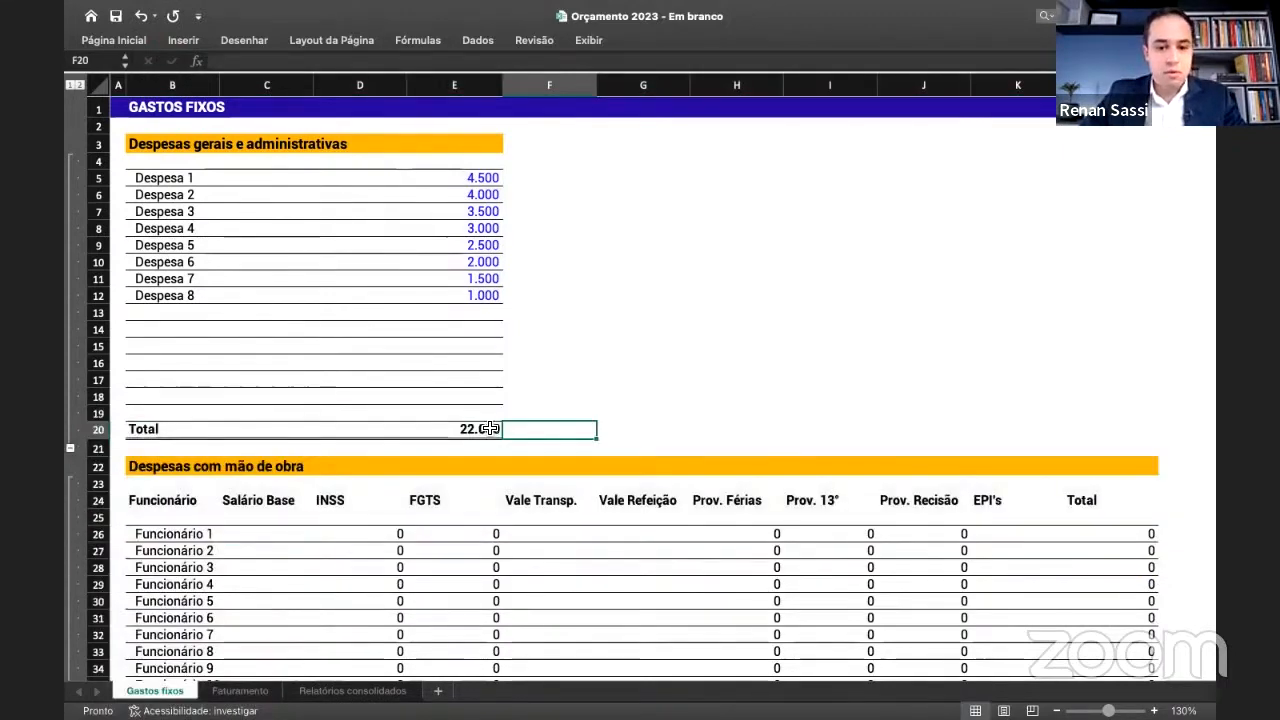
click(455, 447)
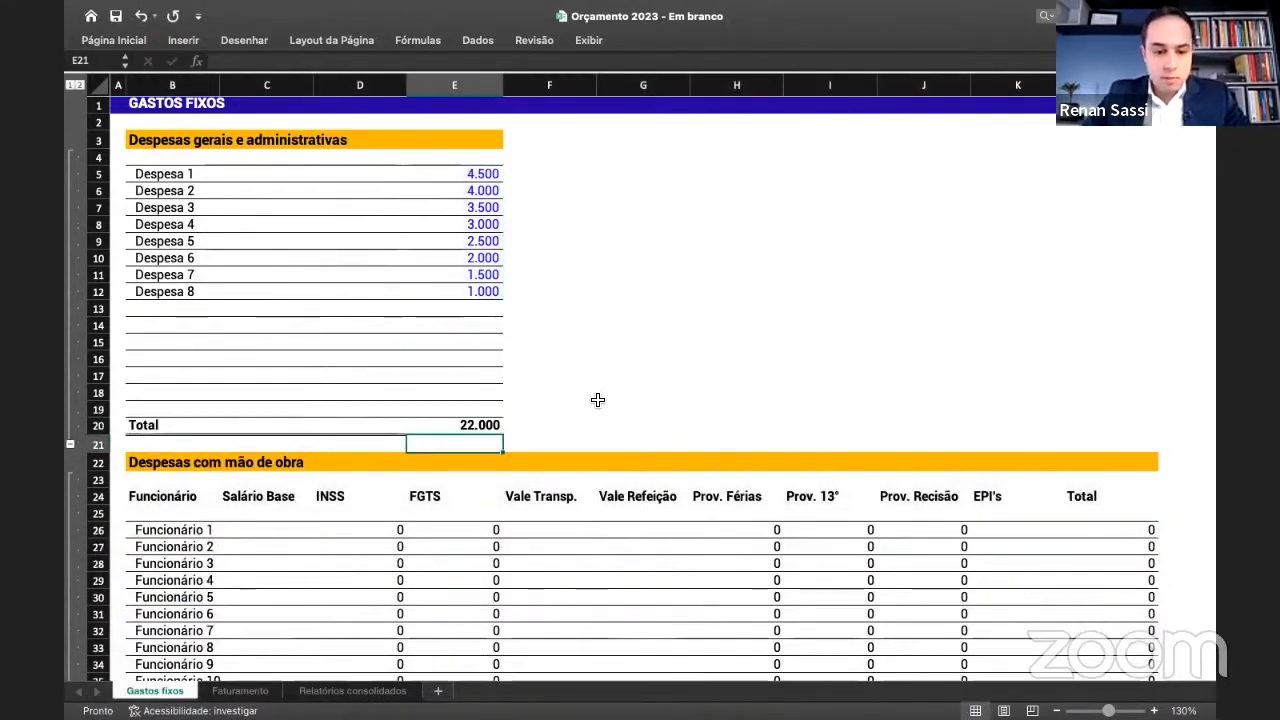
- Enter a base salary of 2000 for Funcionário 1 to Funcionário 6 in the Despesas com mão de obra table
scroll(597, 401, down, 3)
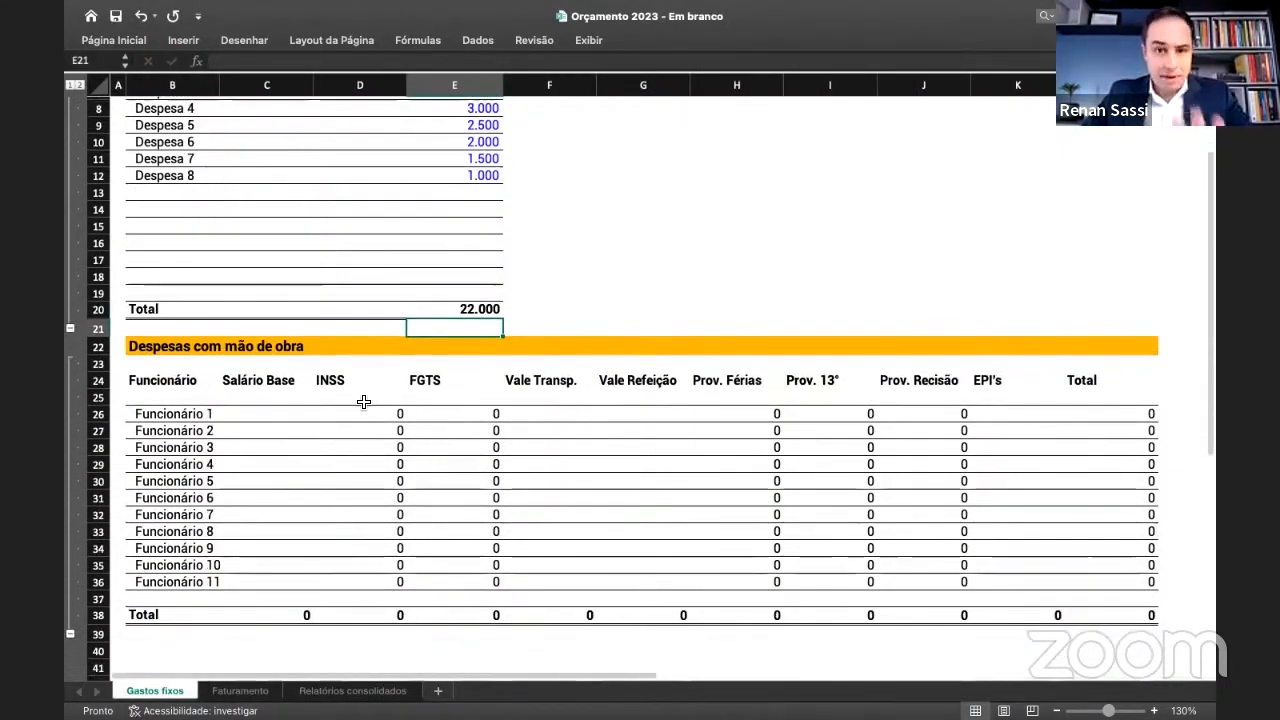
click(253, 419)
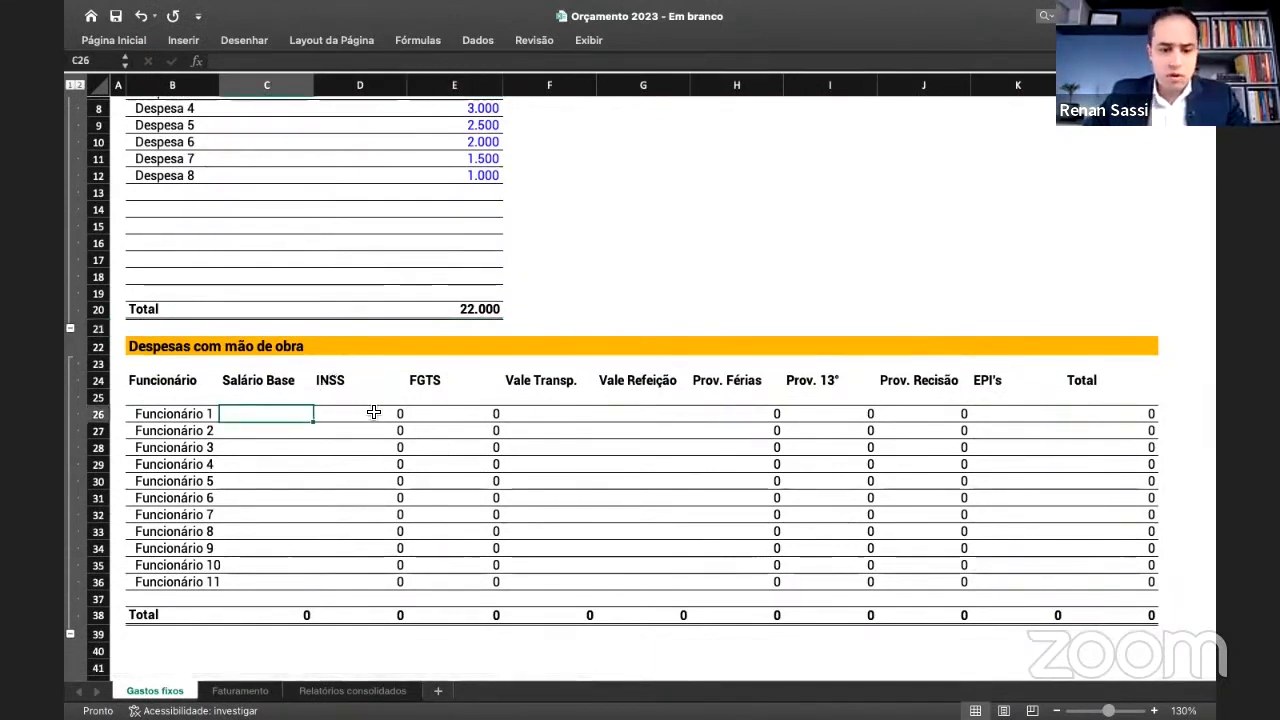
text(2000)
key(shift+Down)
key(shift+Down)
key(shift+Down)
key(shift+Down)
key(shift+Down)
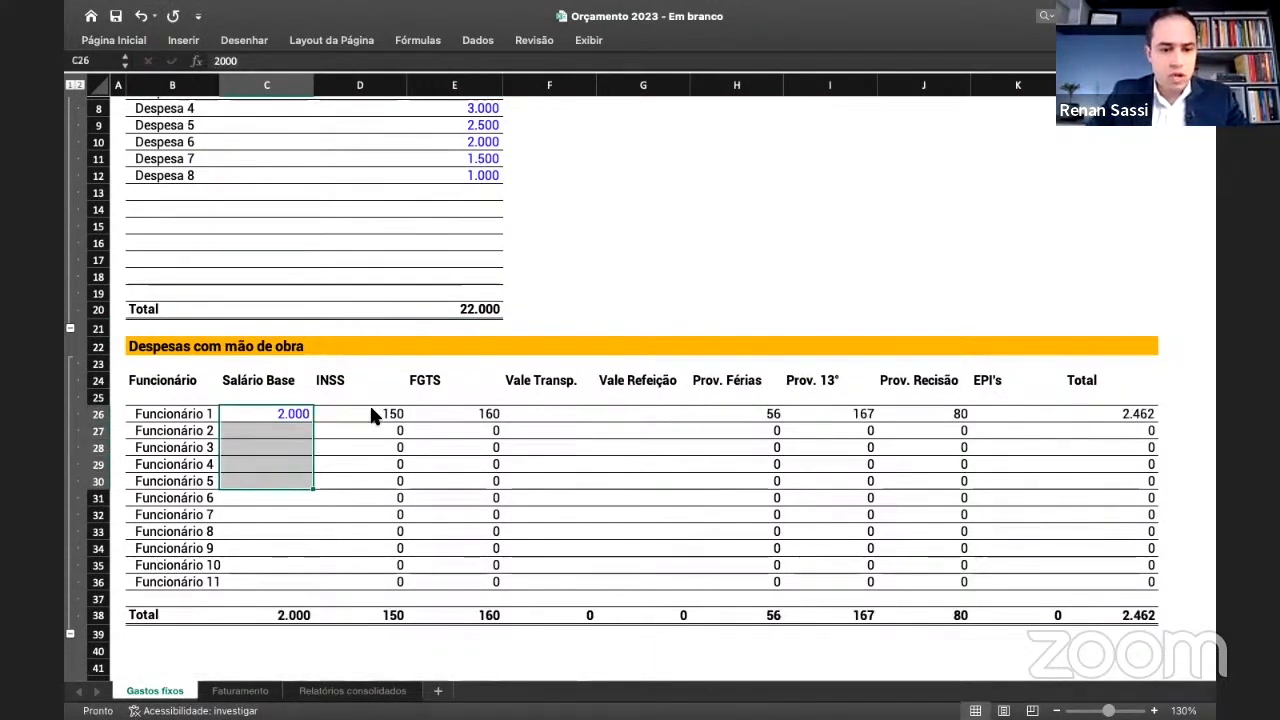
key(ctrl+d)
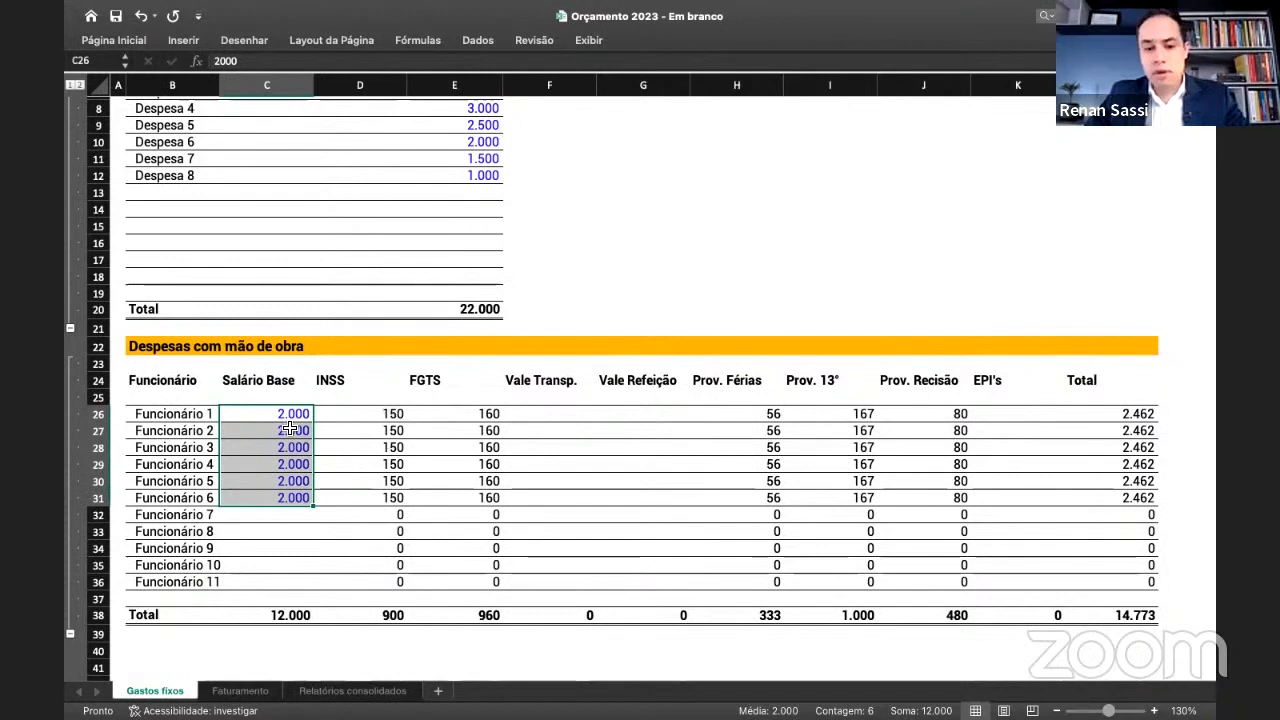
drag(286, 418, 1150, 498)
click(860, 295)
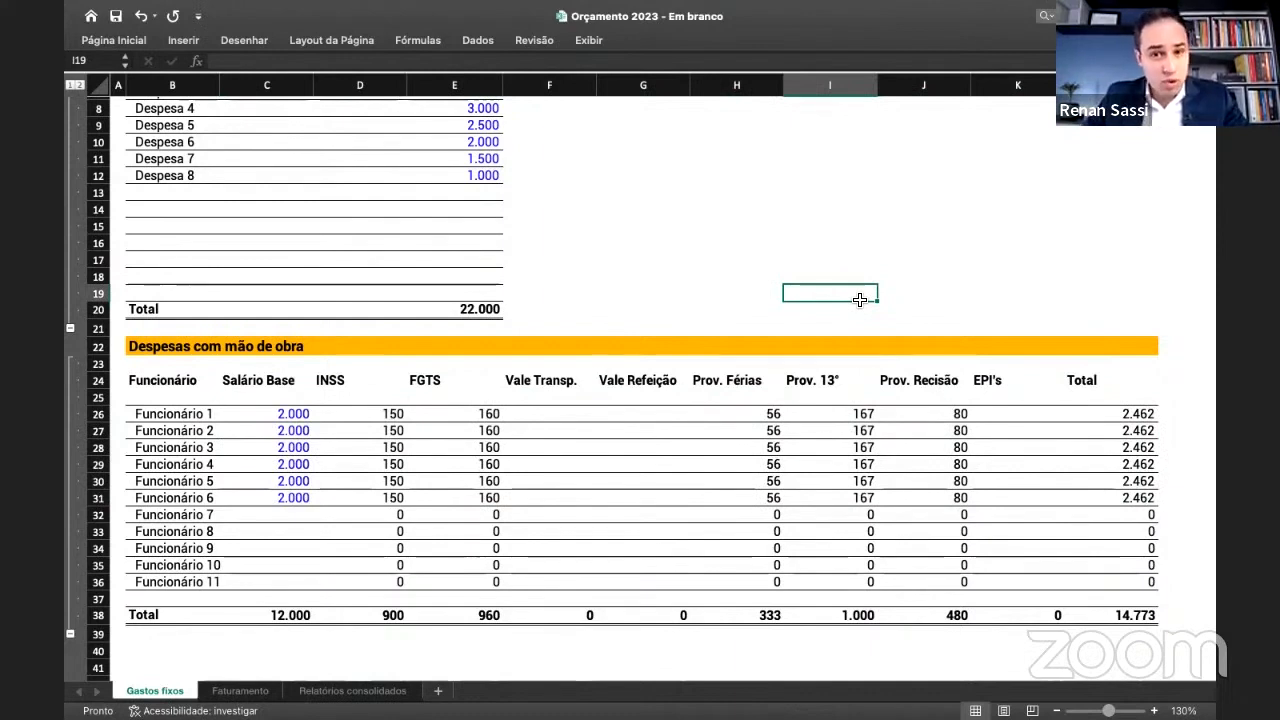
- Set Funcionário 3's base salary to 2453,15
click(297, 447)
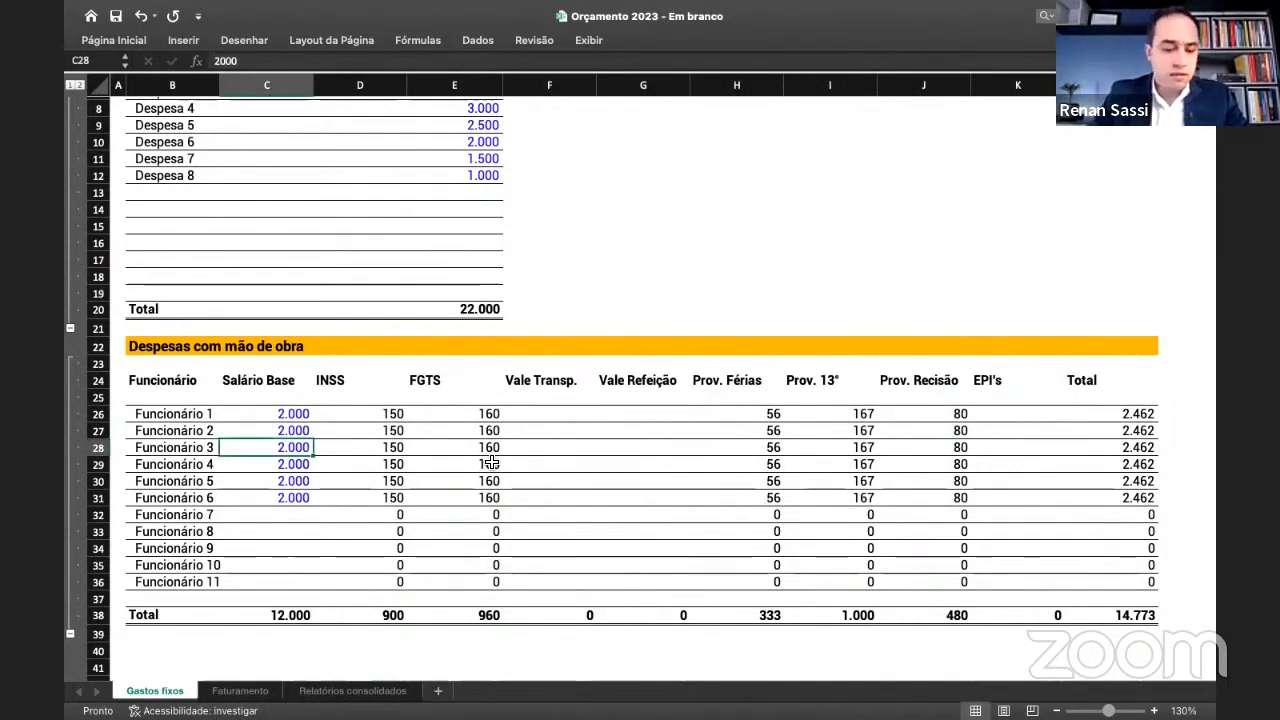
text(253,1)
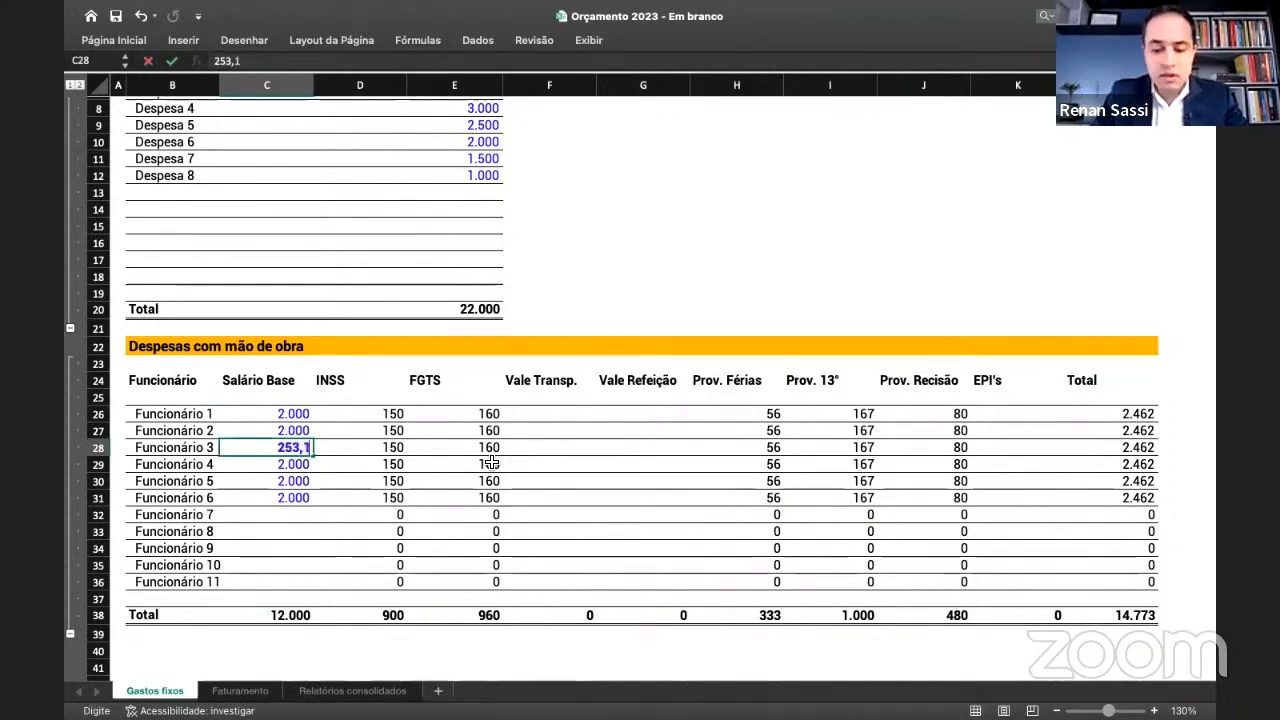
text(5)
key(Return)
key(Up)
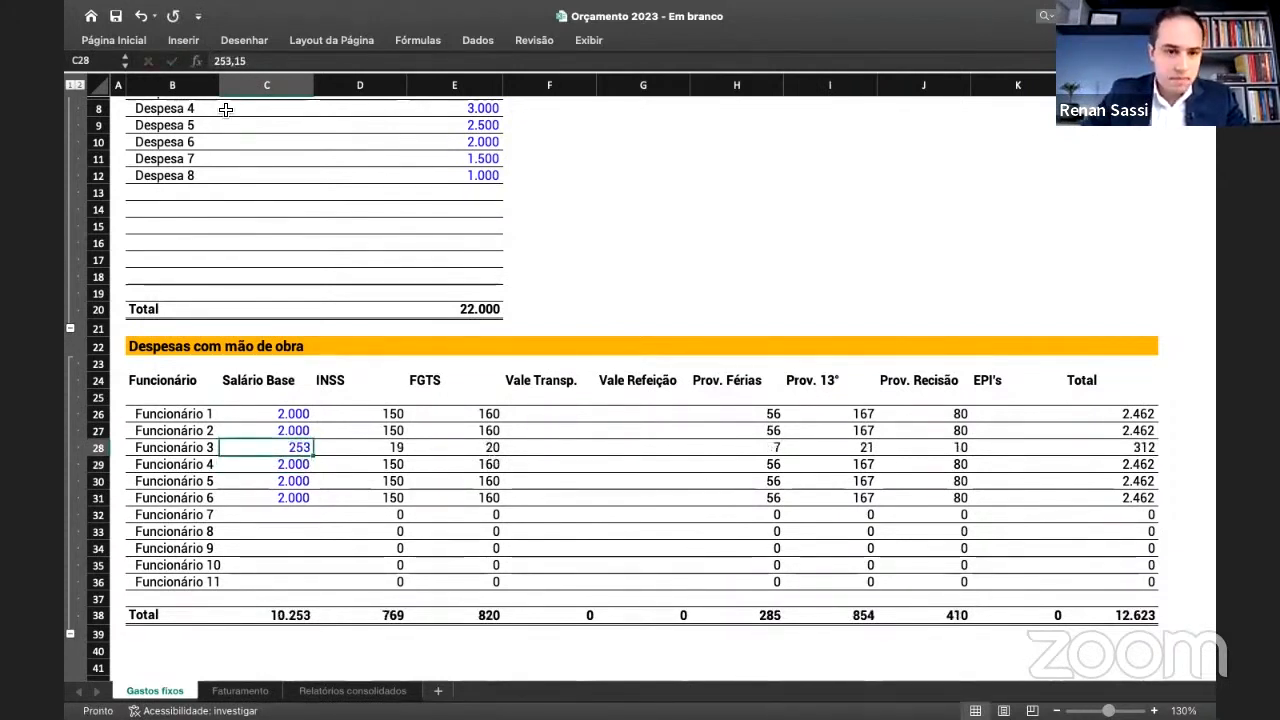
click(221, 61)
text(4\)
key(Return)
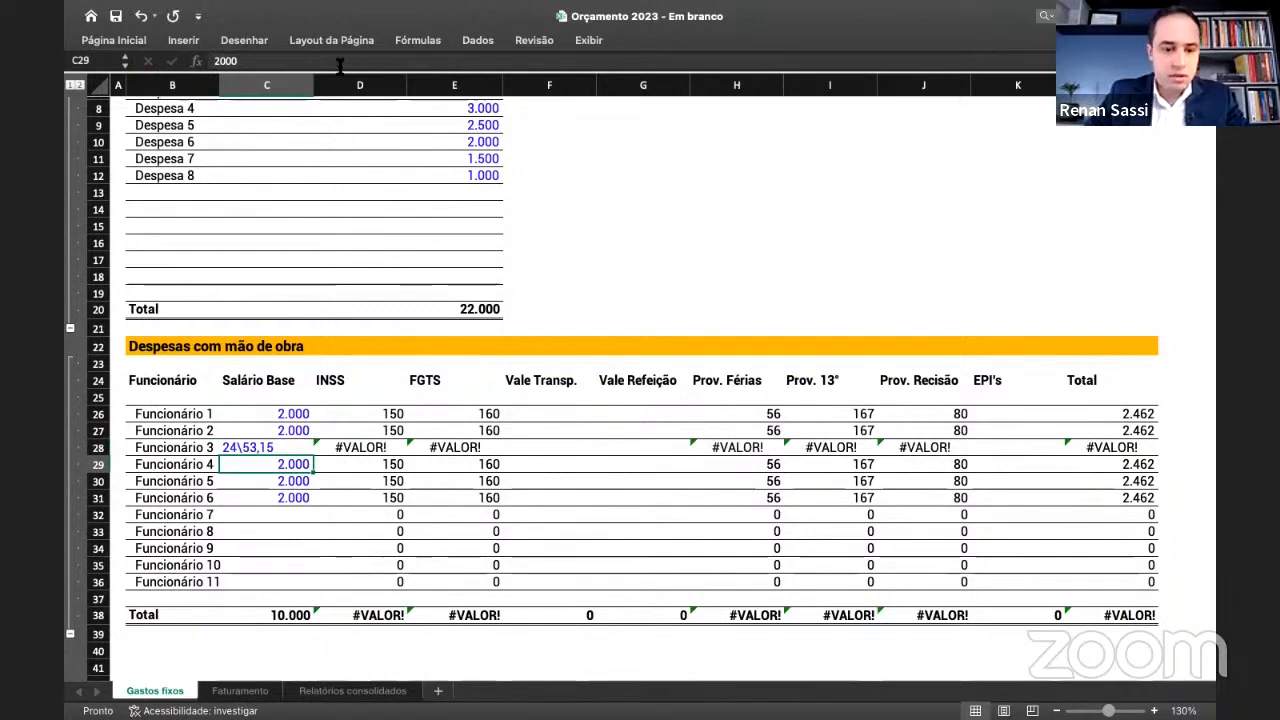
key(Up)
click(230, 61)
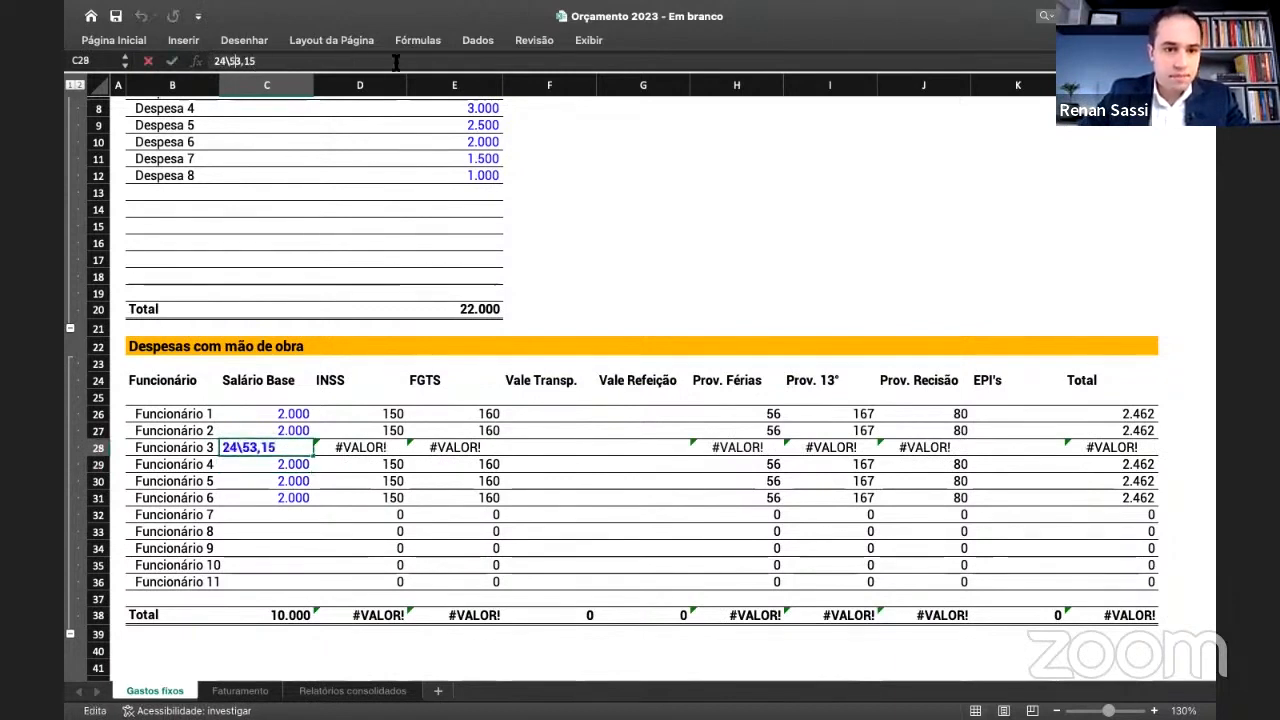
key(BackSpace)
key(Return)
key(Up)
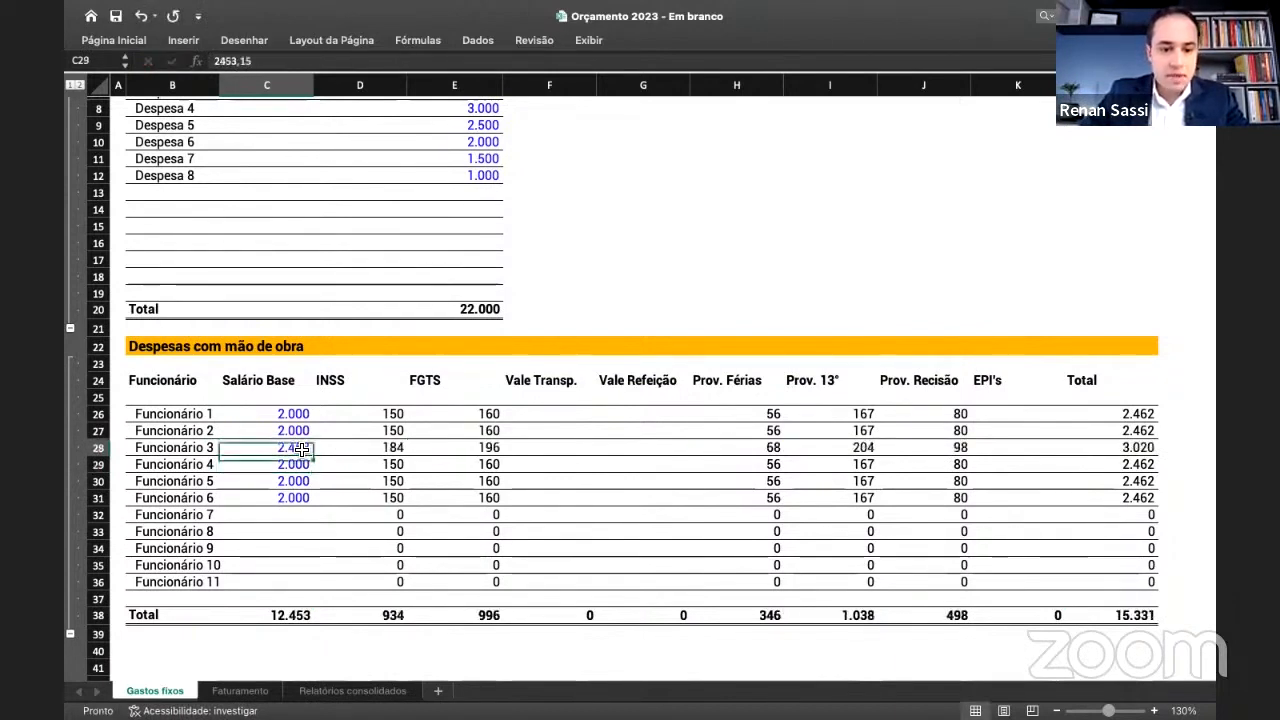
- Examine Funcionário 3's INSS formula and the rate it applies to the base salary
double_click(393, 452)
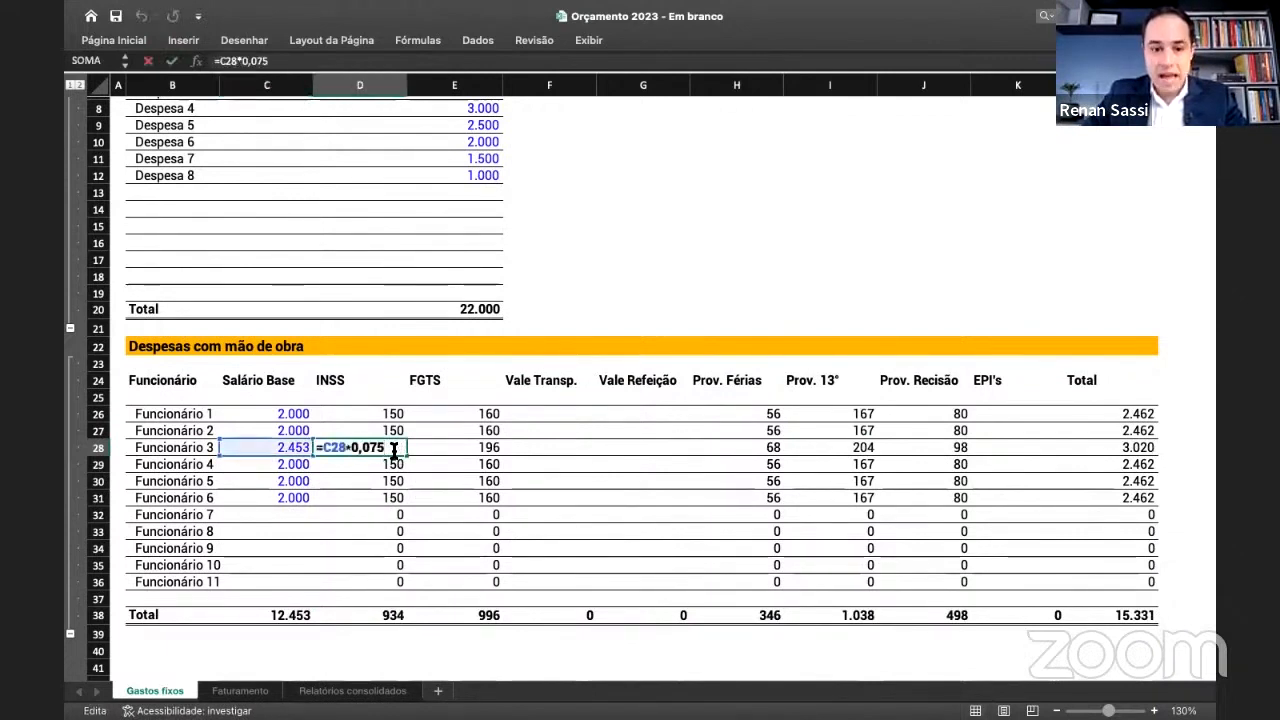
key(Escape)
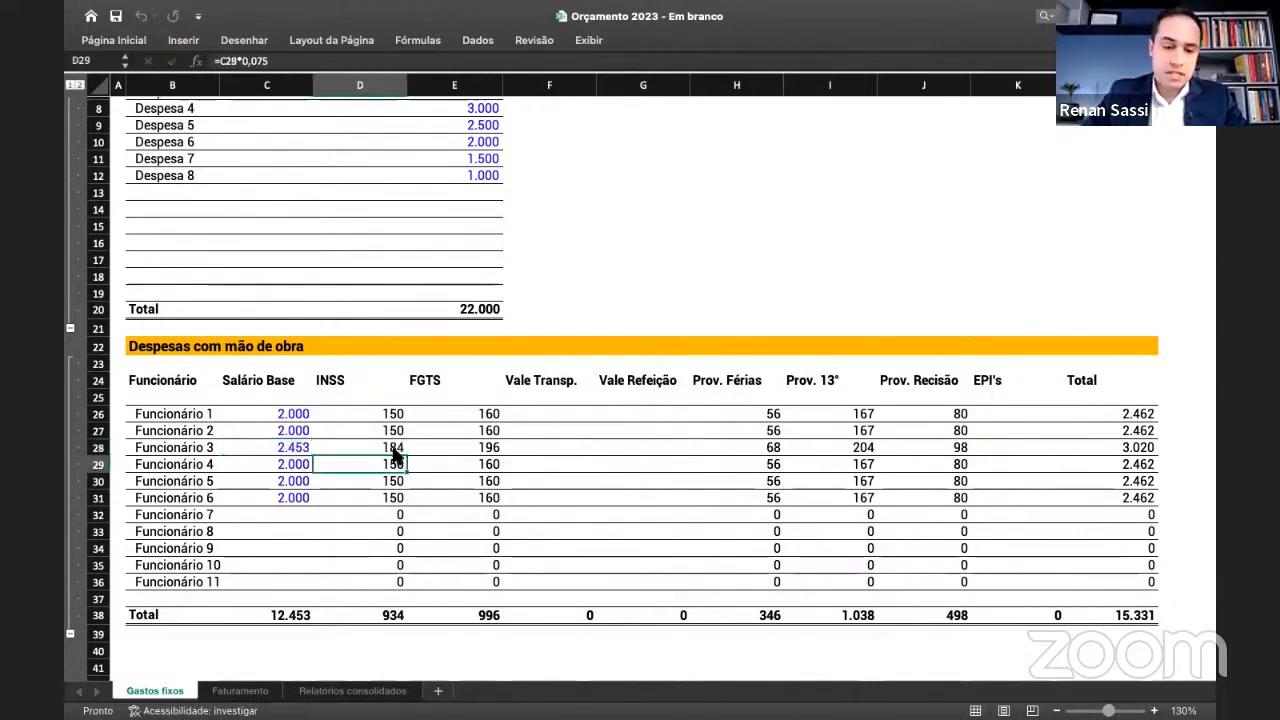
double_click(391, 450)
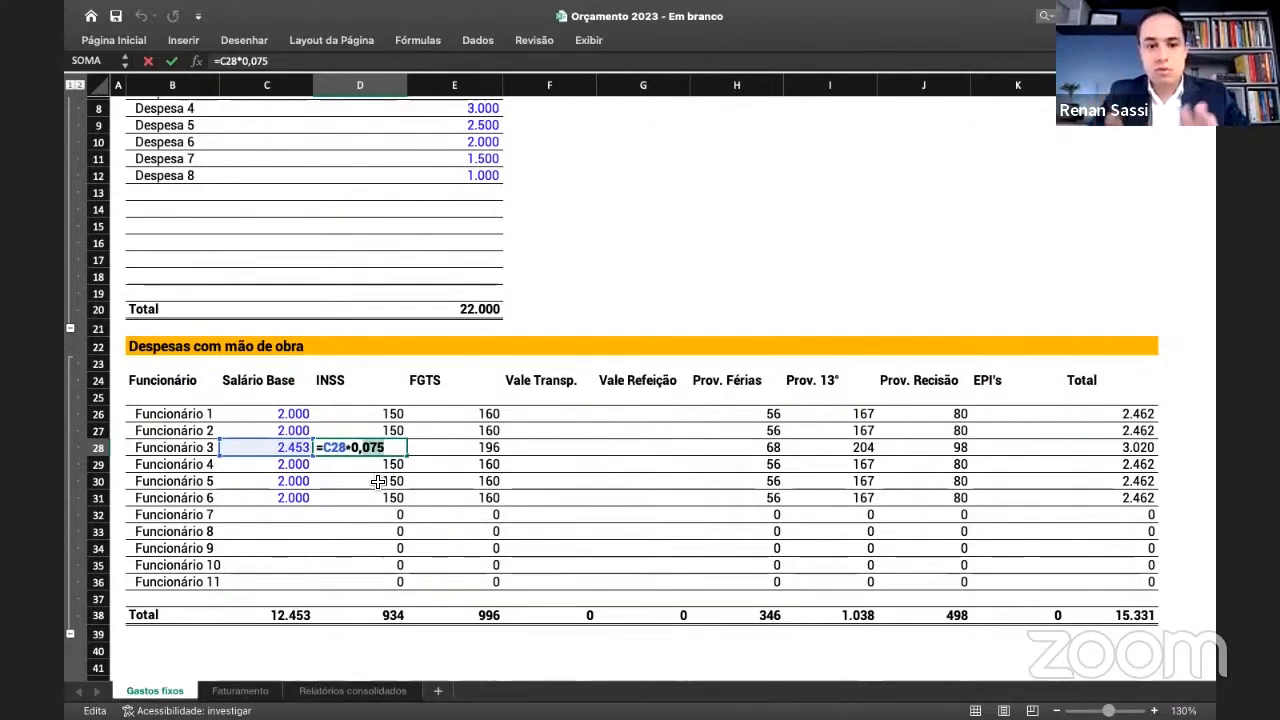
key(ctrl+Return)
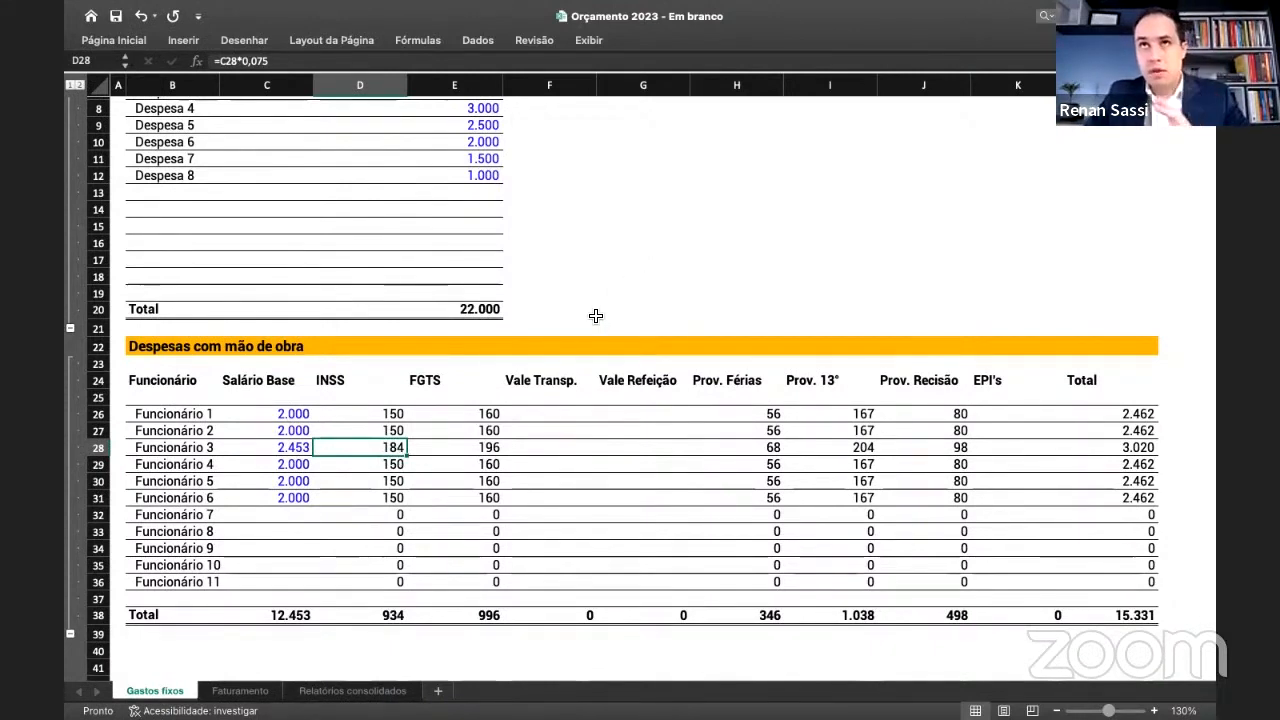
- Change Funcionário 3's INSS formula to =(C28*0,09)-18,18 and compare it with Funcionário 2's INSS formula
double_click(394, 447)
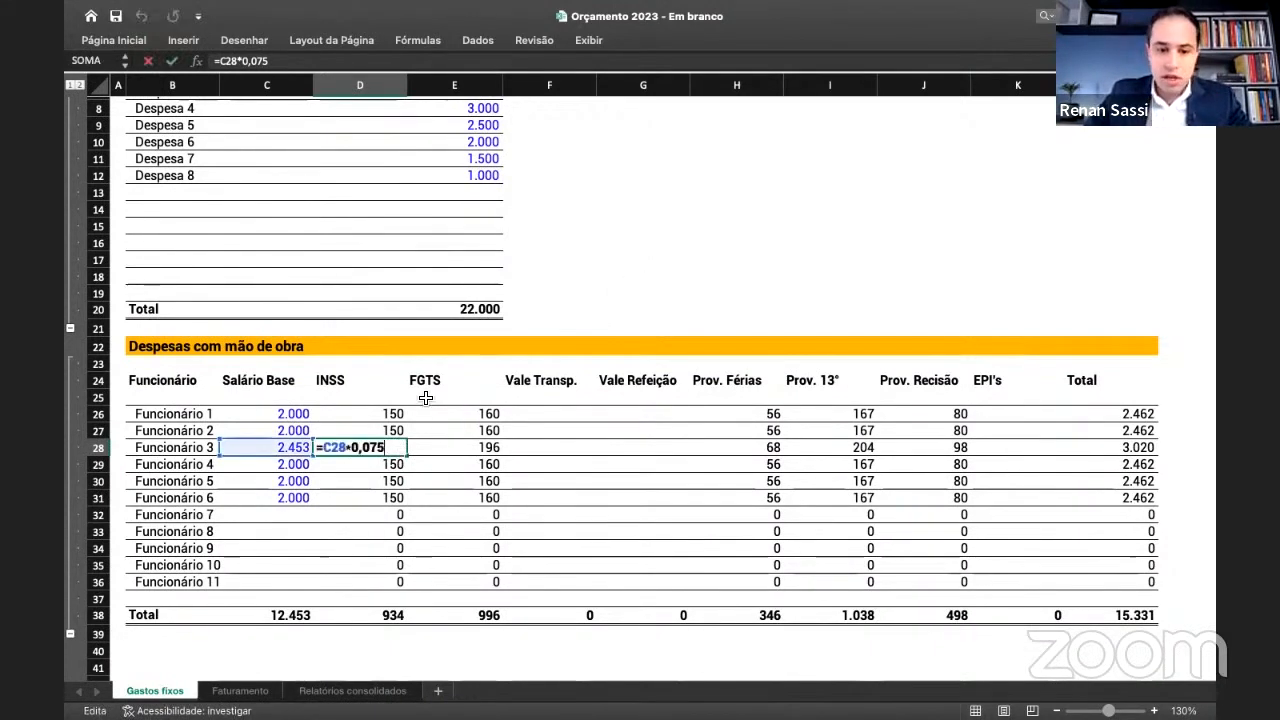
key(BackSpace)
key(BackSpace)
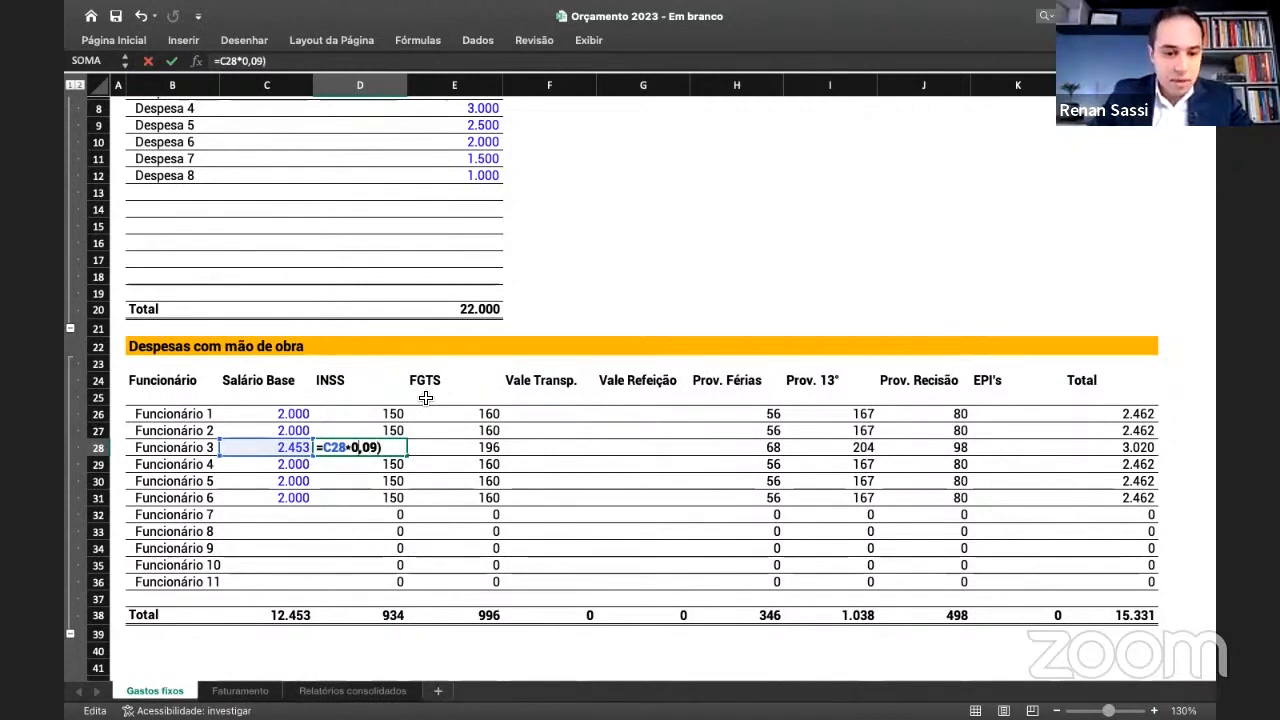
text(()
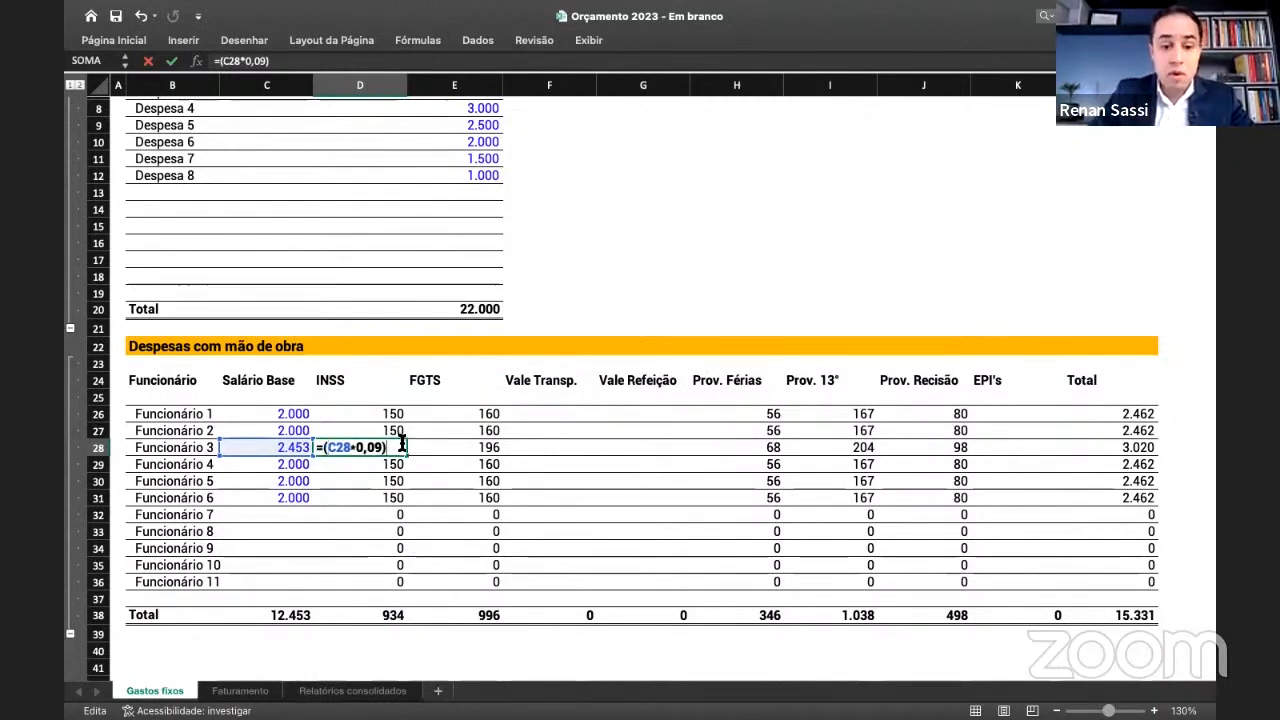
text(-1)
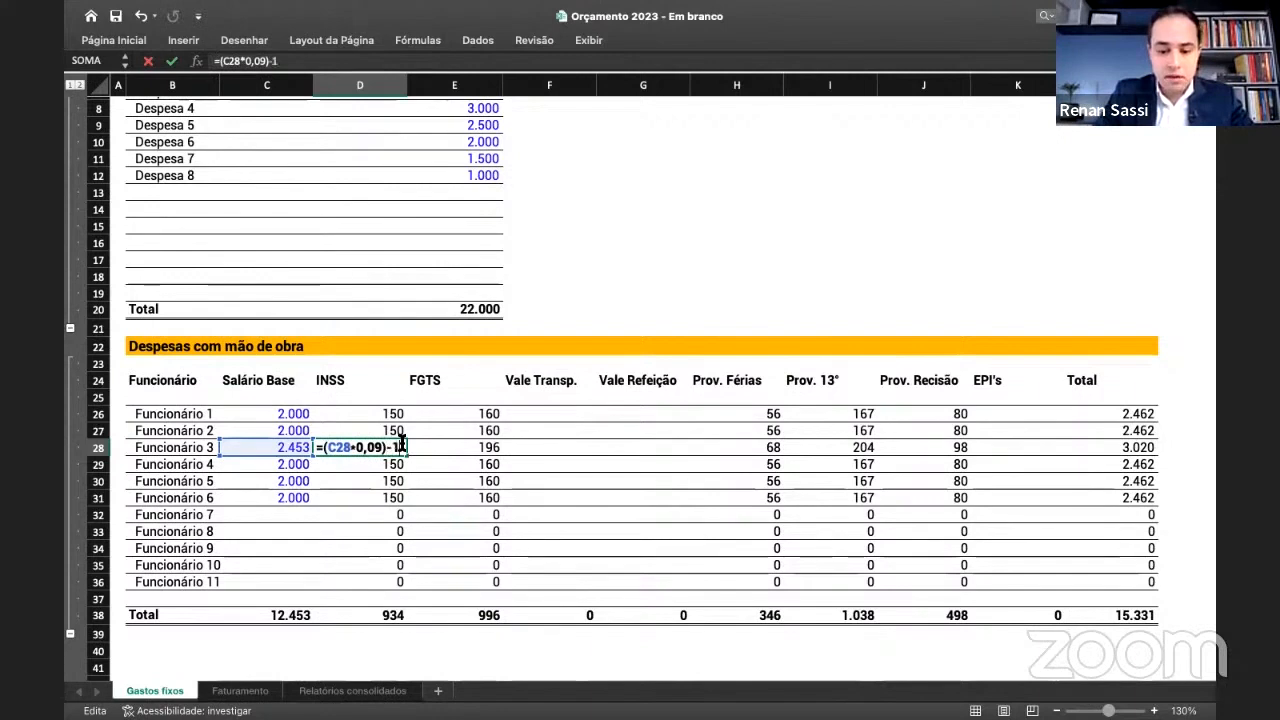
text(8,18)
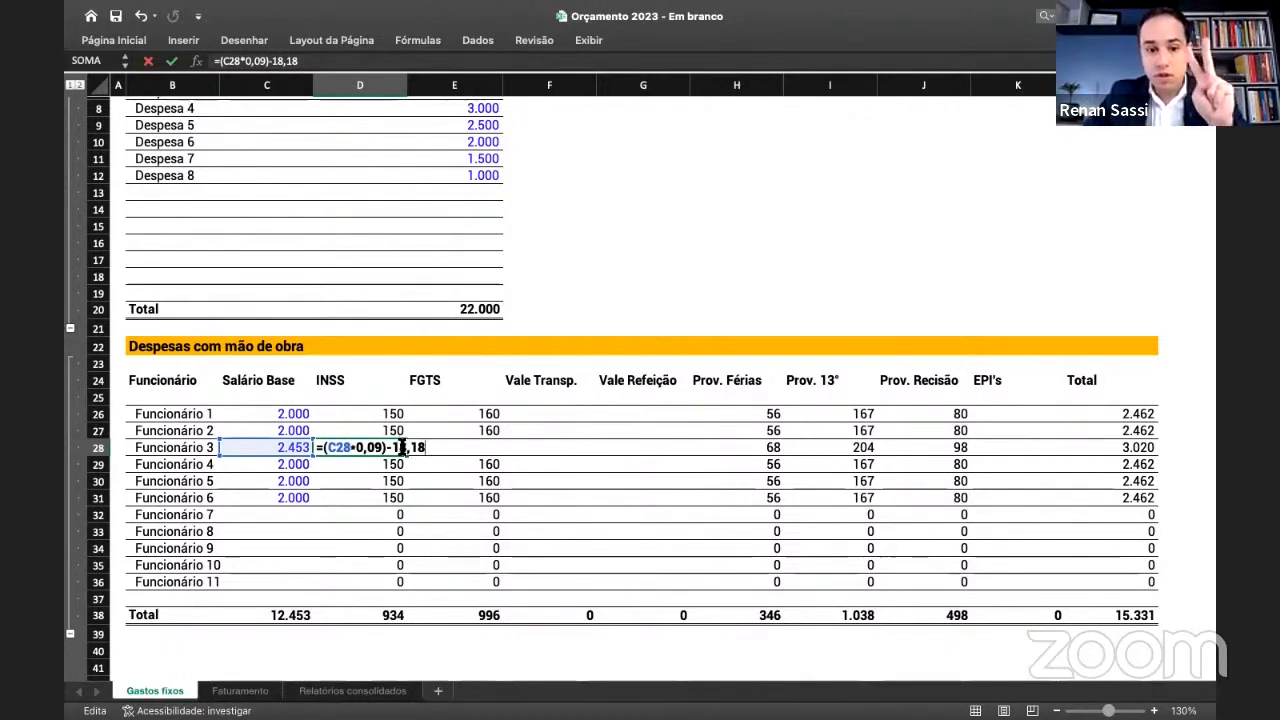
double_click(385, 432)
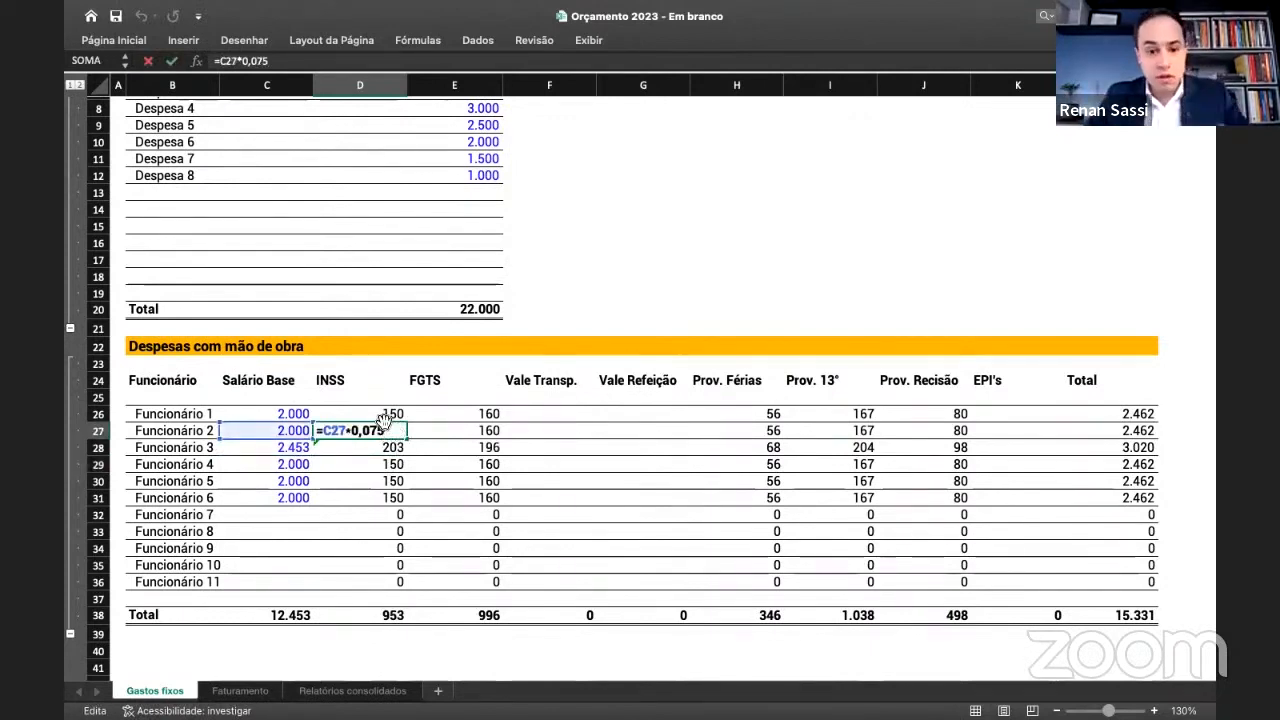
key(Return)
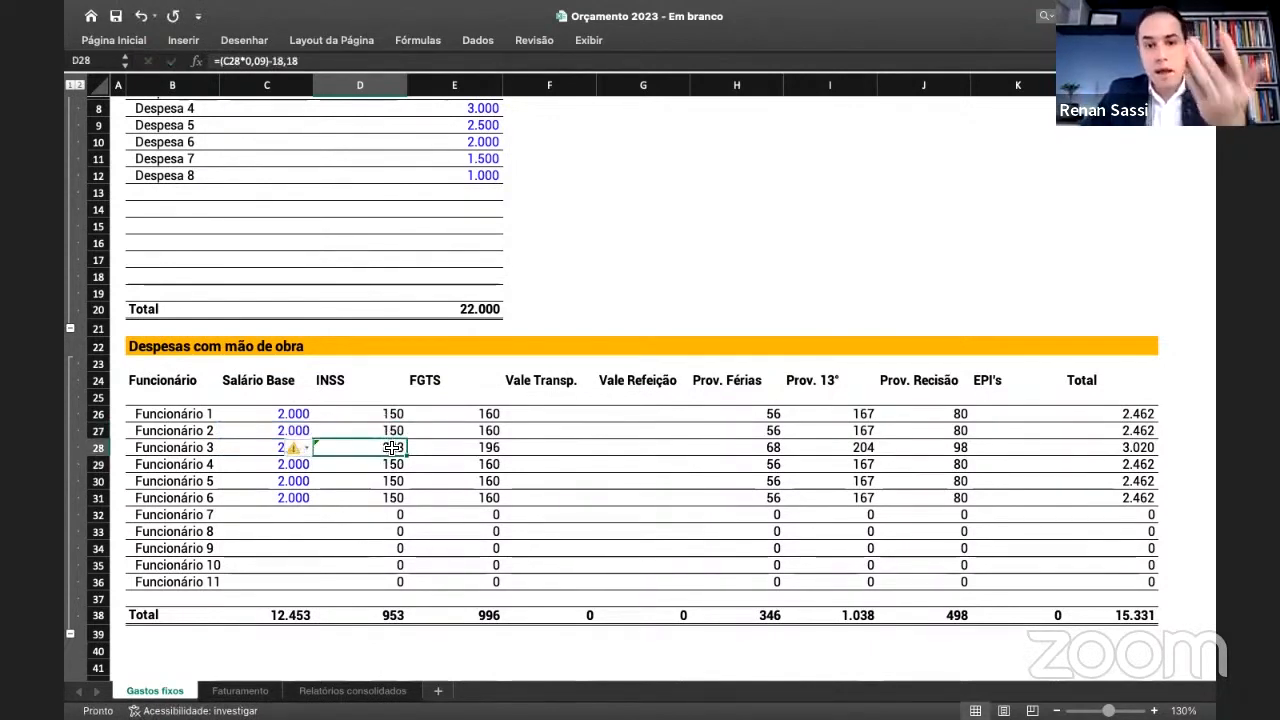
- Examine the deduction amount in Funcionário 3's INSS formula
double_click(389, 447)
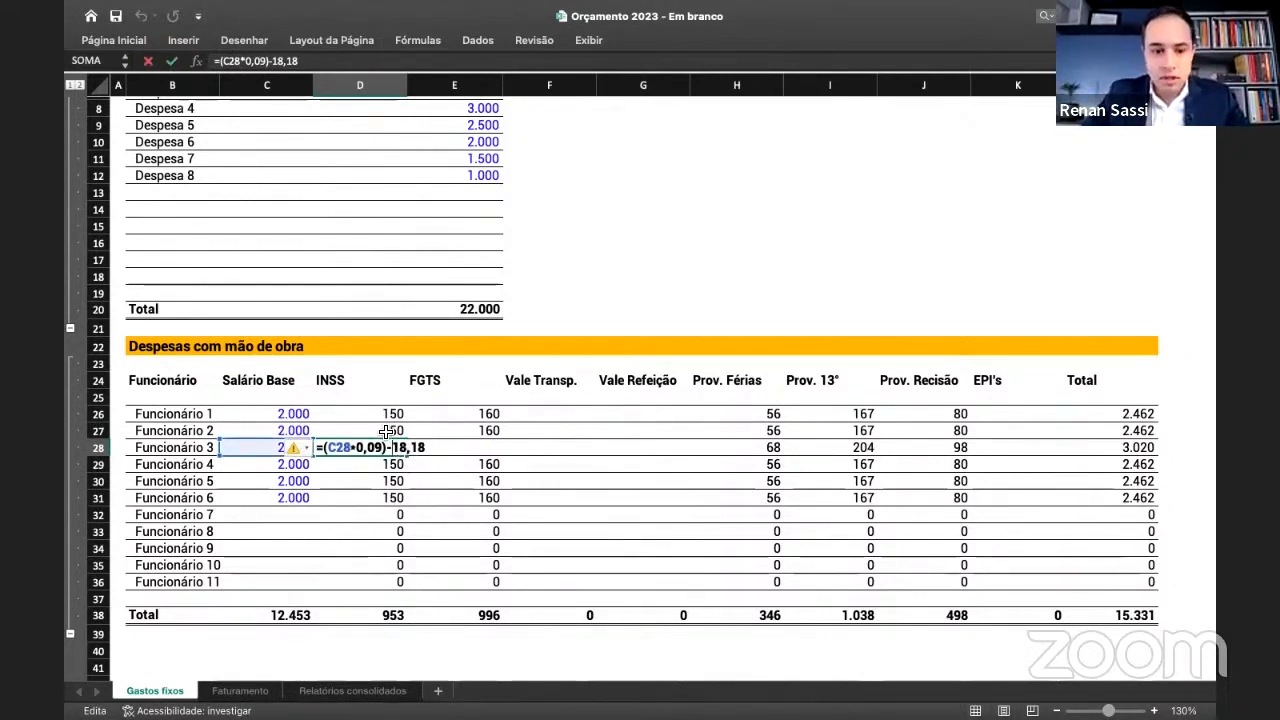
drag(397, 449, 424, 452)
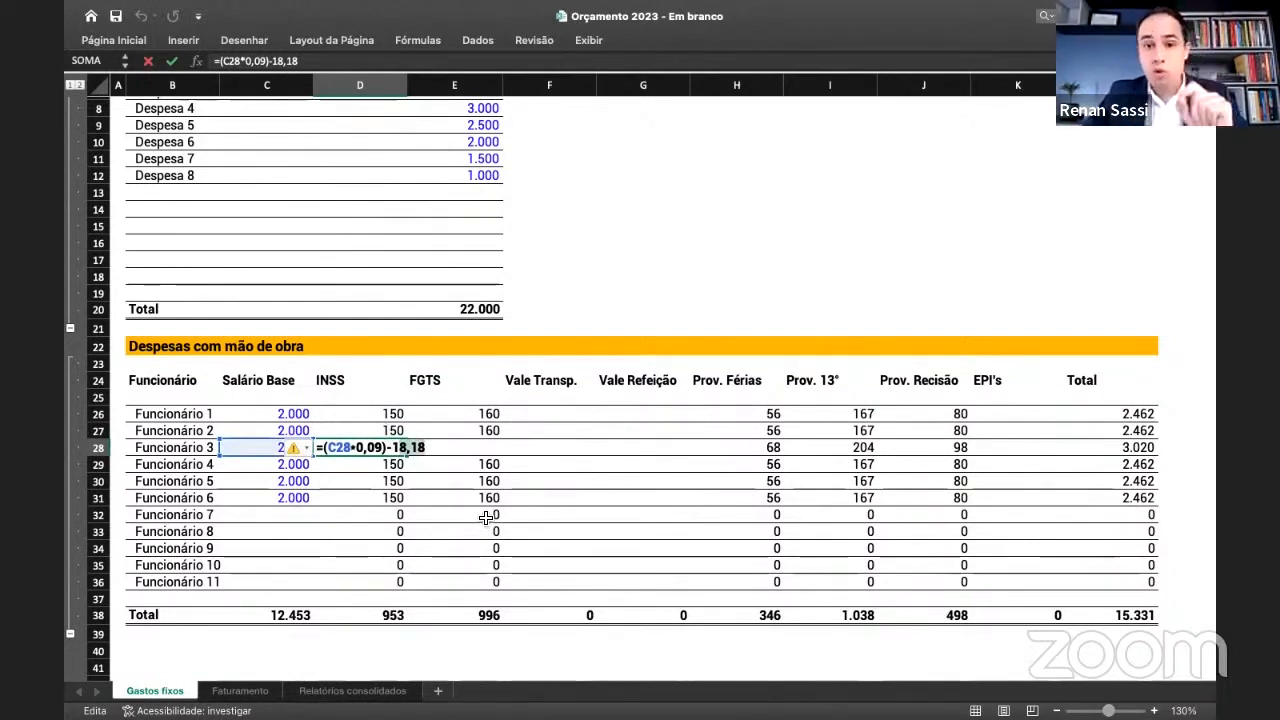
key(Return)
- Copy Funcionário 2's INSS formula down to Funcionário 6 and check Funcionário 1's FGTS formula
key(Up)
key(Up)
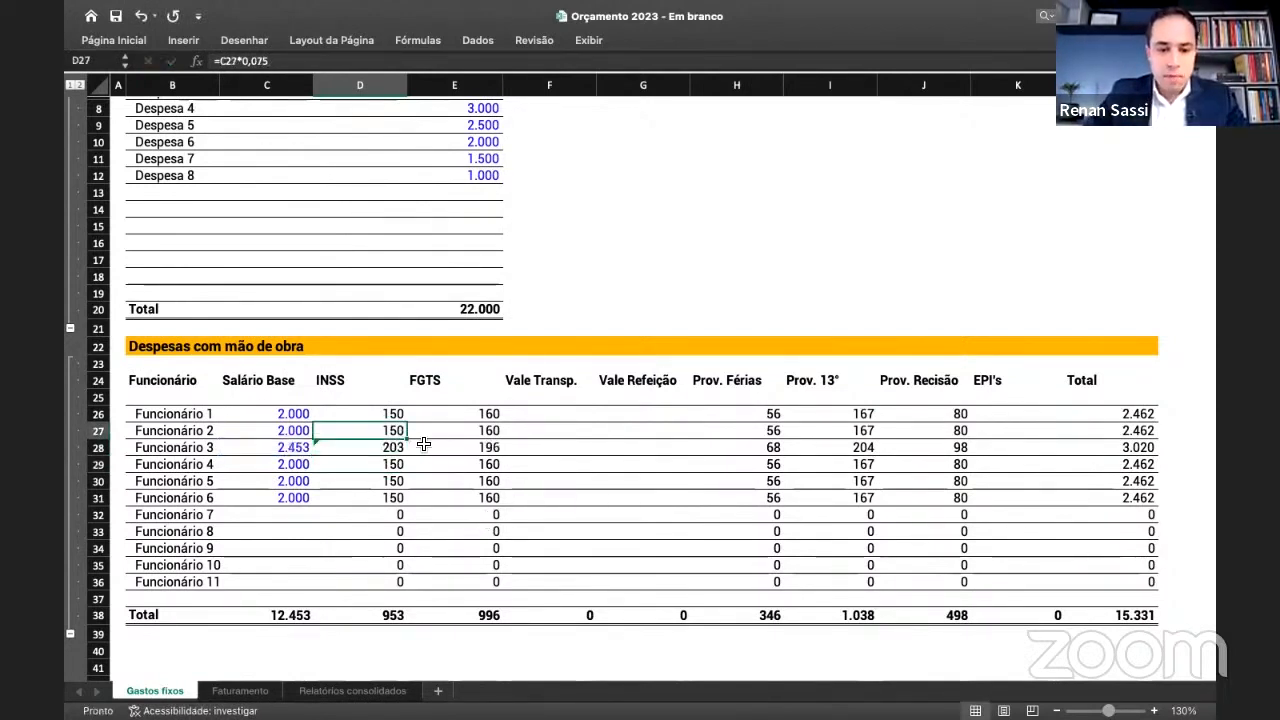
drag(408, 438, 410, 497)
click(685, 300)
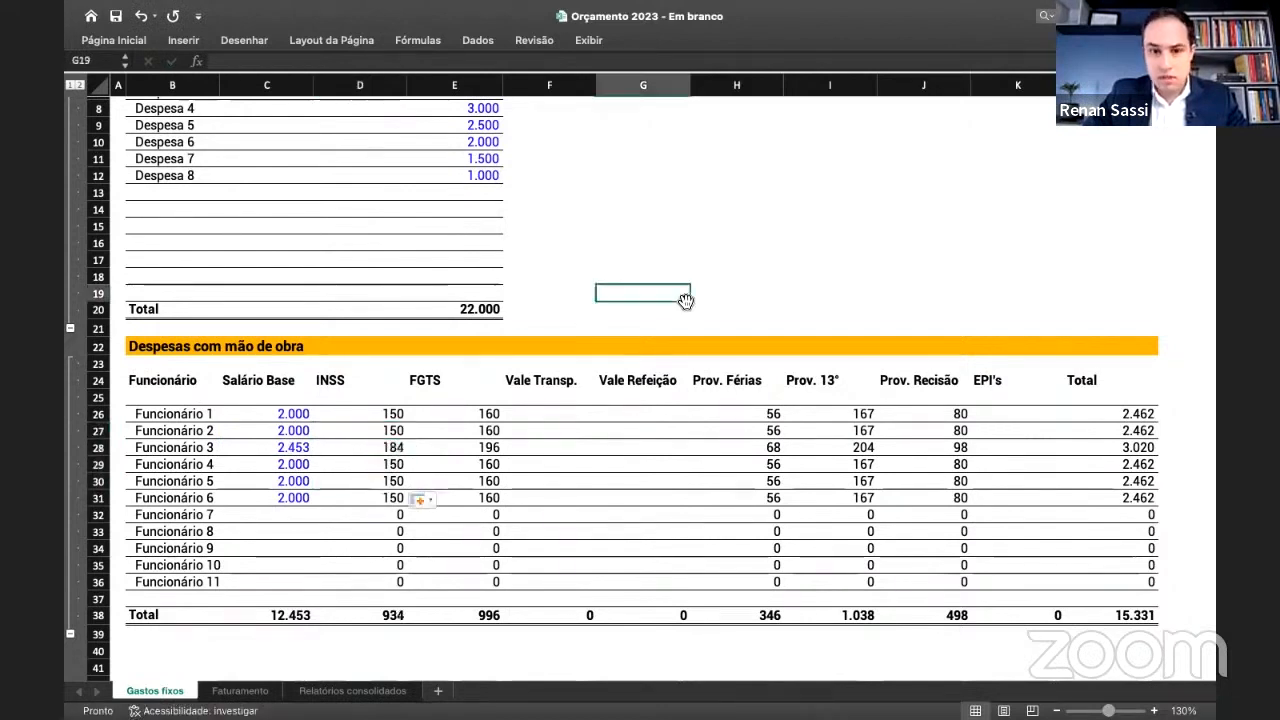
double_click(488, 414)
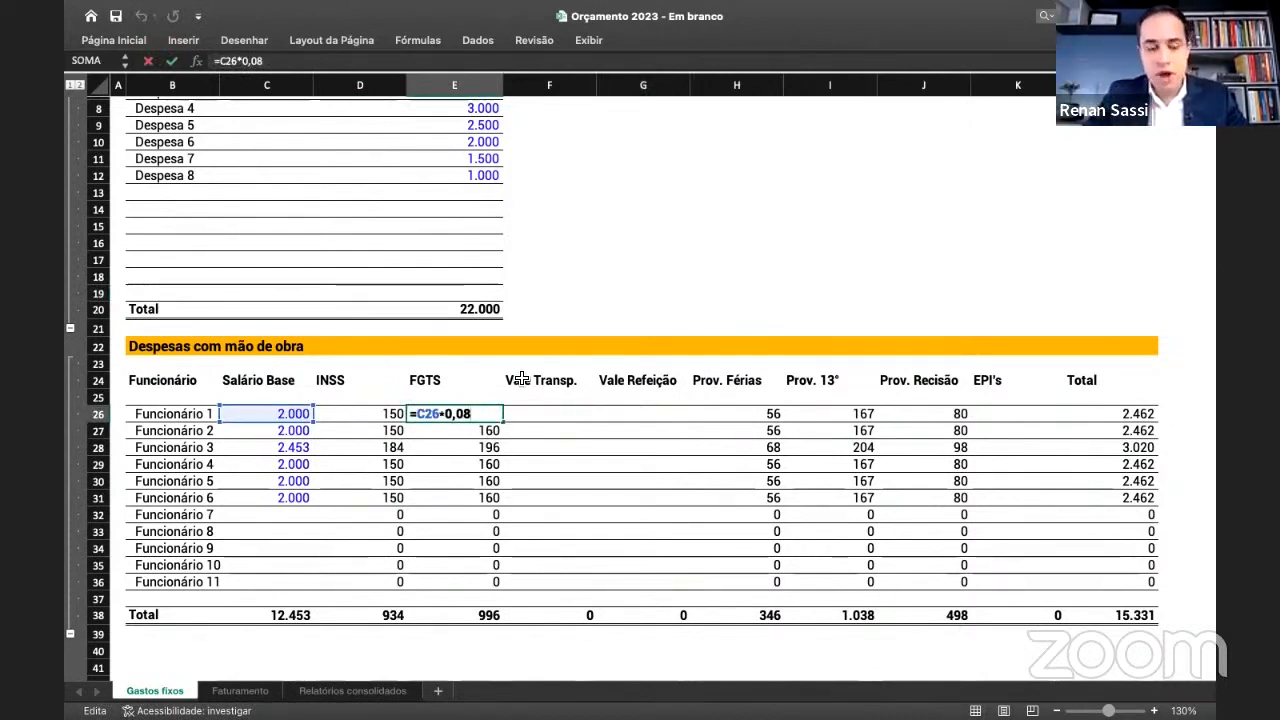
key(Escape)
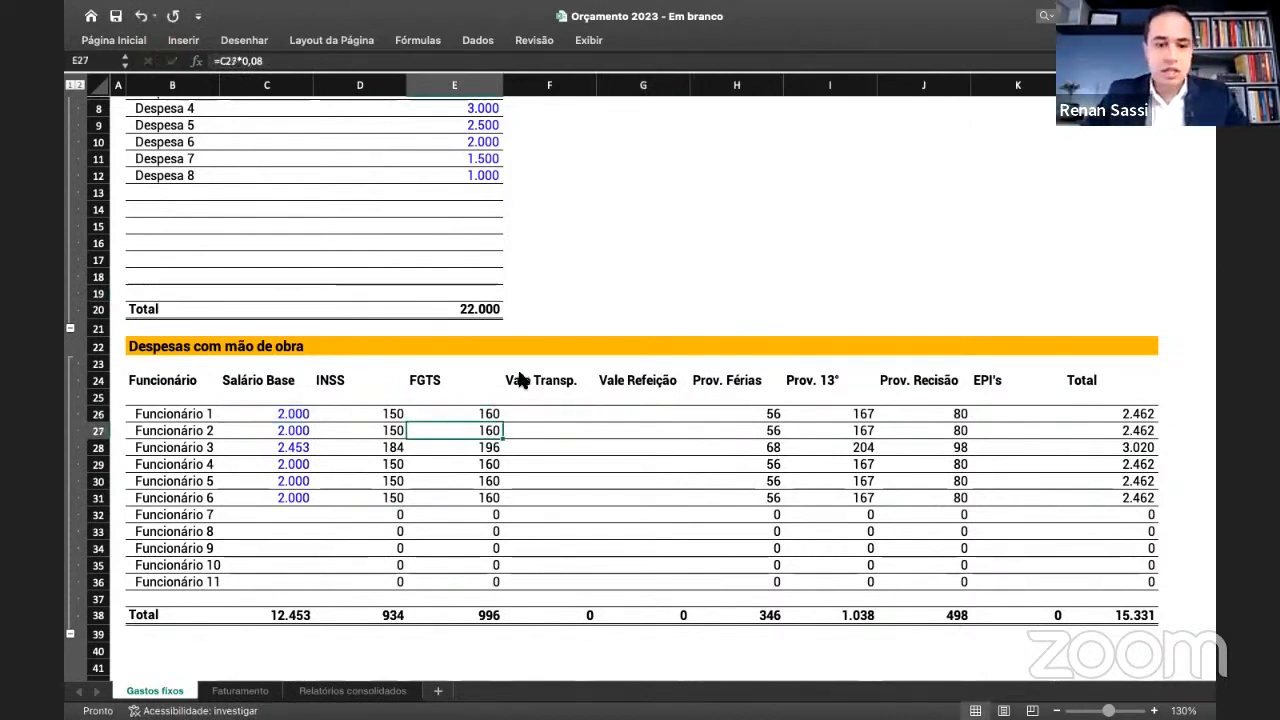
- Enter a Vale Transp. amount of 200 for Funcionário 1 to Funcionário 6
click(578, 417)
text(200)
key(Return)
key(Up)
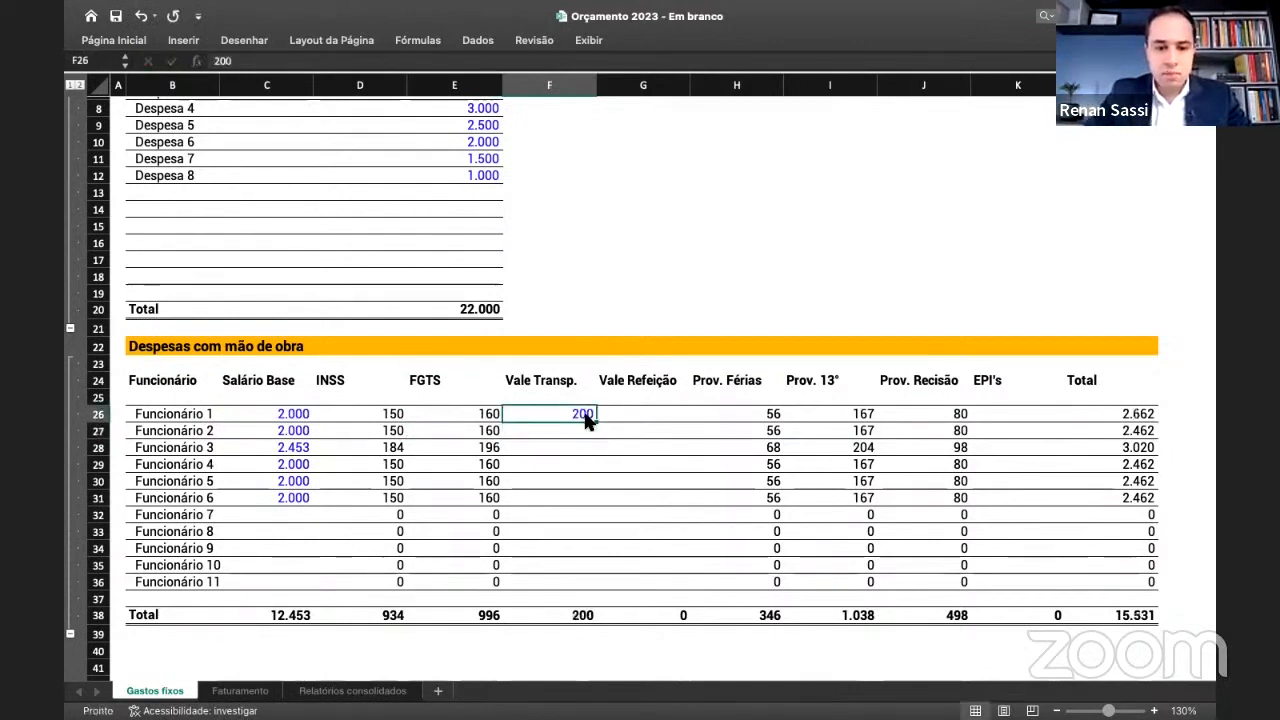
key(shift+Down)
key(shift+Down)
key(shift+Down)
key(shift+Down)
key(shift+Down)
key(ctrl+d)
- Enter a Vale Refeição amount of 200 for Funcionário 1 to Funcionário 6
key(Right)
text(200)
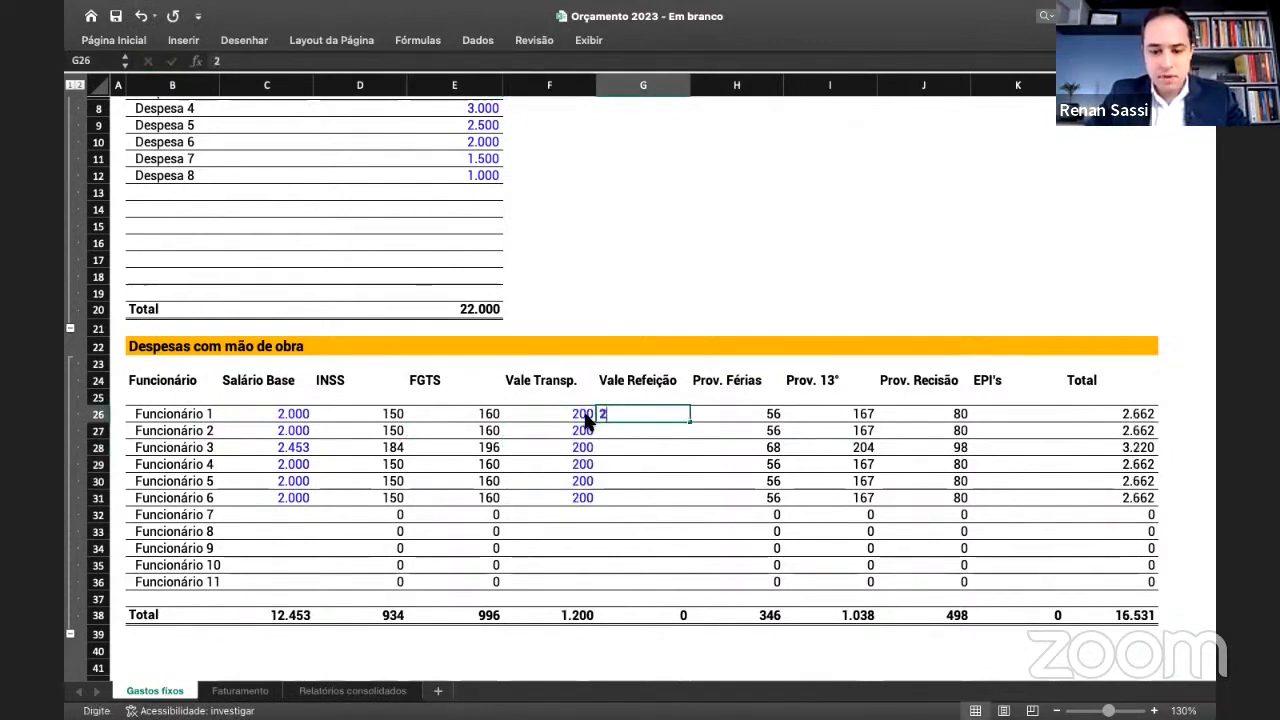
key(Return)
key(Up)
key(shift+Down)
key(shift+Down)
key(shift+Down)
key(shift+Down)
key(shift+Down)
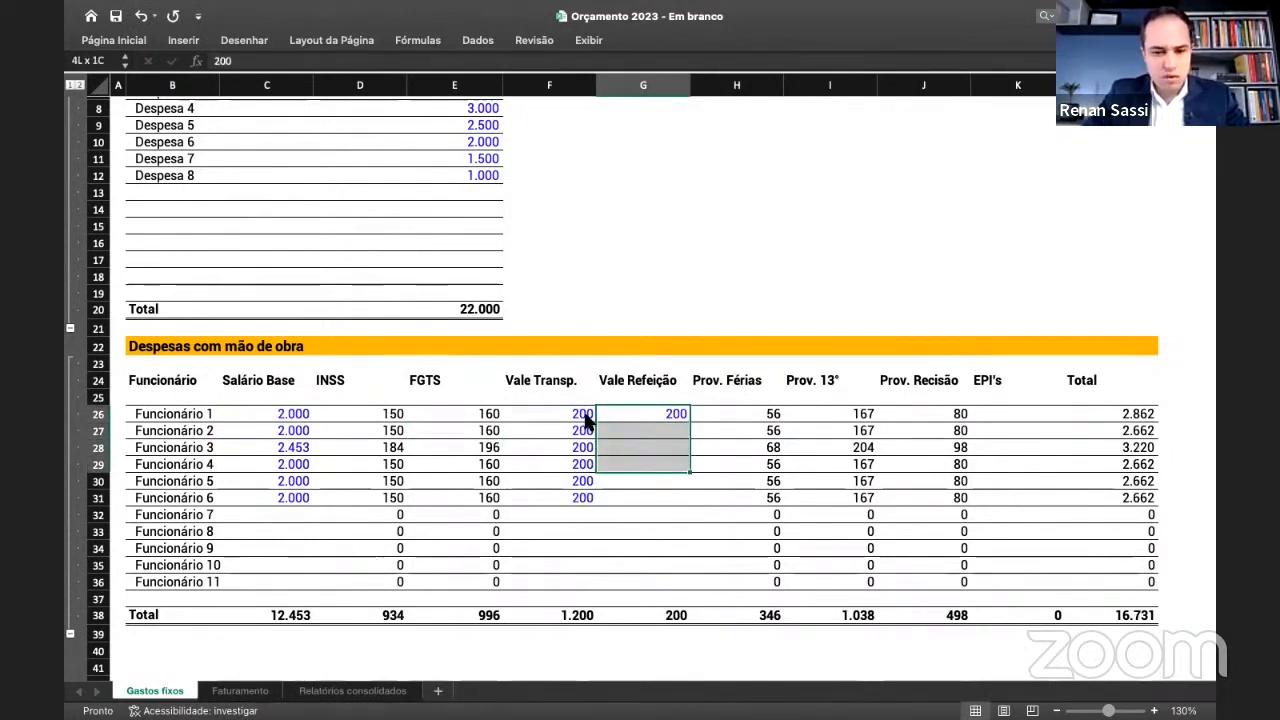
key(ctrl+d)
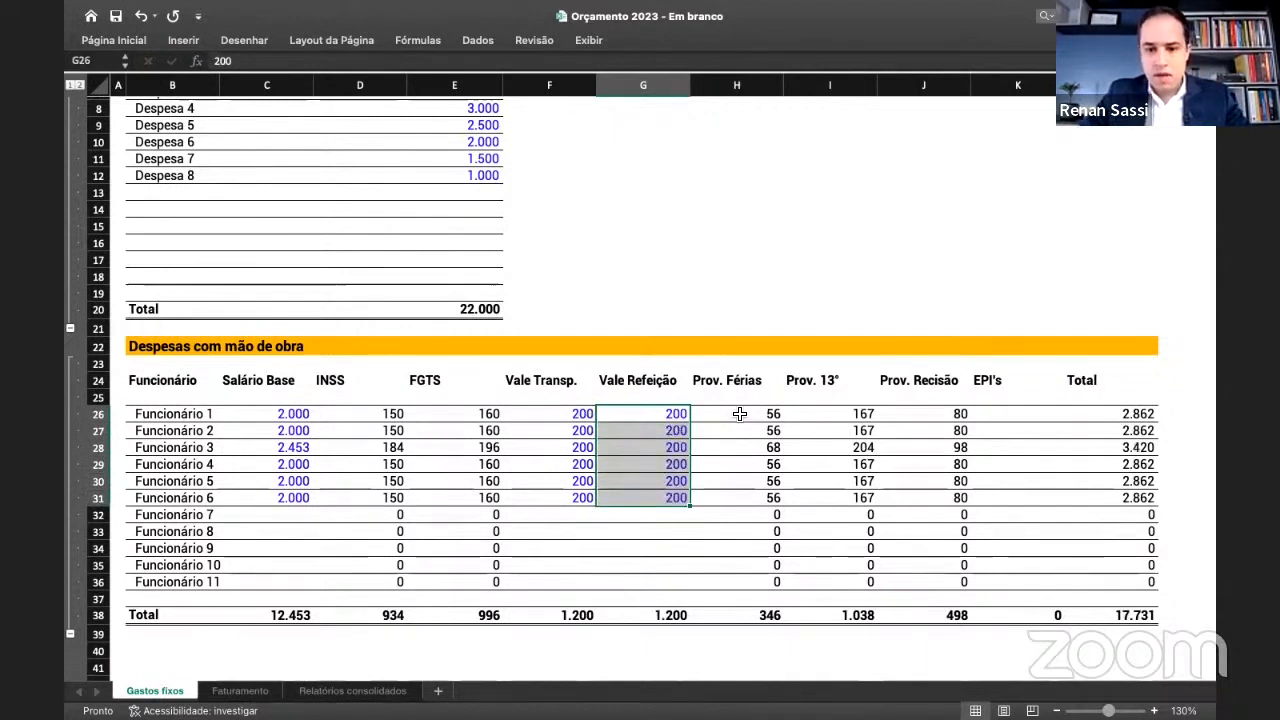
- Check Funcionário 1's Prov. Férias, Prov. 13° and Prov. Recisão formulas
key(Right)
key(F2)
click(820, 414)
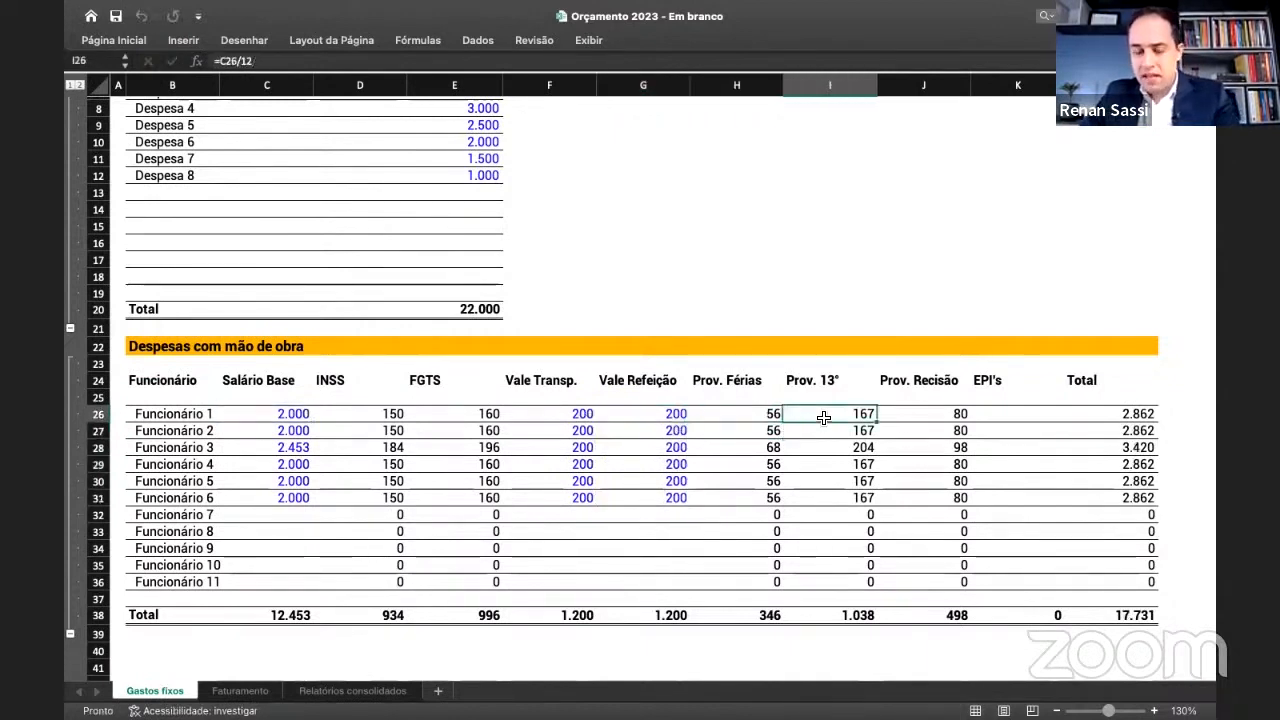
click(955, 415)
- Enter an EPI's amount of 25 for Funcionário 1 to Funcionário 6
click(1013, 416)
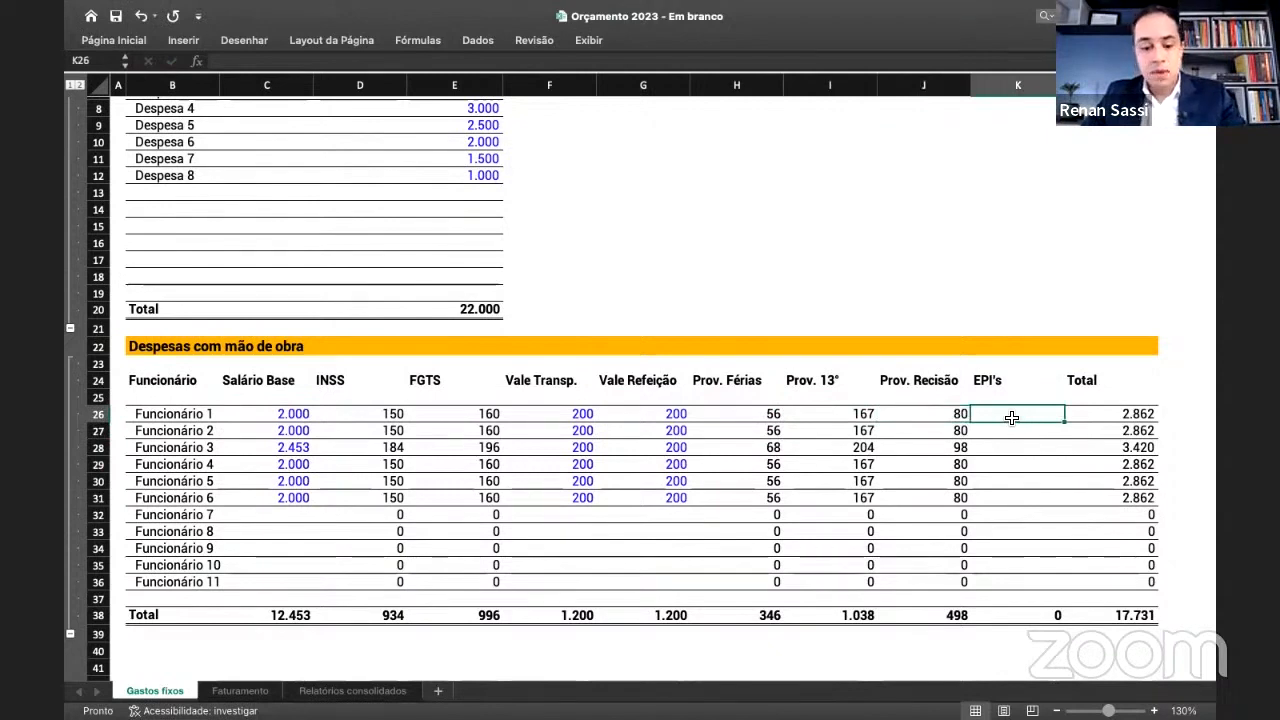
text(25)
key(Return)
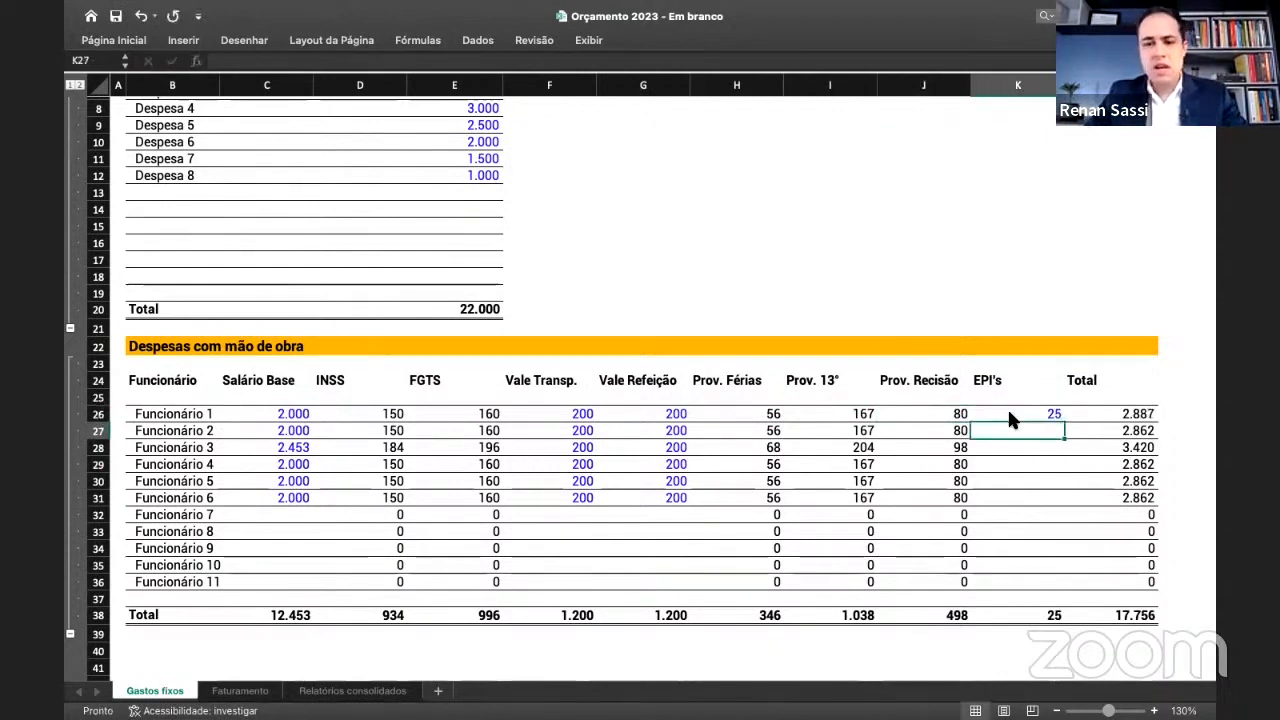
key(Up)
key(shift+Down)
key(shift+Down)
key(shift+Down)
key(shift+Down)
key(shift+Down)
key(ctrl+d)
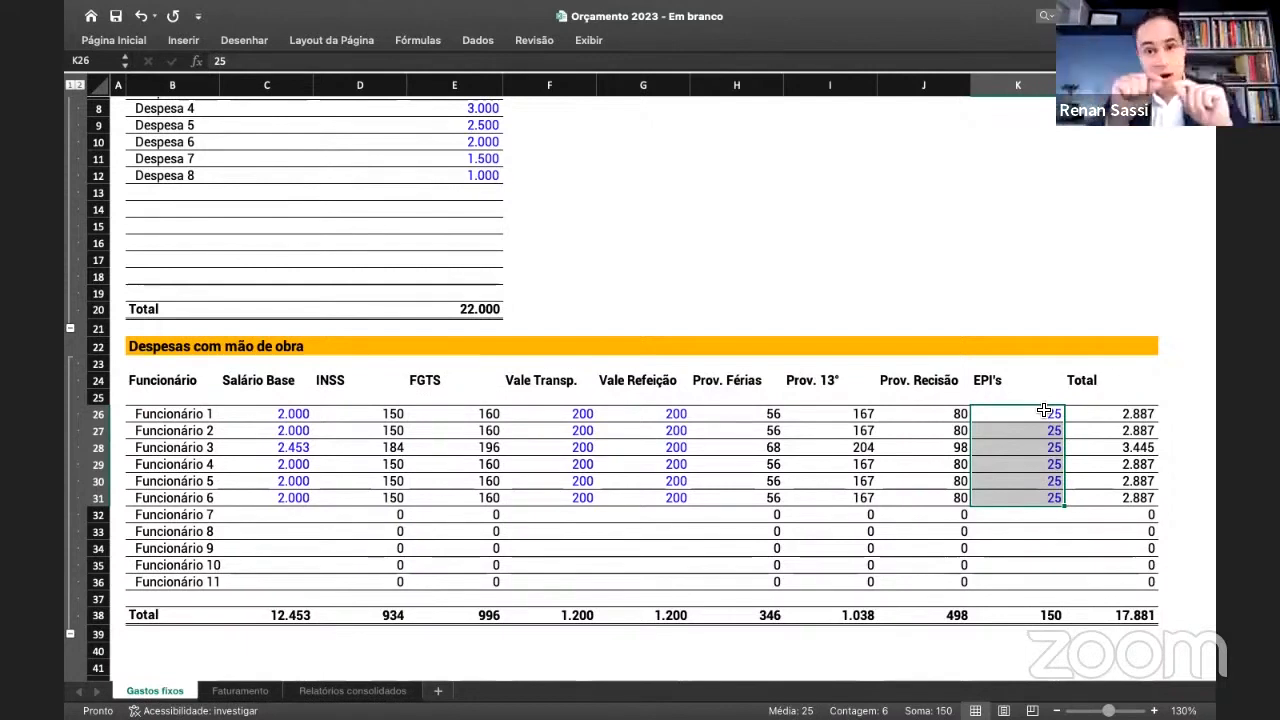
- Check Funcionário 1's Total formula and the sum formulas in the labour cost table's Total row
key(Right)
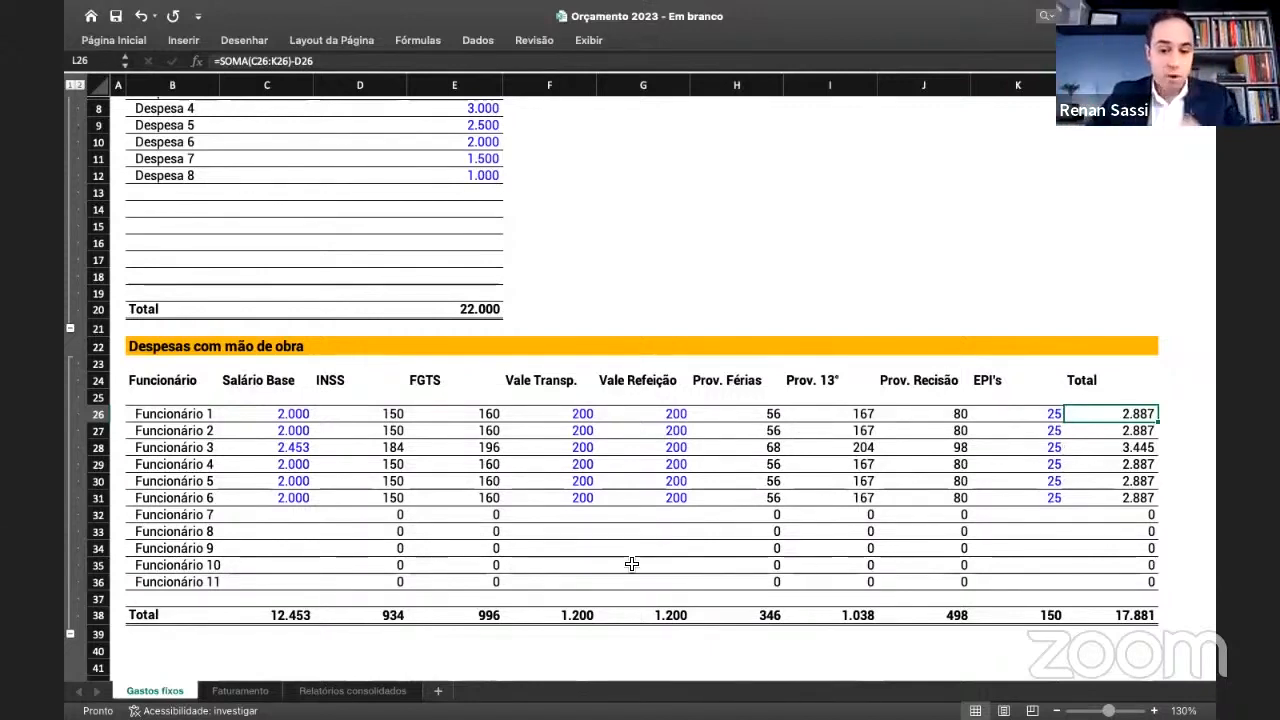
double_click(306, 616)
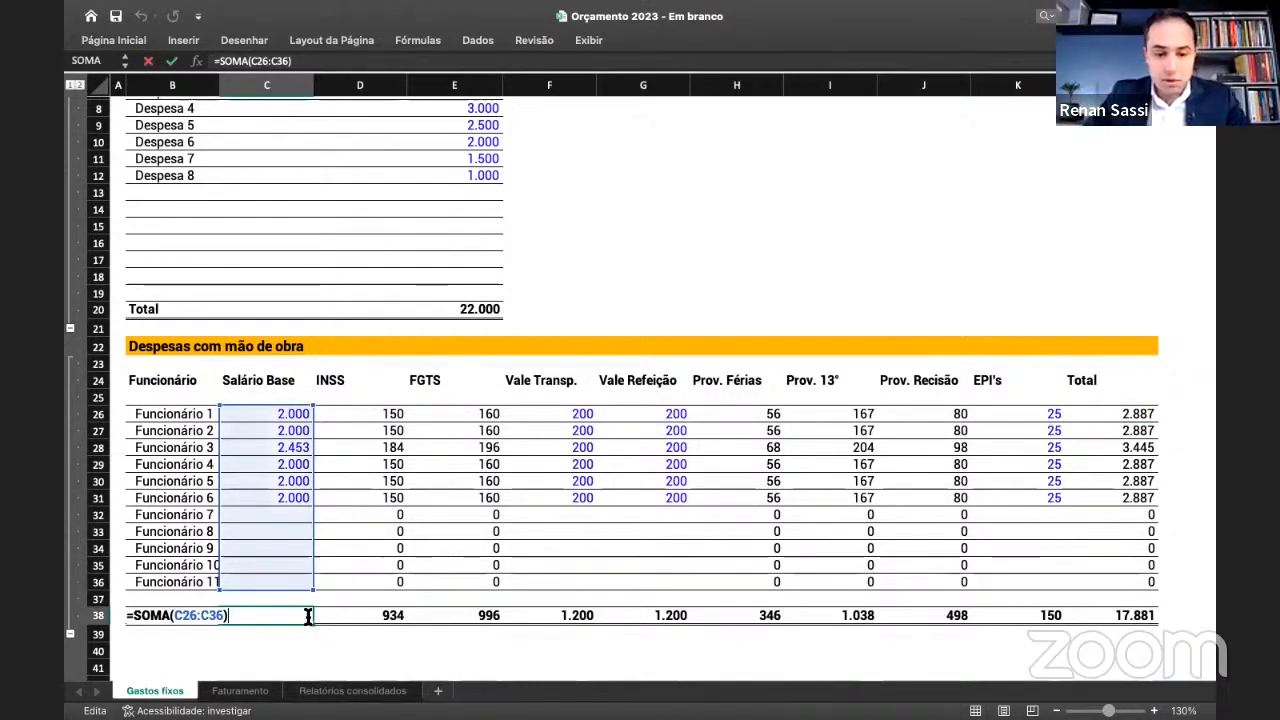
click(390, 615)
double_click(390, 615)
double_click(470, 615)
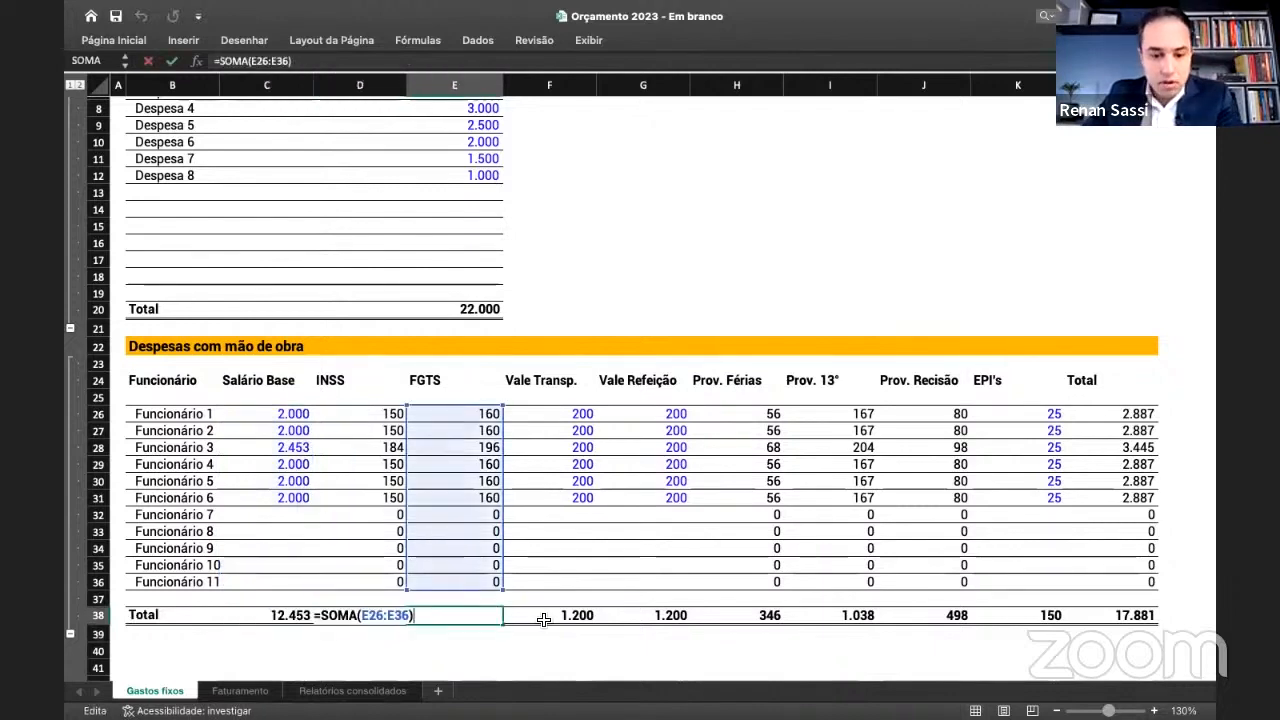
click(565, 620)
click(1134, 616)
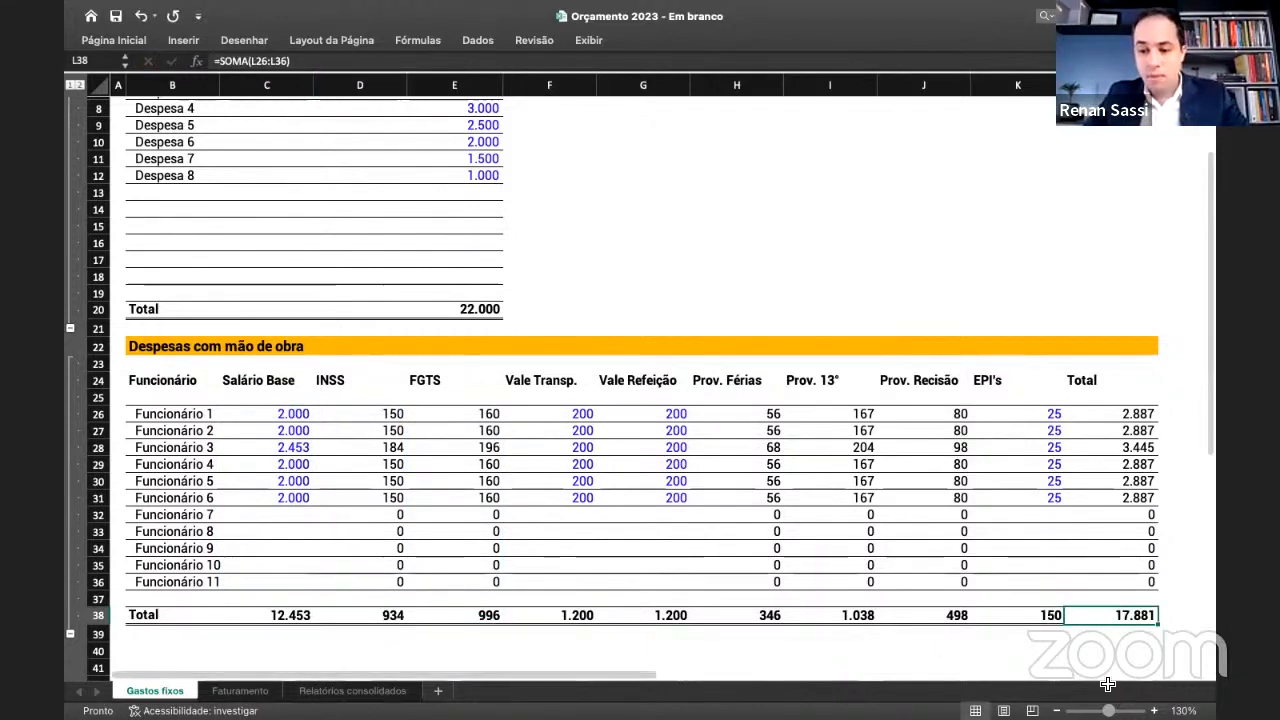
- Clear the Salário Base, Vale Transp., Vale Refeição and EPI's amounts of Funcionário 5 and Funcionário 6
scroll(364, 500, down, 1)
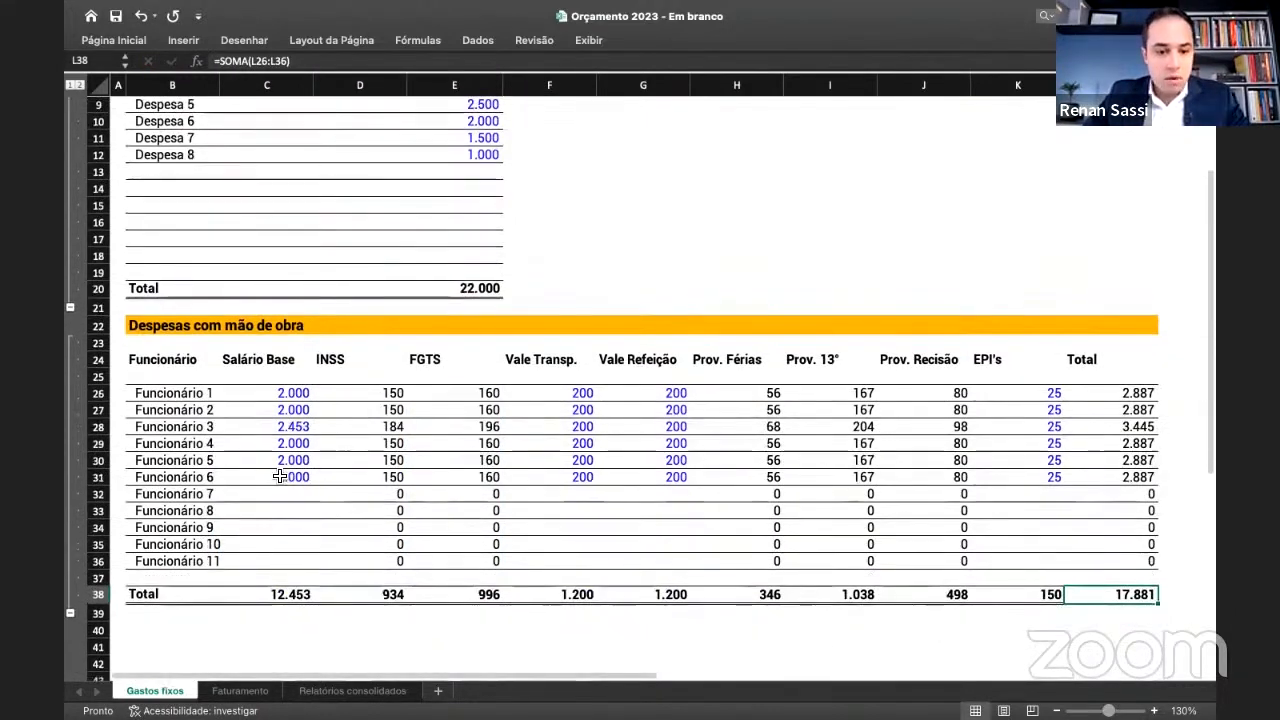
drag(285, 460, 315, 477)
key(Delete)
drag(590, 460, 685, 477)
key(Delete)
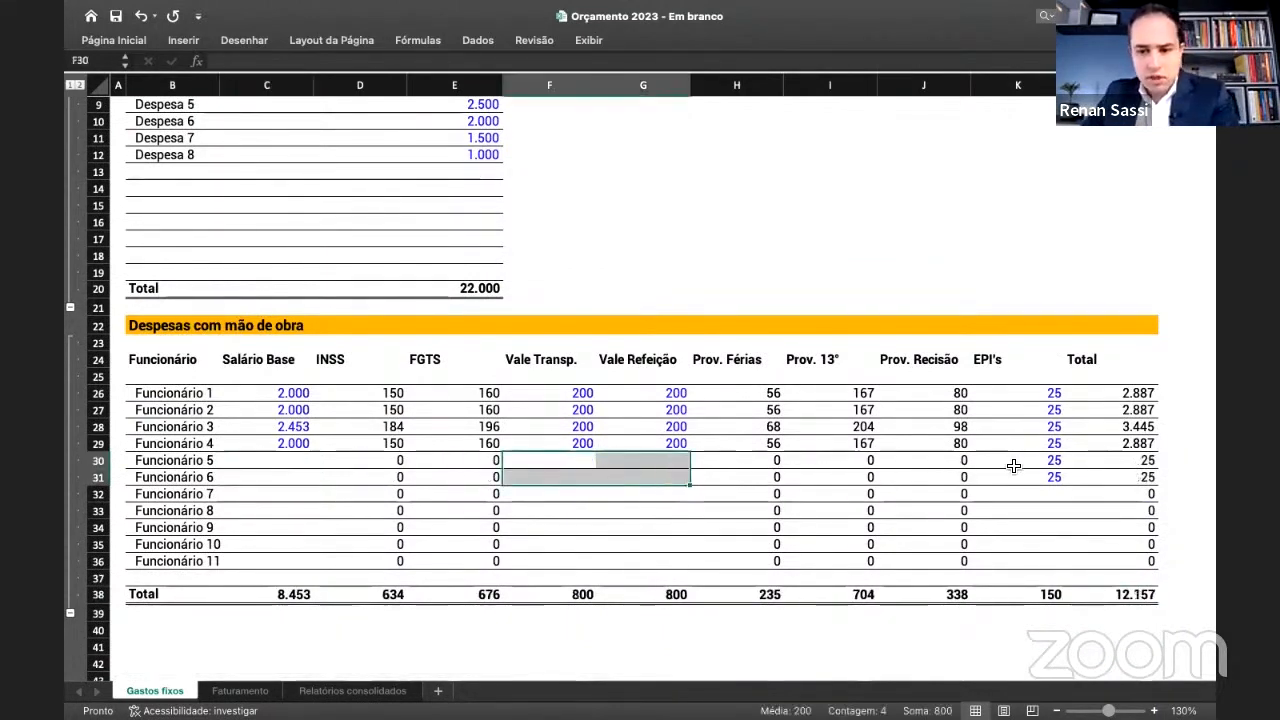
drag(1057, 458, 1060, 477)
key(Delete)
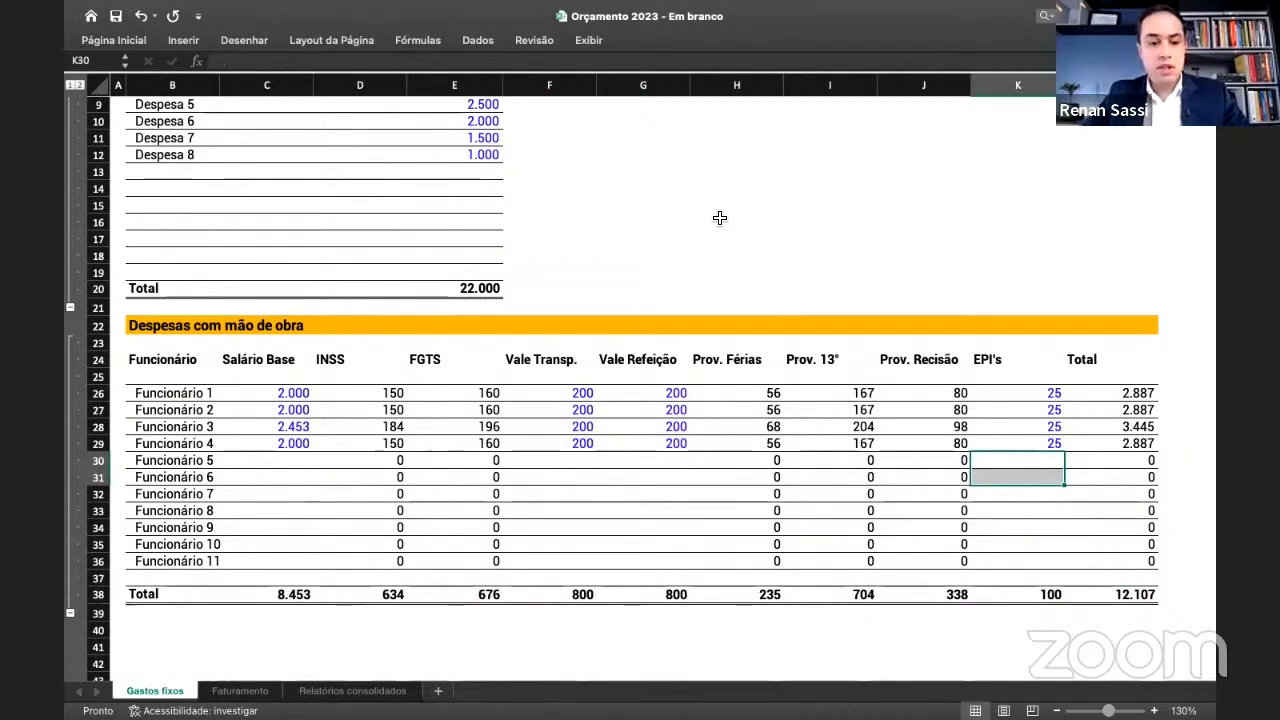
- Review the items and amounts under Despesas gerais e administrativas
click(713, 258)
scroll(716, 256, up, 3)
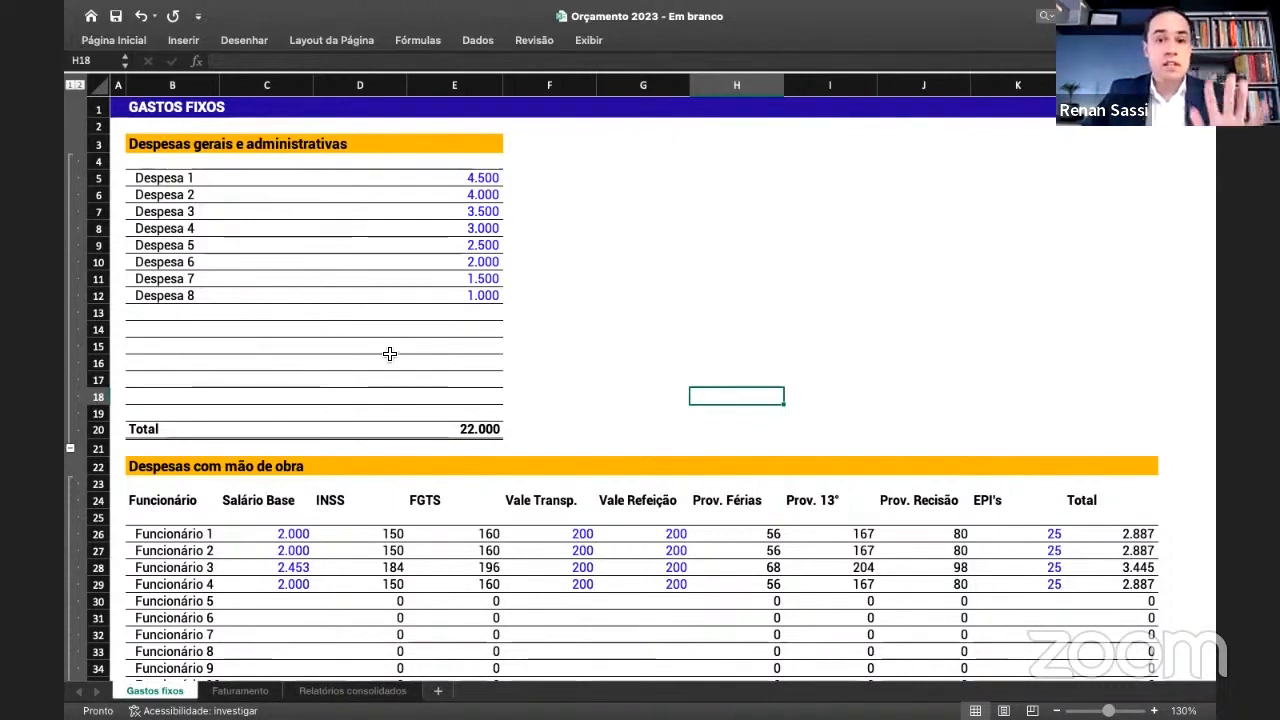
drag(150, 178, 483, 342)
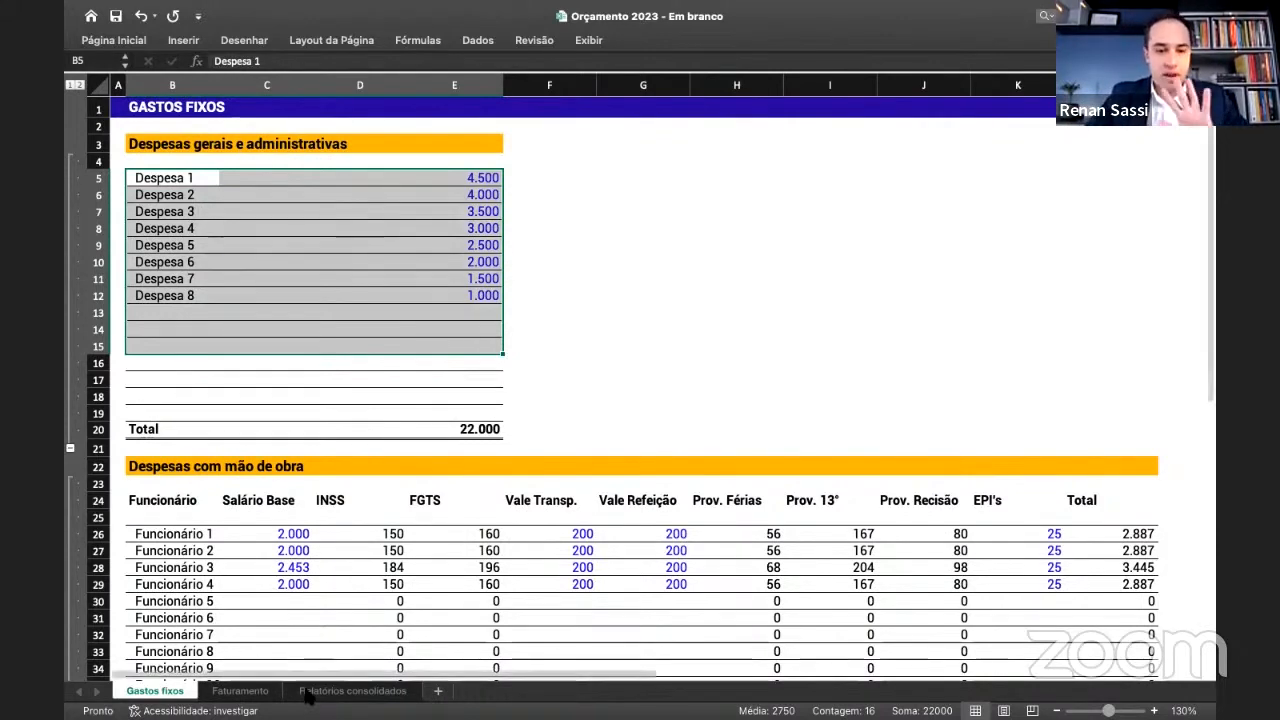
- Examine the Relatórios consolidados sheet's Premissas area, the February Receita formula and January's general and personnel expense lines
click(366, 693)
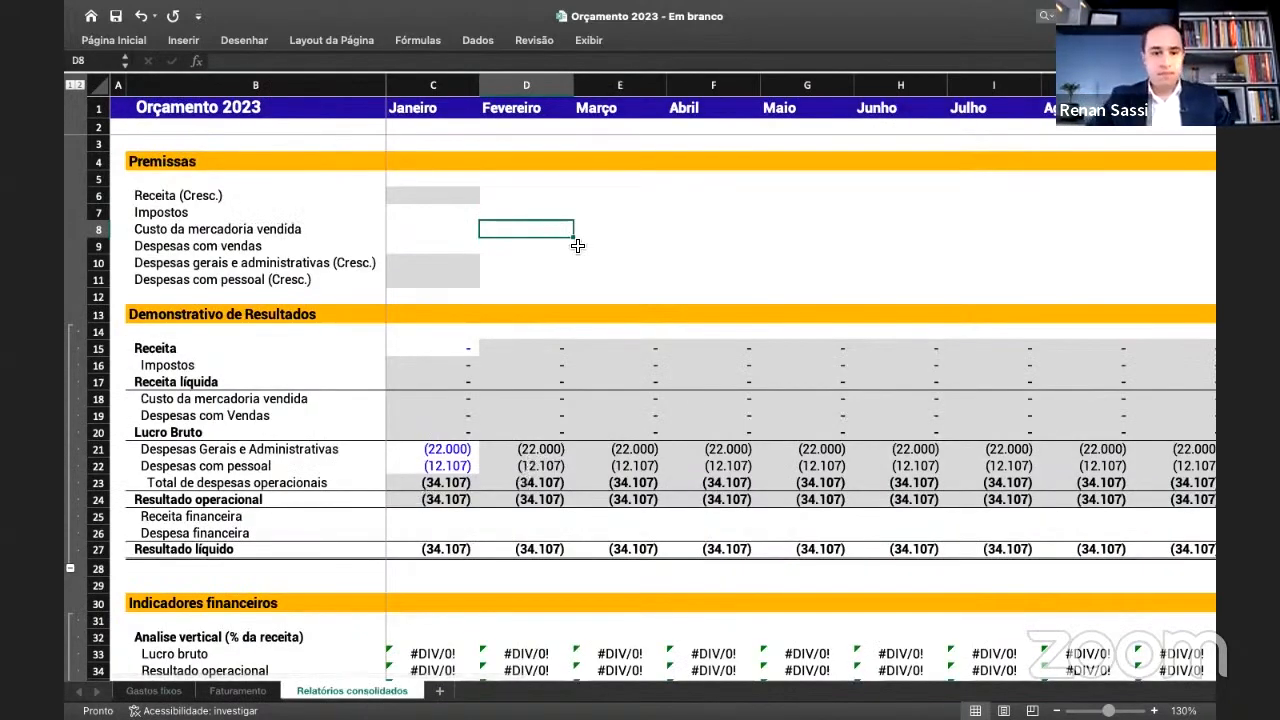
drag(440, 212, 940, 278)
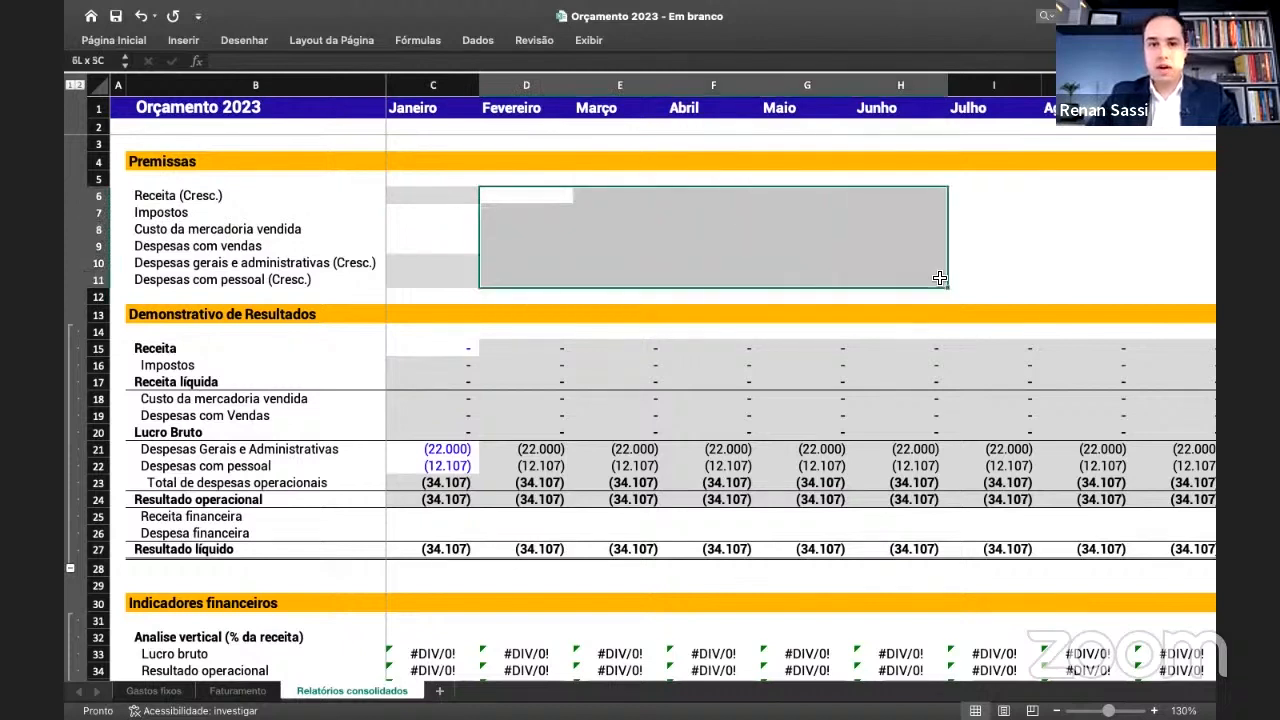
click(506, 347)
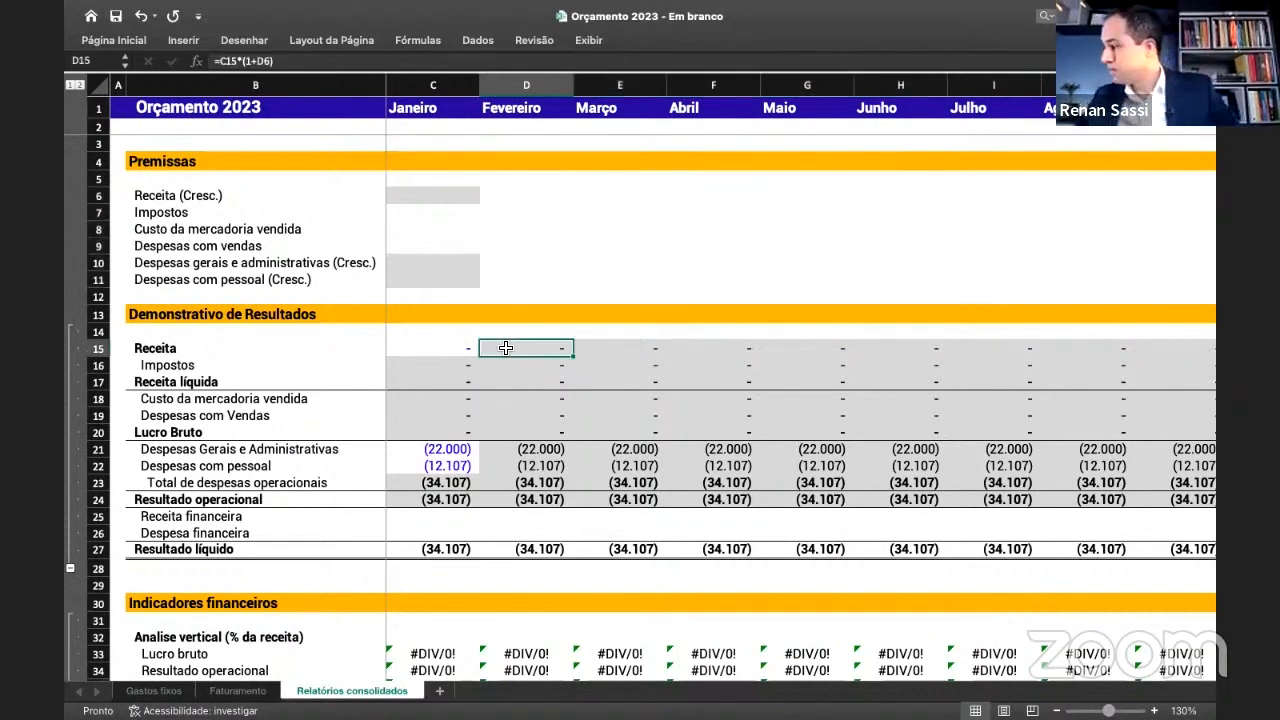
drag(465, 452, 467, 466)
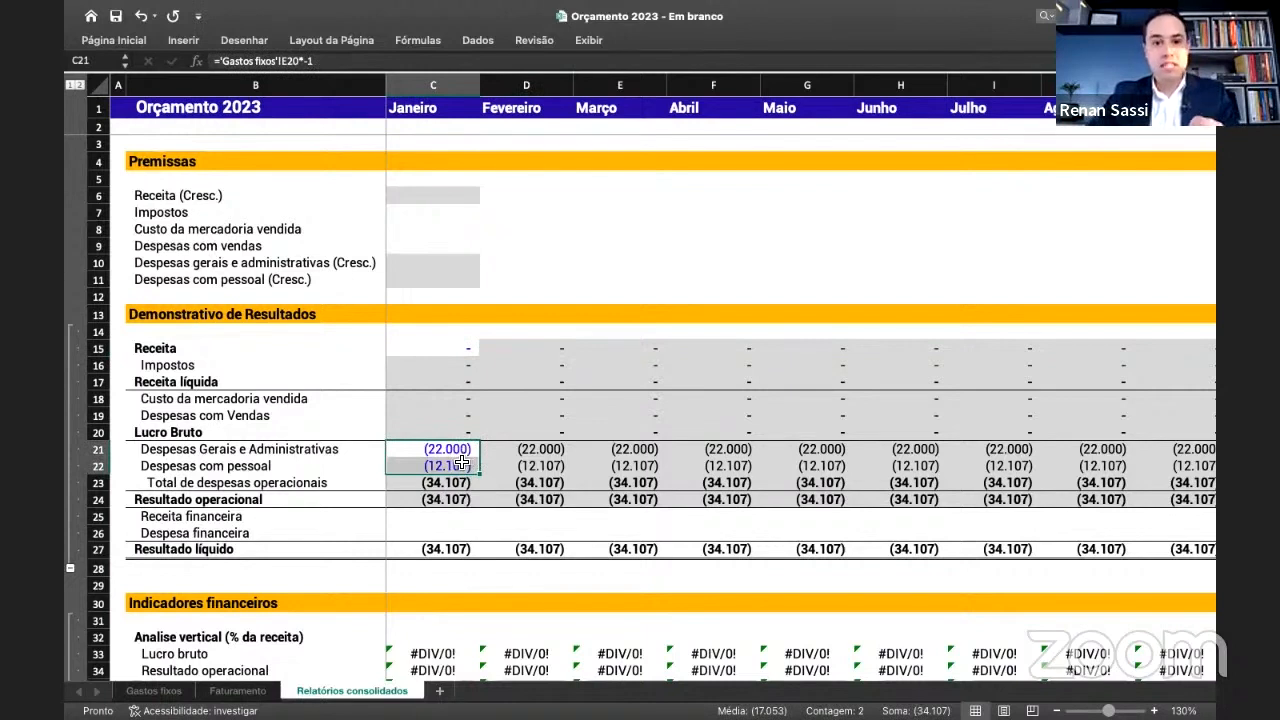
drag(170, 457, 480, 456)
drag(336, 470, 399, 468)
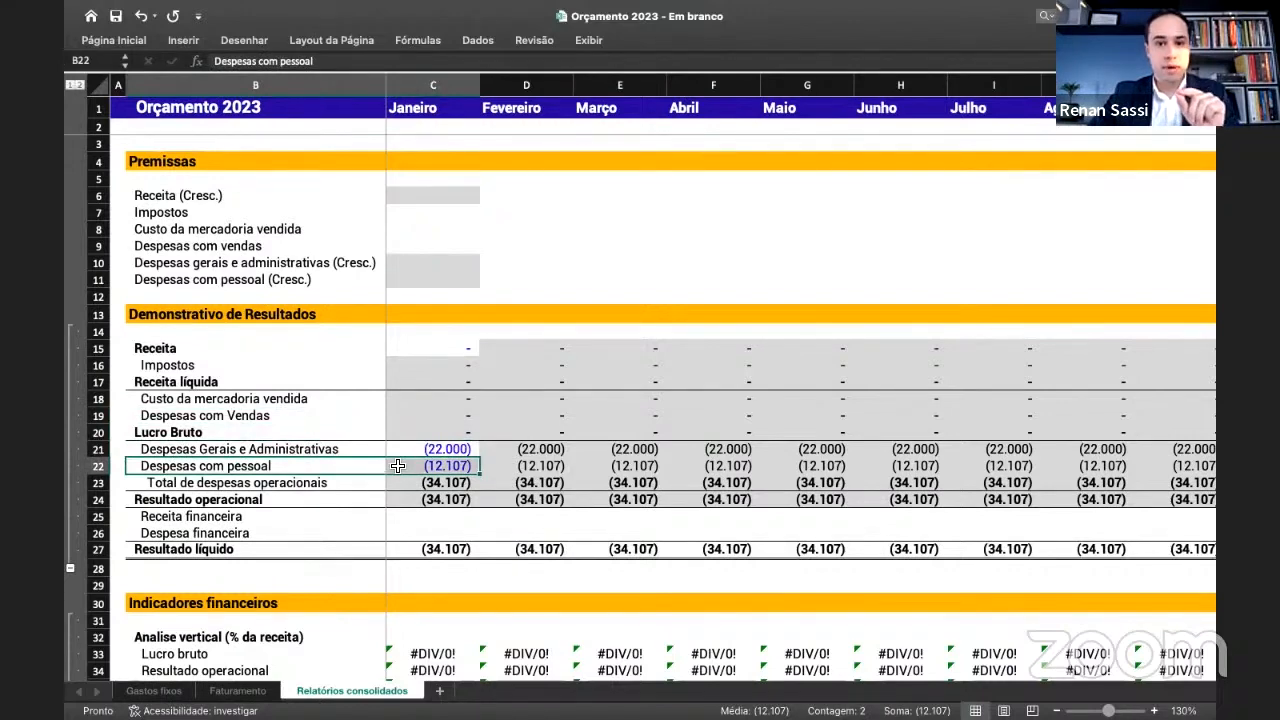
- Add a 5000 expense below Despesa 8 on Gastos fixos and check January's Despesas Gerais e Administrativas in the consolidated report
click(155, 691)
click(522, 311)
click(484, 314)
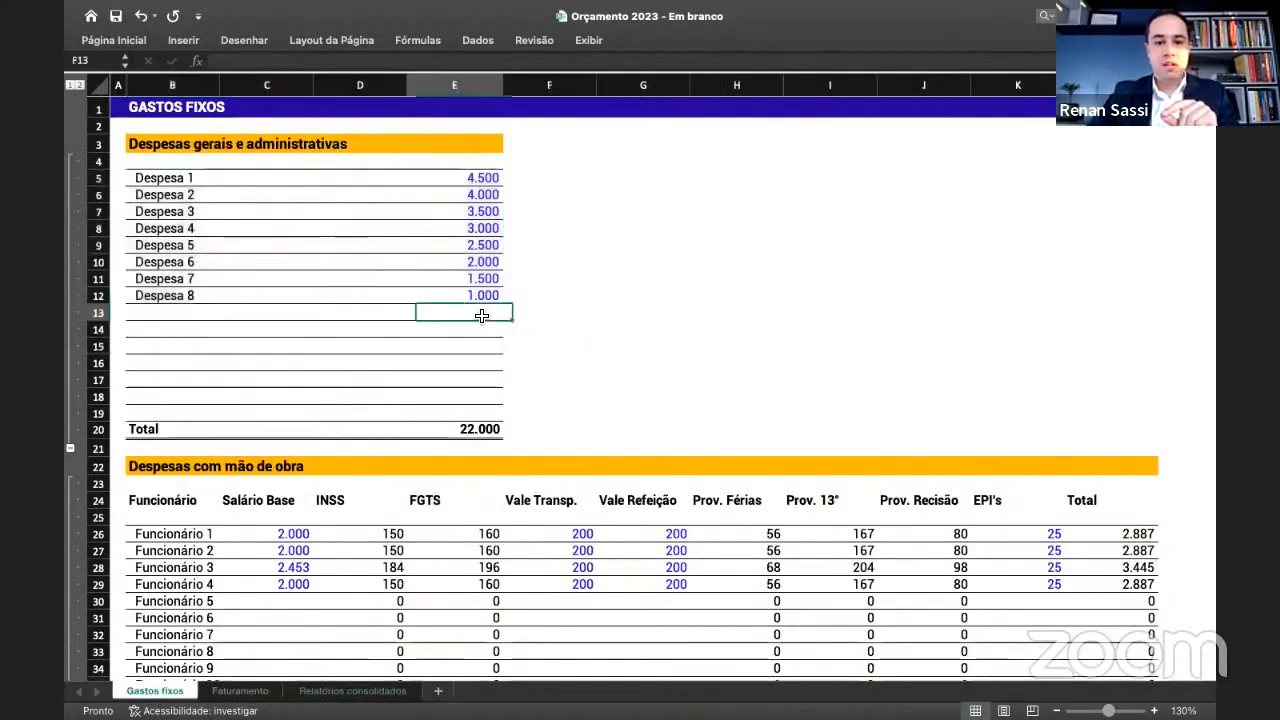
text(5000)
key(Return)
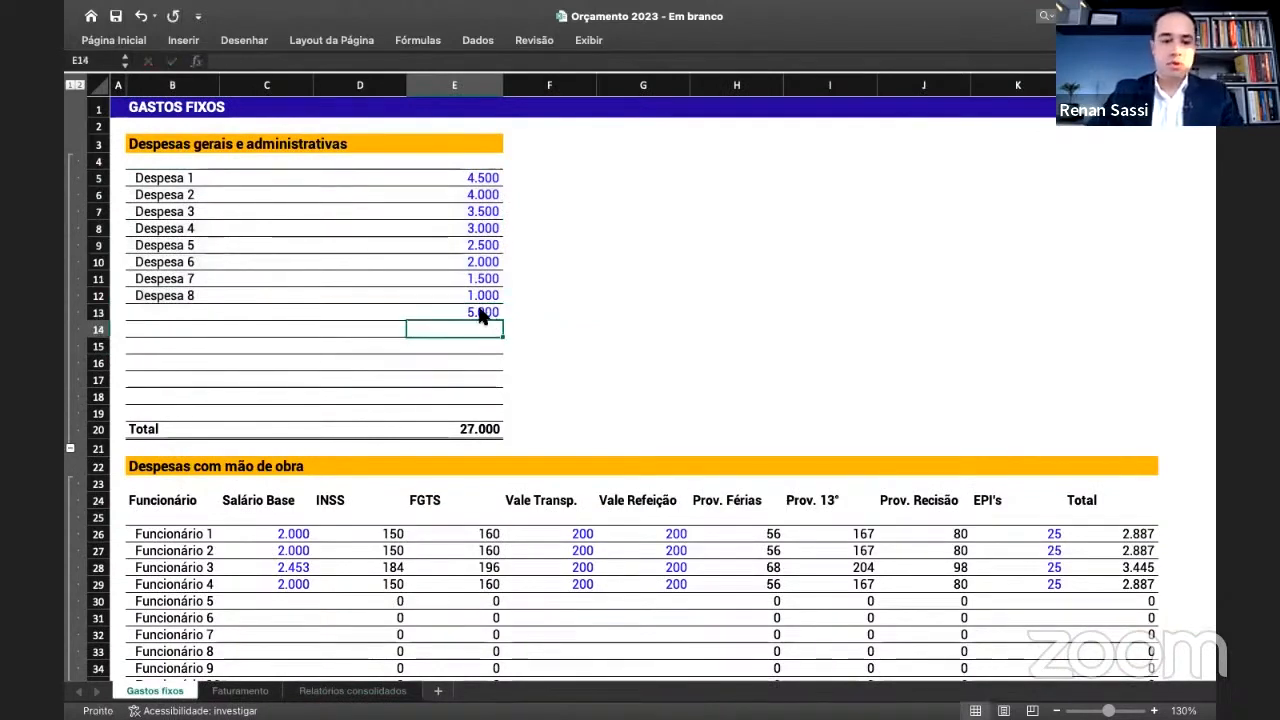
click(352, 691)
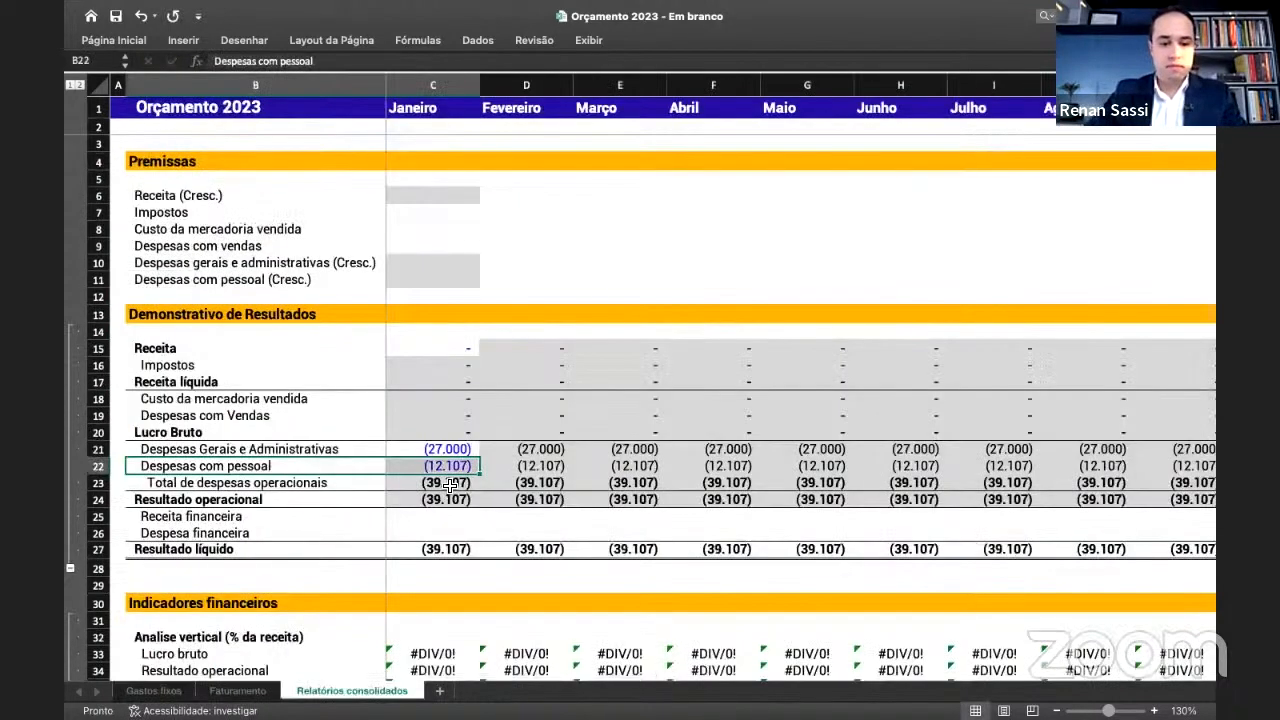
click(450, 449)
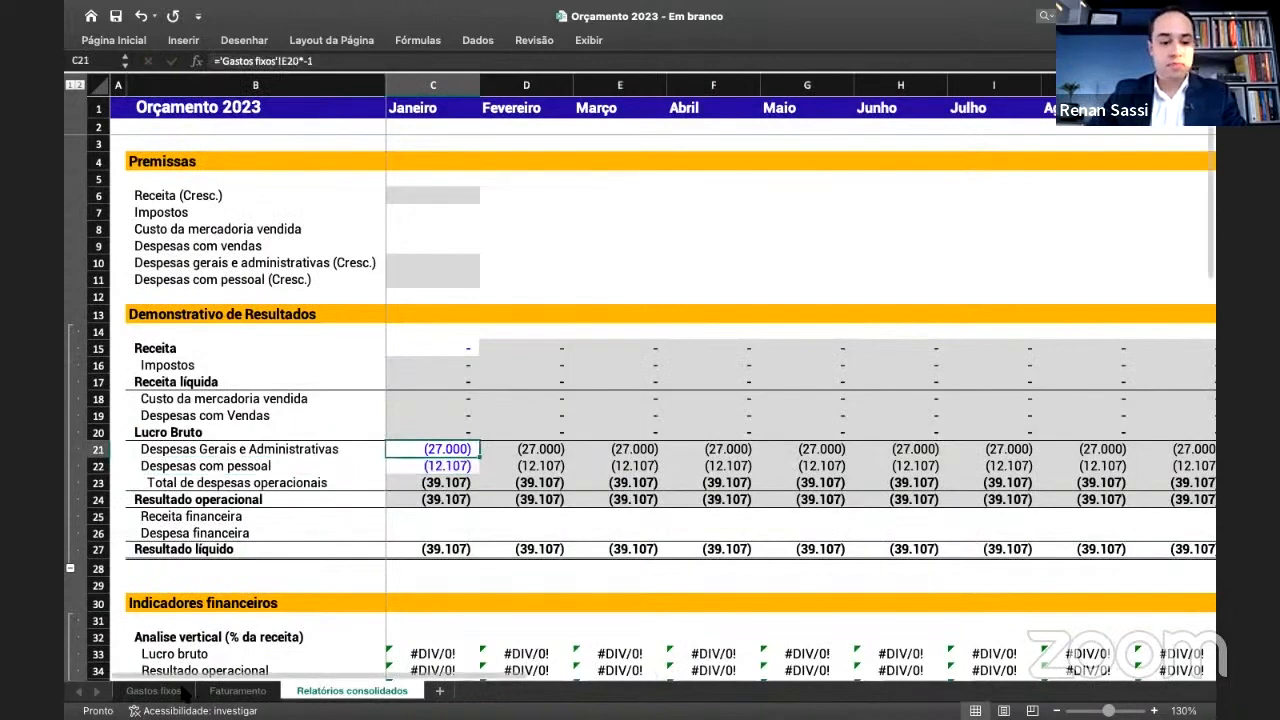
- Copy Funcionário 4's base salary down to Funcionário 5 and check January's Despesas com pessoal in the consolidated report
click(178, 692)
click(294, 584)
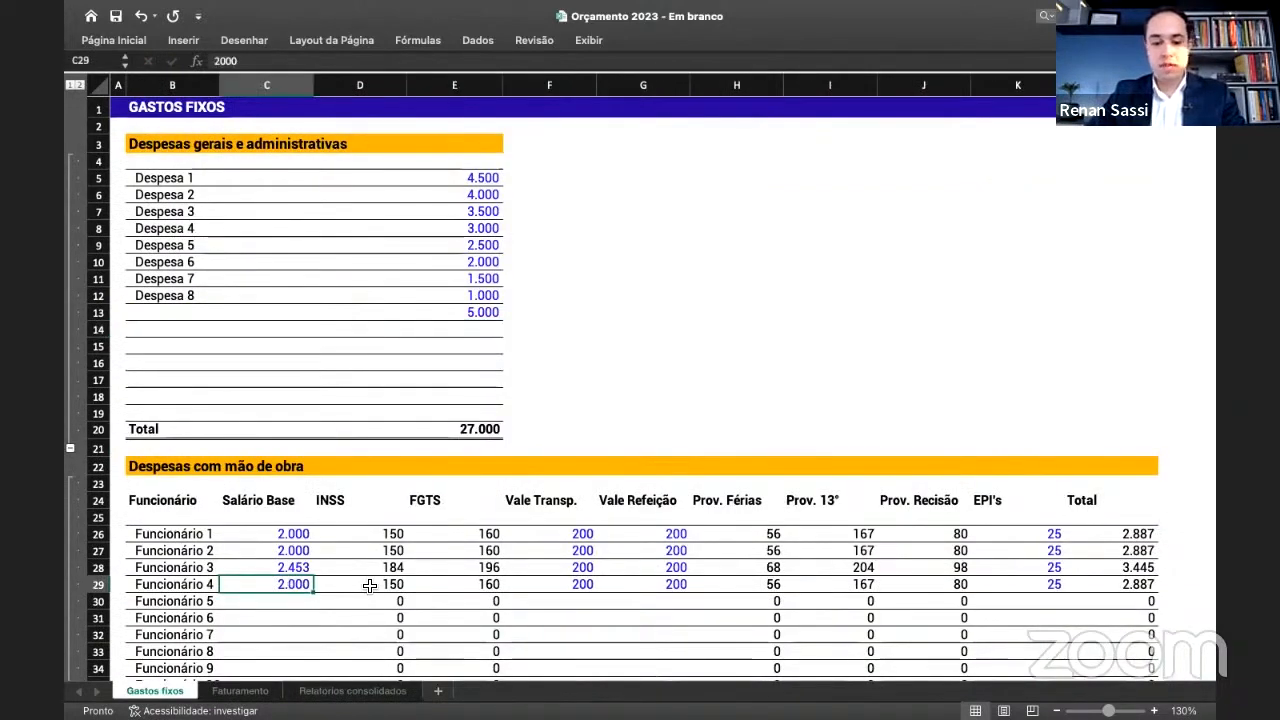
drag(314, 592, 300, 603)
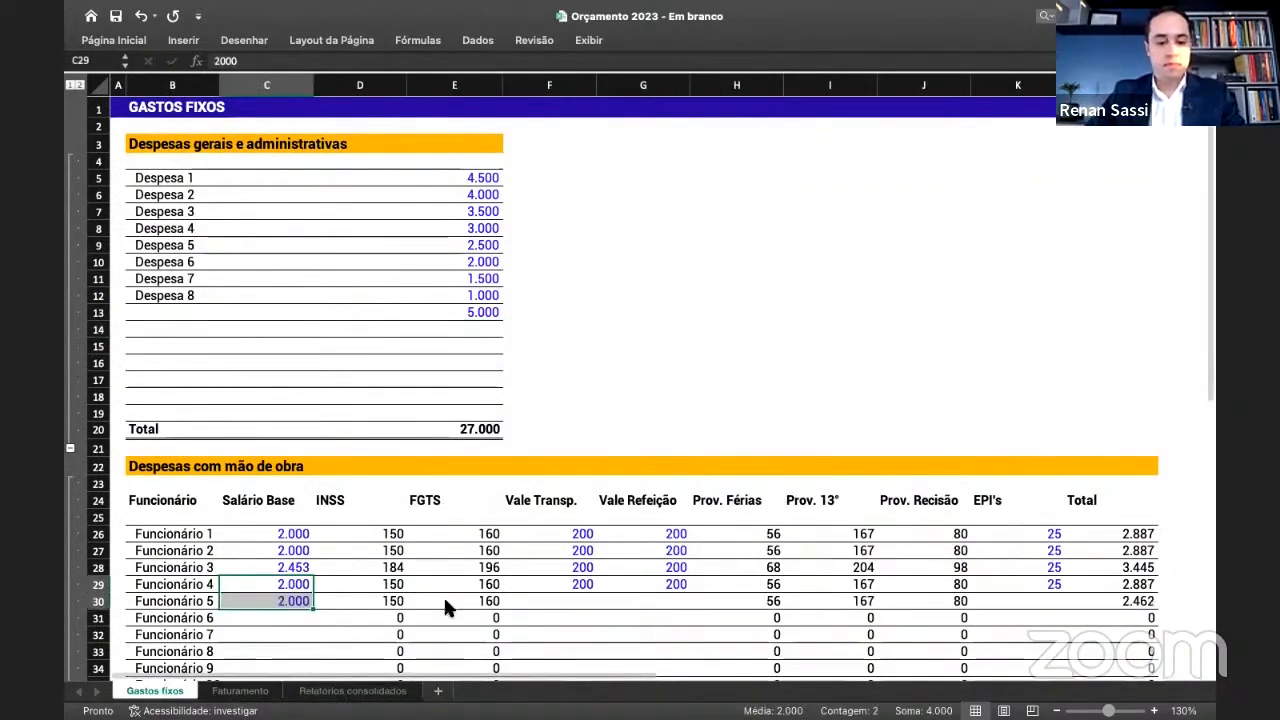
click(352, 691)
click(469, 466)
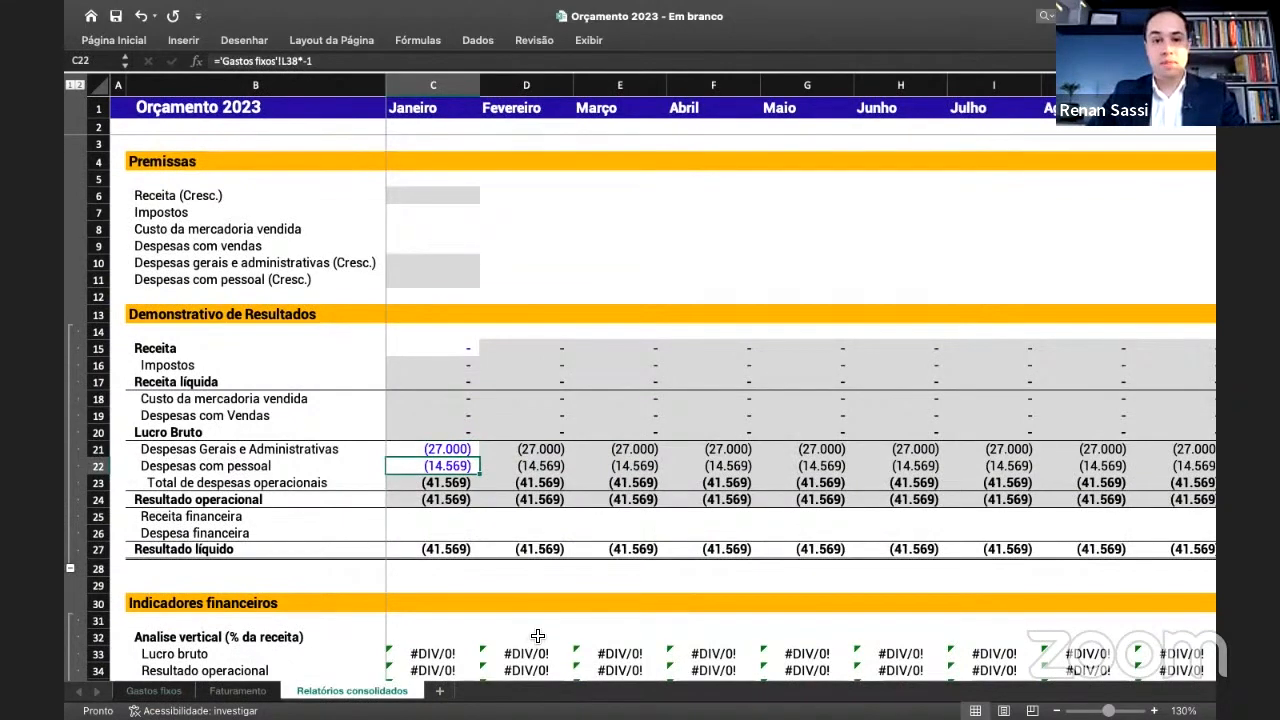
- Undo the copied Funcionário 5 salary and the added 5000 expense, then recheck January's two expense lines
key(super+z)
key(super+z)
key(super+z)
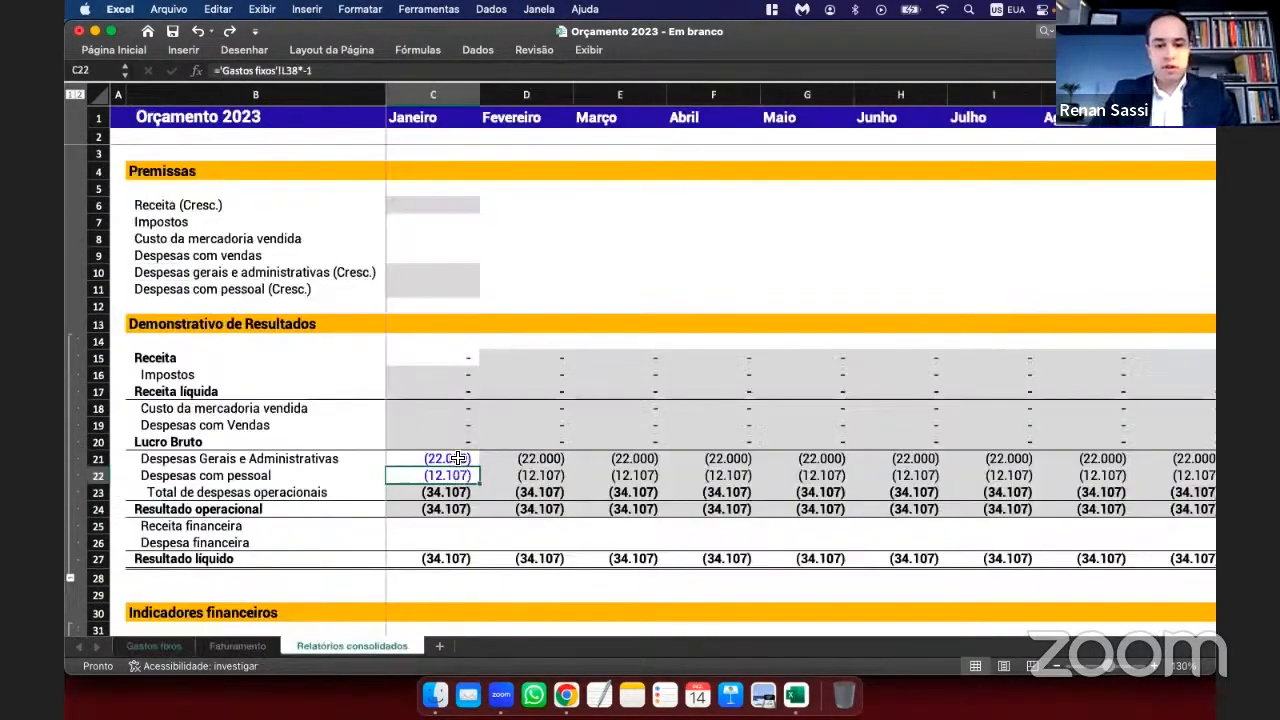
drag(455, 460, 461, 470)
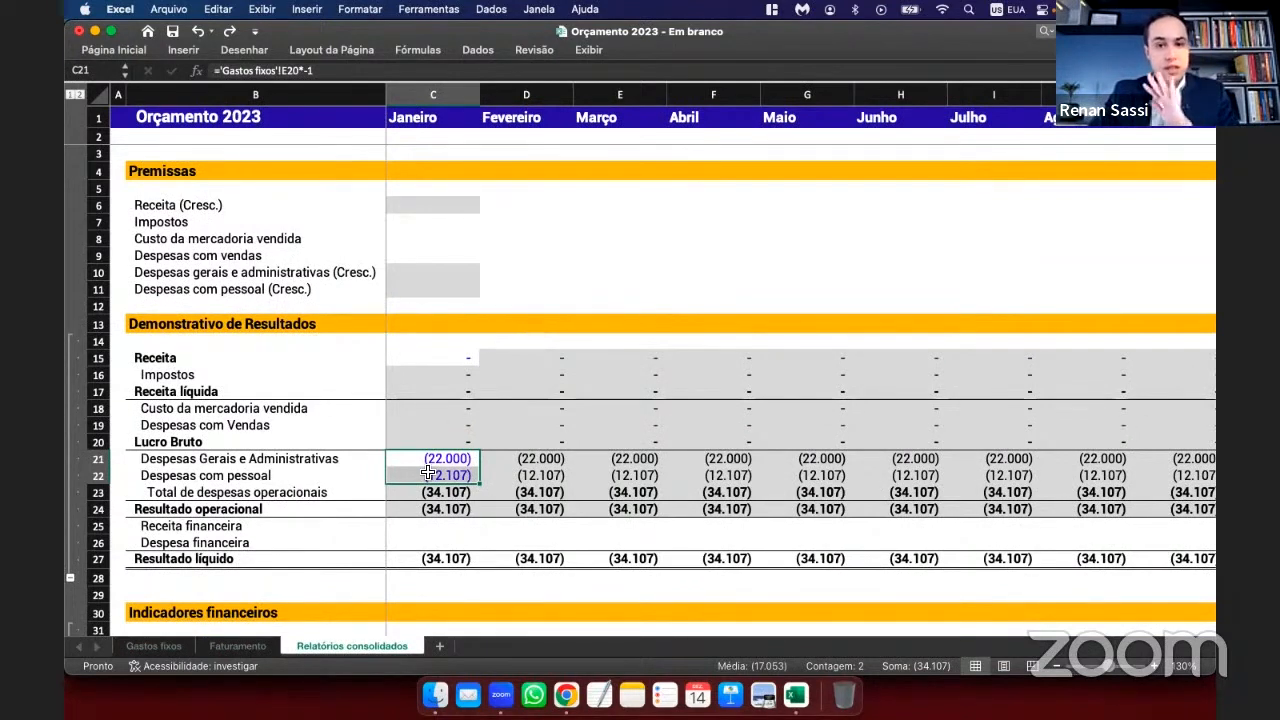
- Examine the product list and the Quantidade and Preço columns of the Faturamento sheet
click(238, 646)
drag(200, 191, 200, 540)
drag(398, 191, 380, 423)
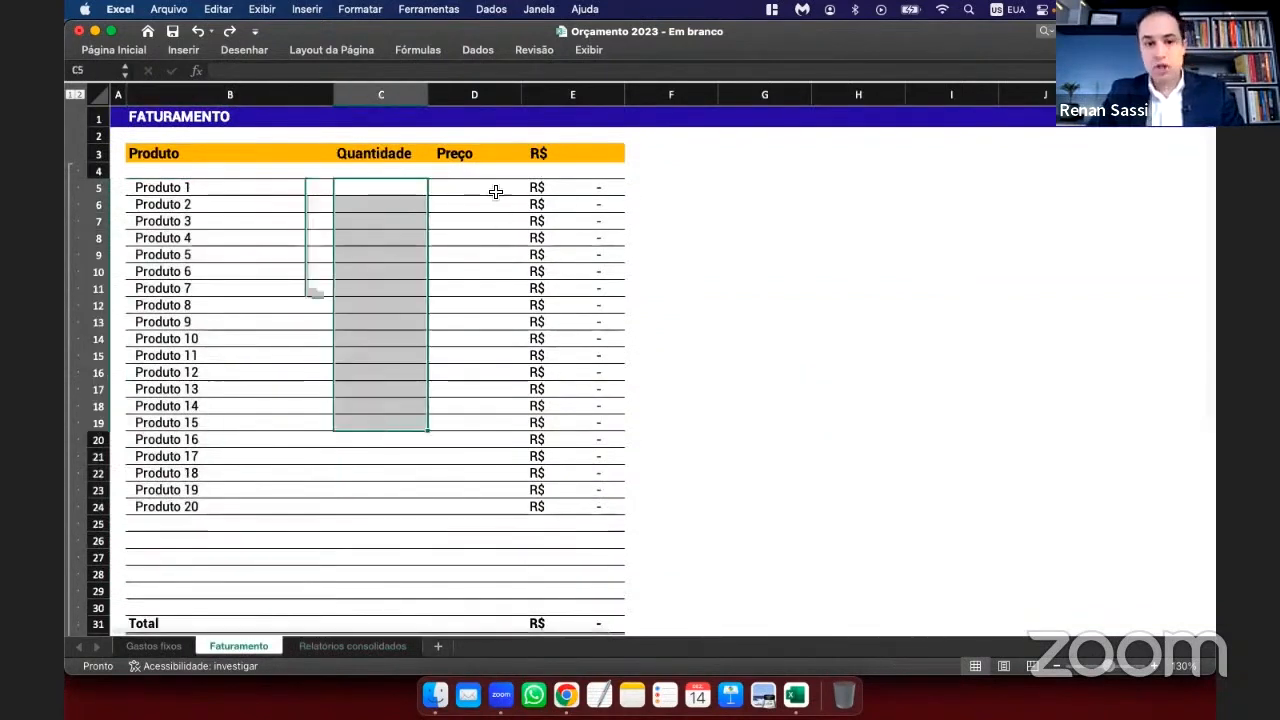
drag(494, 191, 469, 414)
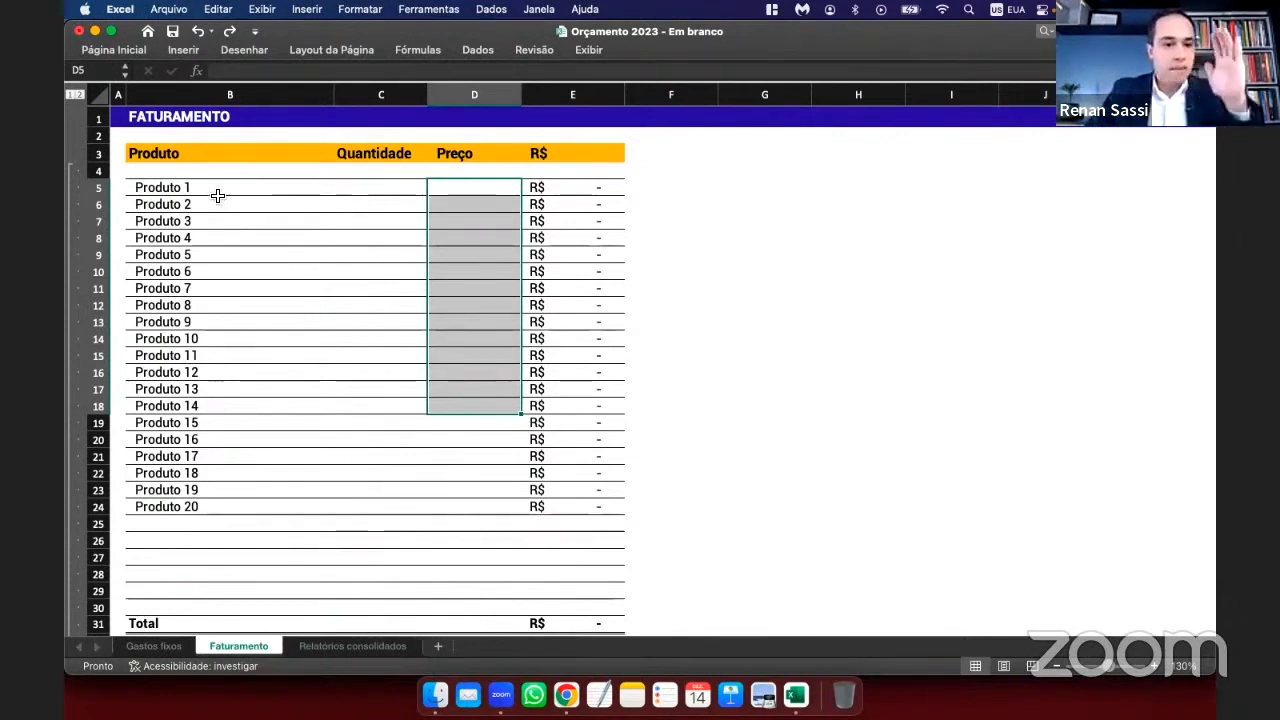
drag(211, 187, 213, 490)
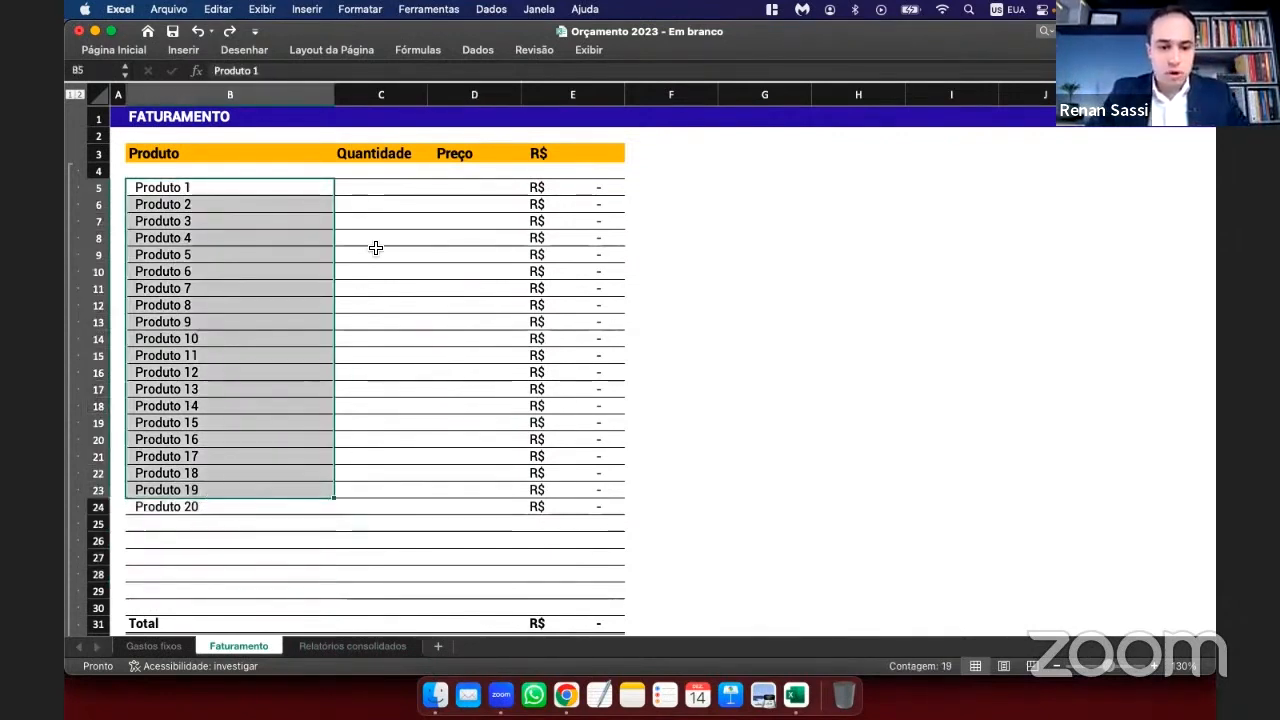
- Enter a quantity of 200 for Produto 1 and fill it down through Produto 20
click(389, 186)
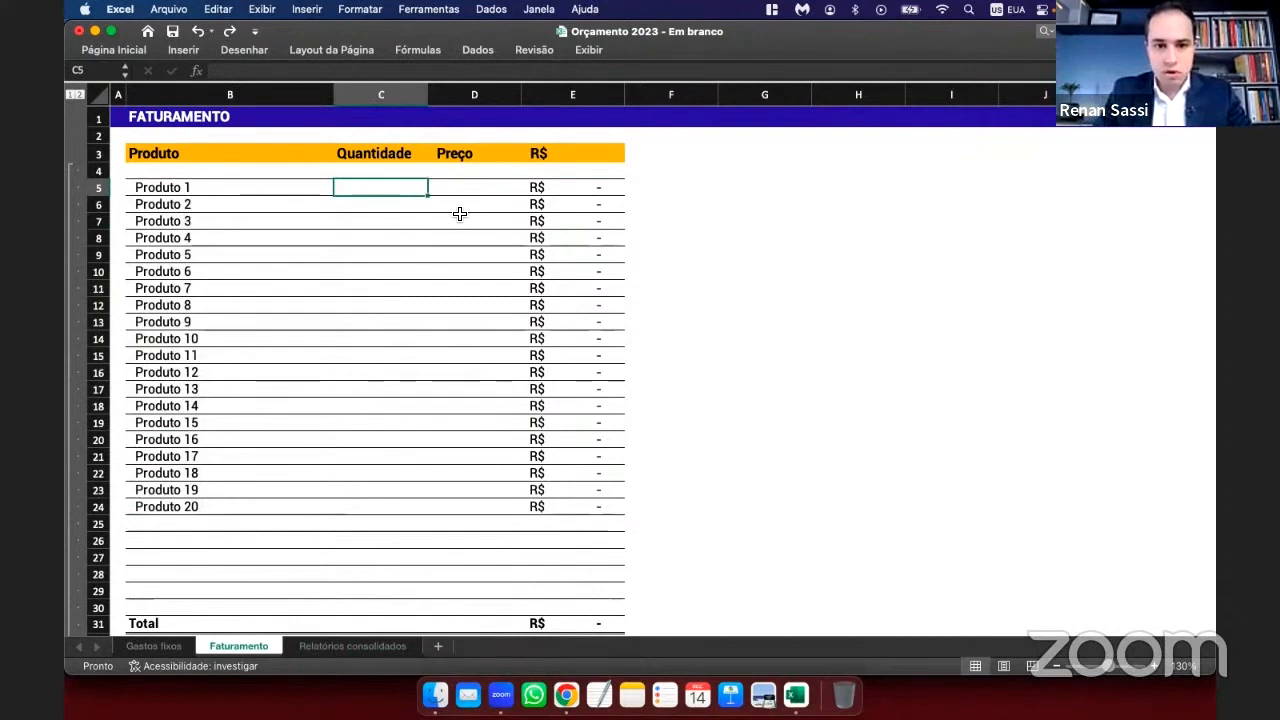
text(200)
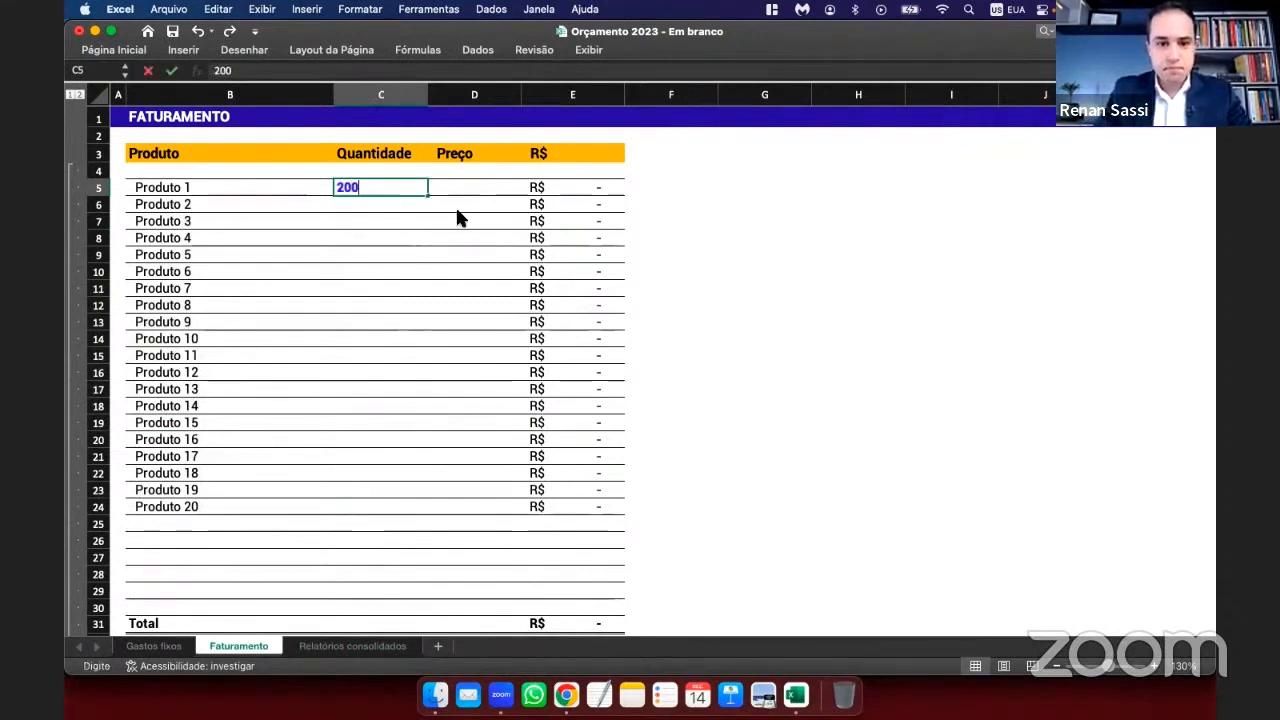
key(Return)
key(Up)
key(shift+Down)
key(shift+Down)
key(shift+Down)
key(shift+Down)
key(shift+Down)
key(shift+Down)
key(shift+Down)
key(shift+Down)
key(shift+Down)
key(shift+Down)
key(shift+Down)
key(shift+Down)
key(shift+Down)
key(shift+Down)
key(shift+Down)
key(shift+Down)
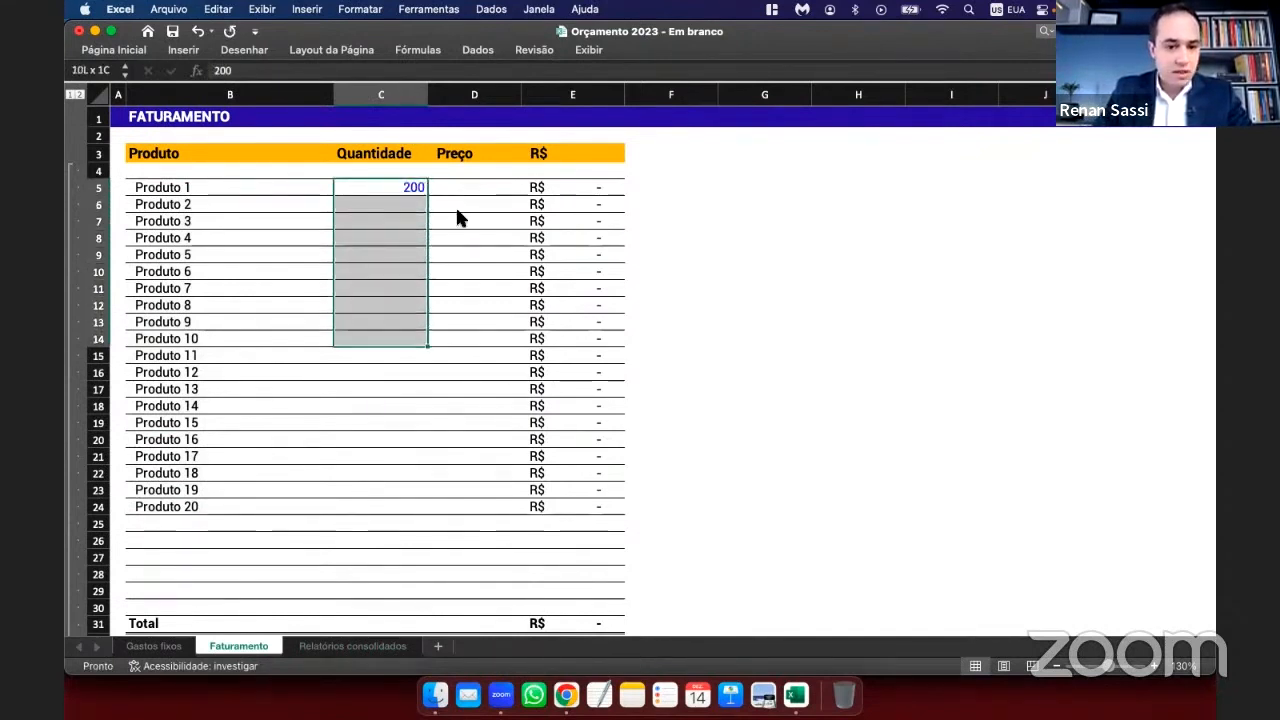
key(shift+Down)
key(shift+Down)
key(shift+Down)
key(ctrl+d)
- Set Produto 1's price to 20 and fill it down through Produto 20
key(Right)
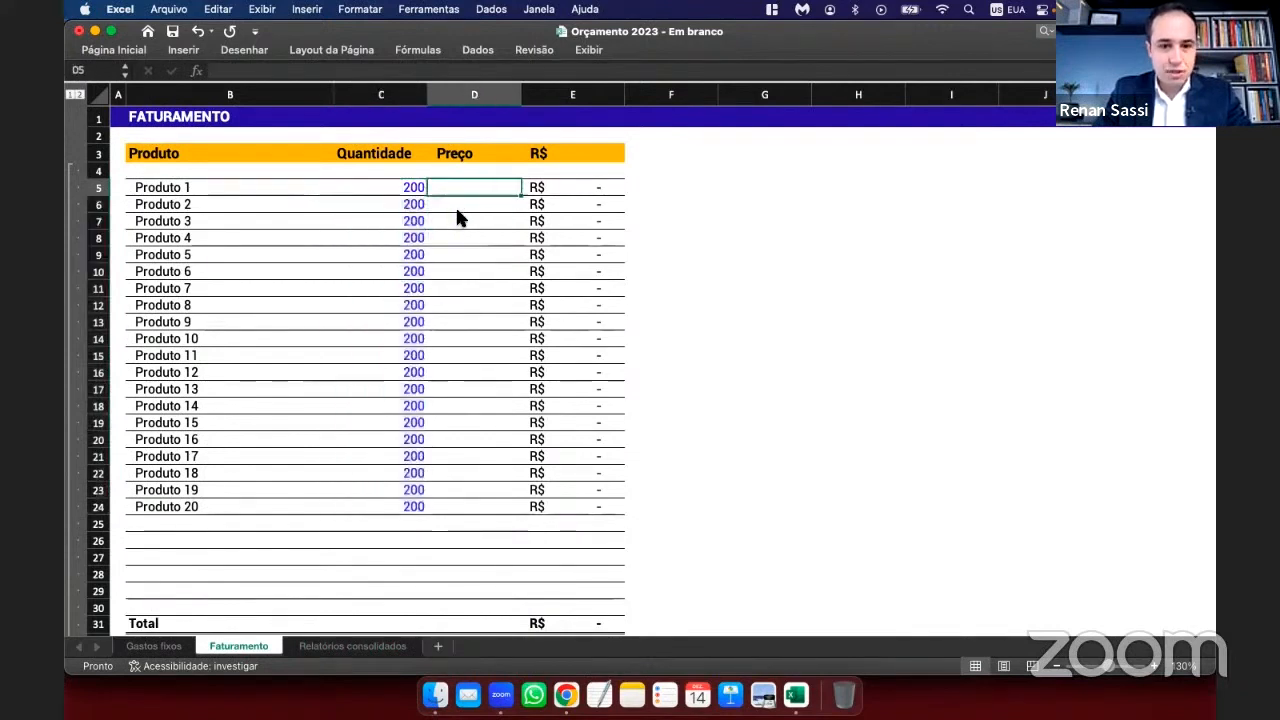
text(200)
key(Return)
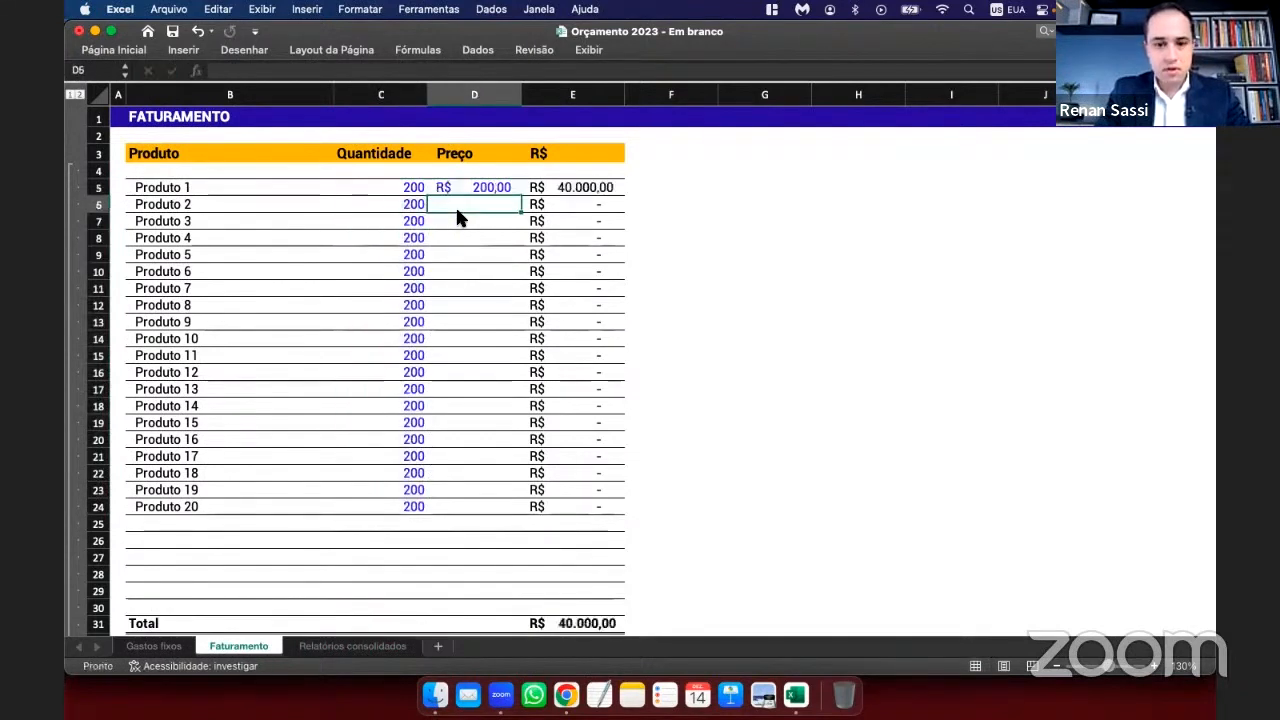
key(Up)
text(20)
key(Return)
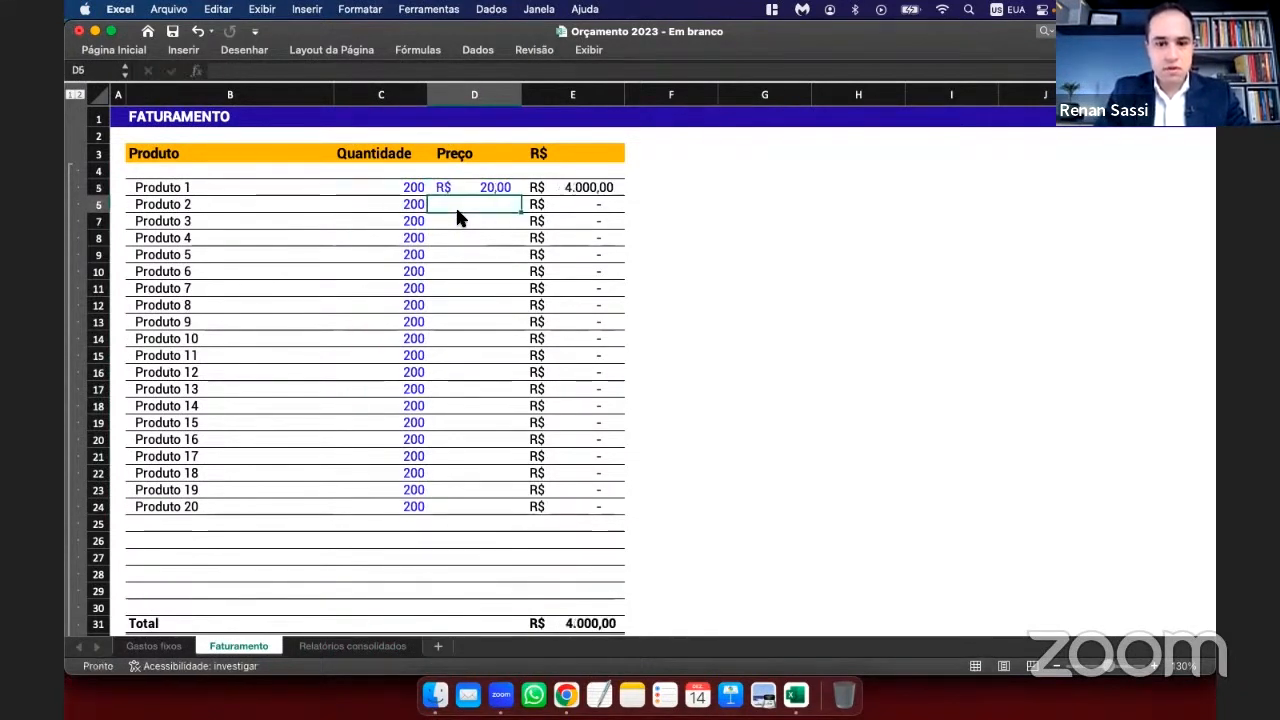
key(Up)
key(shift+Down)
key(shift+Down)
key(shift+Down)
key(shift+Down)
key(shift+Down)
key(shift+Down)
key(shift+Down)
key(shift+Down)
key(shift+Down)
key(shift+Down)
key(shift+Down)
key(shift+Down)
key(shift+Down)
key(shift+Down)
key(shift+Down)
key(shift+Down)
key(shift+Down)
key(shift+Down)
key(shift+Down)
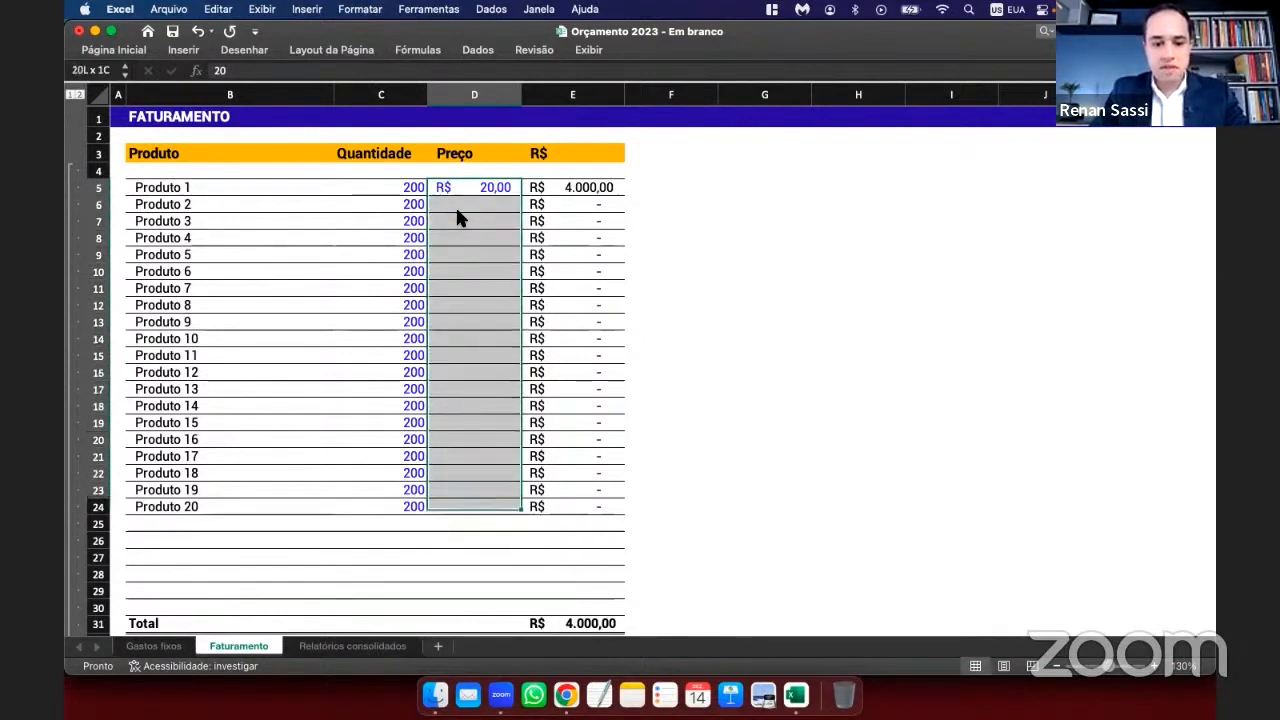
key(ctrl+d)
key(Down)
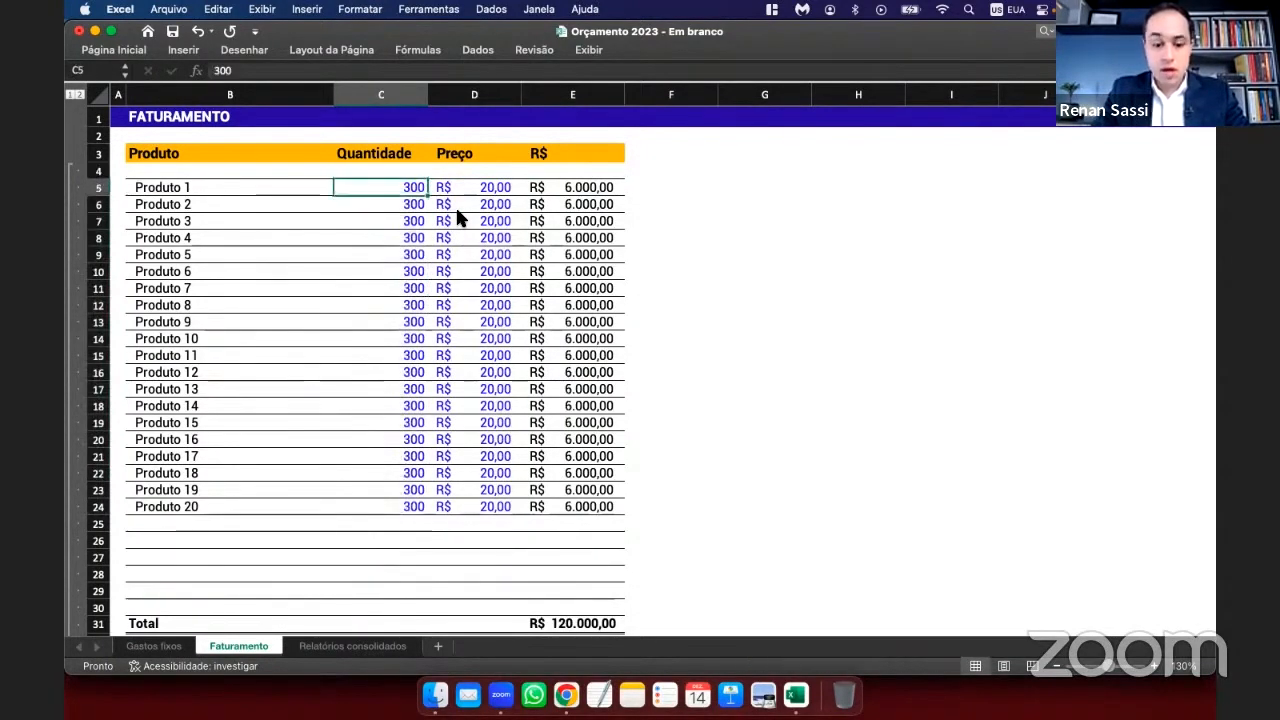
- Change the quantity of all twenty products to 400
text(400)
key(Return)
key(Up)
key(ctrl+shift+Down)
key(ctrl+d)
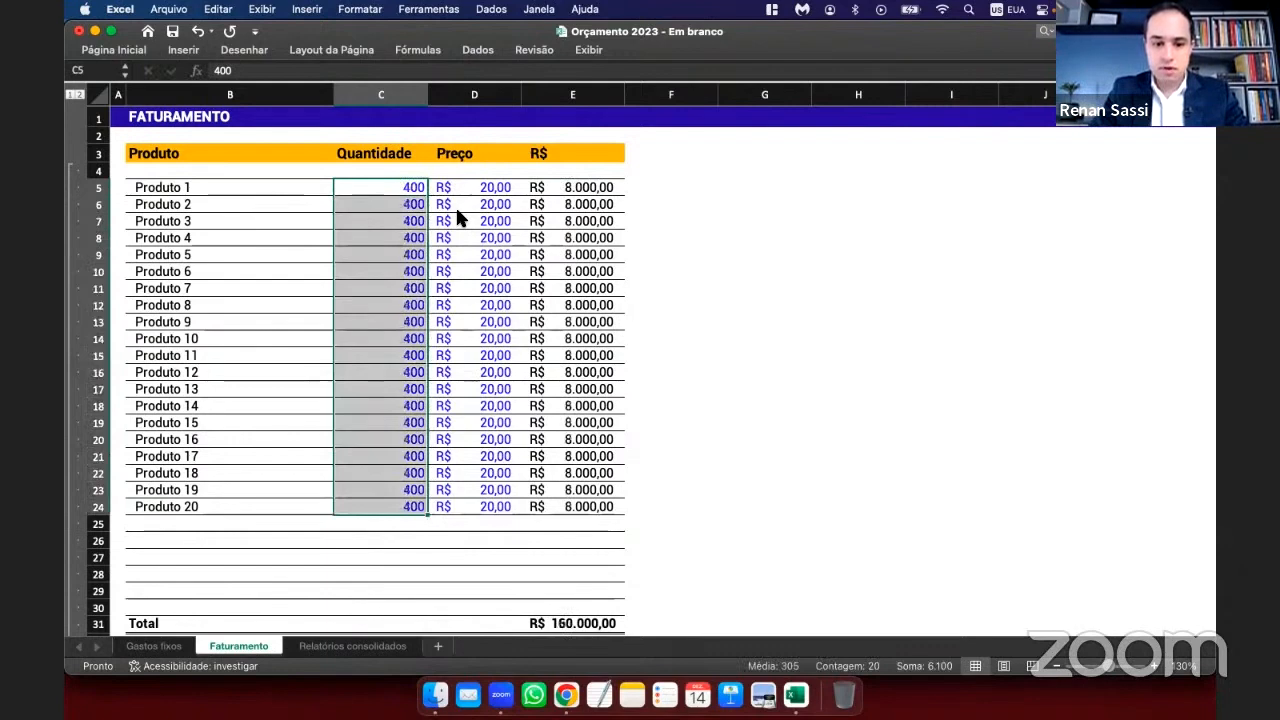
- Set Produto 1's quantity to 500 and fill it down through Produto 20
key(Up)
key(Down)
text(500)
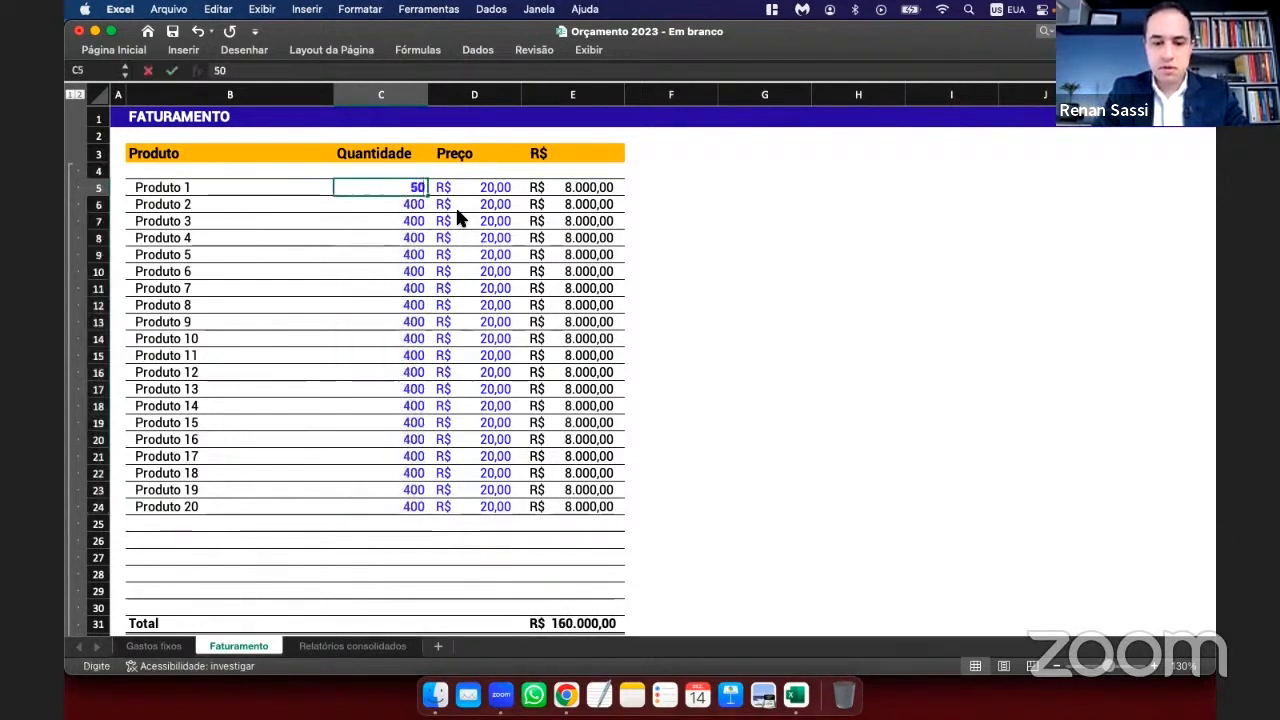
key(Return)
key(Up)
key(ctrl+shift+Down)
key(ctrl+d)
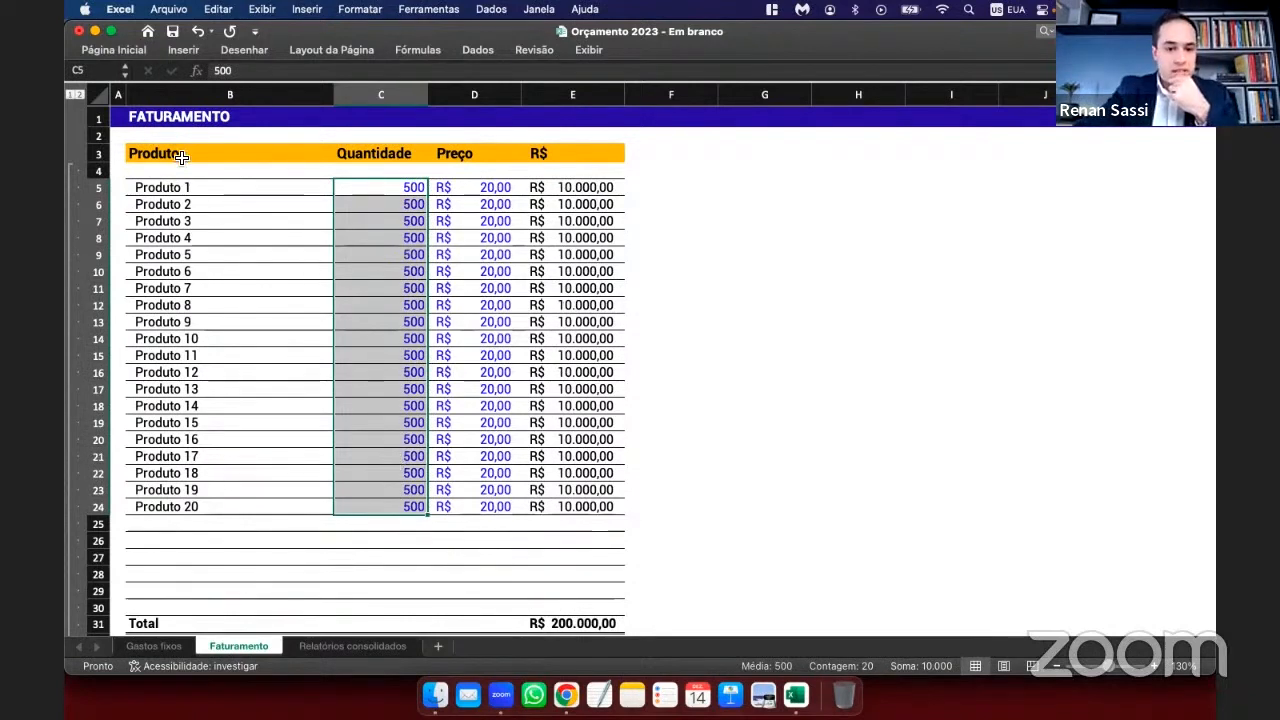
- Examine the product, Quantidade and Preço entries and the formula behind Produto 1's R$ value
drag(181, 187, 190, 238)
drag(212, 486, 208, 508)
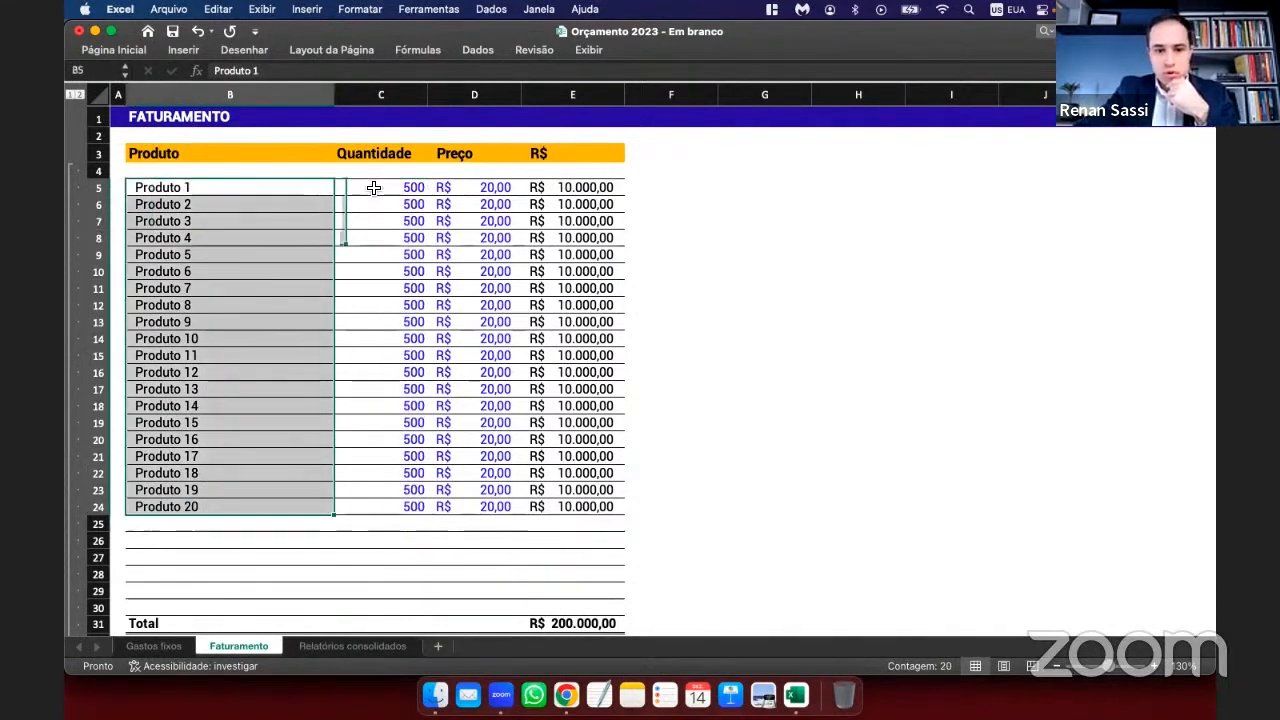
drag(374, 187, 385, 456)
drag(477, 190, 482, 389)
double_click(612, 187)
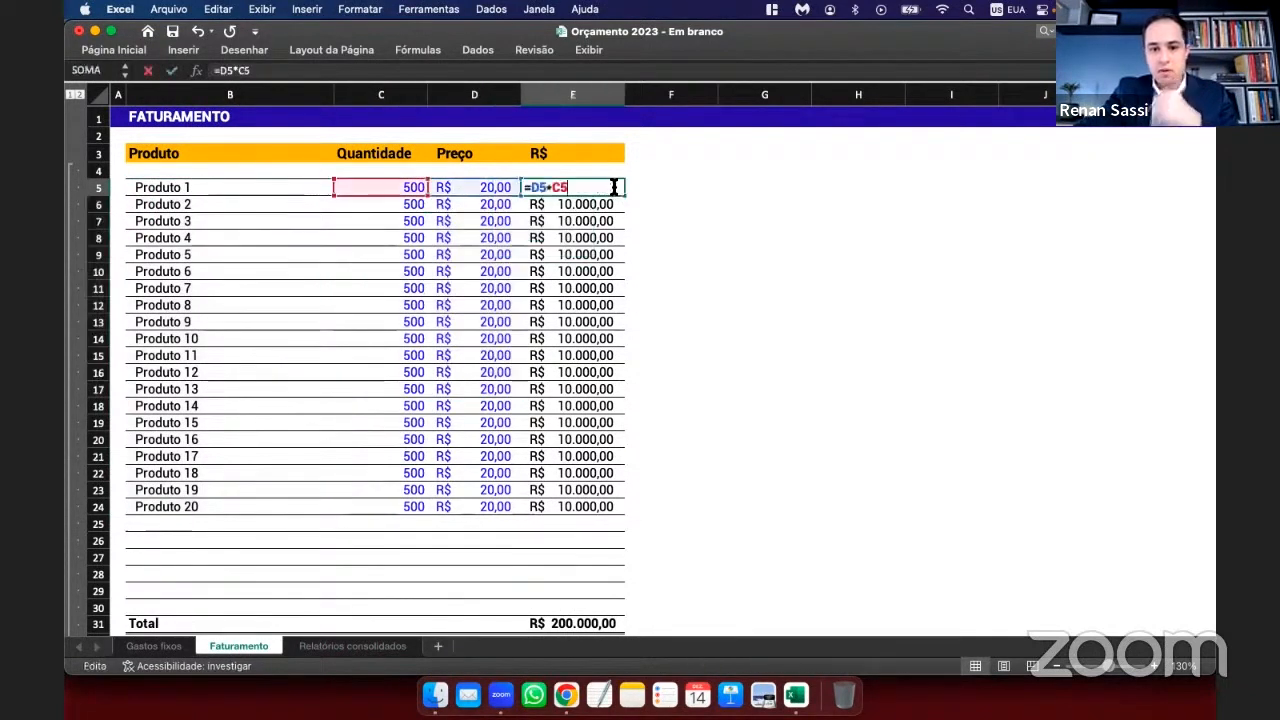
key(Return)
- Inspect the Total row's sum formula and the row-insert option for the blank row just above it
double_click(607, 623)
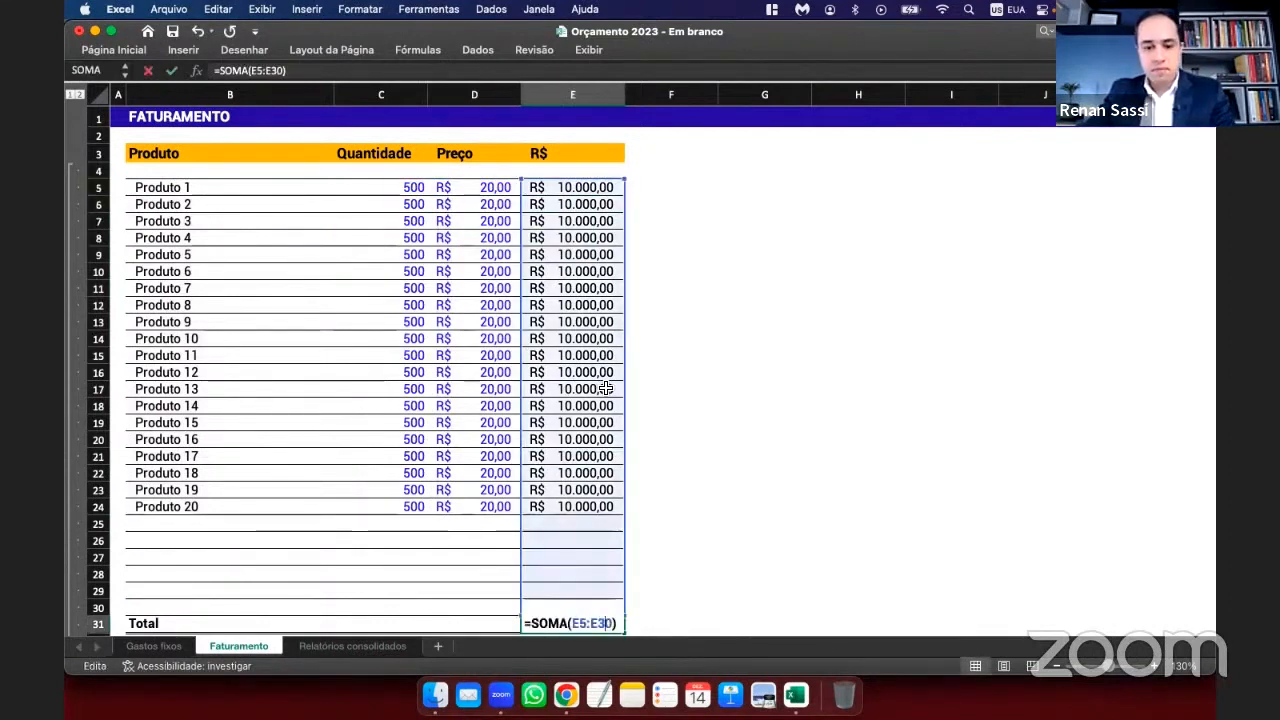
key(Return)
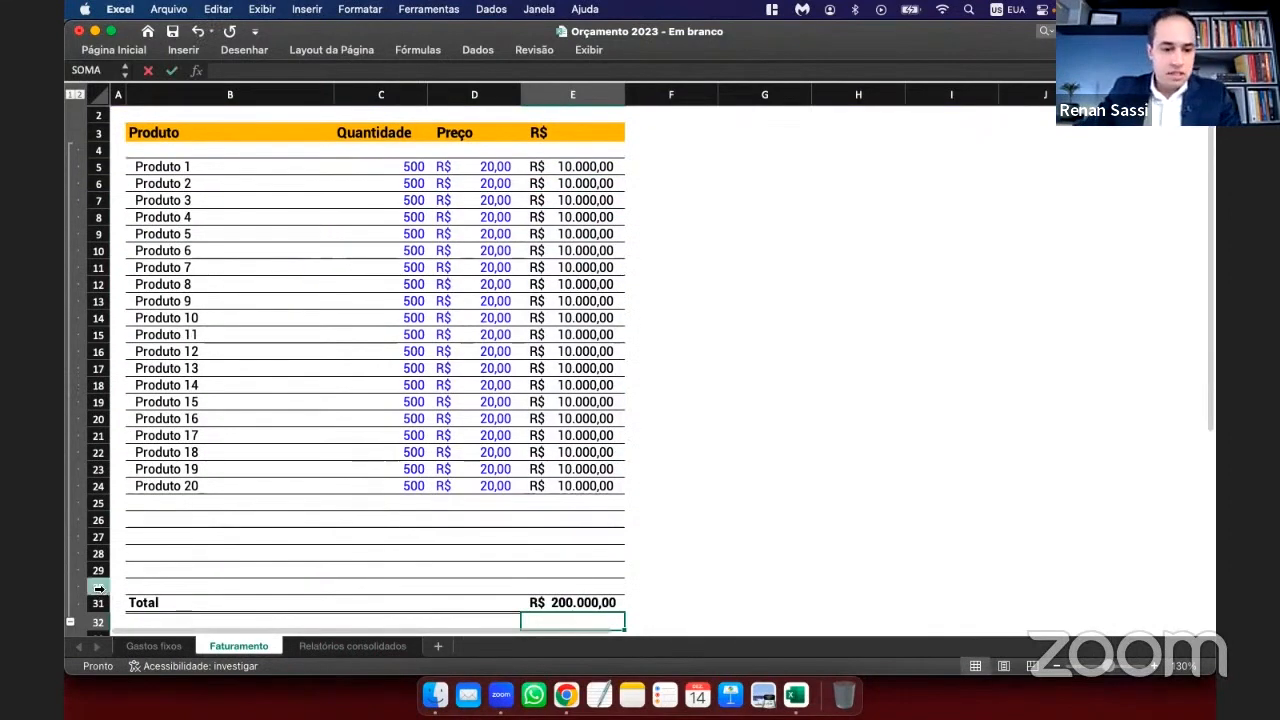
right_click(97, 587)
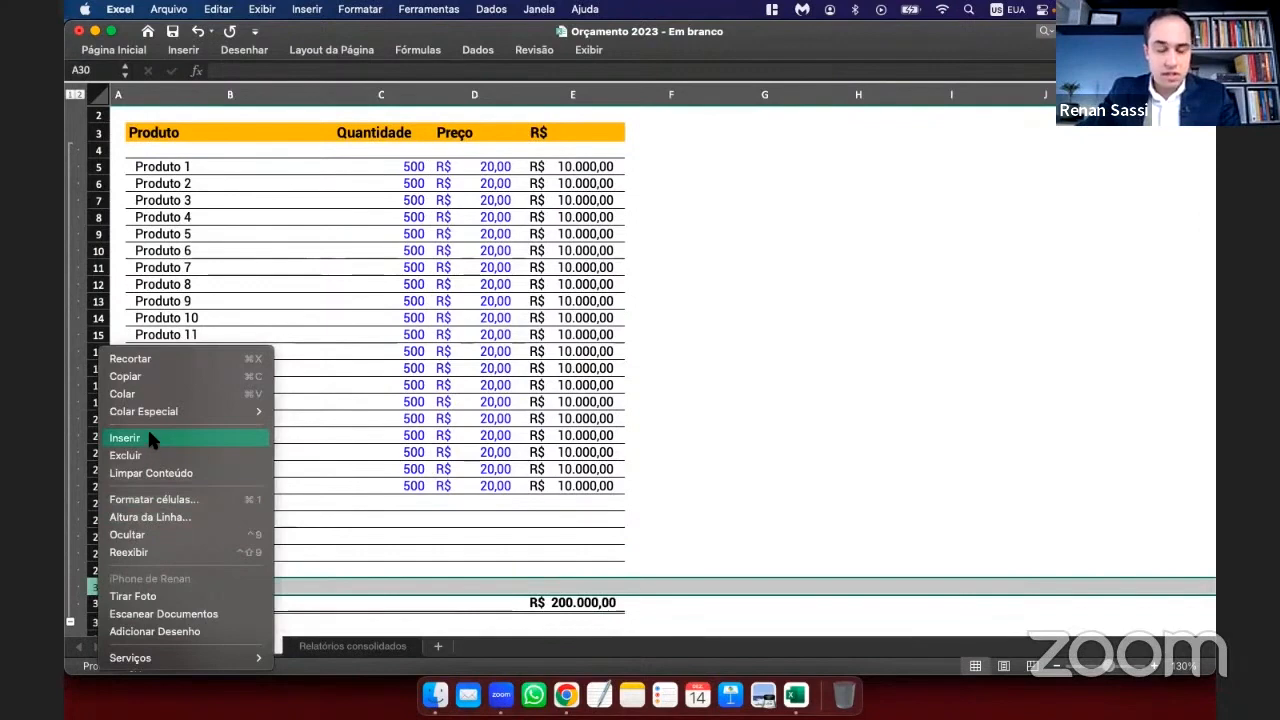
click(669, 609)
click(604, 600)
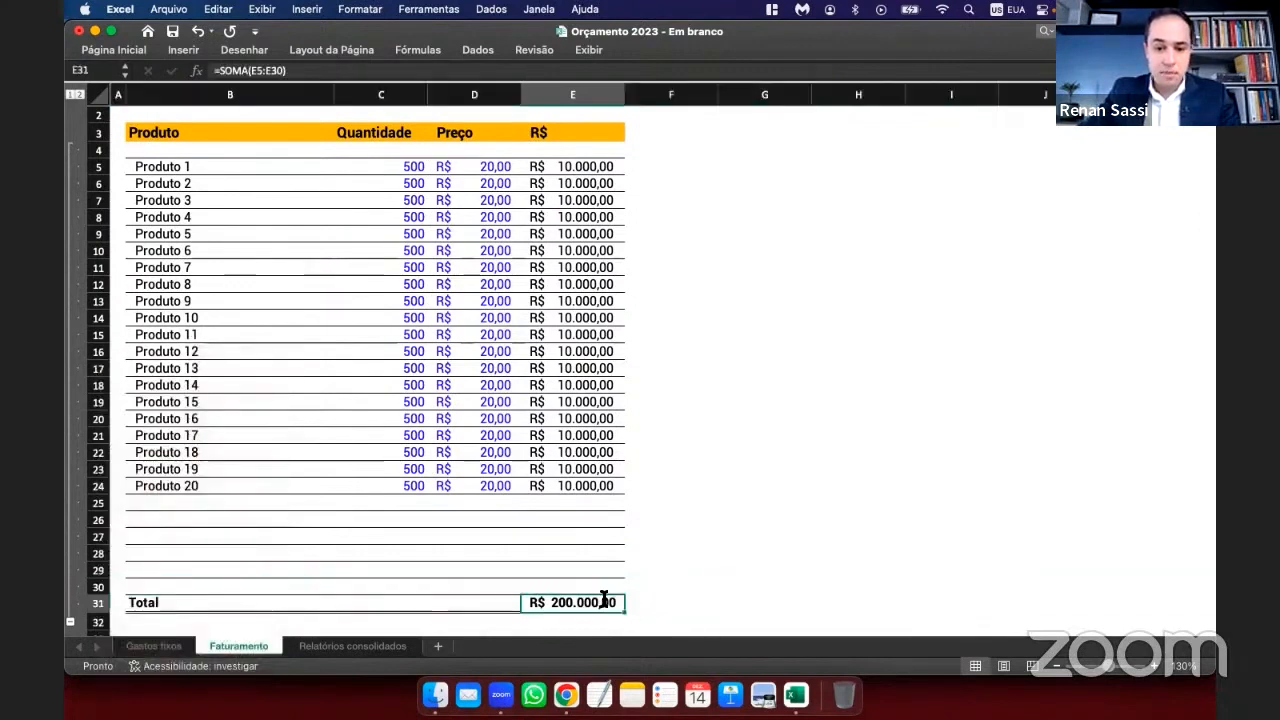
double_click(604, 600)
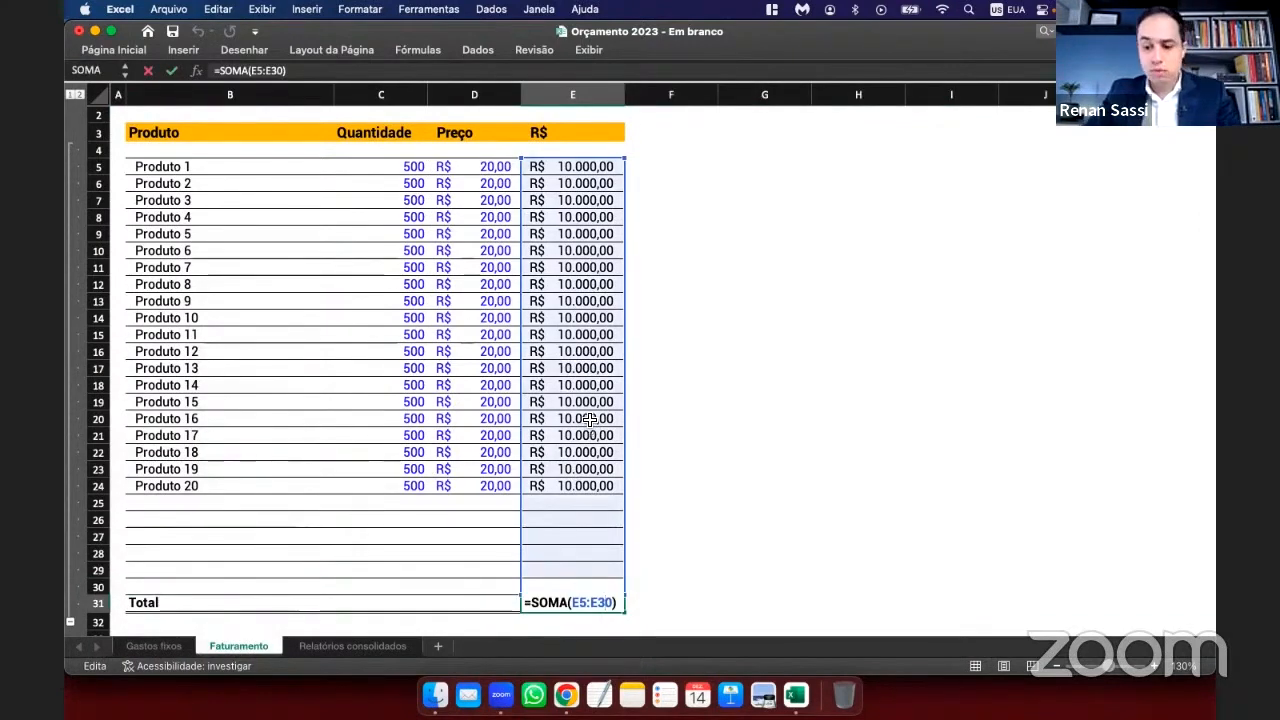
key(Return)
scroll(584, 436, up, 1)
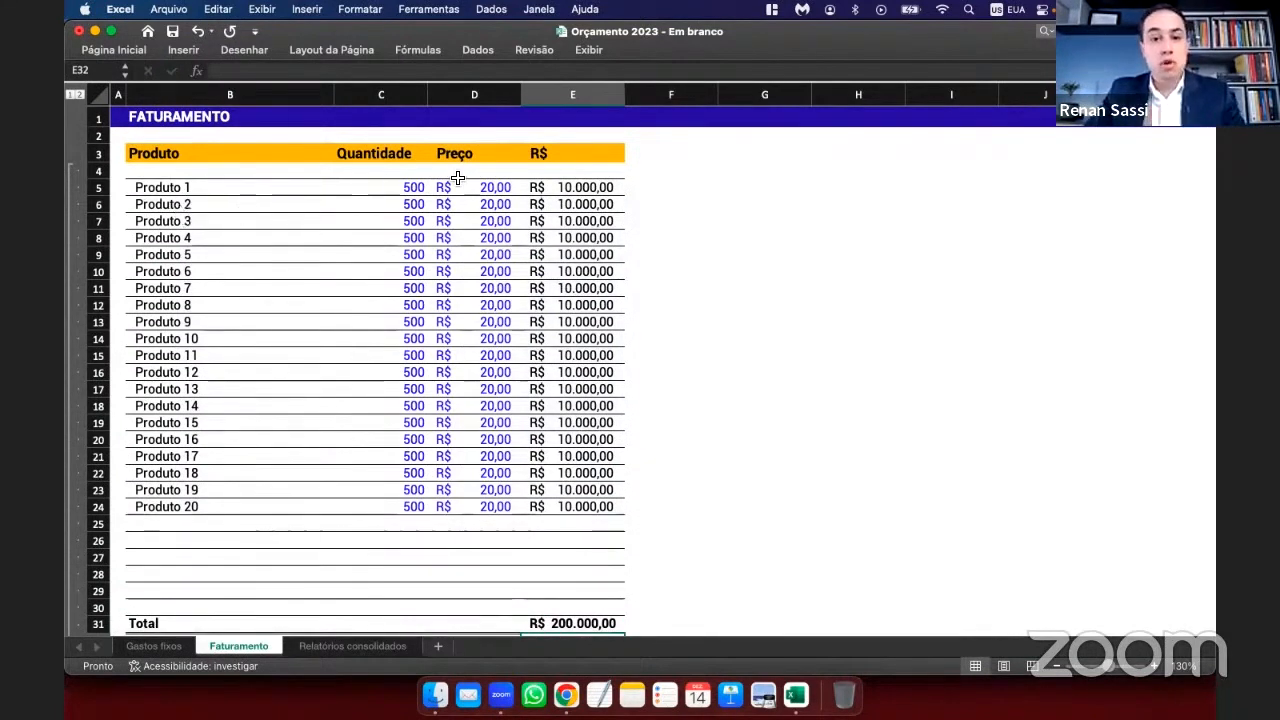
- Clear the rows of Produto 2 through Produto 20 and set Produto 1's quantity to 1
drag(177, 206, 593, 510)
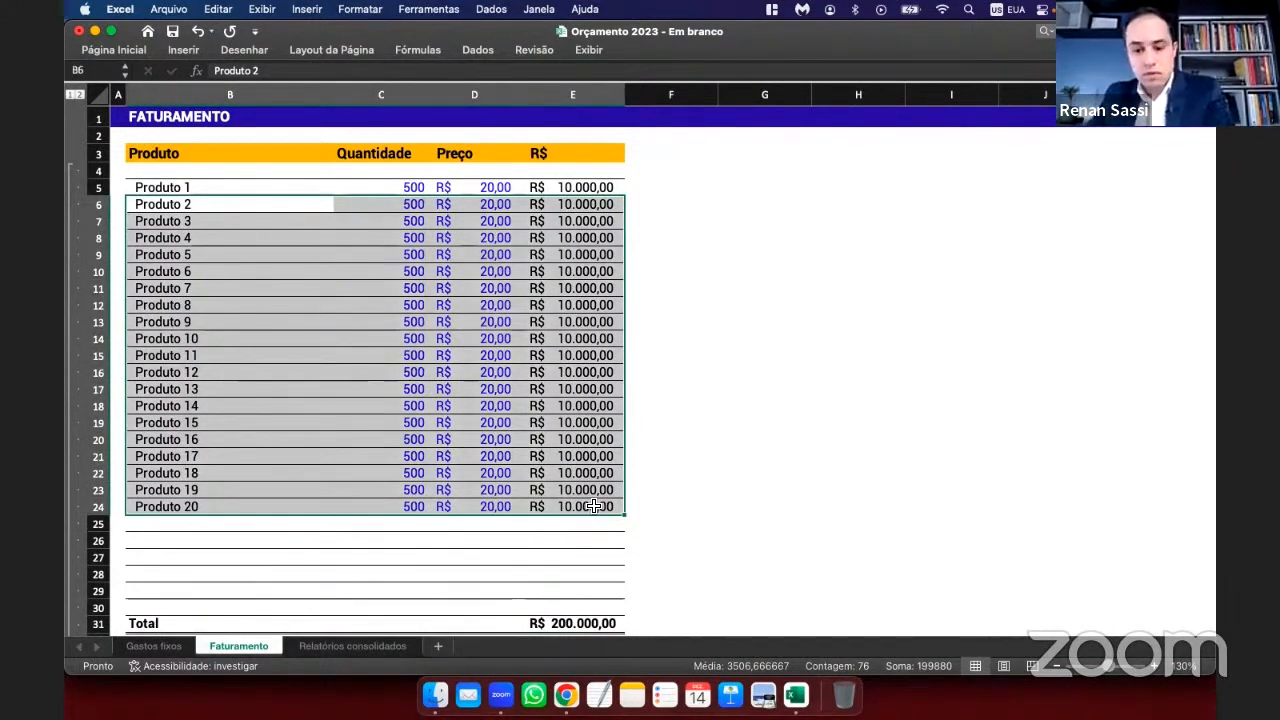
key(Delete)
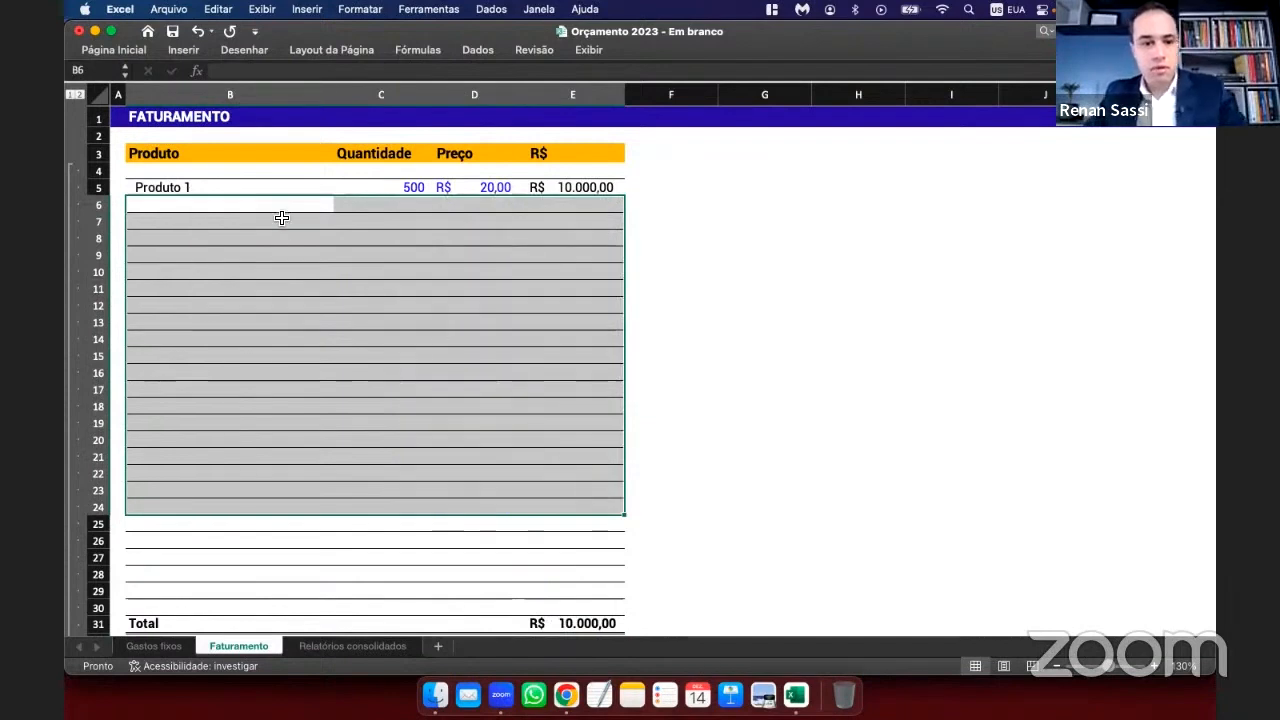
click(410, 188)
text(1)
key(Return)
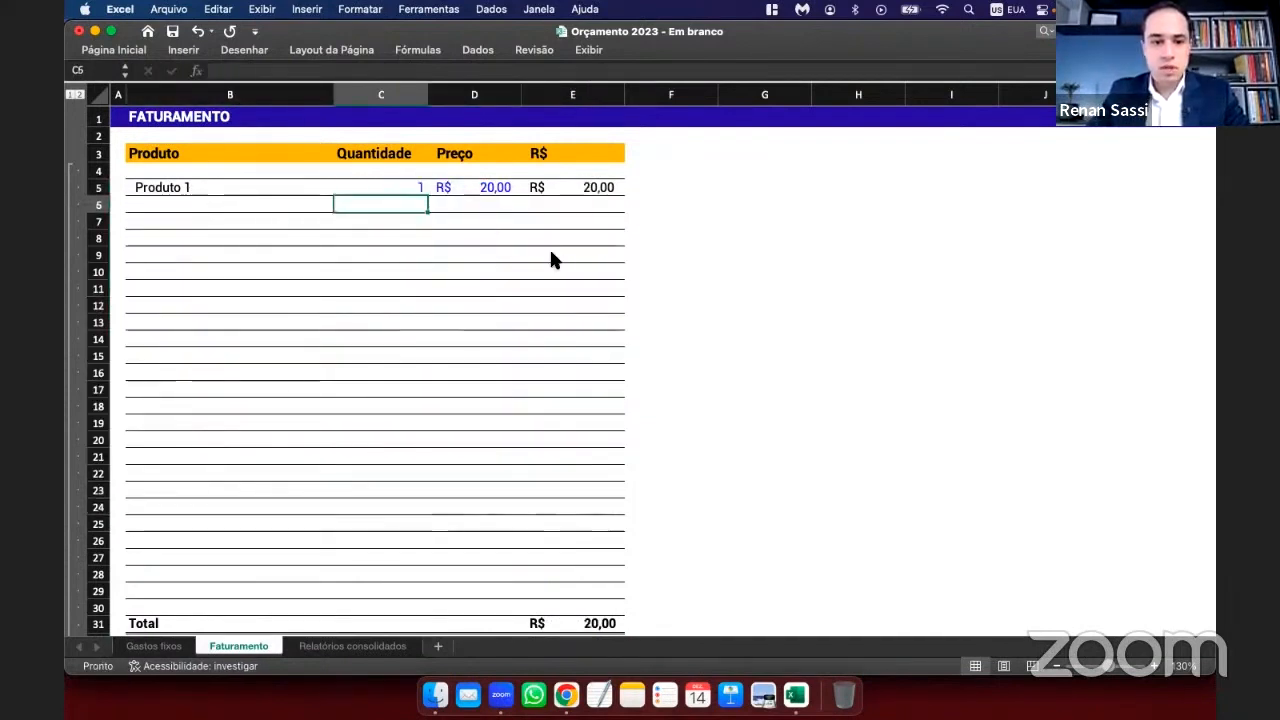
- Set the remaining product's price to 200000 and rename it Faturamento inicial
key(Up)
key(Right)
text(20000)
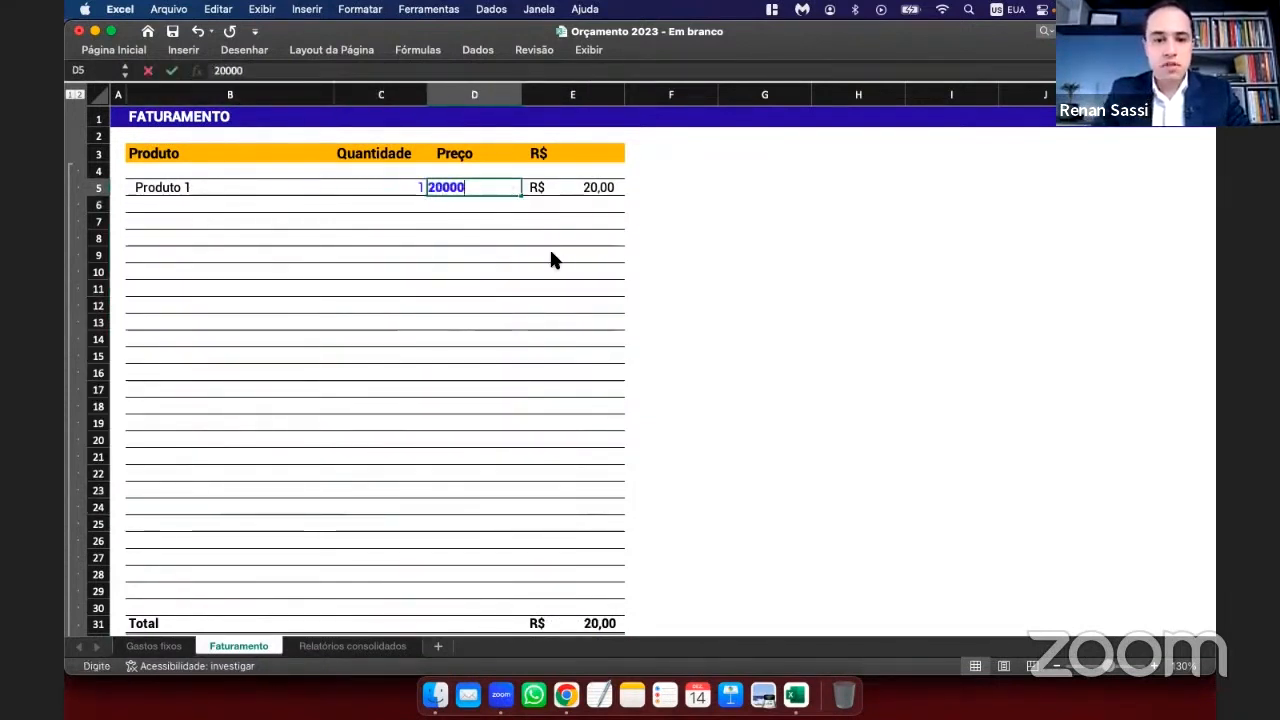
key(Return)
key(Up)
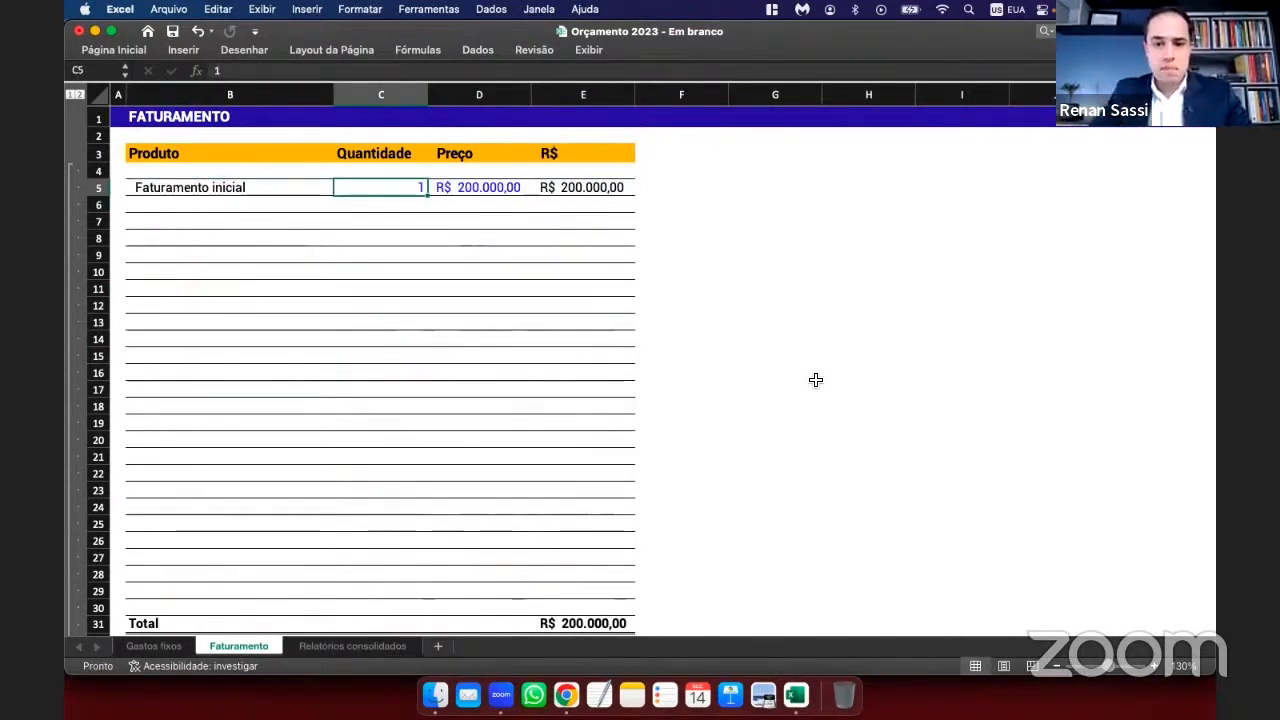
- Undo the single-row revenue example back to the full list of twenty products
key(super+z)
key(super+z)
key(super+z)
key(super+z)
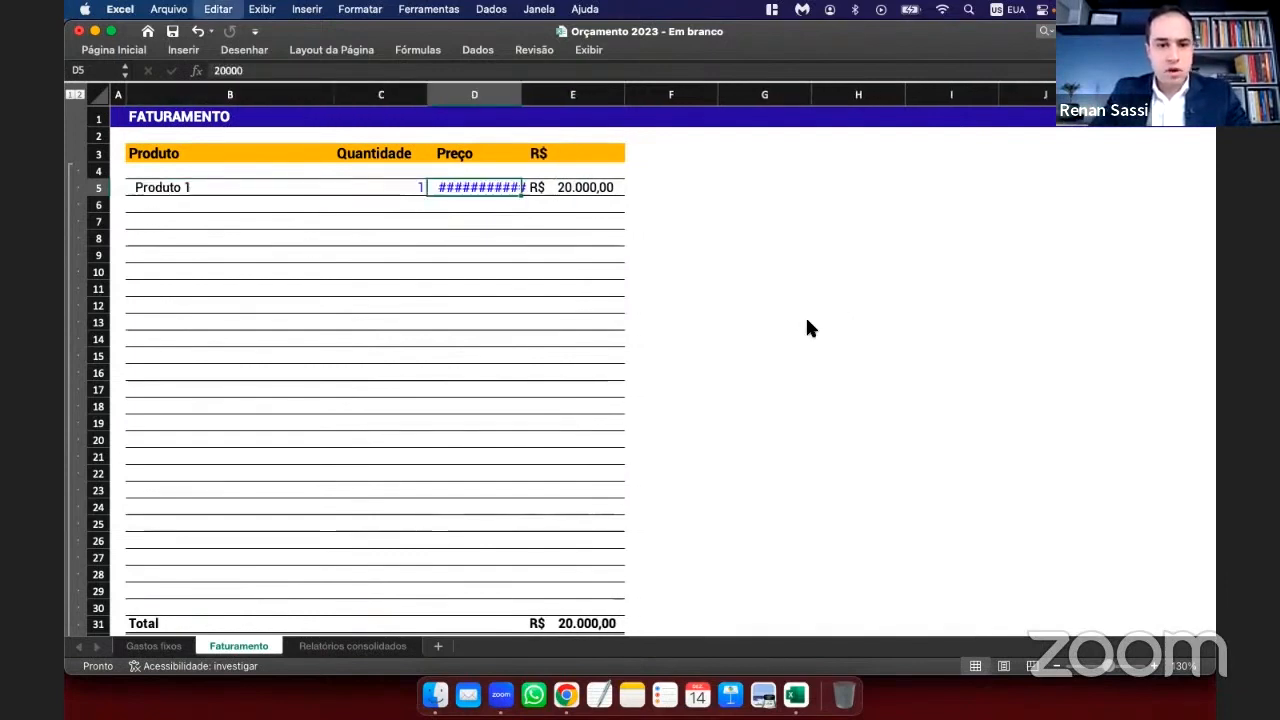
key(super+y)
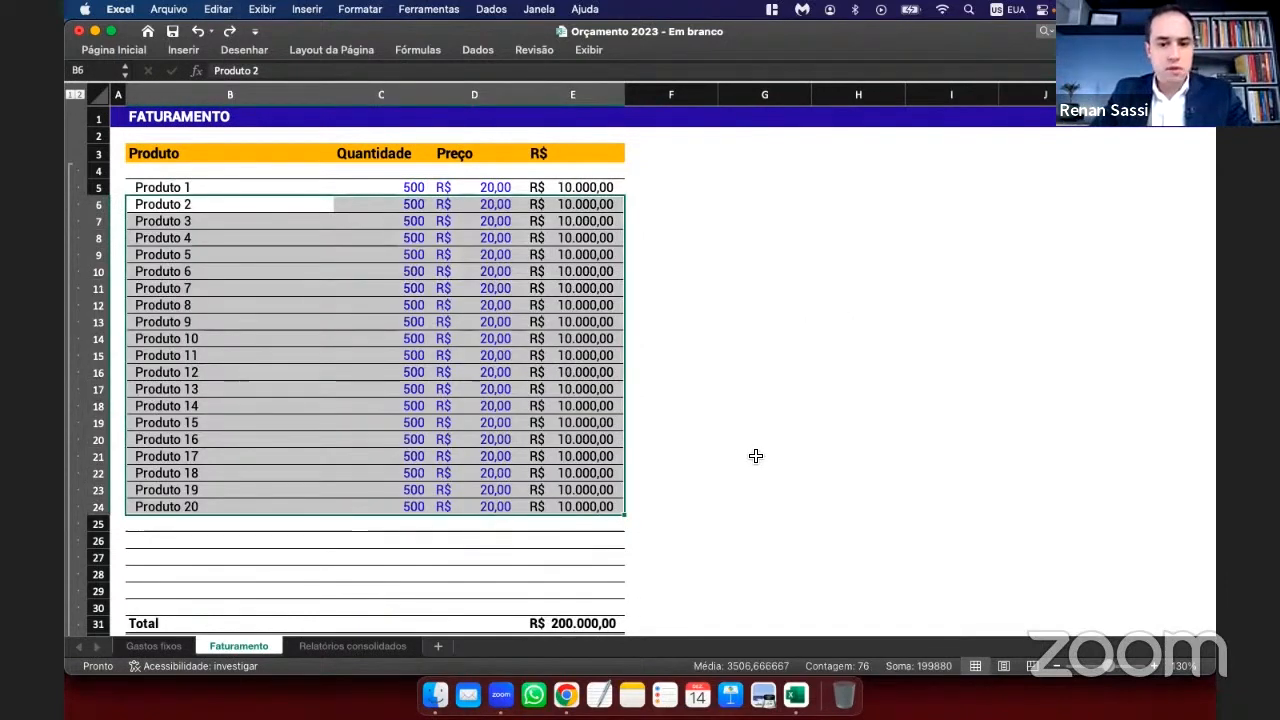
click(756, 457)
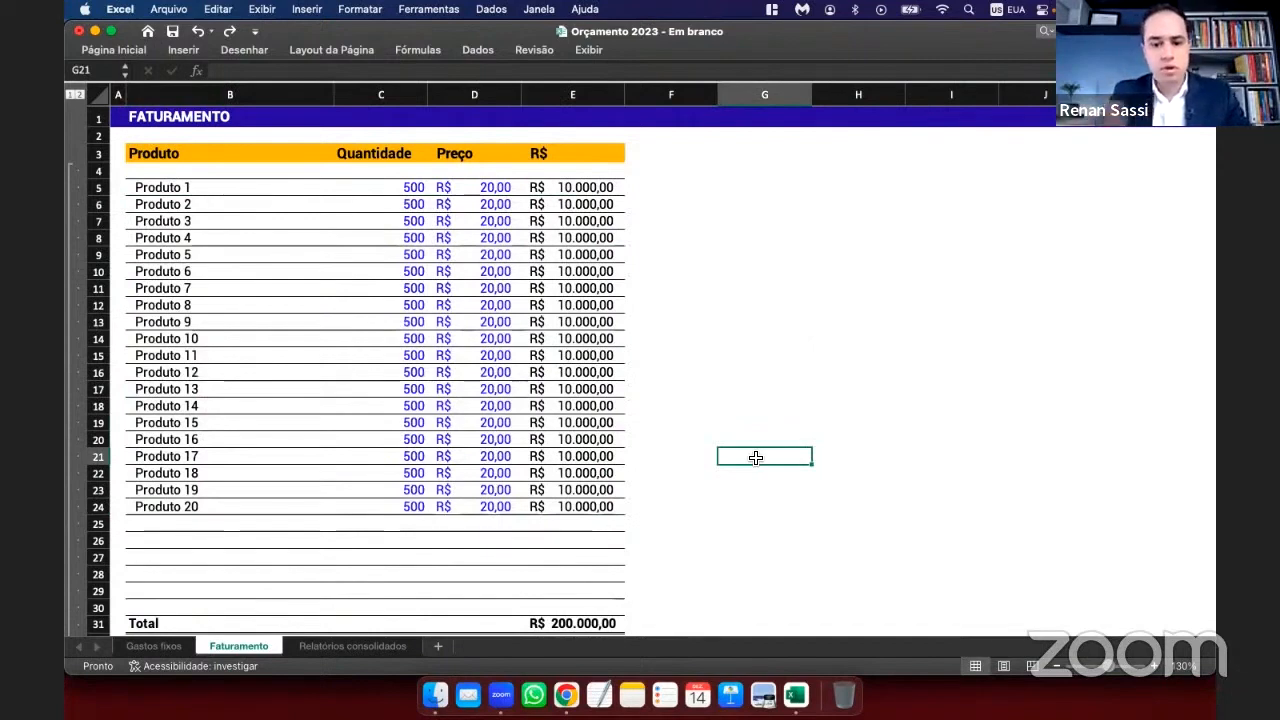
- Expand the workbook to full screen and examine January's Receita and the Premissas block in Relatórios consolidados
click(111, 31)
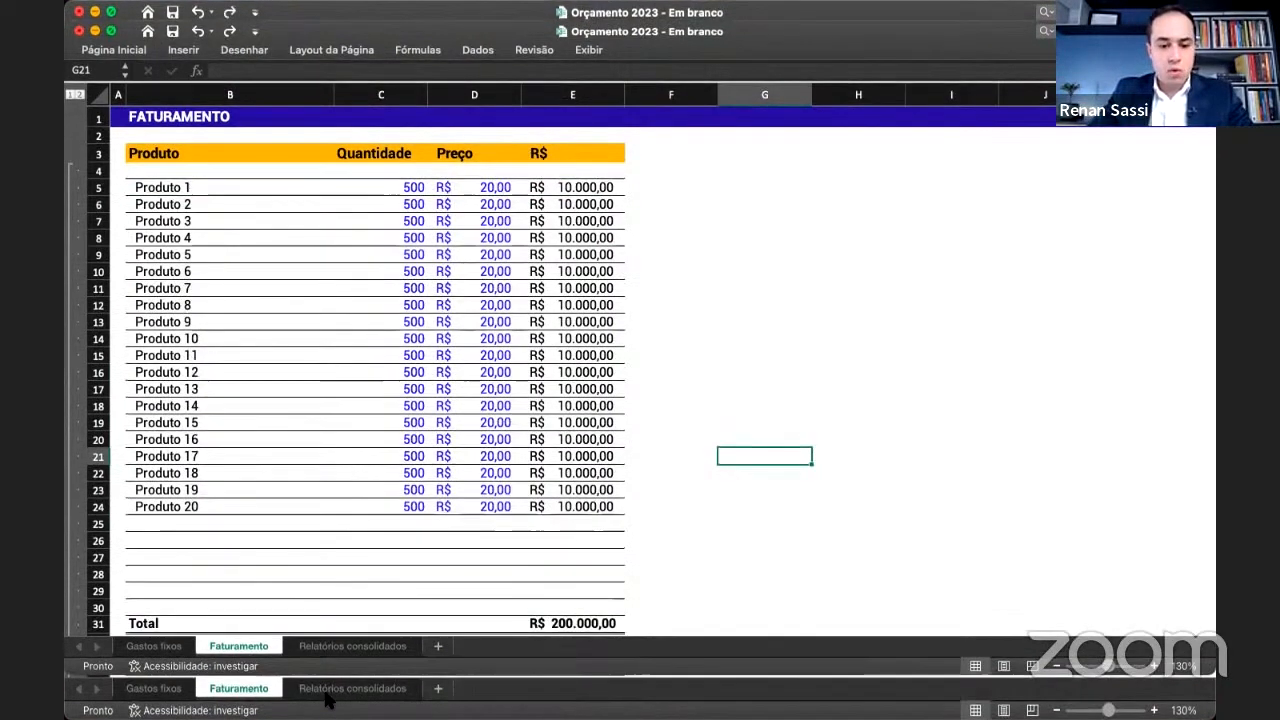
click(338, 691)
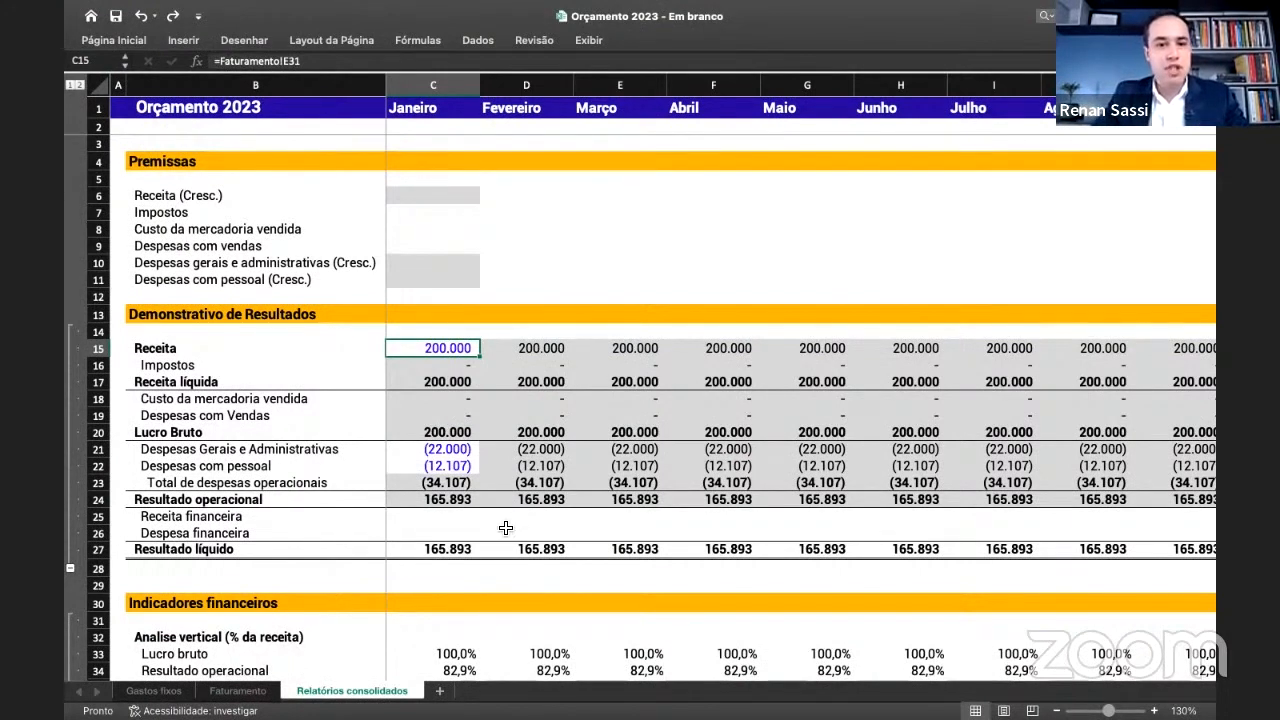
click(433, 212)
drag(160, 161, 457, 286)
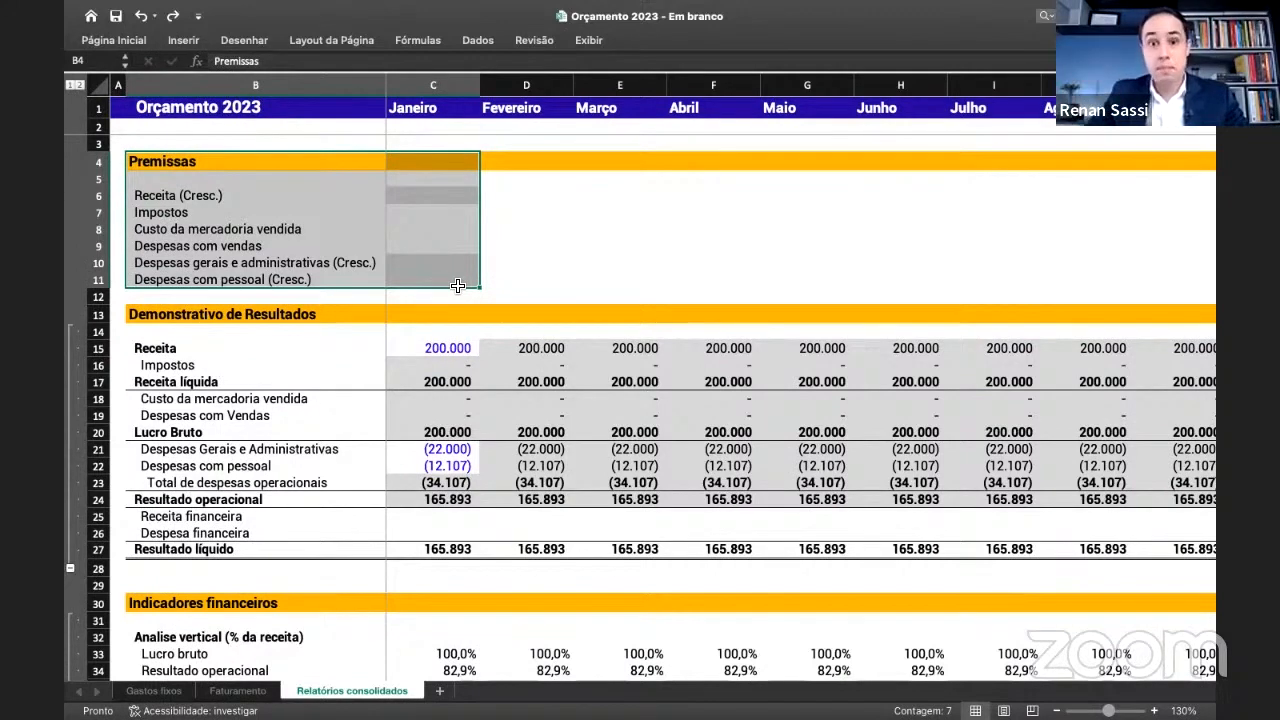
- Review January's Despesas Gerais e Administrativas, Despesas com pessoal, the Impostos assumption and Receita in the consolidated report
click(112, 31)
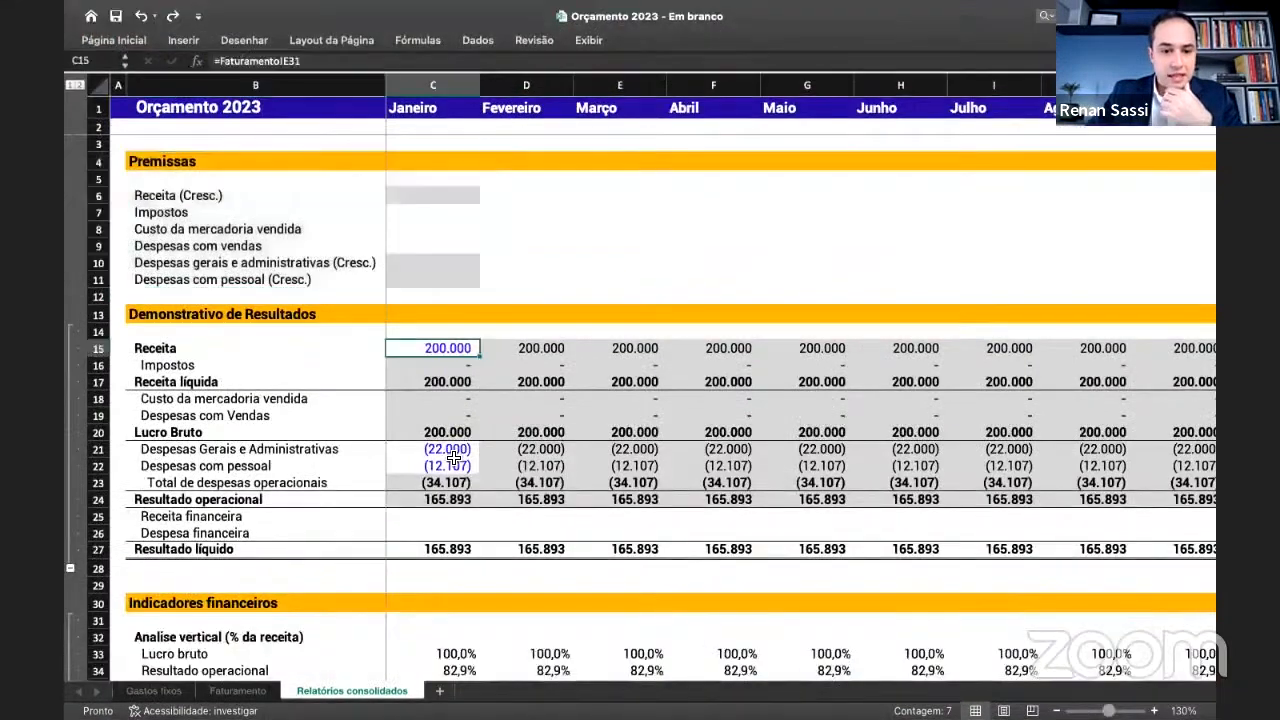
drag(450, 449, 453, 478)
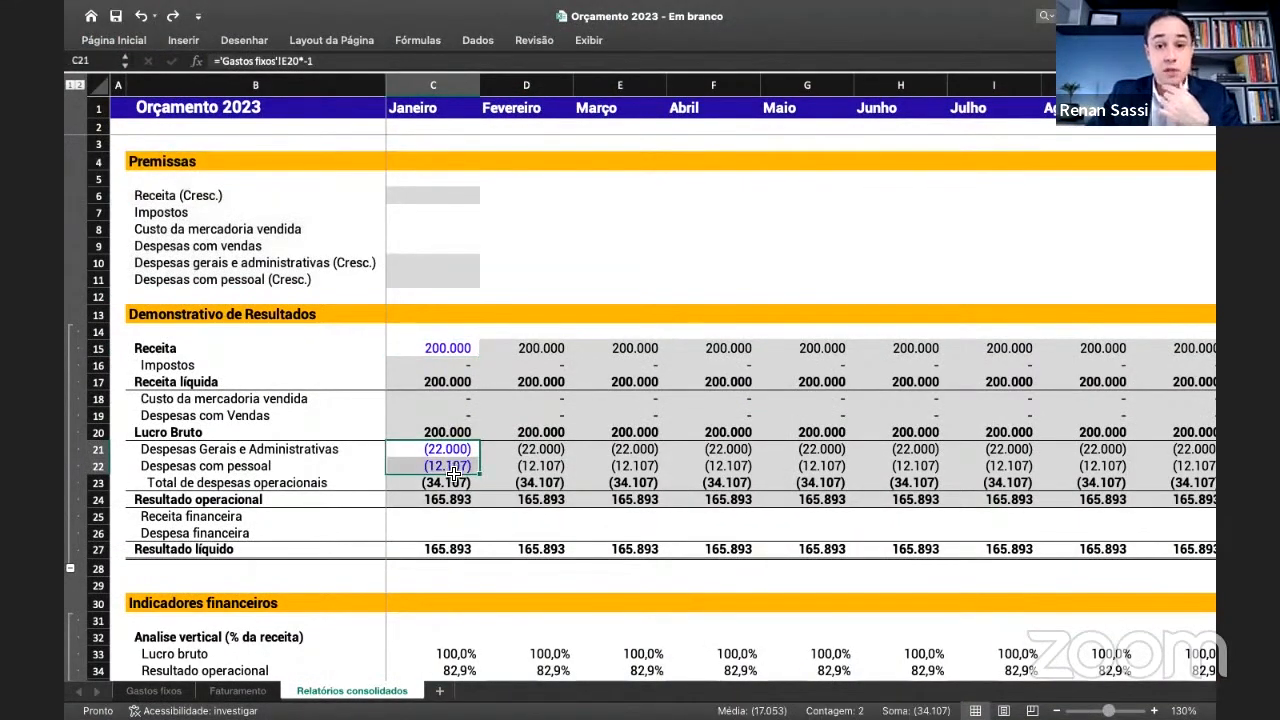
drag(98, 450, 100, 466)
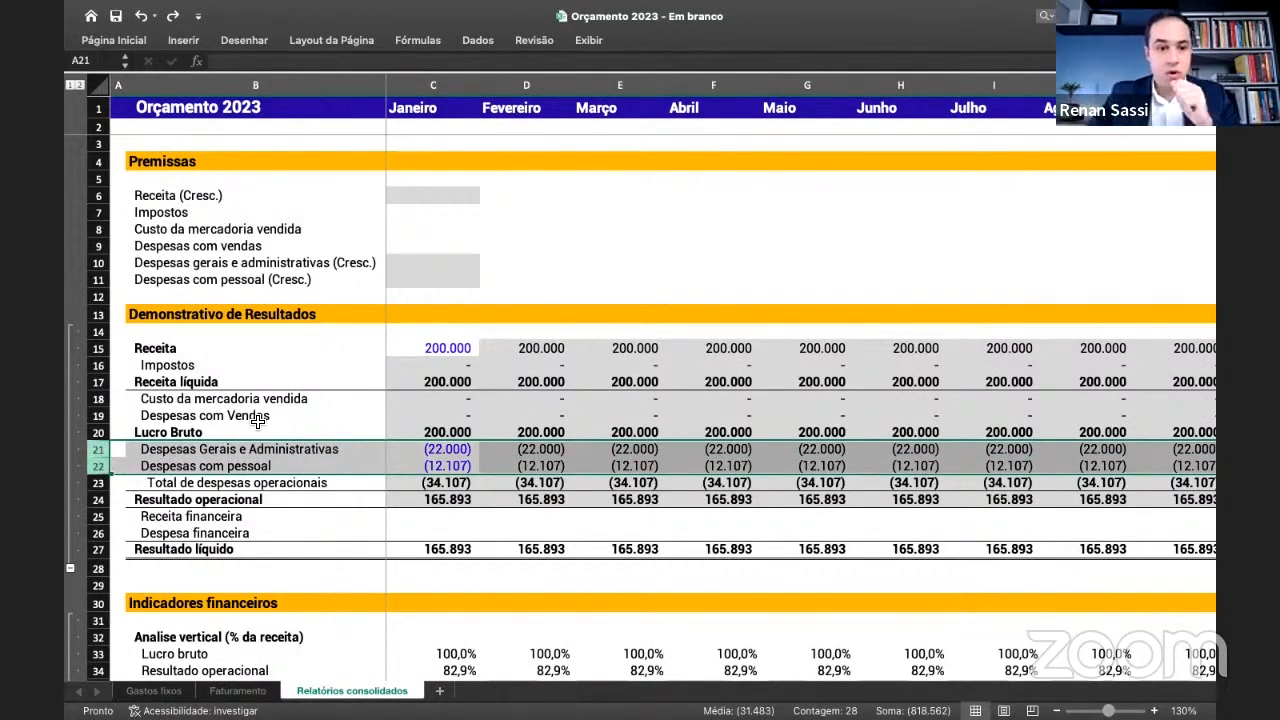
click(456, 213)
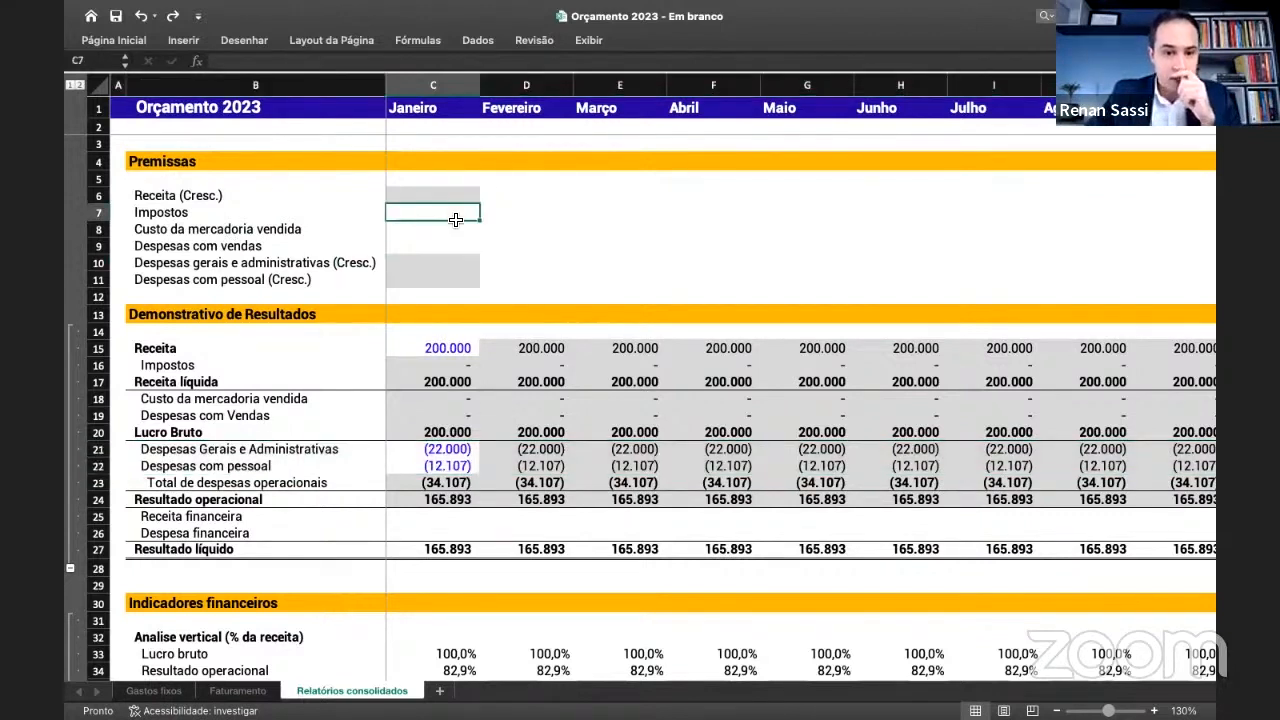
click(458, 352)
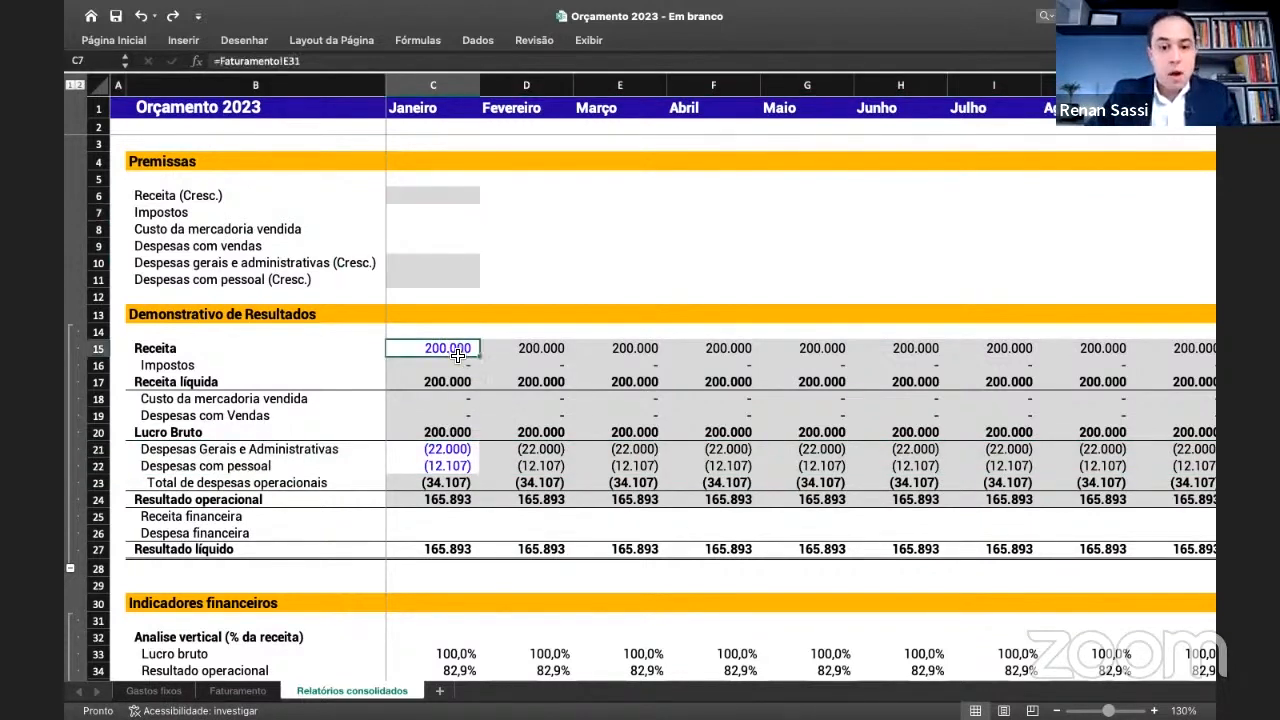
- Set January's Impostos assumption to 10% and check the Impostos formula against Receita and Receita líquida in the Demonstrativo de Resultados
click(440, 210)
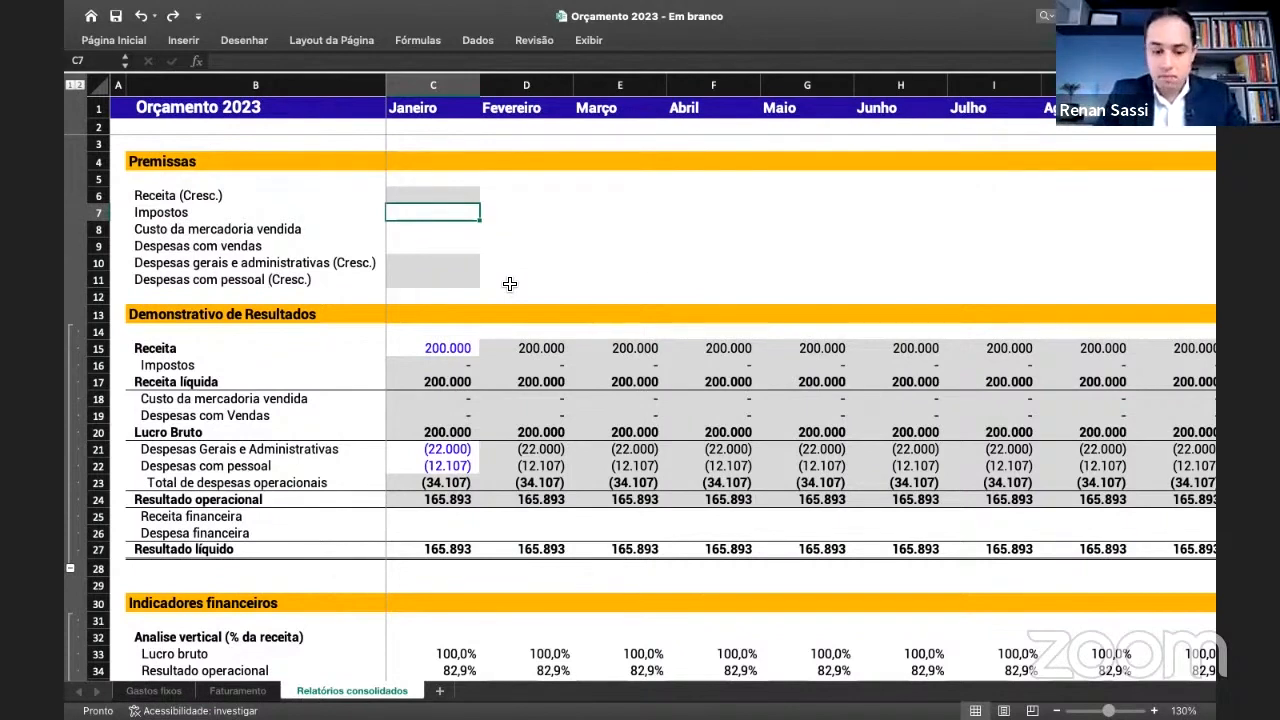
text(10)
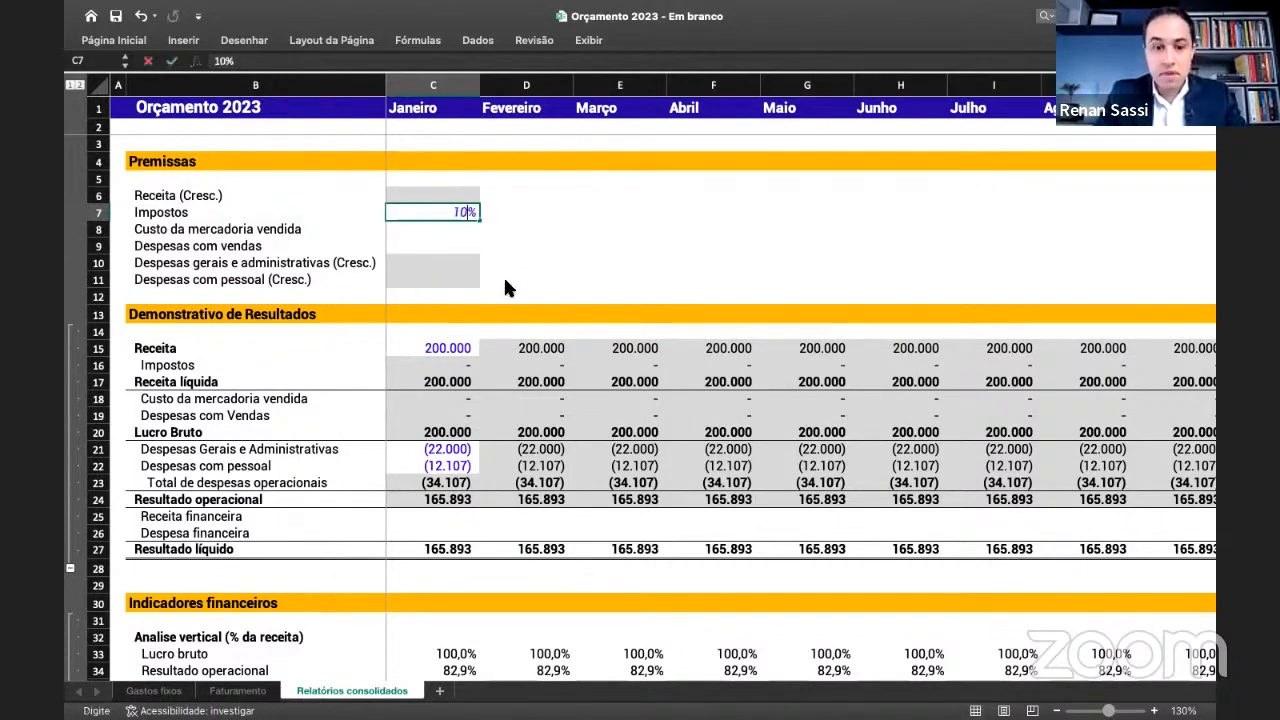
key(Return)
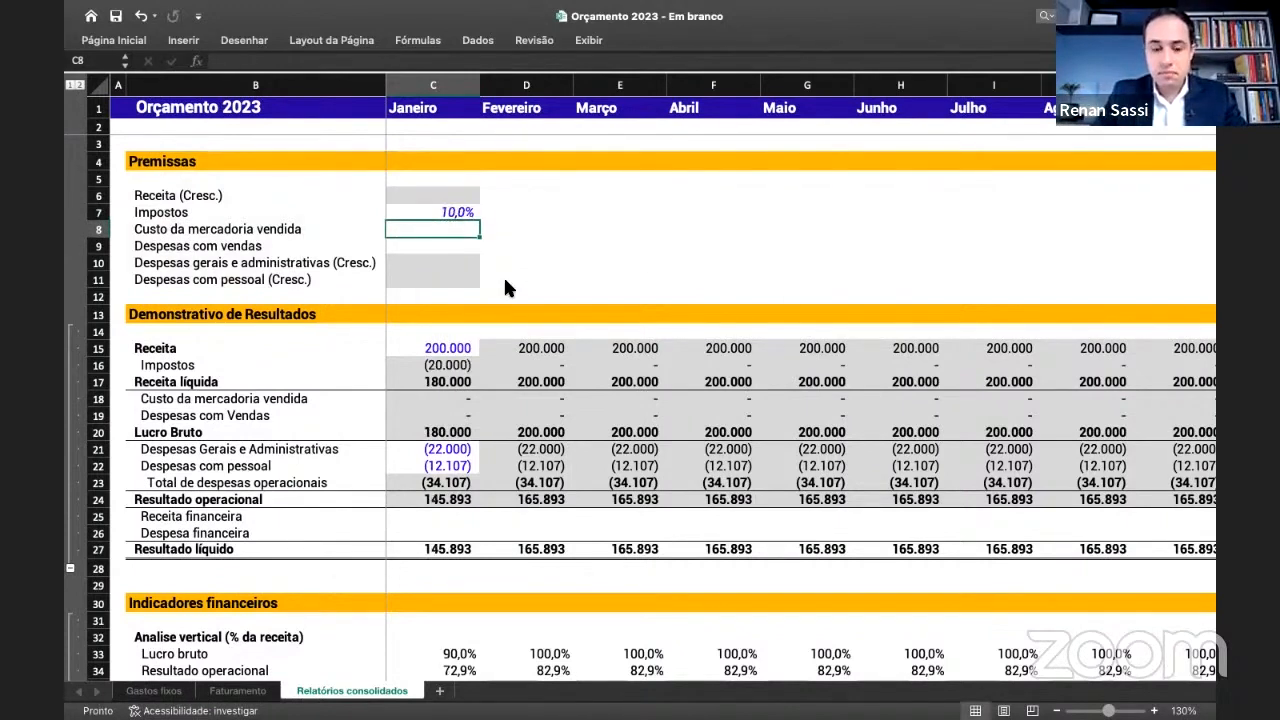
double_click(460, 365)
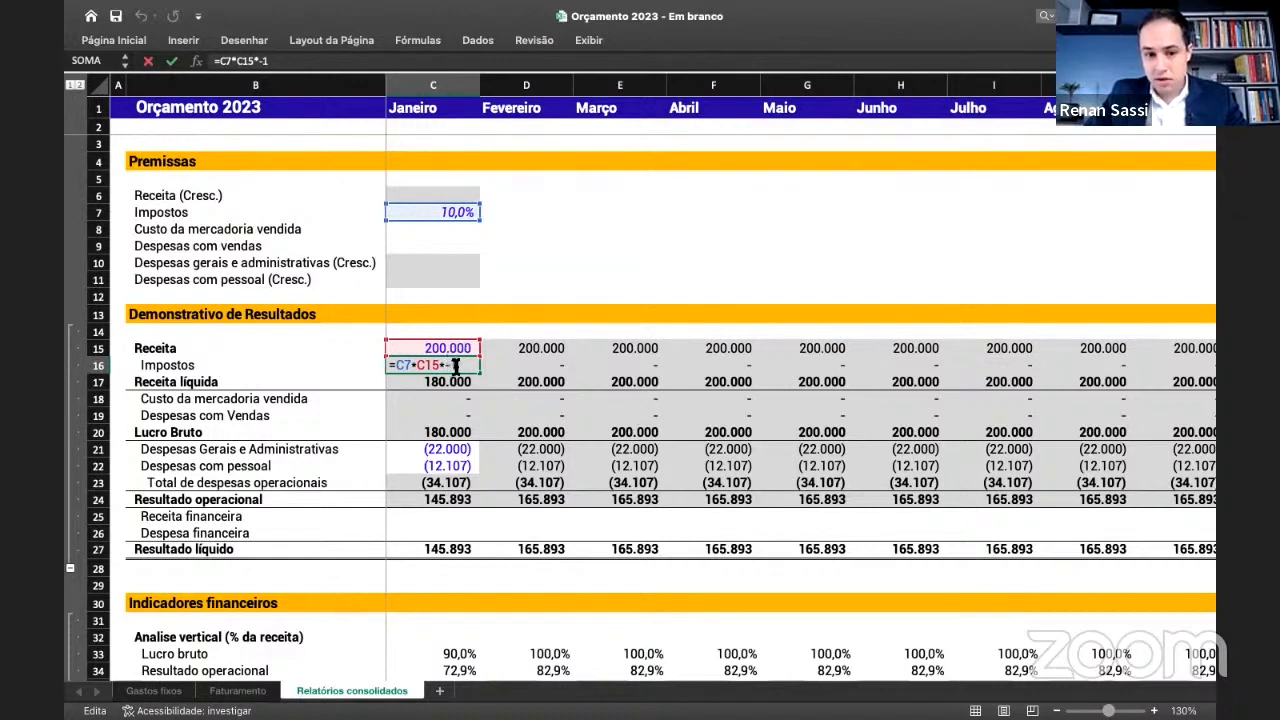
key(Return)
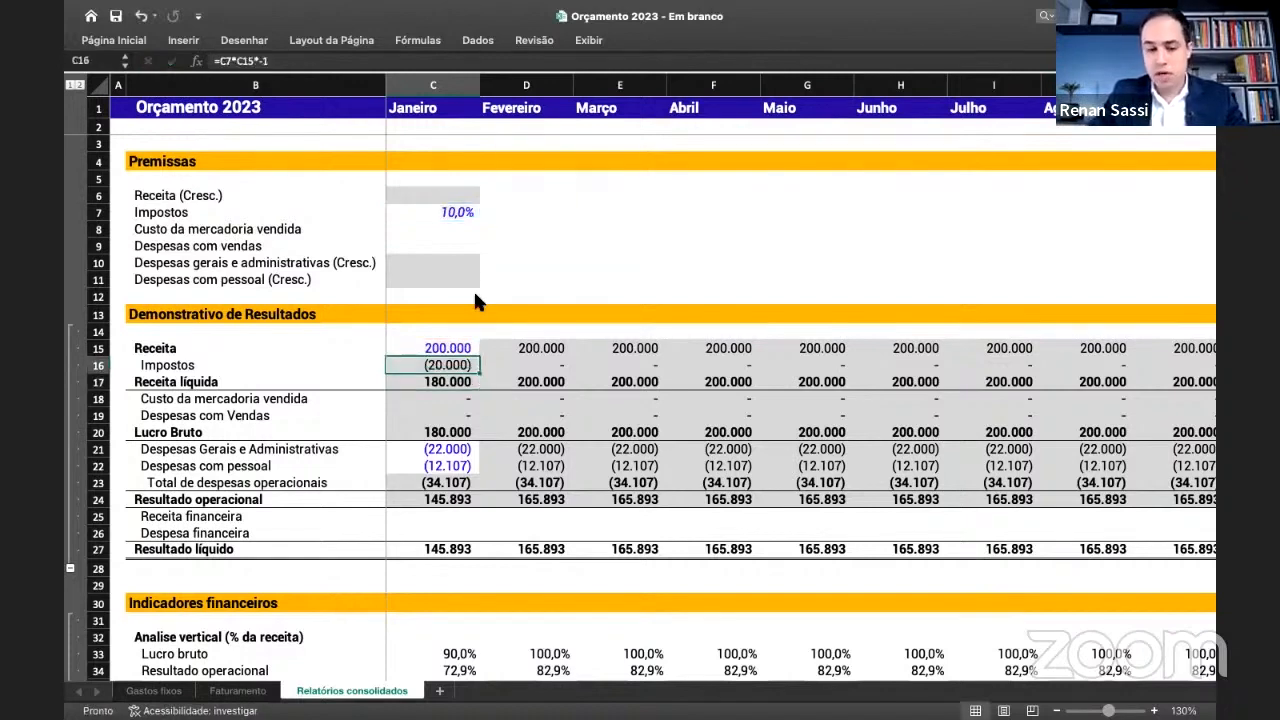
click(467, 349)
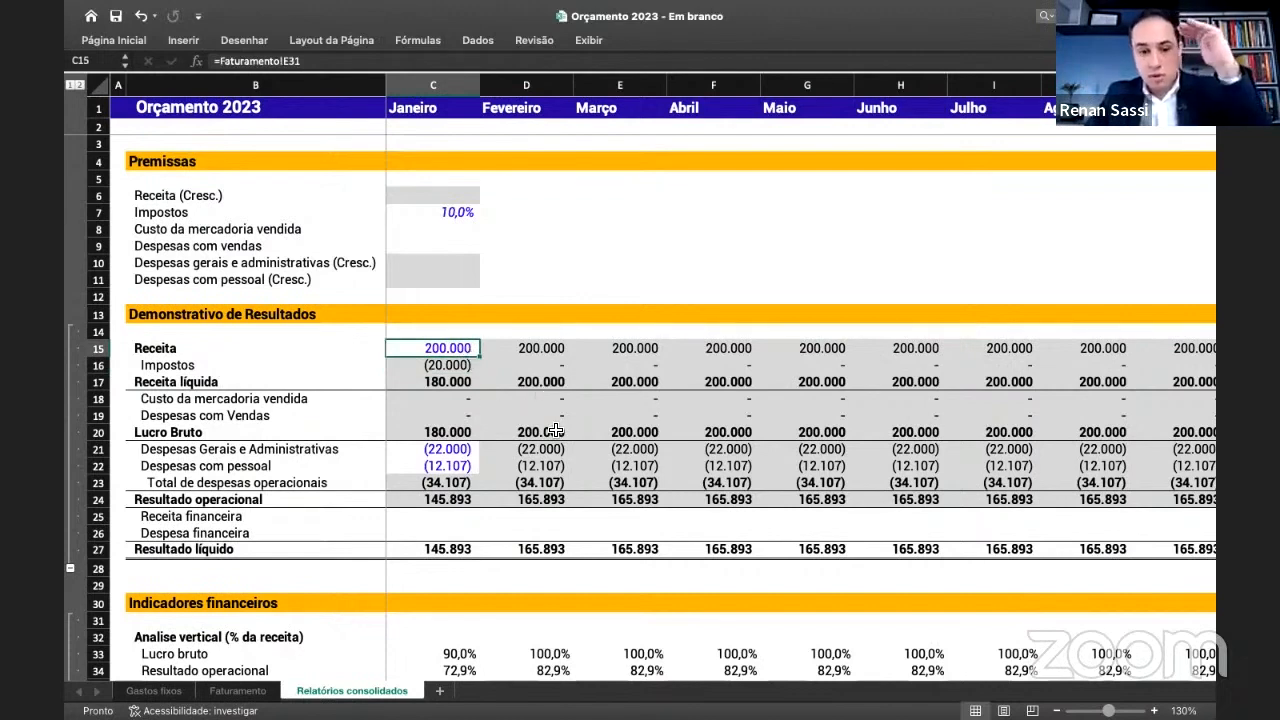
click(458, 366)
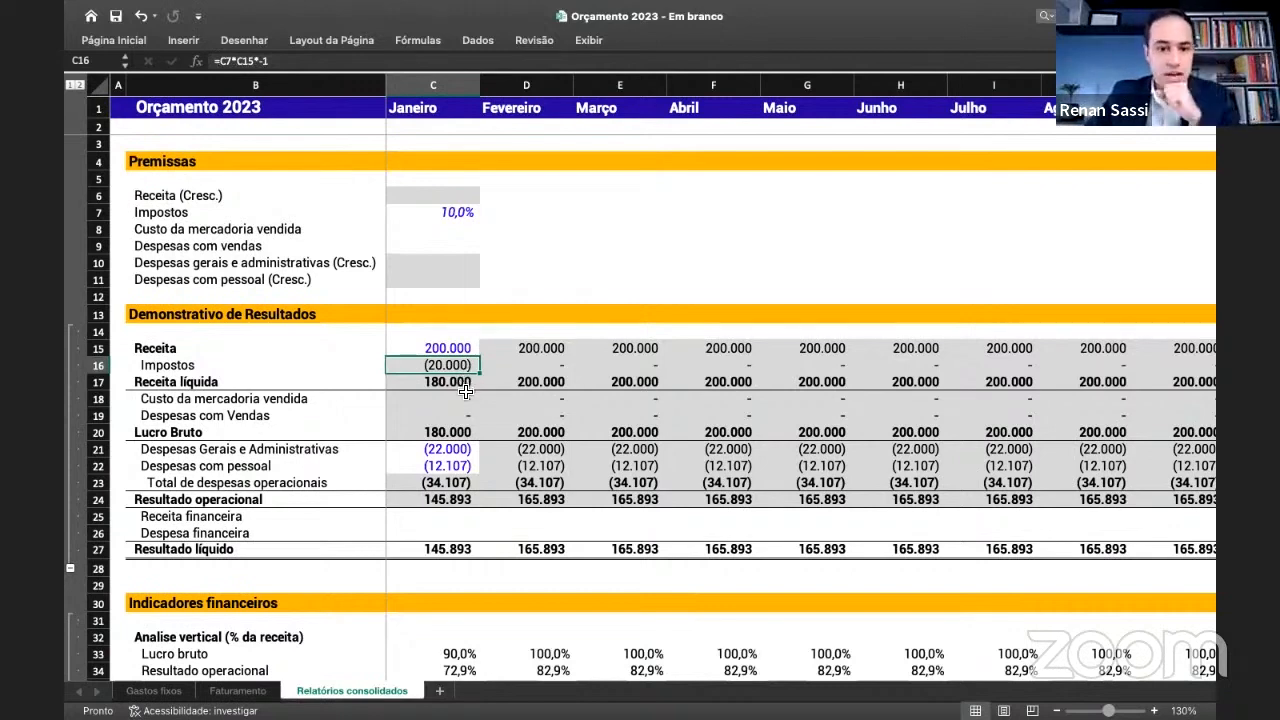
click(466, 384)
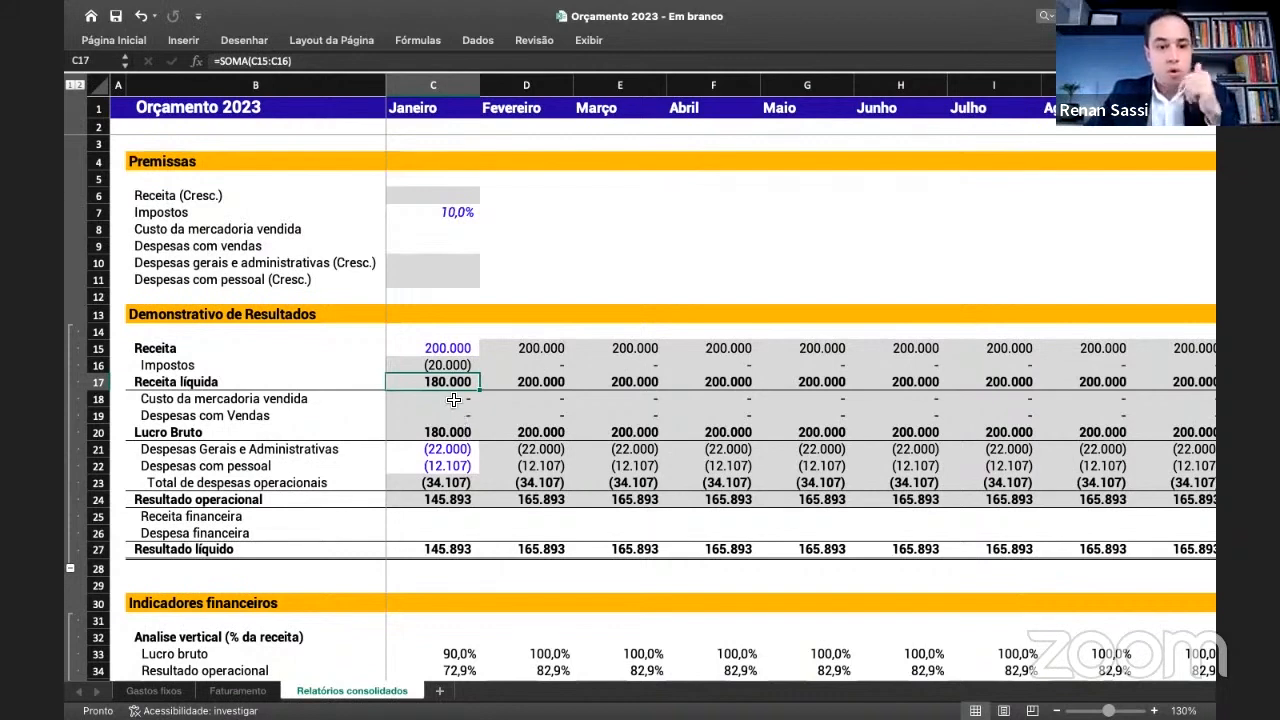
- Set January's Custo da mercadoria vendida assumption to 50% and check its matching line in the Demonstrativo de Resultados
drag(268, 400, 422, 401)
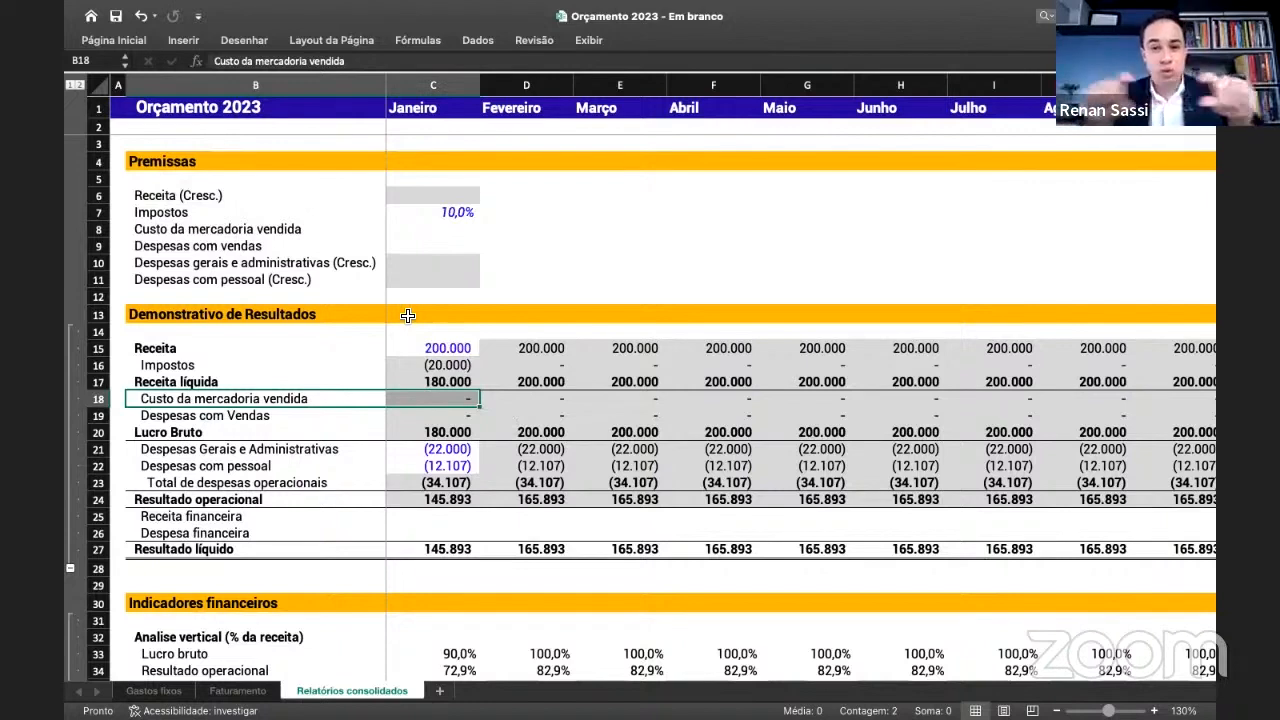
click(452, 228)
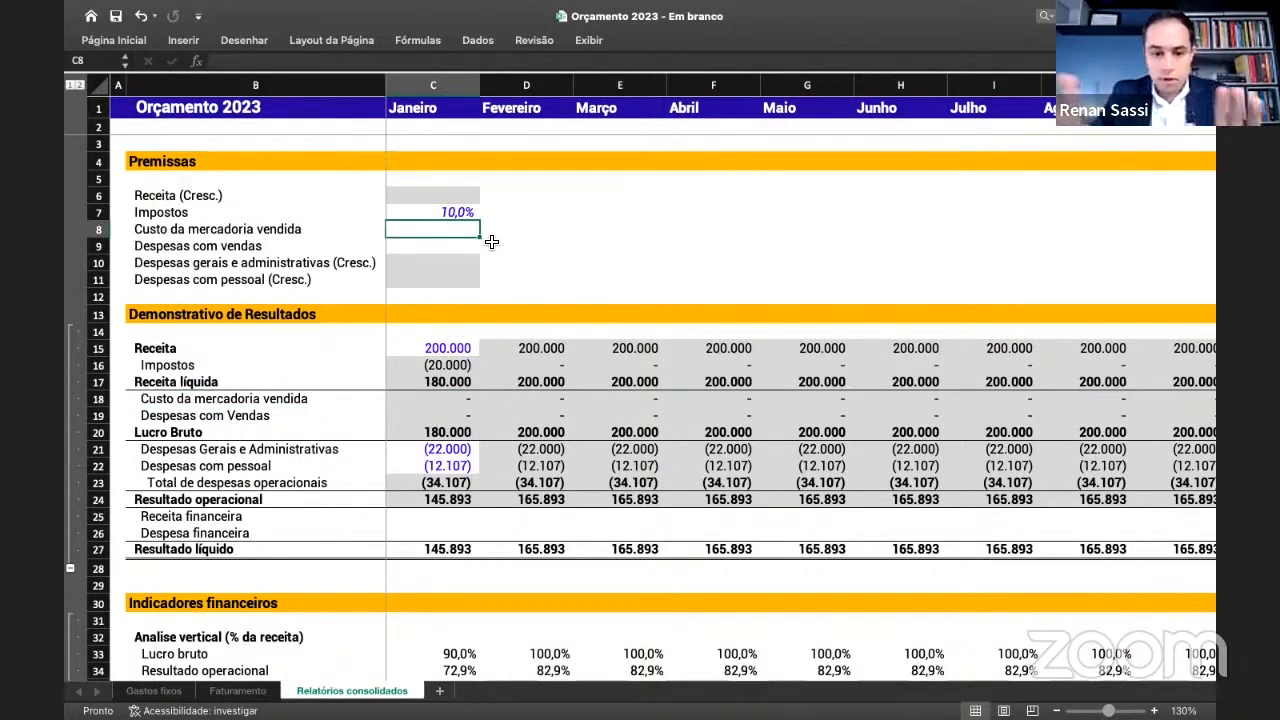
text(50)
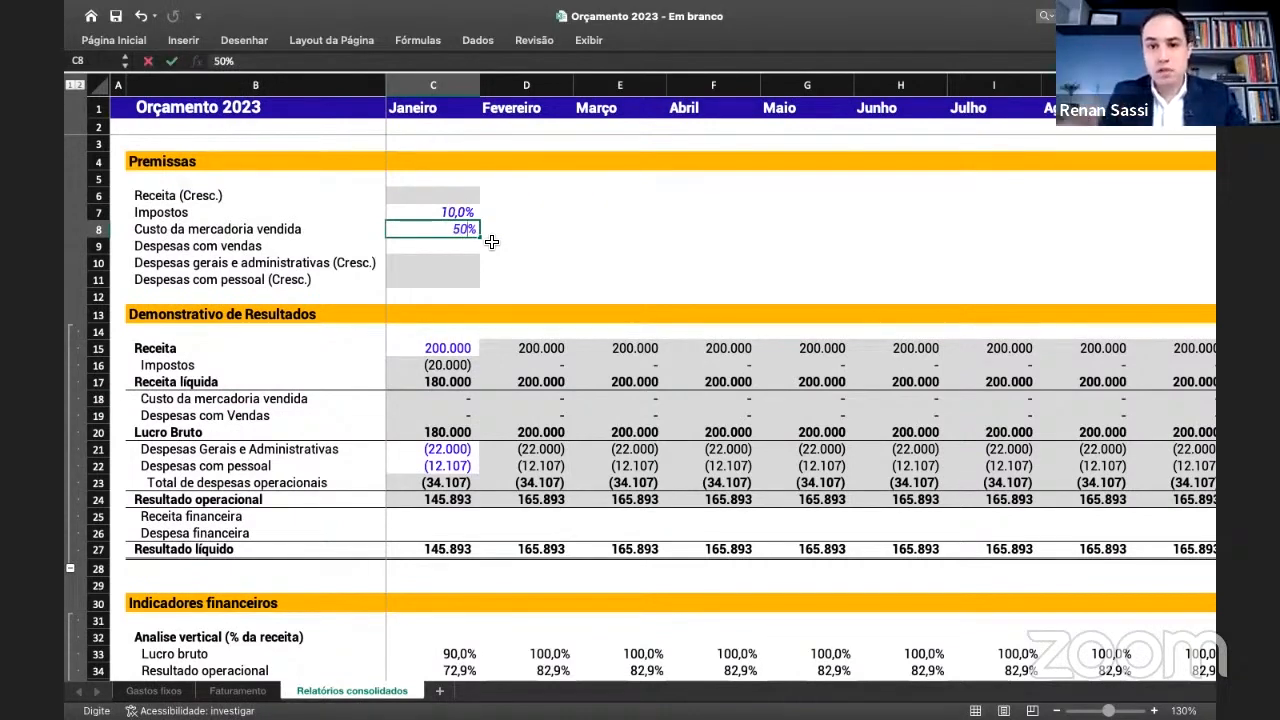
key(Return)
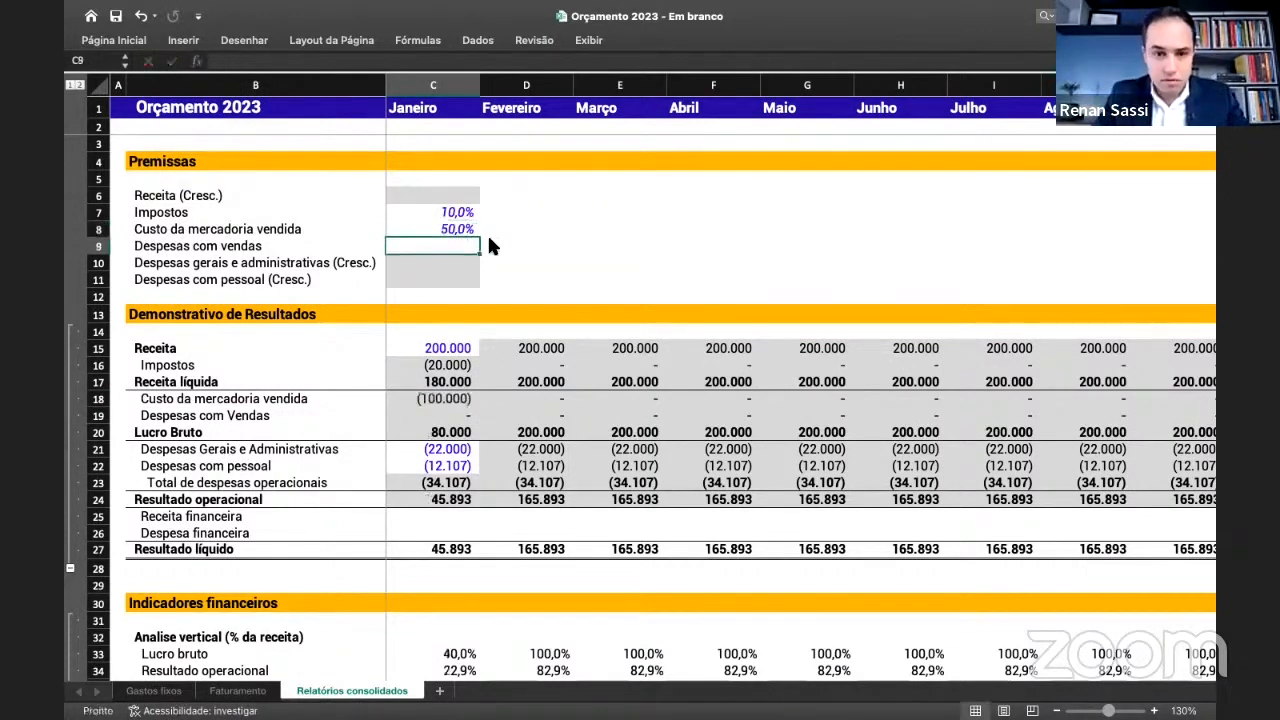
click(455, 401)
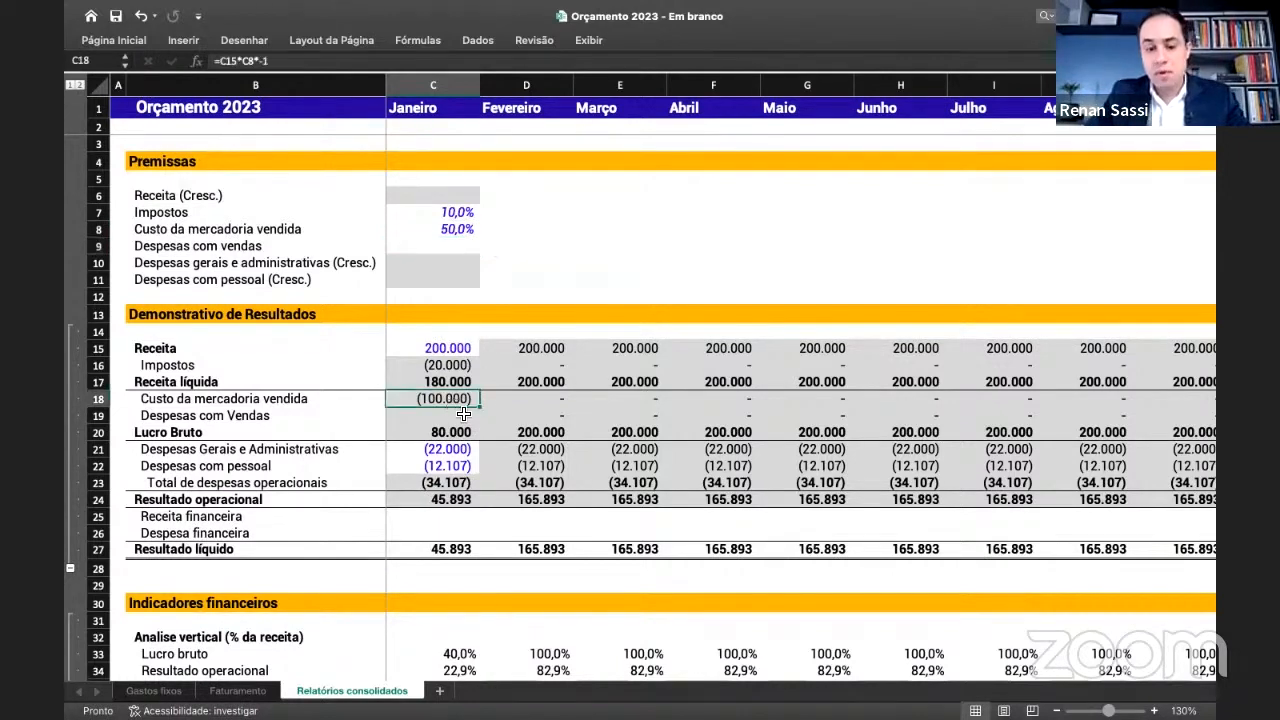
- Set January's Despesas com vendas assumption to 5% and check the January results down to Resultado operacional
click(454, 244)
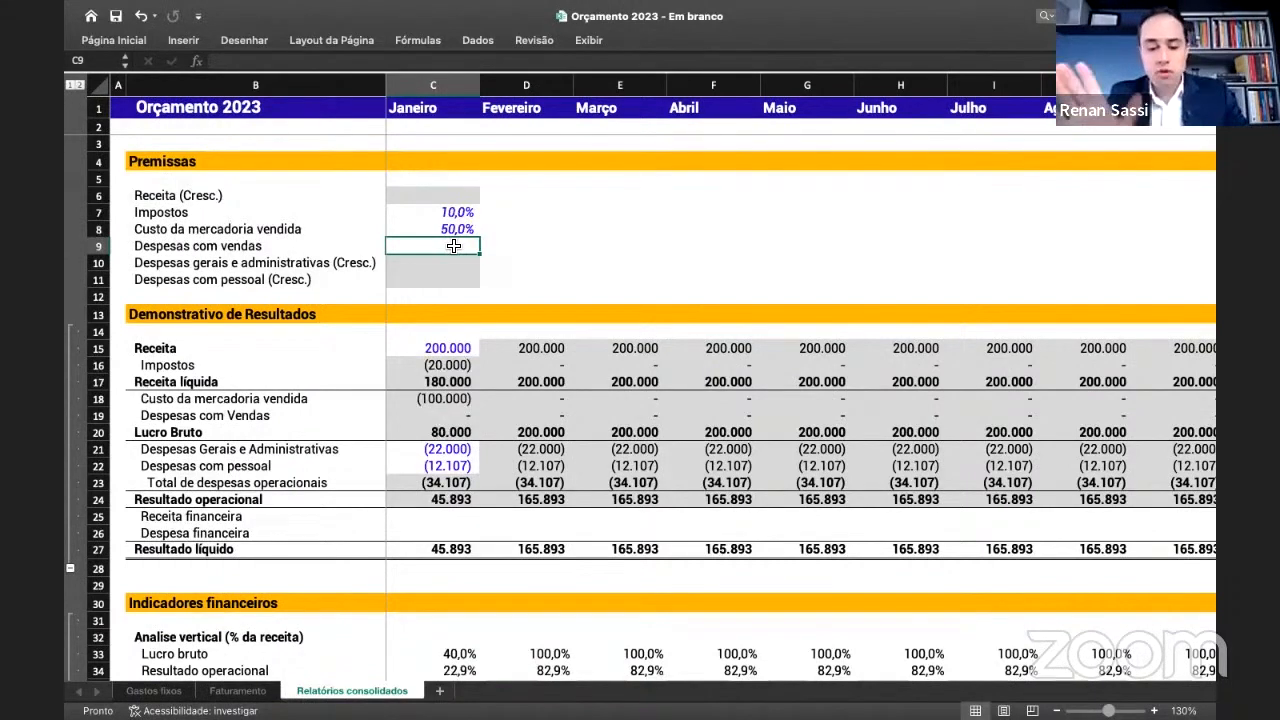
text(5)
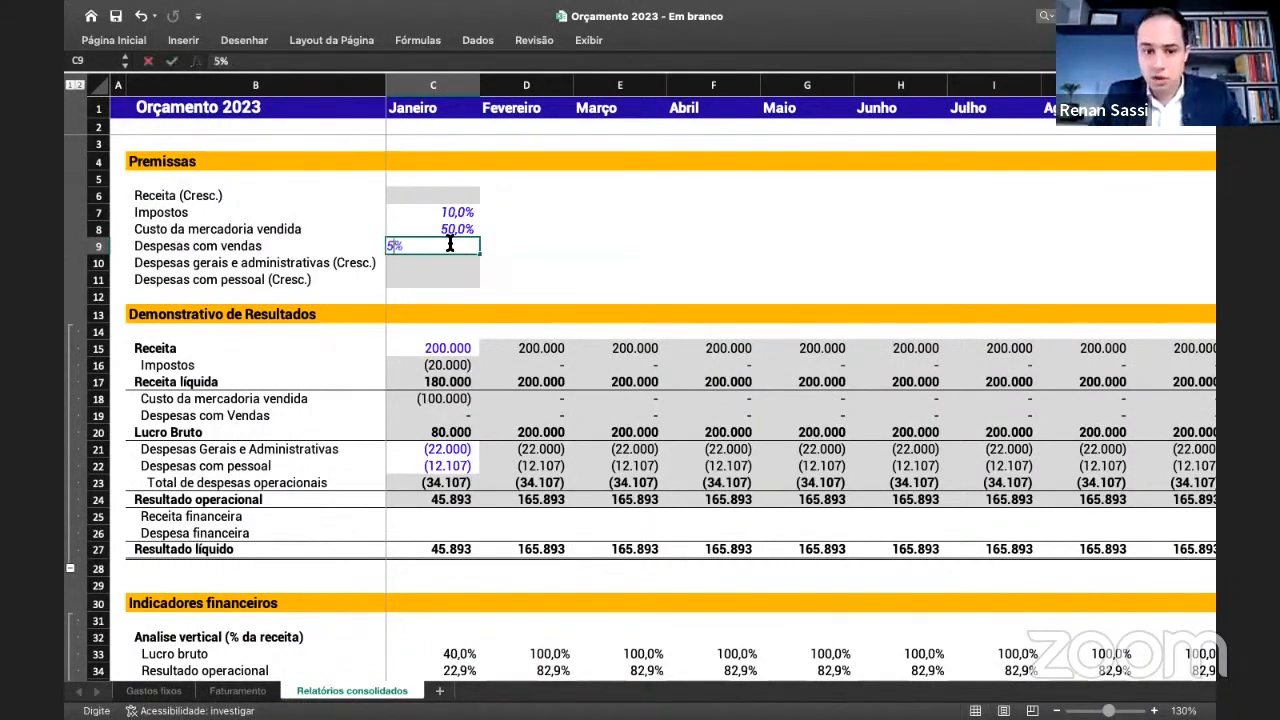
key(Return)
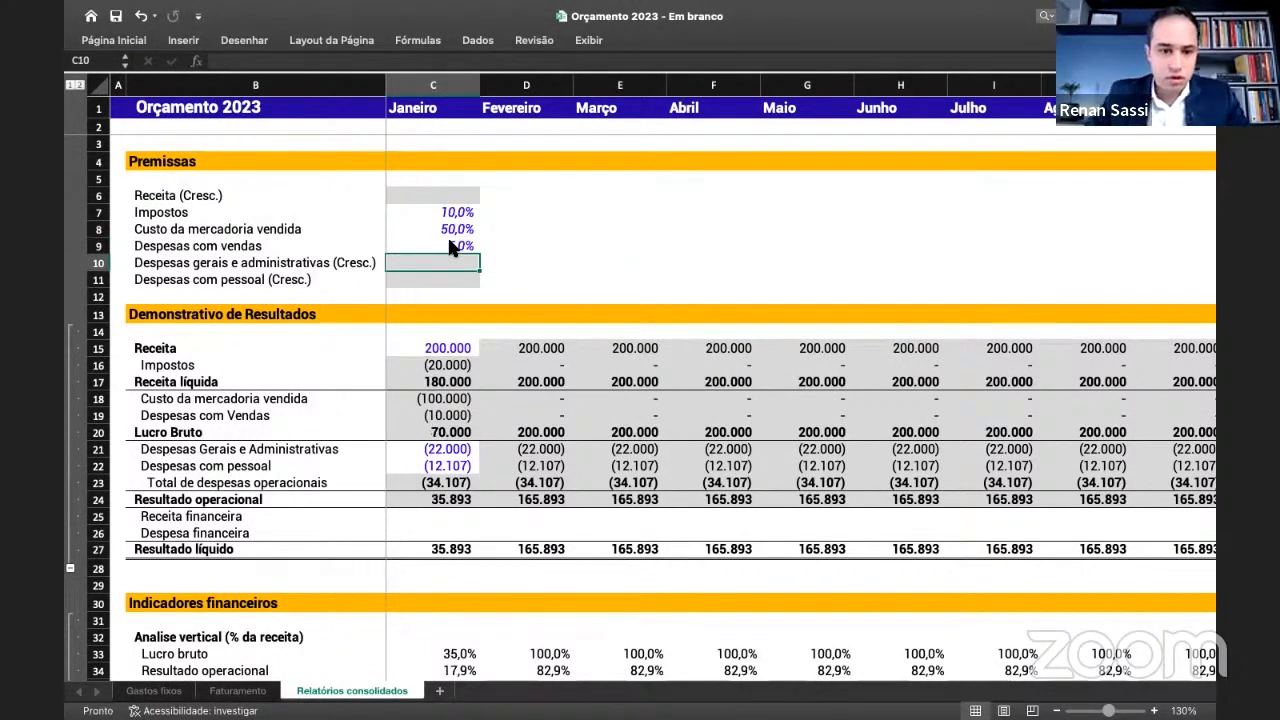
click(442, 416)
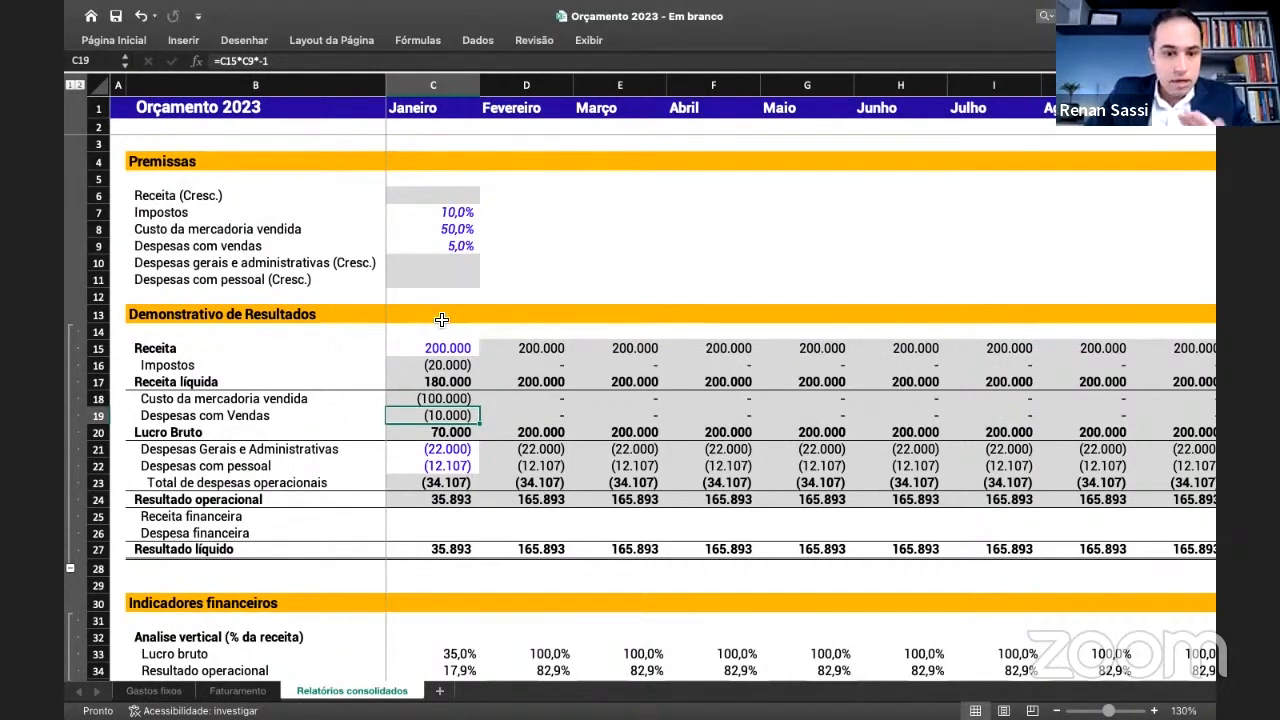
drag(455, 349, 466, 503)
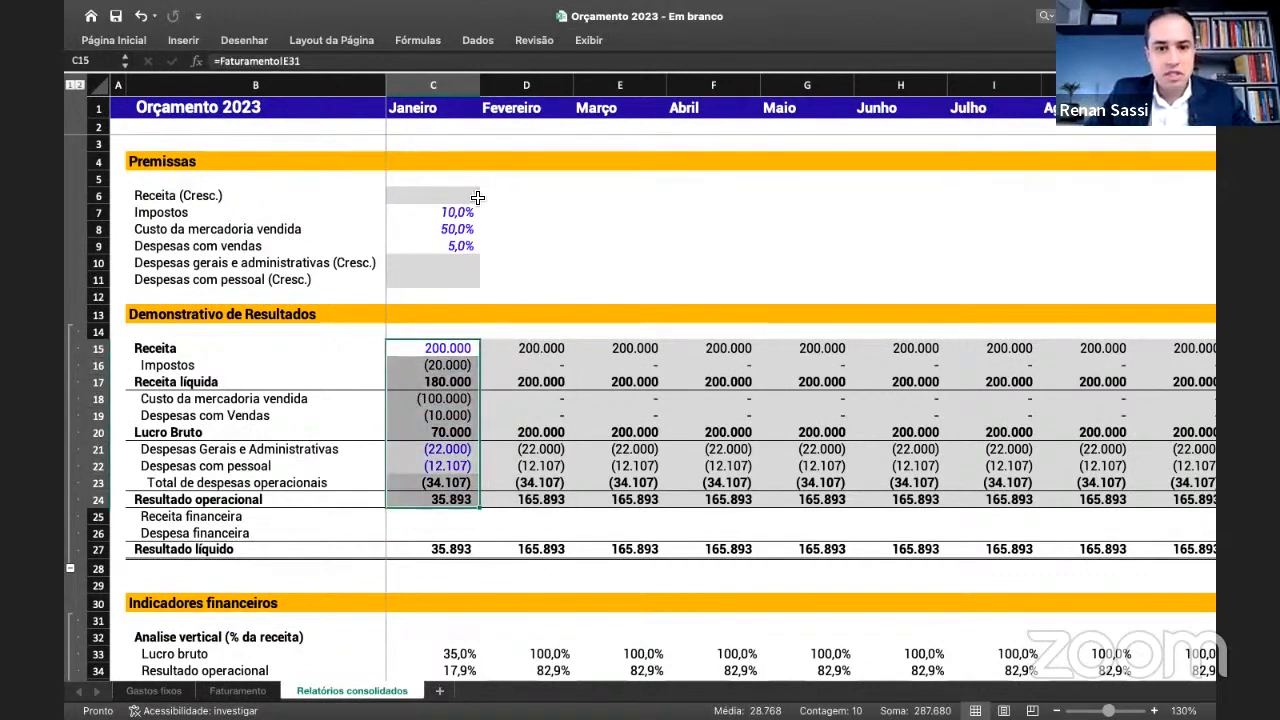
- Examine the greyed-out January growth assumptions for Receita, Despesas gerais e administrativas and Despesas com pessoal
click(503, 230)
scroll(503, 230, up, 2)
click(340, 233)
drag(522, 236, 534, 234)
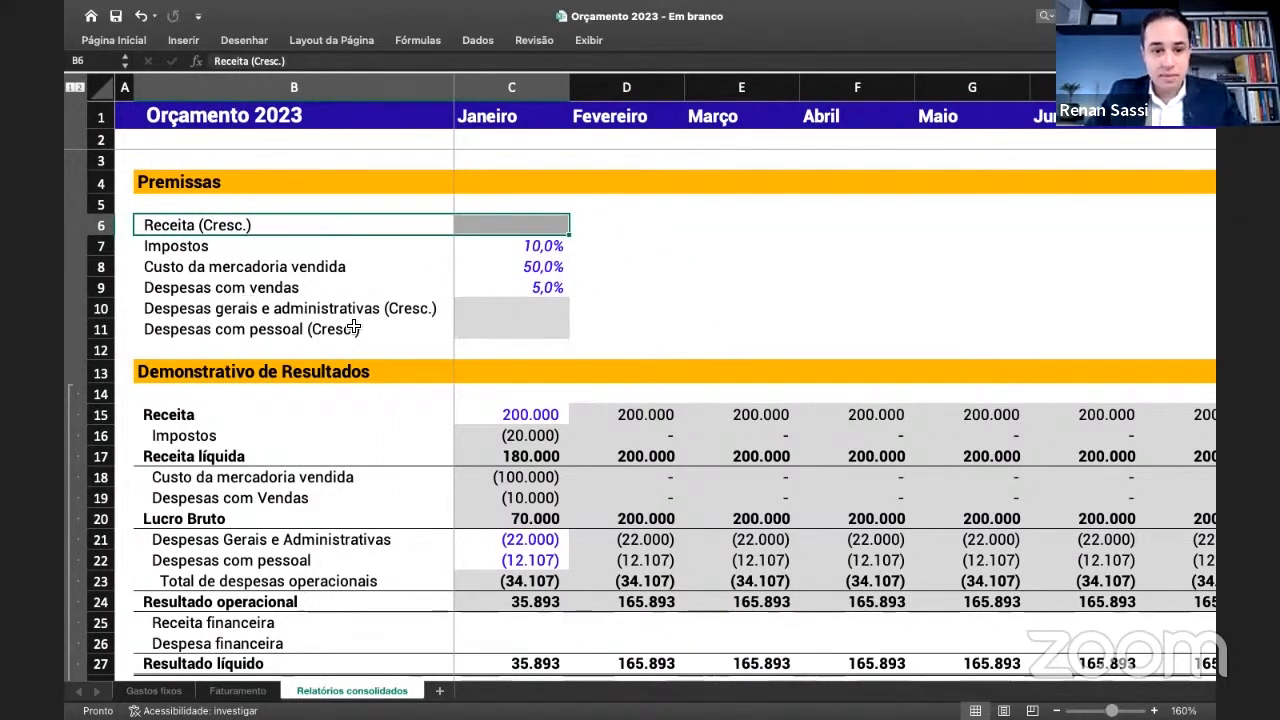
drag(383, 310, 374, 329)
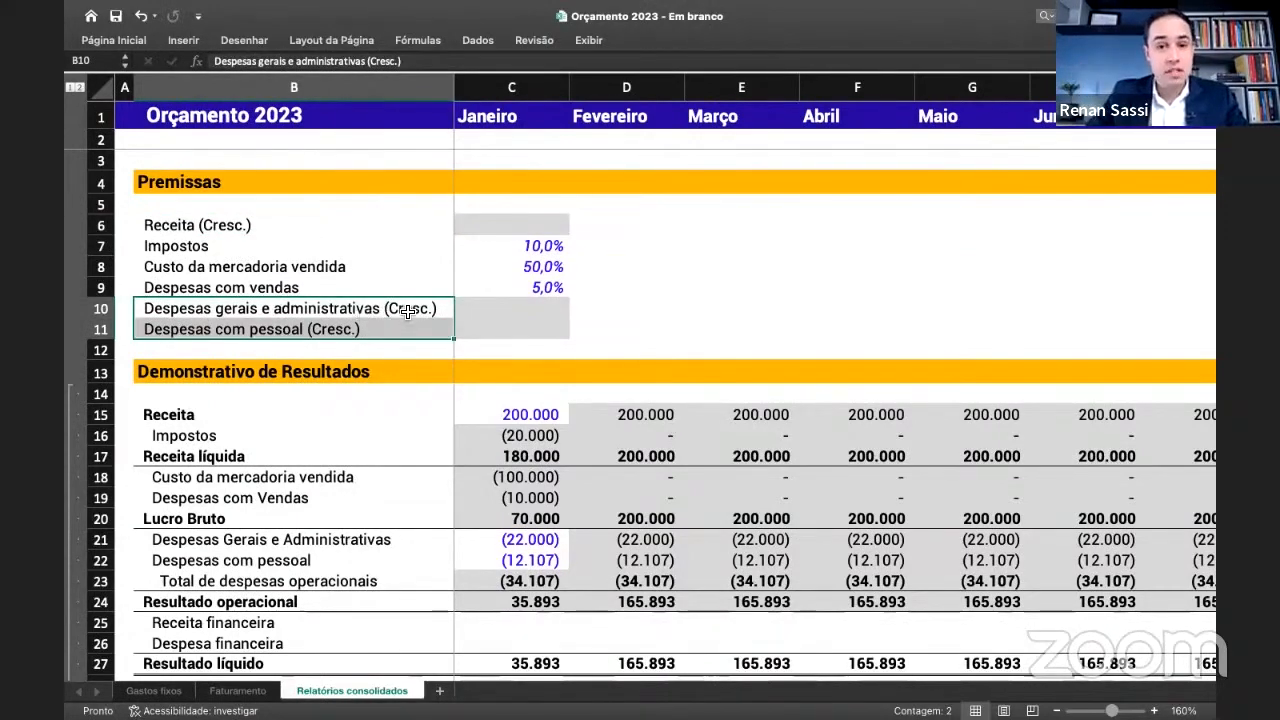
click(506, 231)
drag(508, 306, 530, 334)
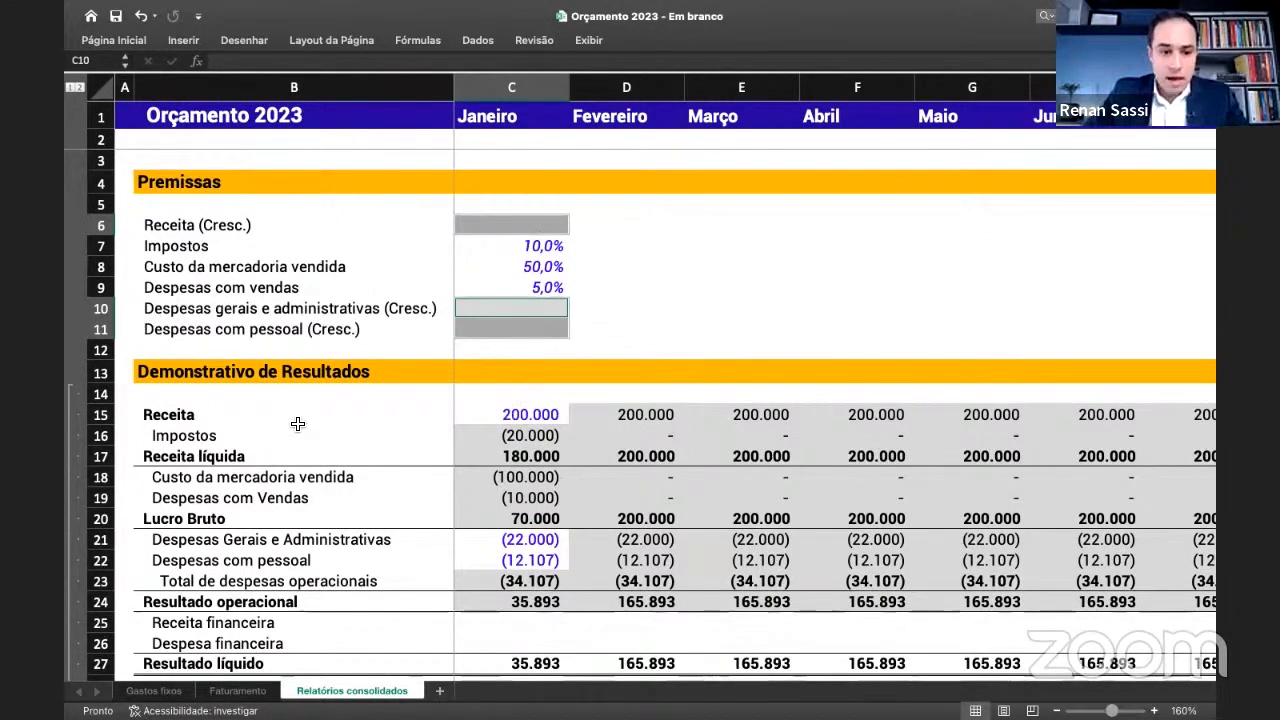
- Review January's income statement down to Resultado operacional, focusing on Receita, Impostos and Custo da mercadoria vendida
drag(300, 420, 510, 604)
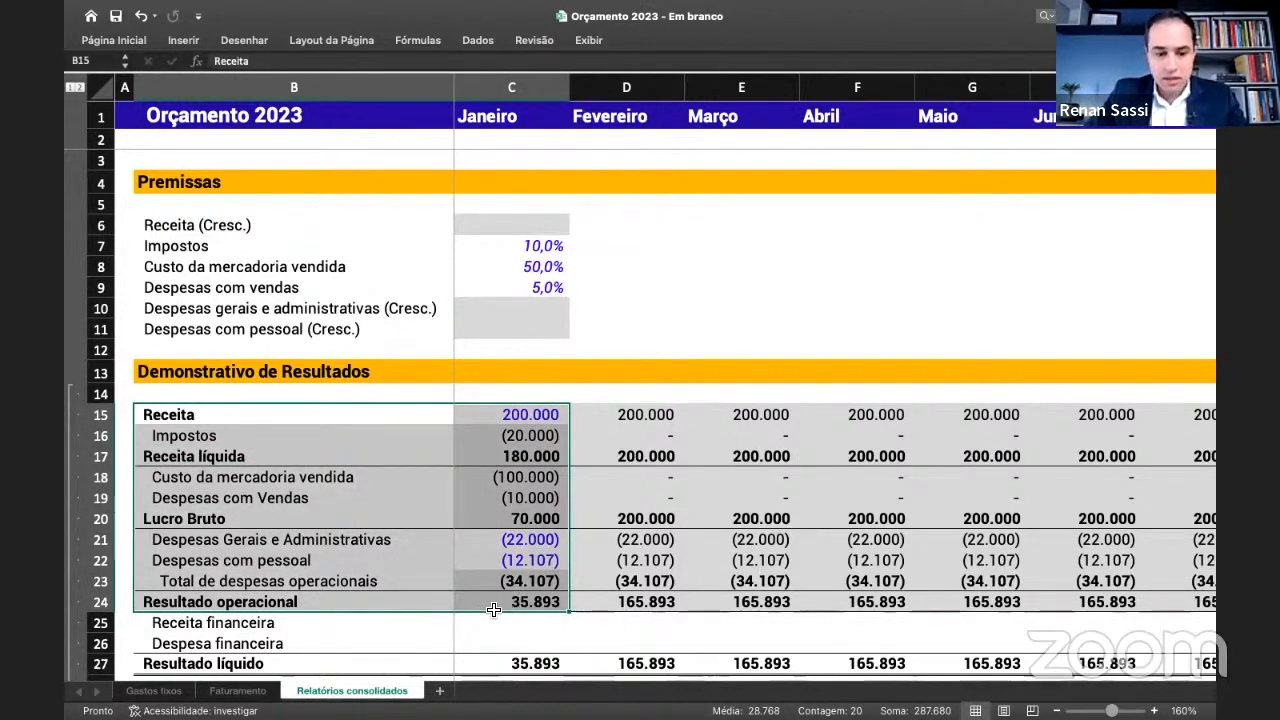
drag(551, 417, 398, 413)
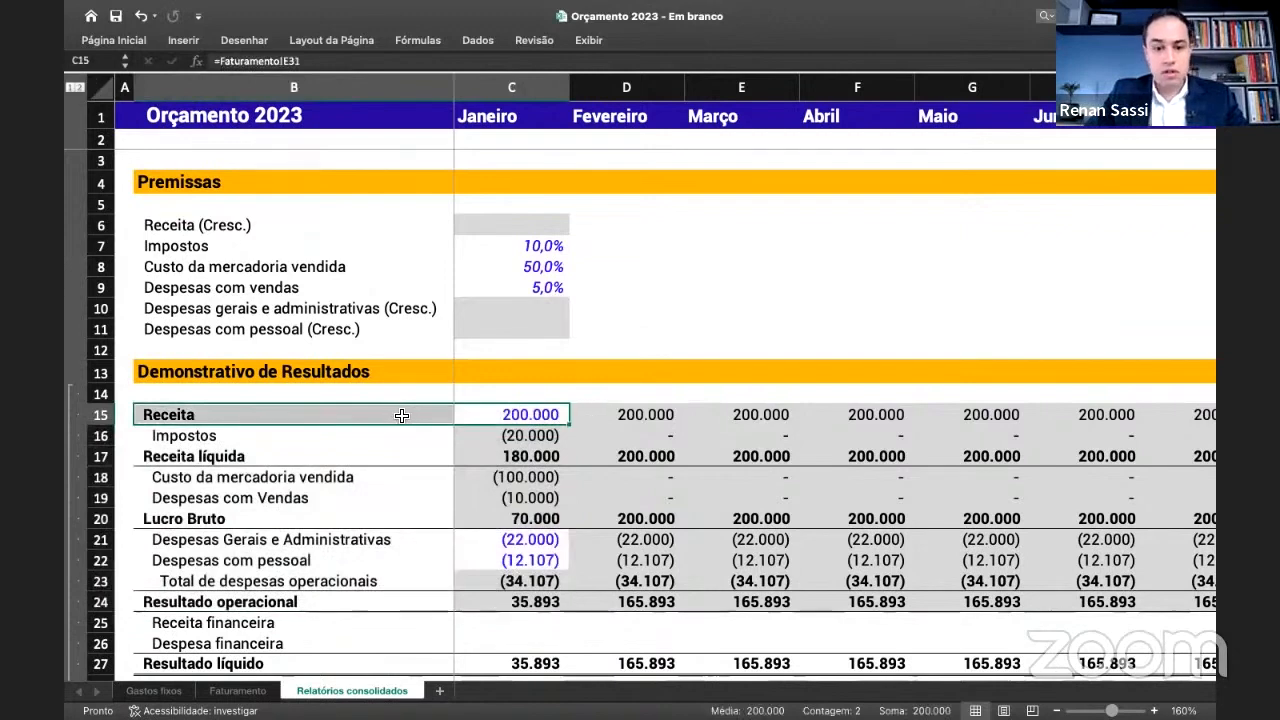
drag(557, 445, 296, 440)
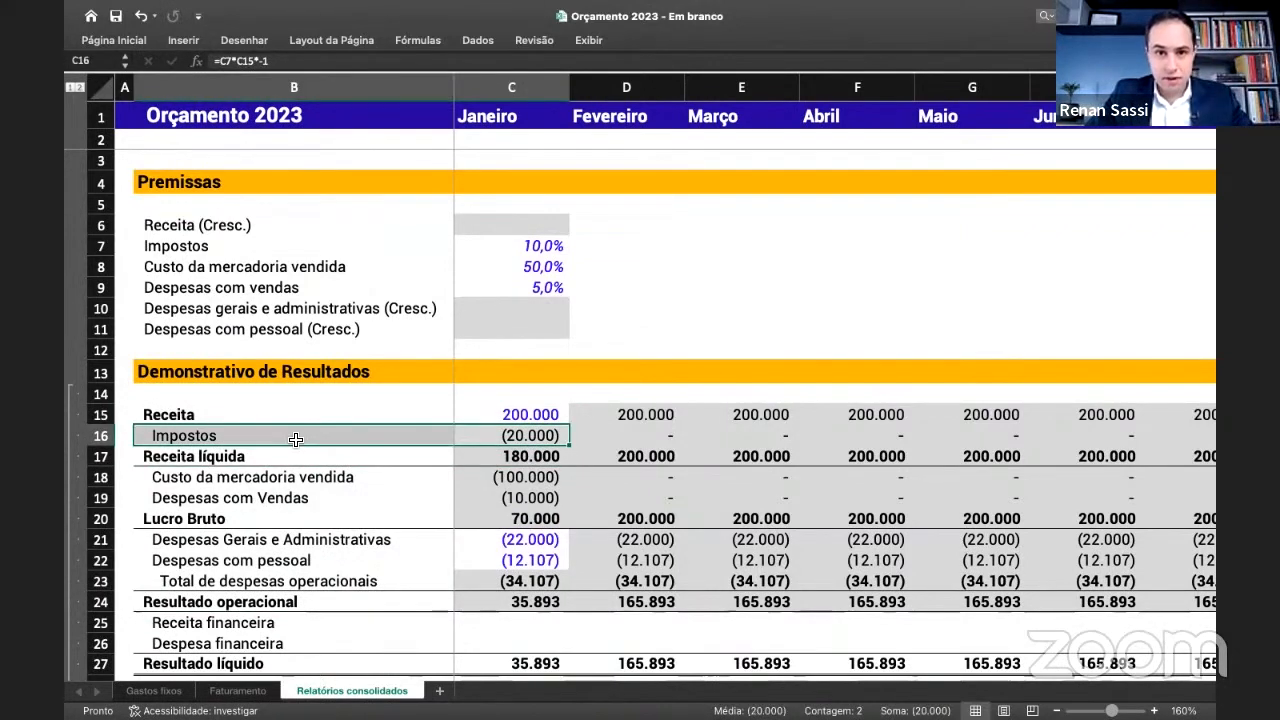
drag(504, 456, 410, 482)
click(461, 482)
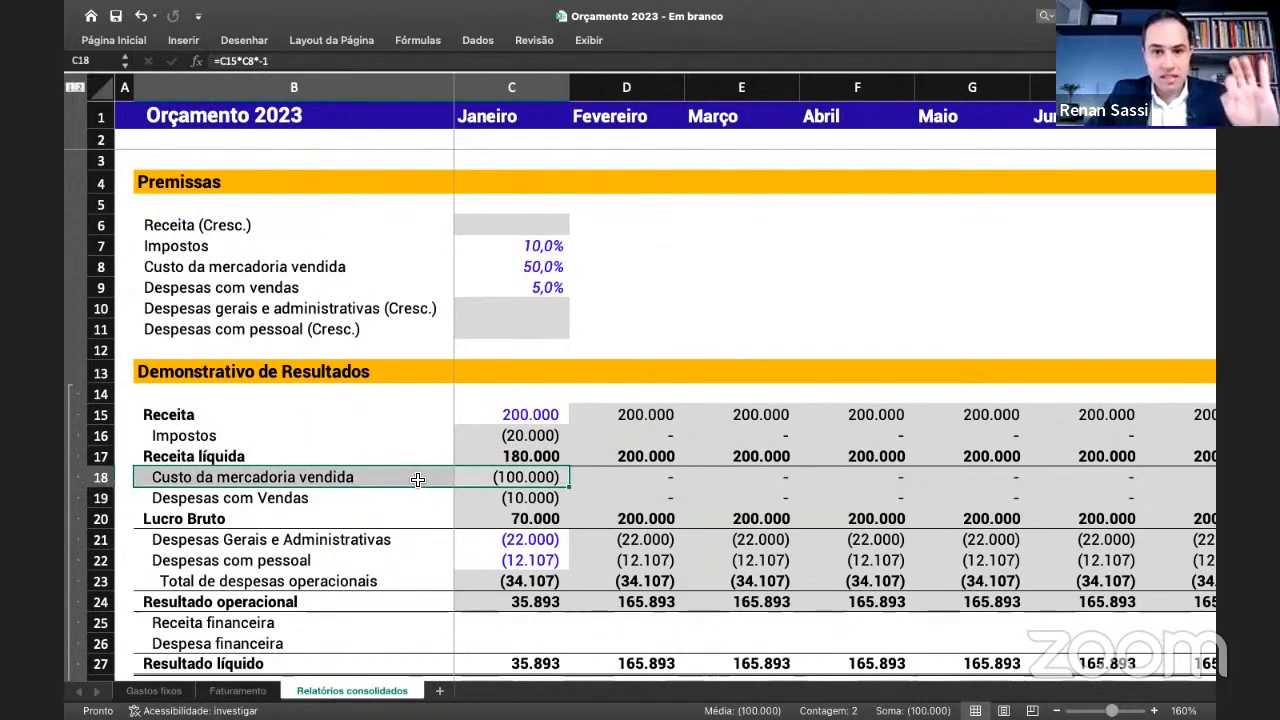
click(521, 414)
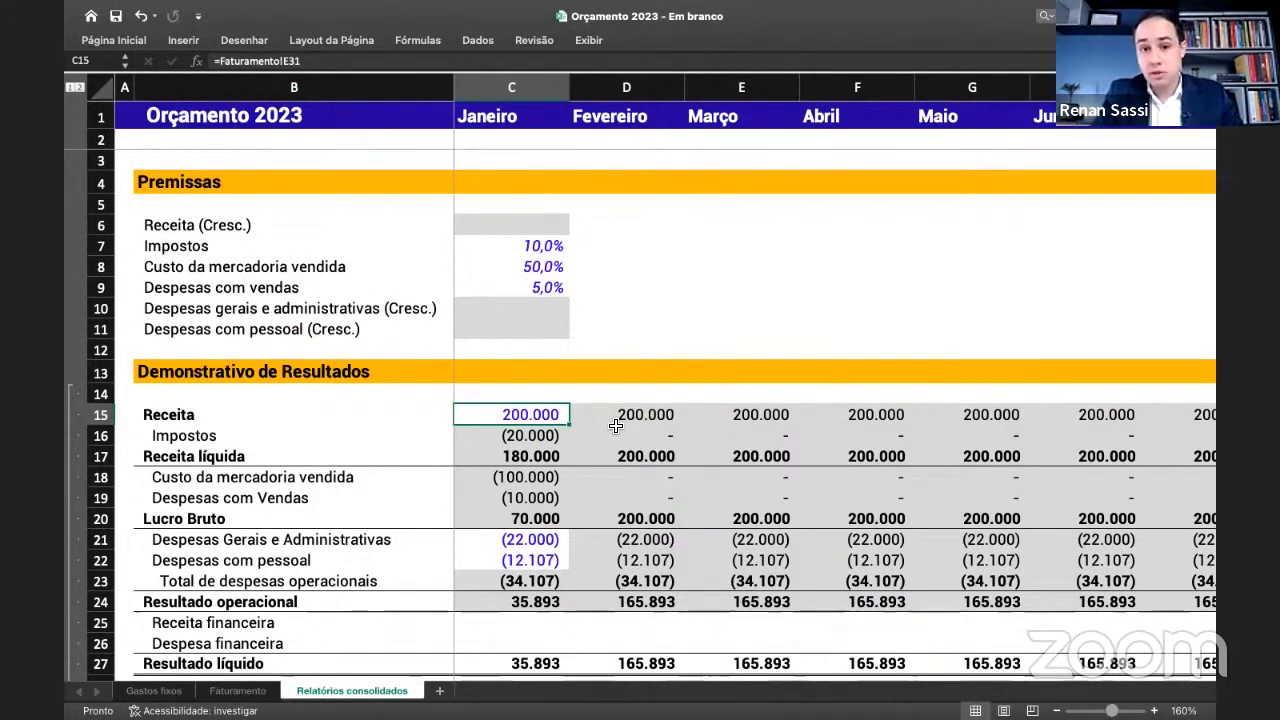
drag(540, 436, 368, 440)
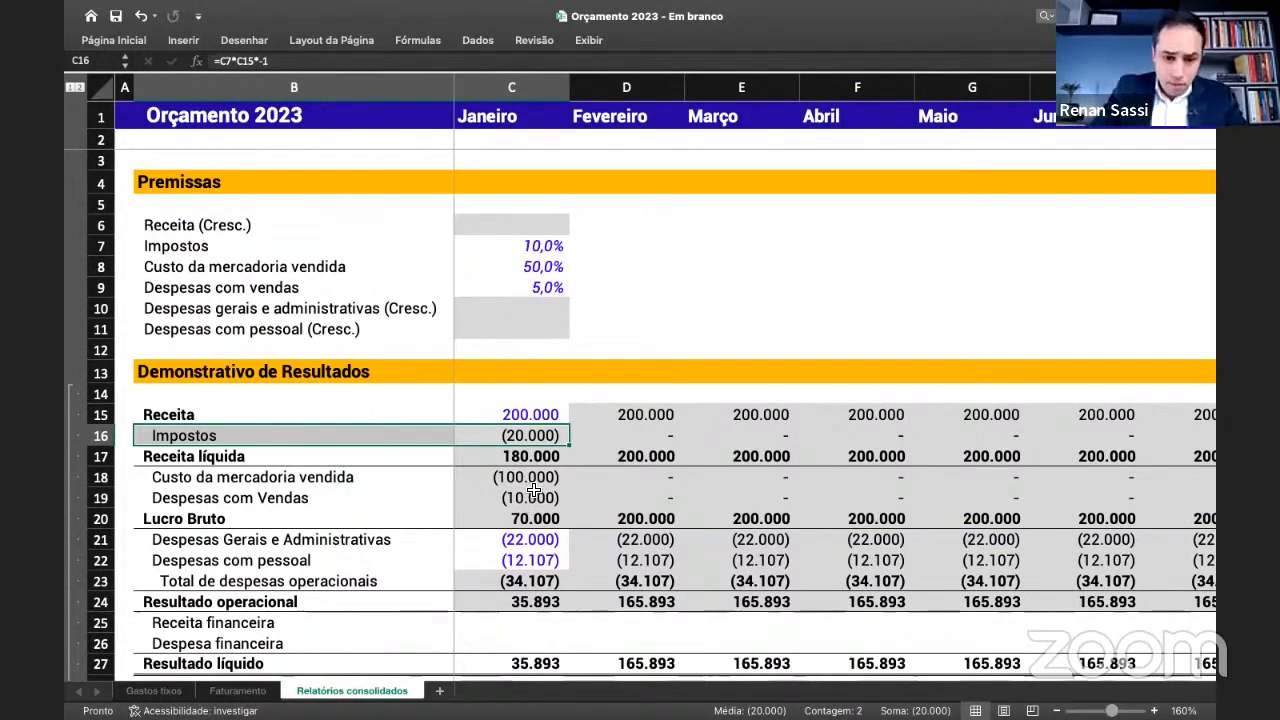
drag(536, 477, 420, 477)
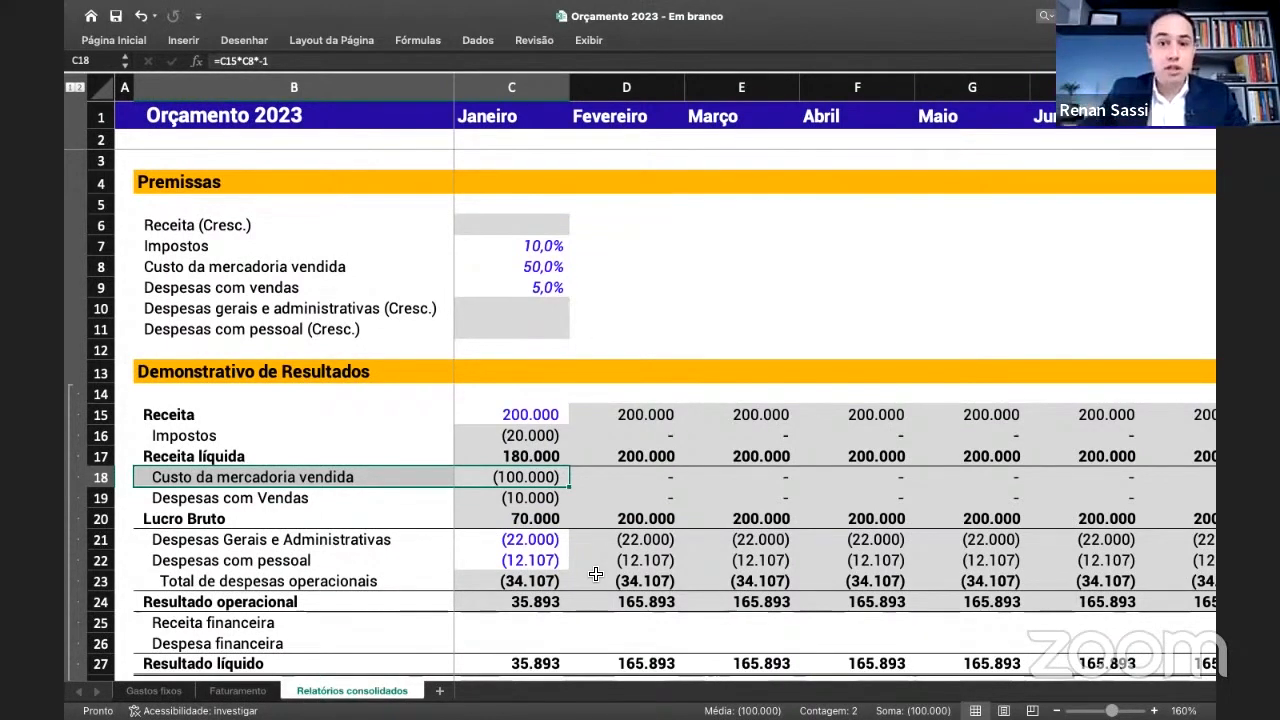
- Review January's Receita, Despesas com Vendas and Lucro Bruto, plus the Despesas Gerais e Administrativas and Despesas com pessoal lines
click(560, 415)
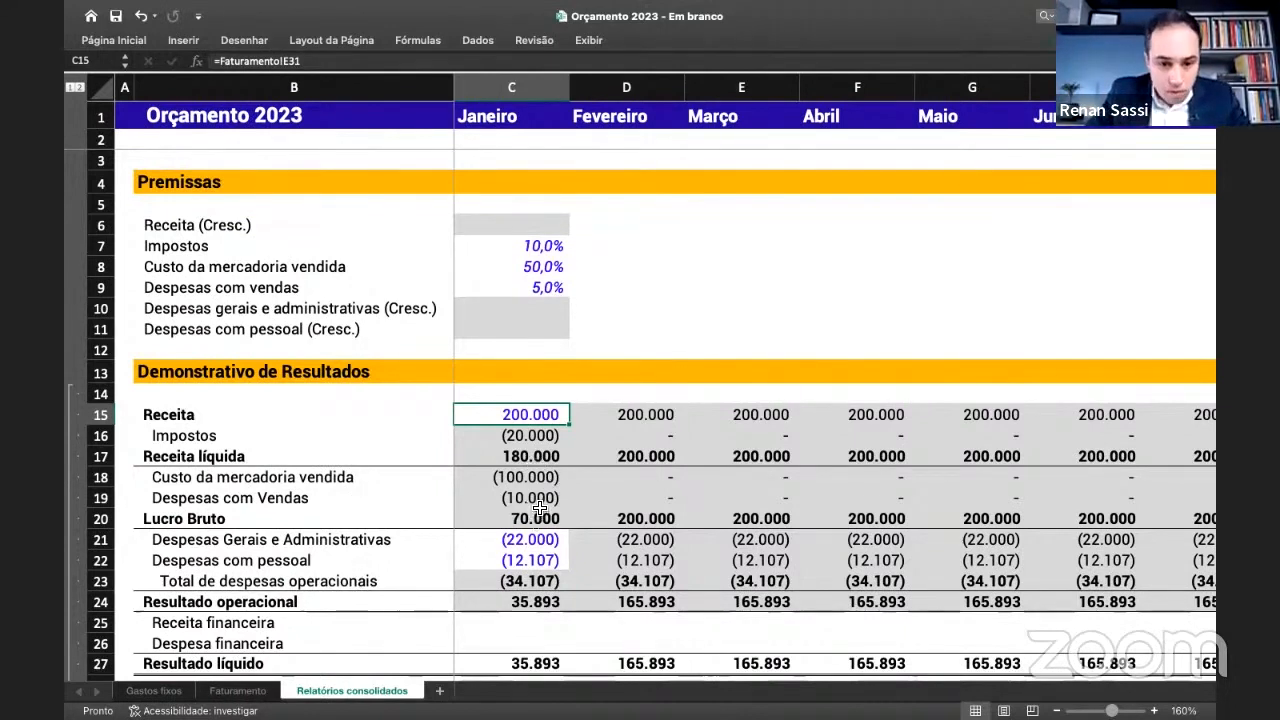
click(535, 498)
shift+click(433, 505)
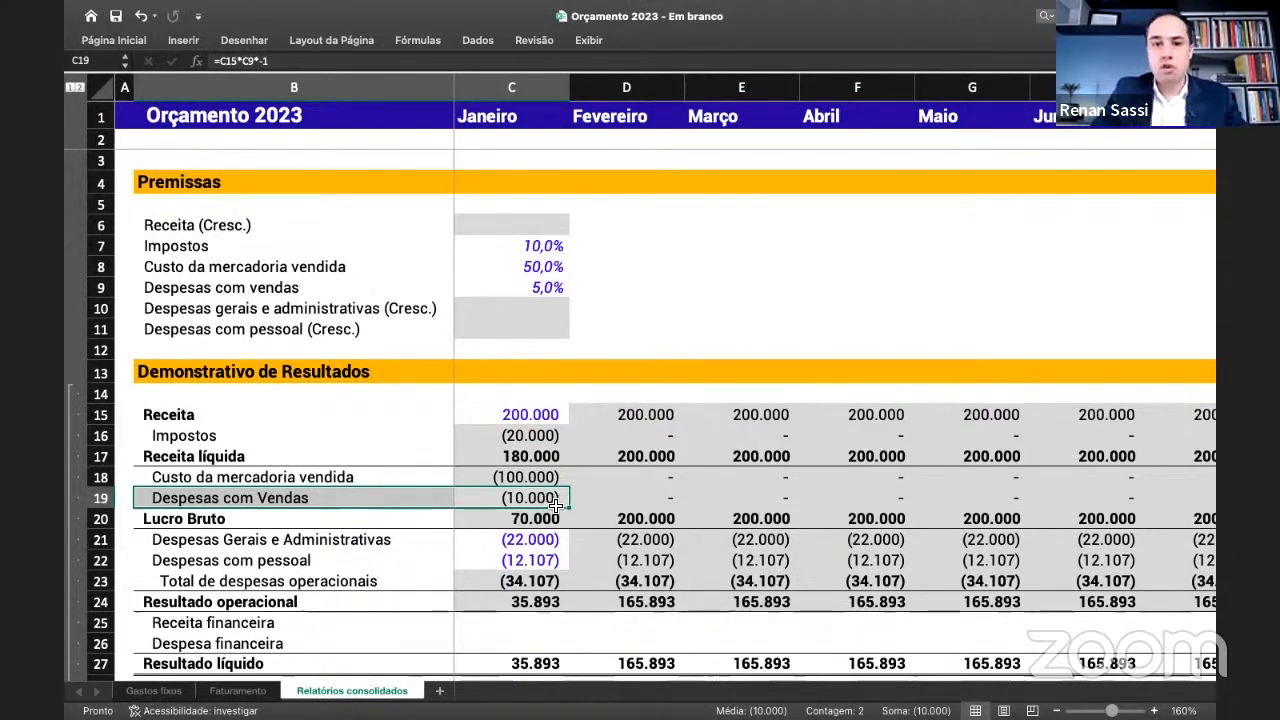
click(621, 501)
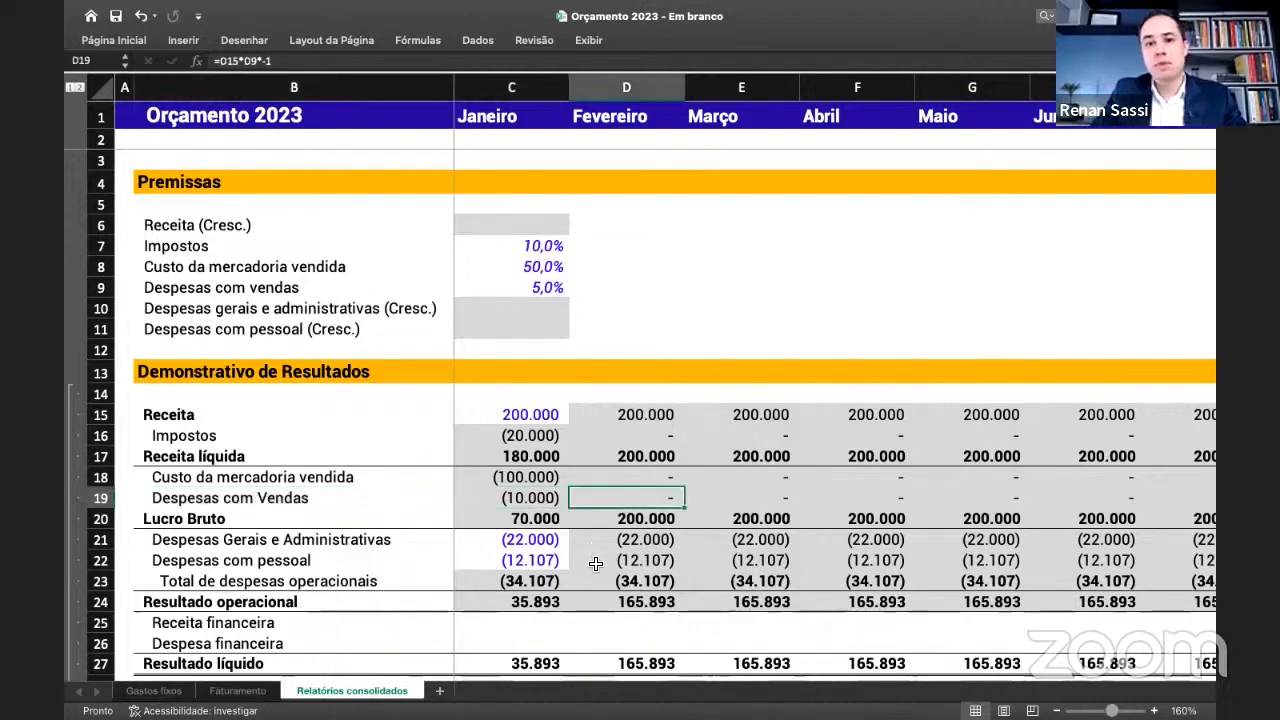
click(565, 500)
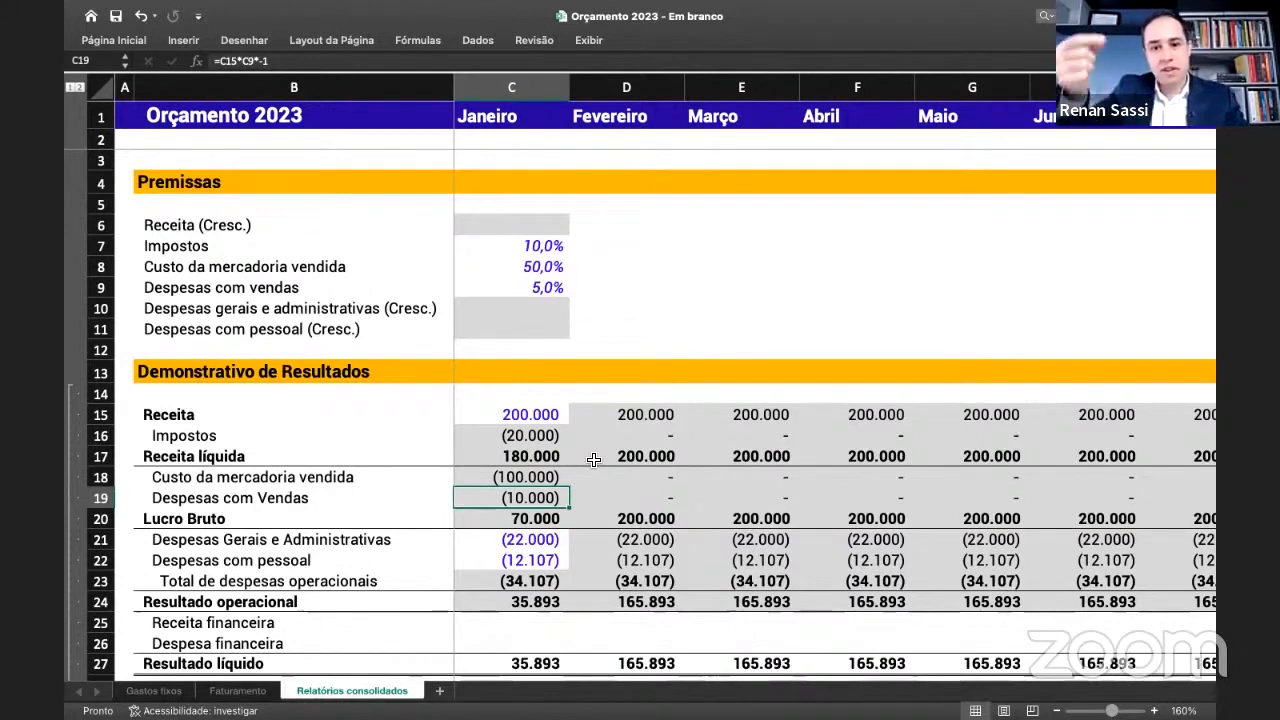
click(552, 522)
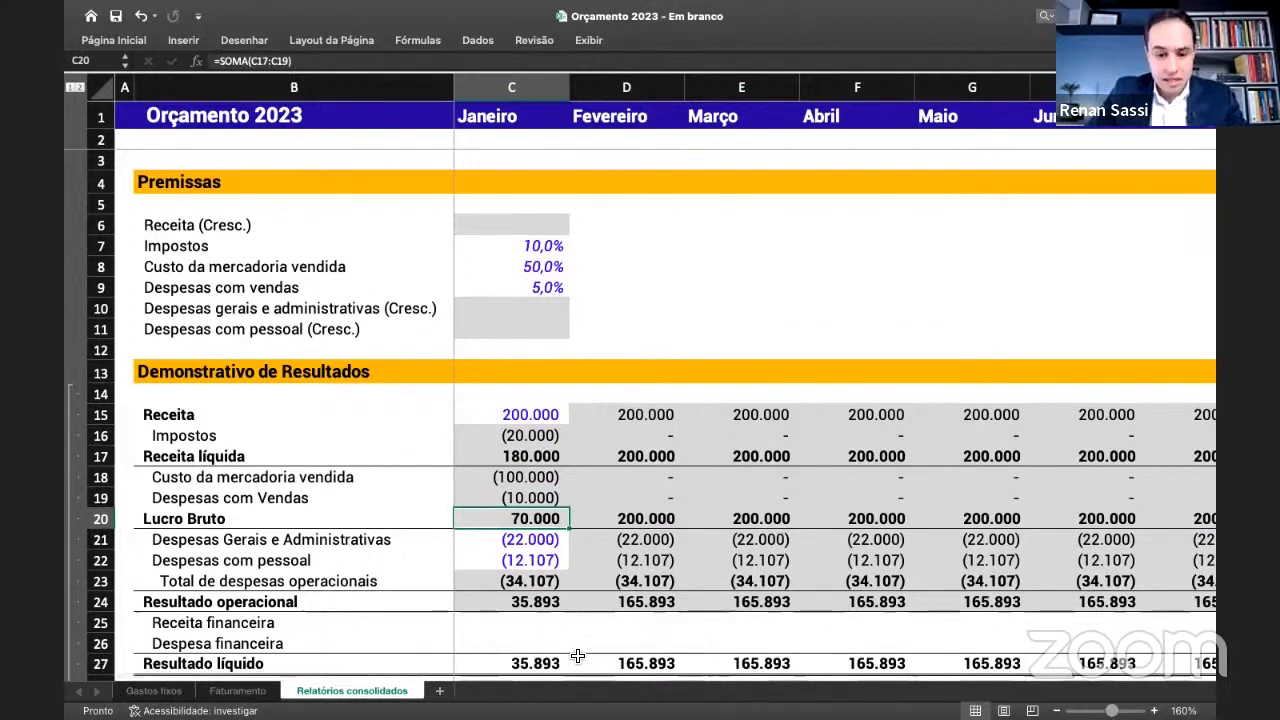
drag(528, 540, 523, 563)
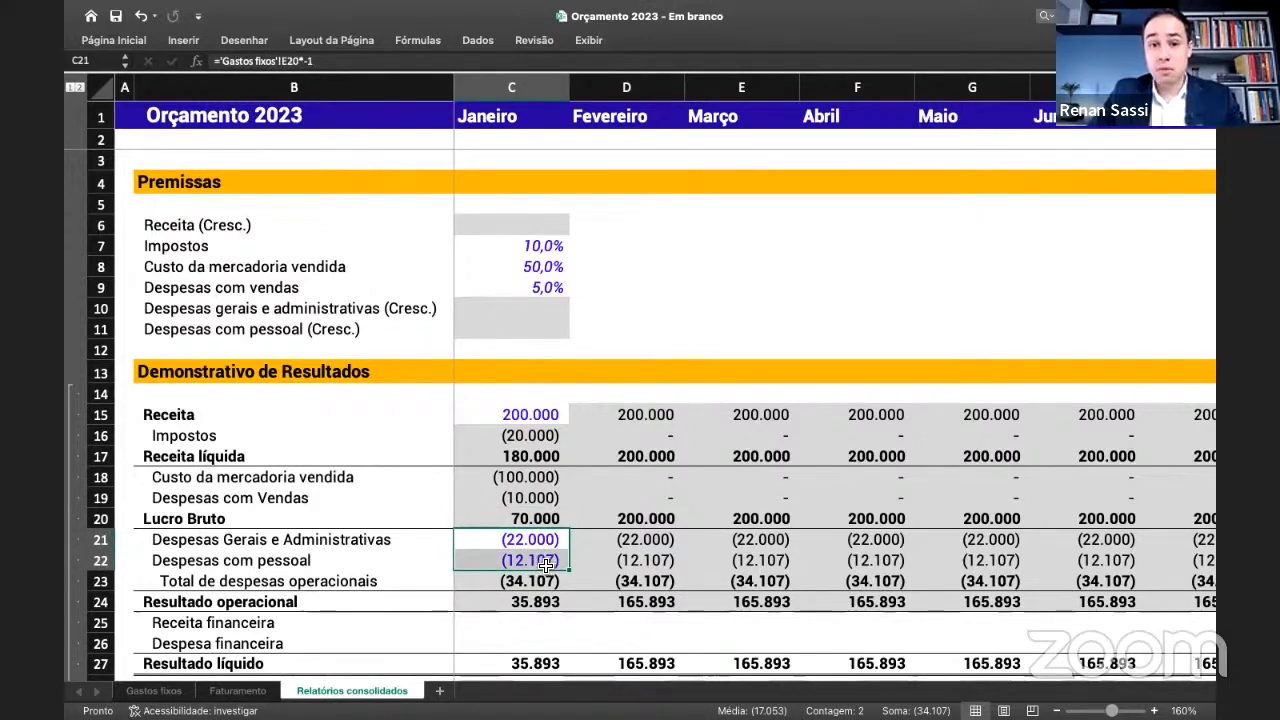
drag(537, 540, 419, 547)
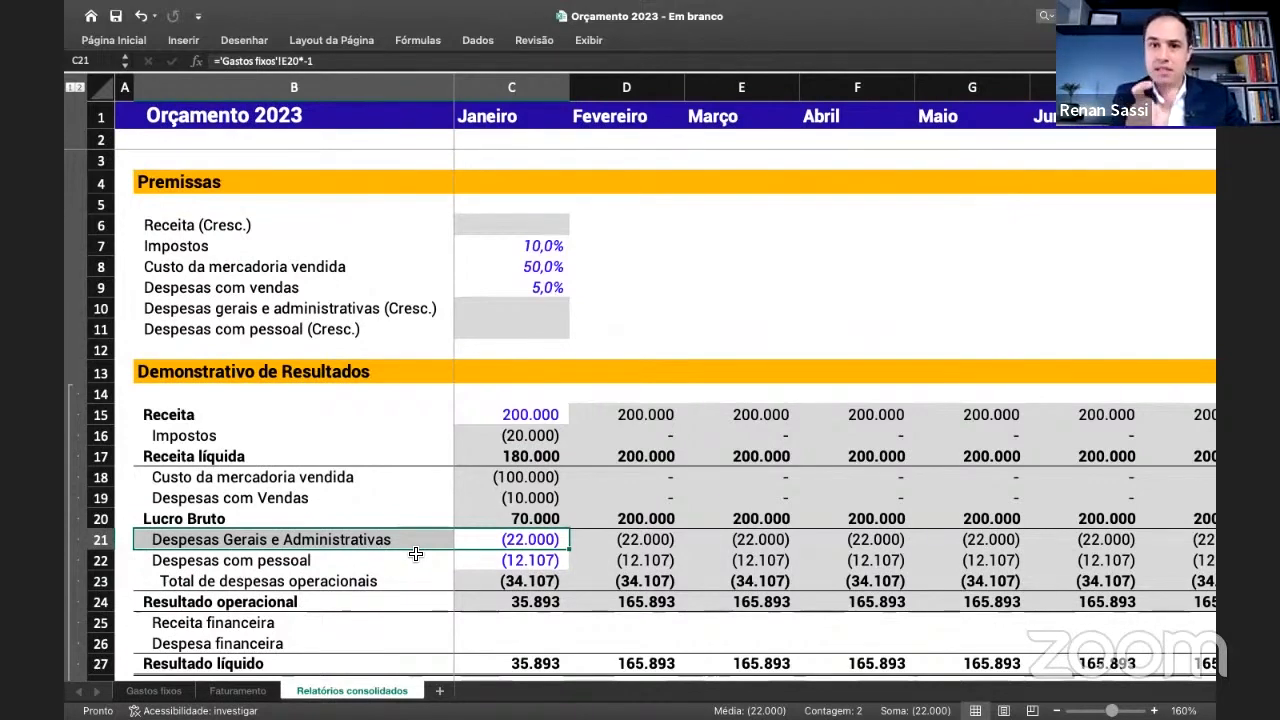
- Review the amounts of Despesa 1 to Despesa 8 under Despesas gerais e administrativas on the Gastos fixos sheet
click(154, 691)
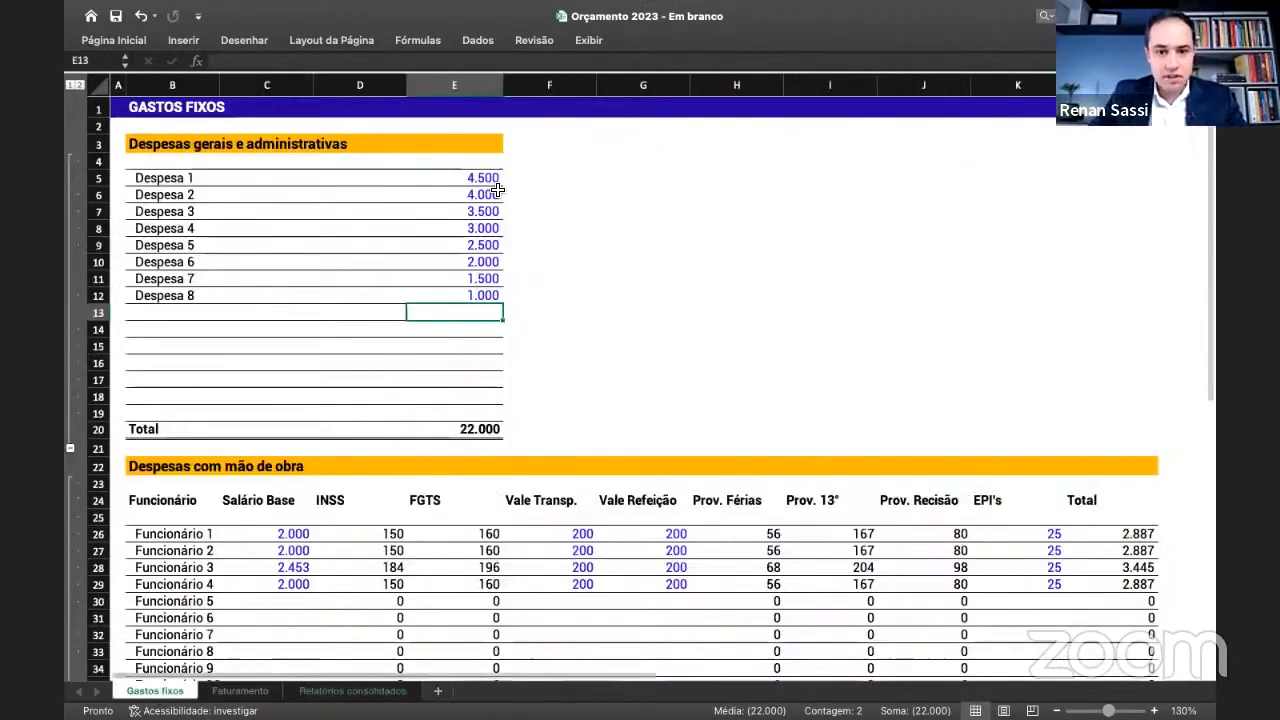
drag(478, 178, 474, 296)
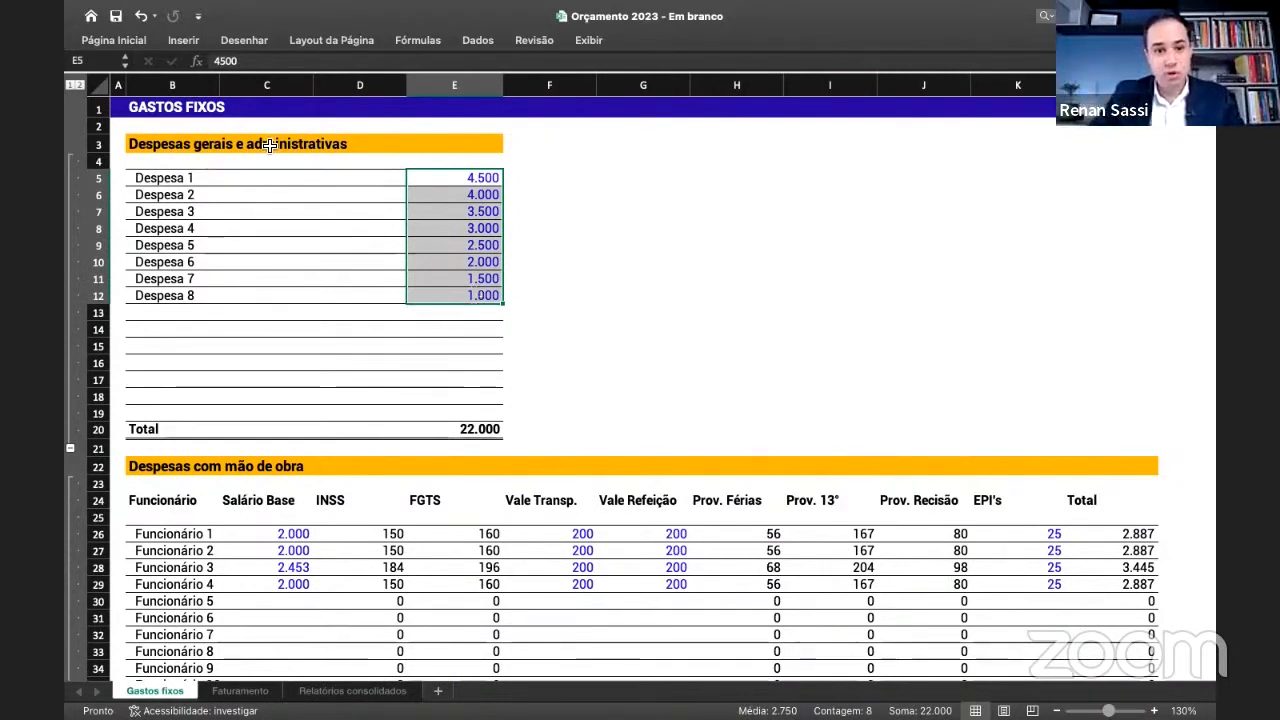
click(567, 198)
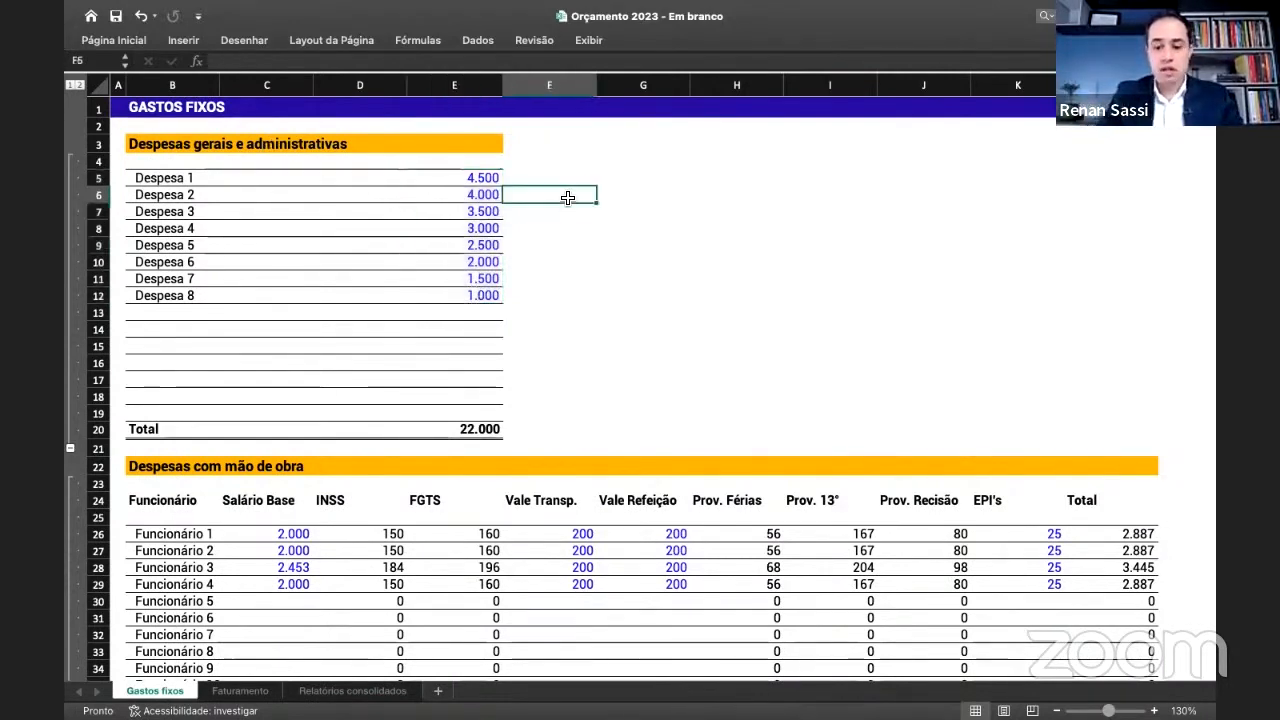
- Enter 5000 in cell G6 beside the expense list and divide it by 12 in G7 with =G6/12
key(Right)
text(5000)
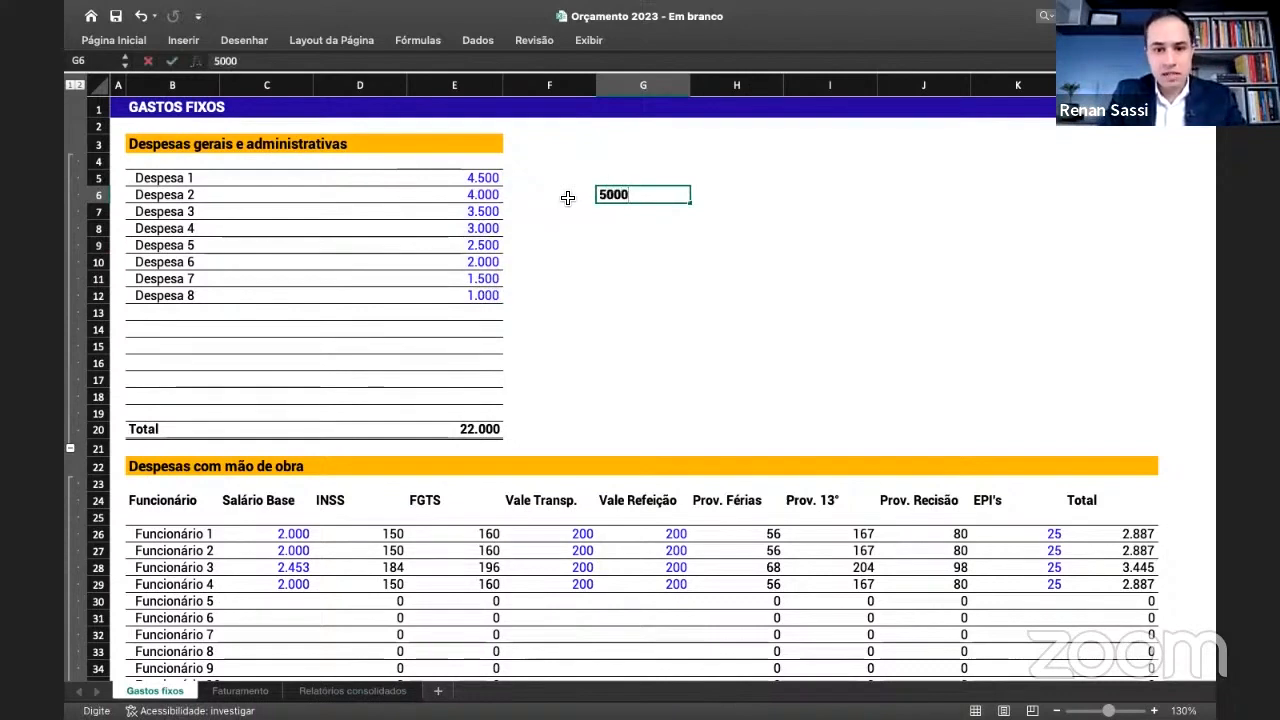
key(Return)
text(=)
key(Up)
text(/12)
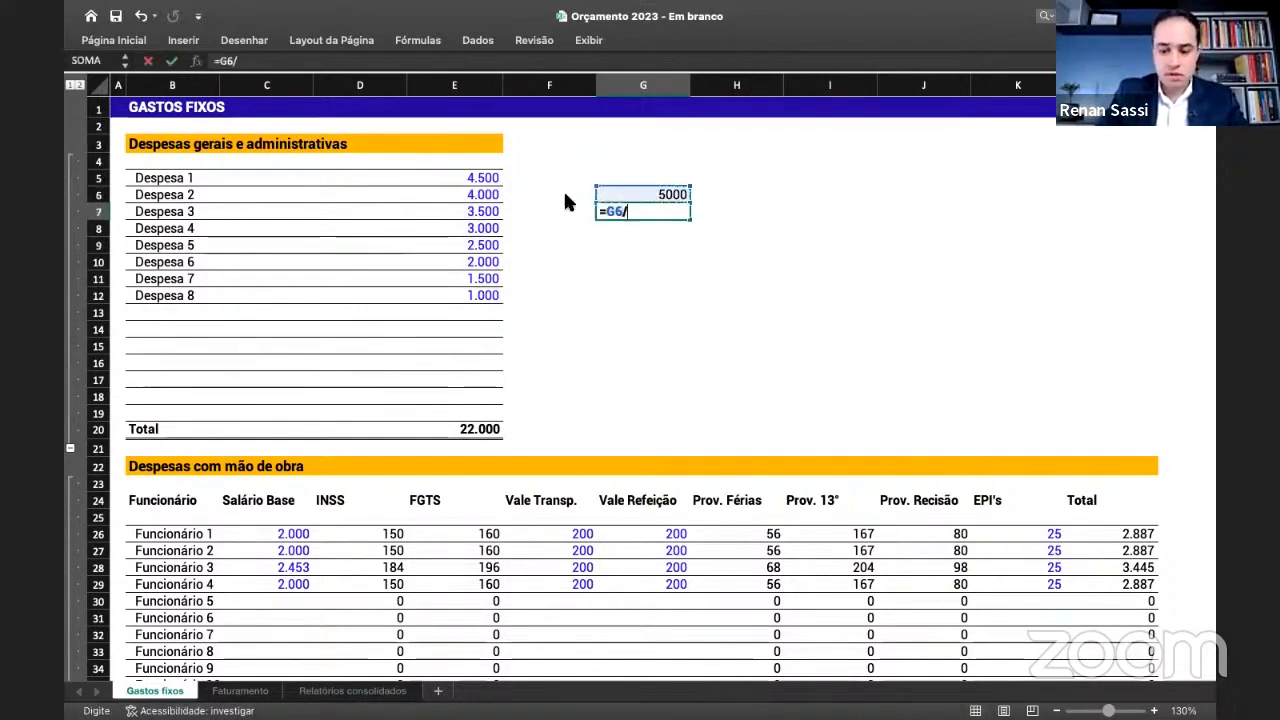
key(Return)
key(Down)
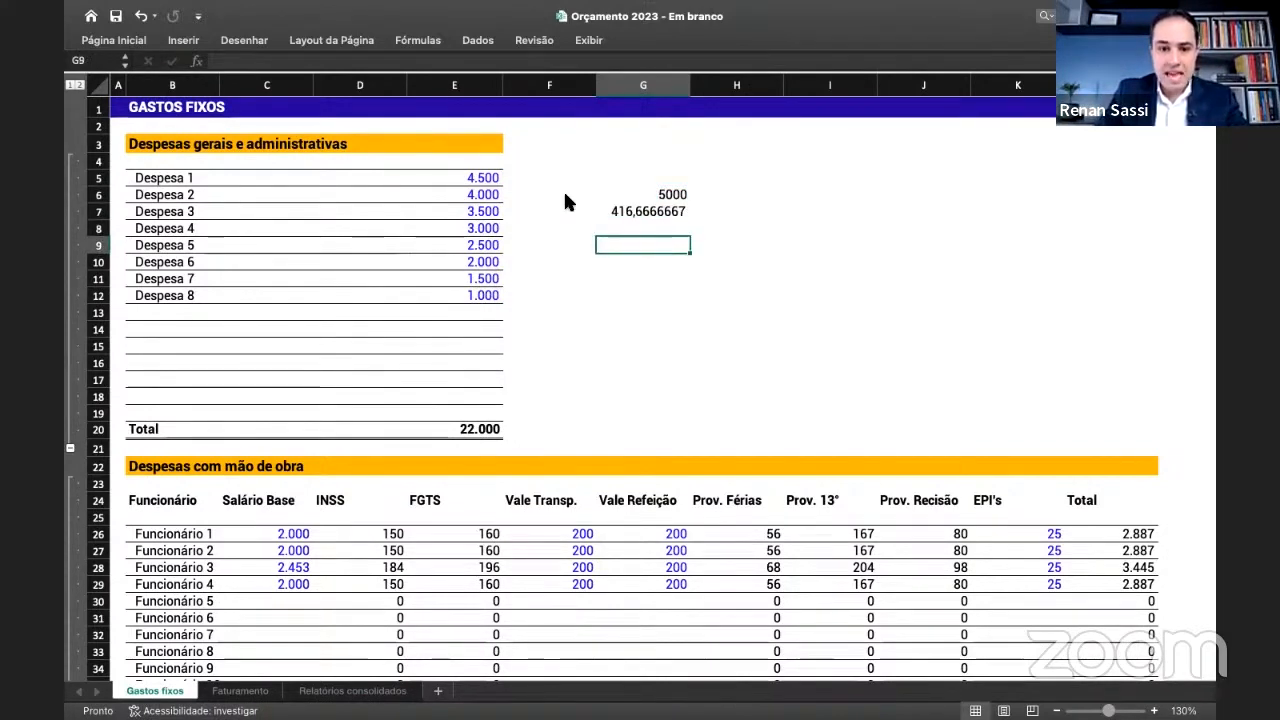
- Link the amount in the first empty expense row, E13, to the divided value with =G7 and check both source and result
key(Down)
key(Down)
key(Left)
key(Down)
key(Left)
key(Down)
text(=G7)
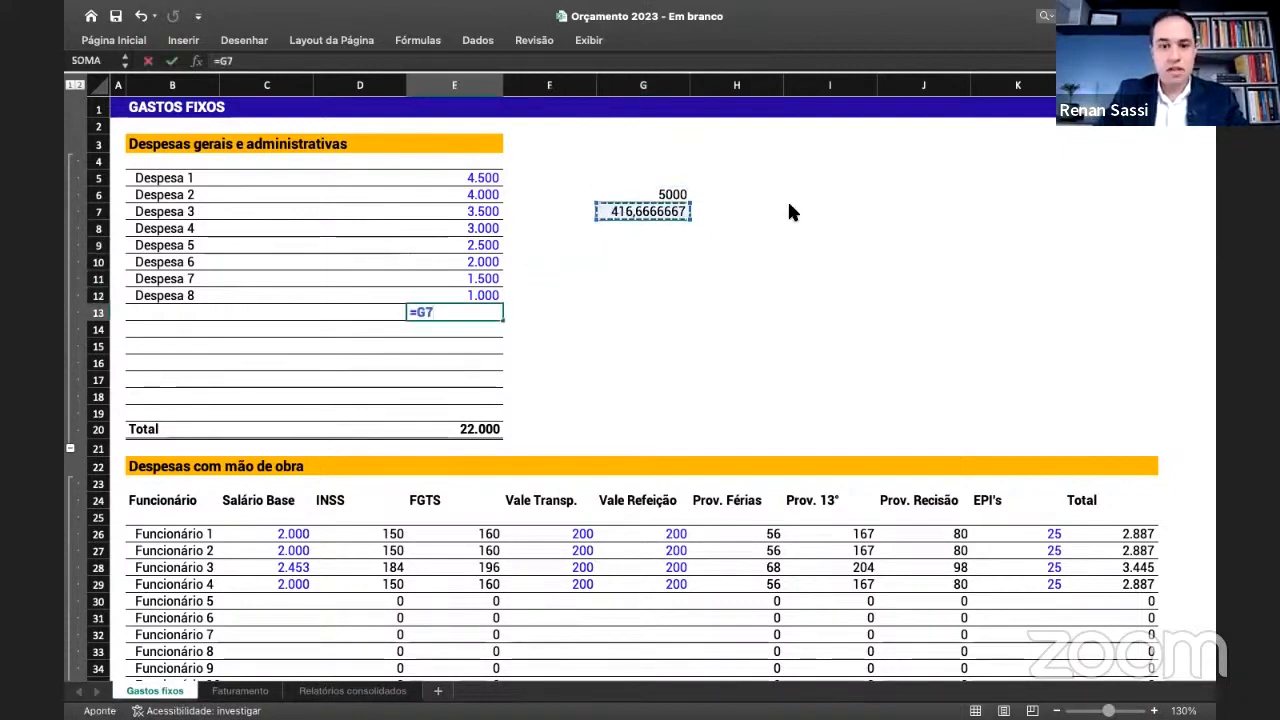
key(Return)
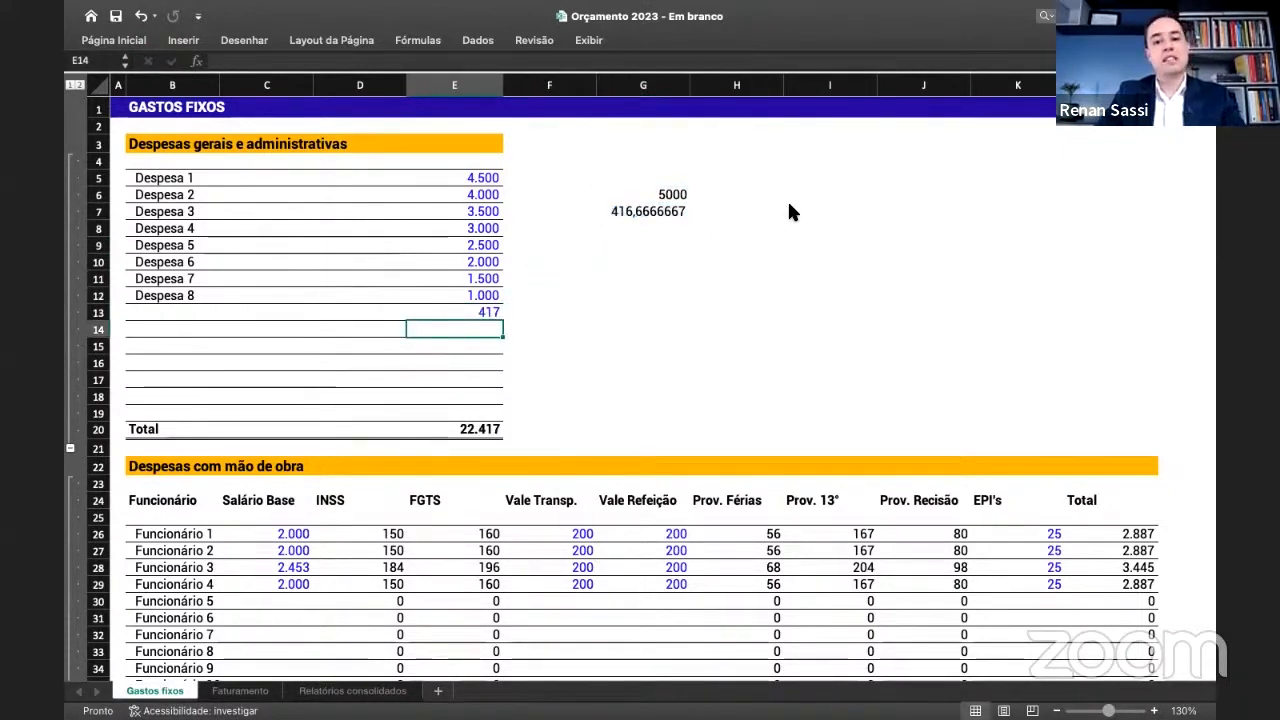
click(668, 198)
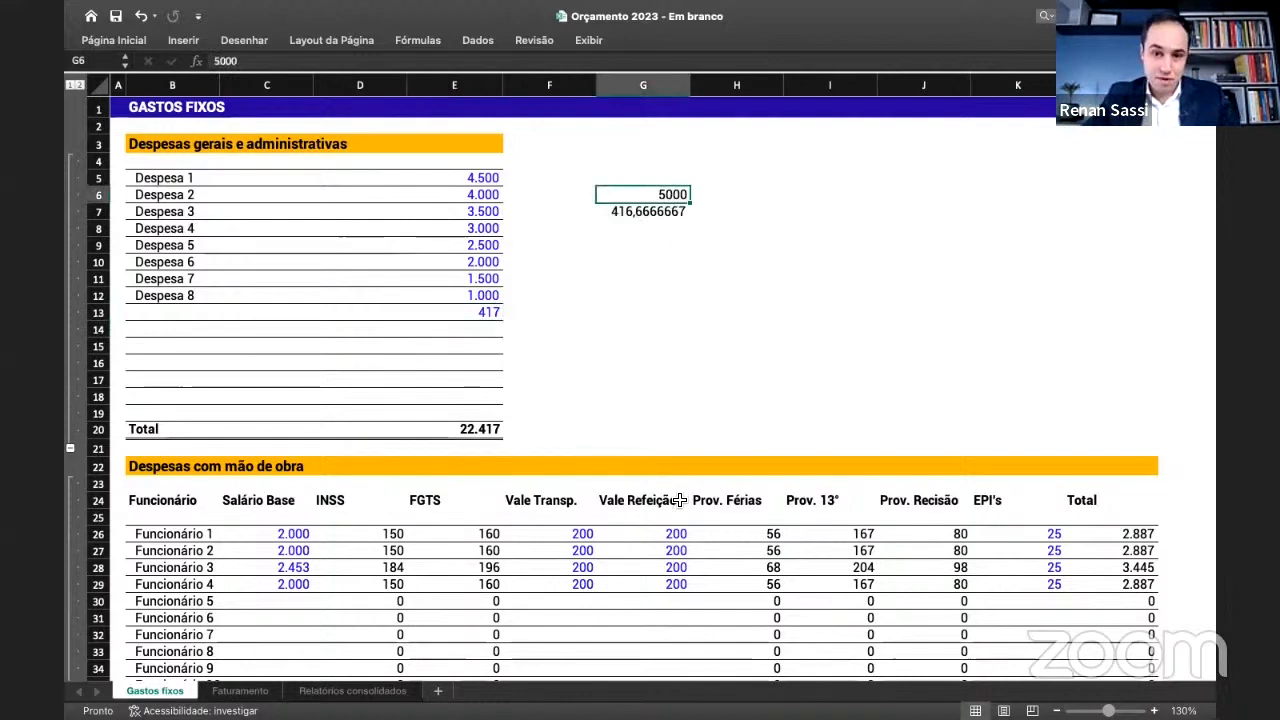
click(497, 314)
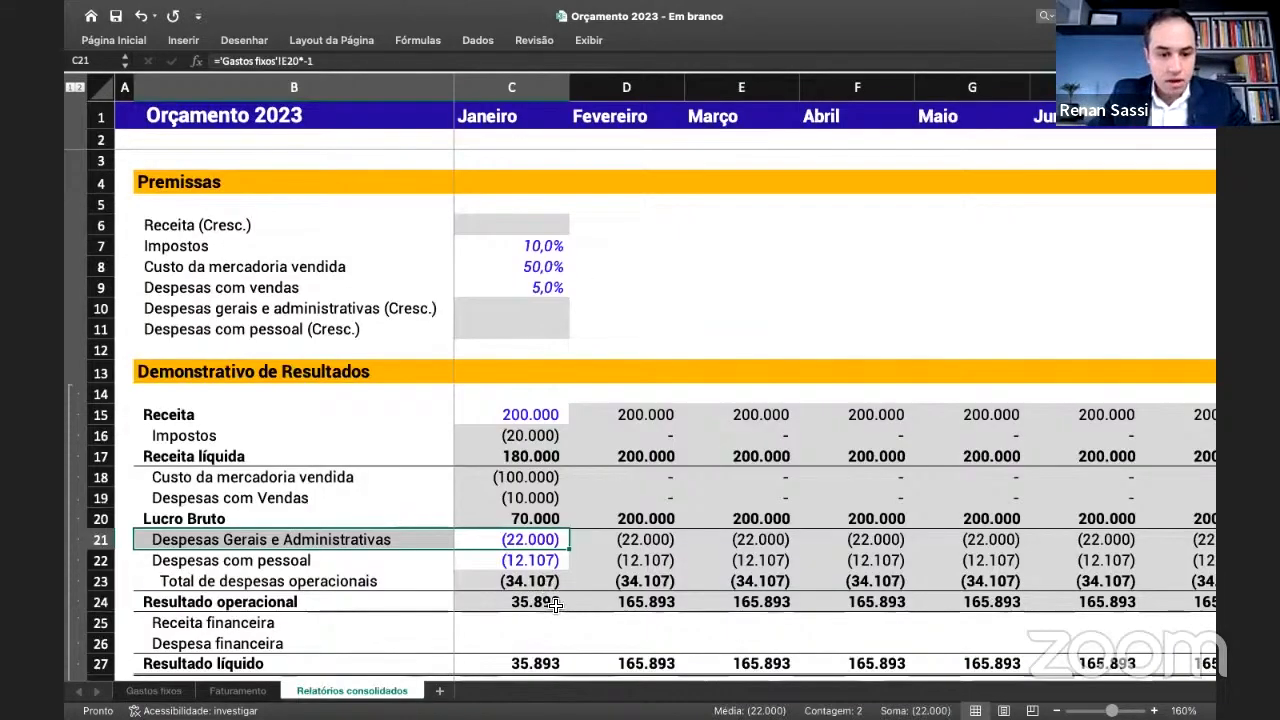
- Examine January's Resultado operacional formula on Relatórios consolidados and the lines from Lucro Bruto down to it
key(F2)
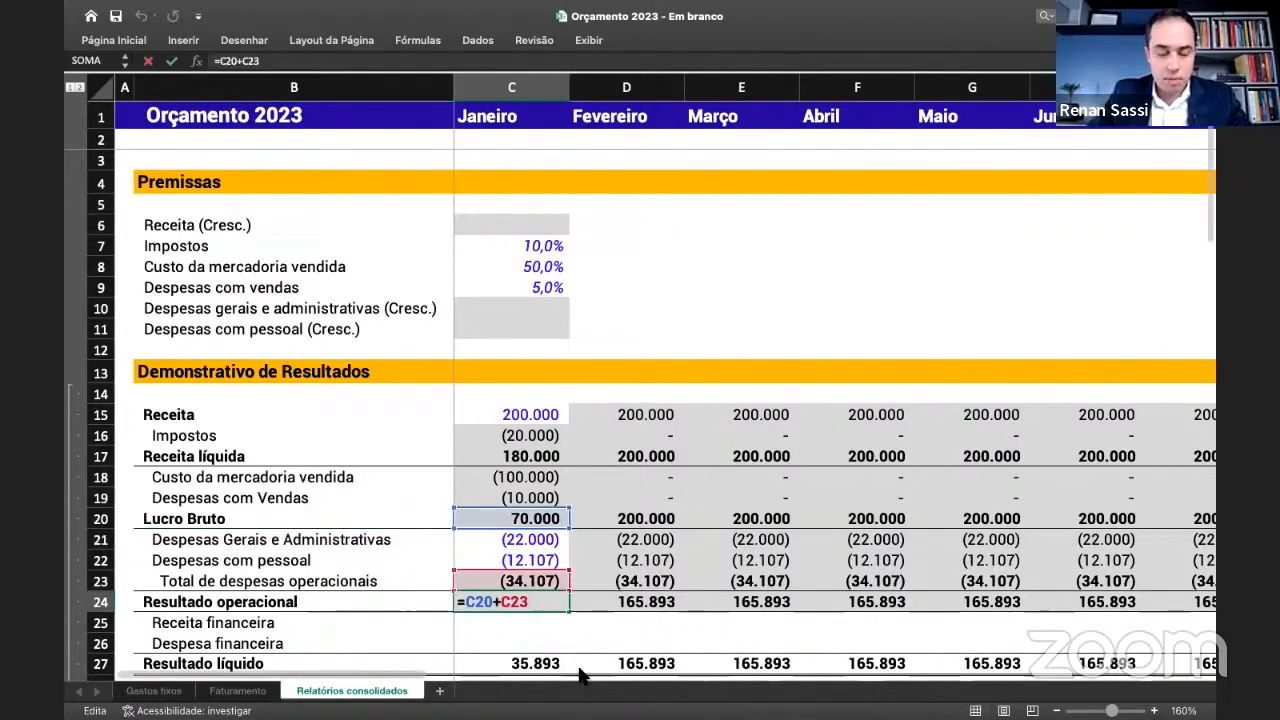
key(Return)
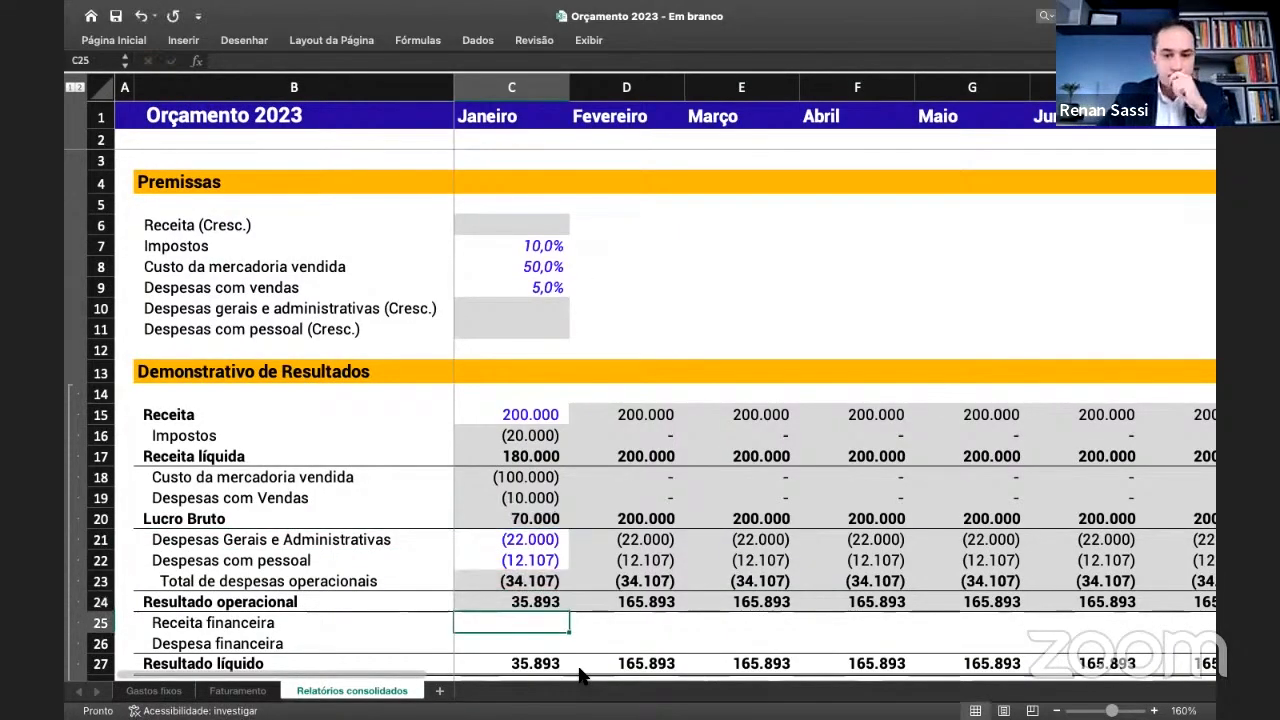
click(553, 522)
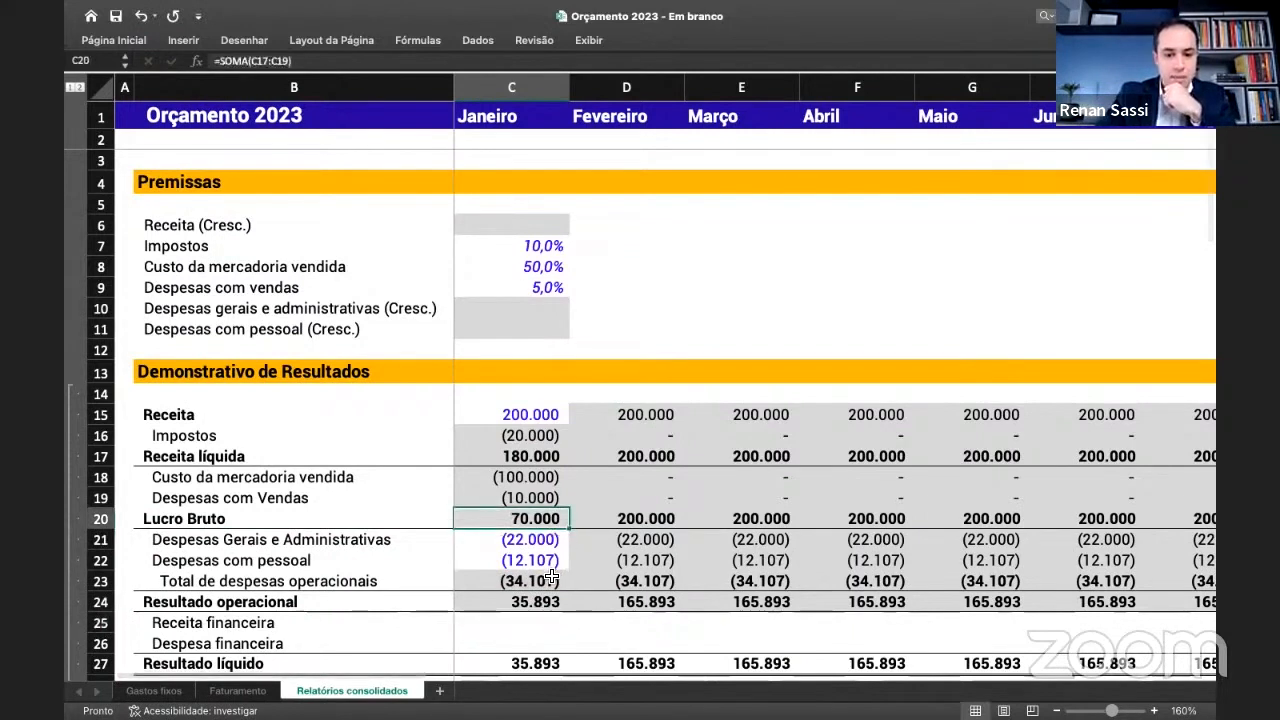
key(Down)
key(Down)
key(Down)
key(Down)
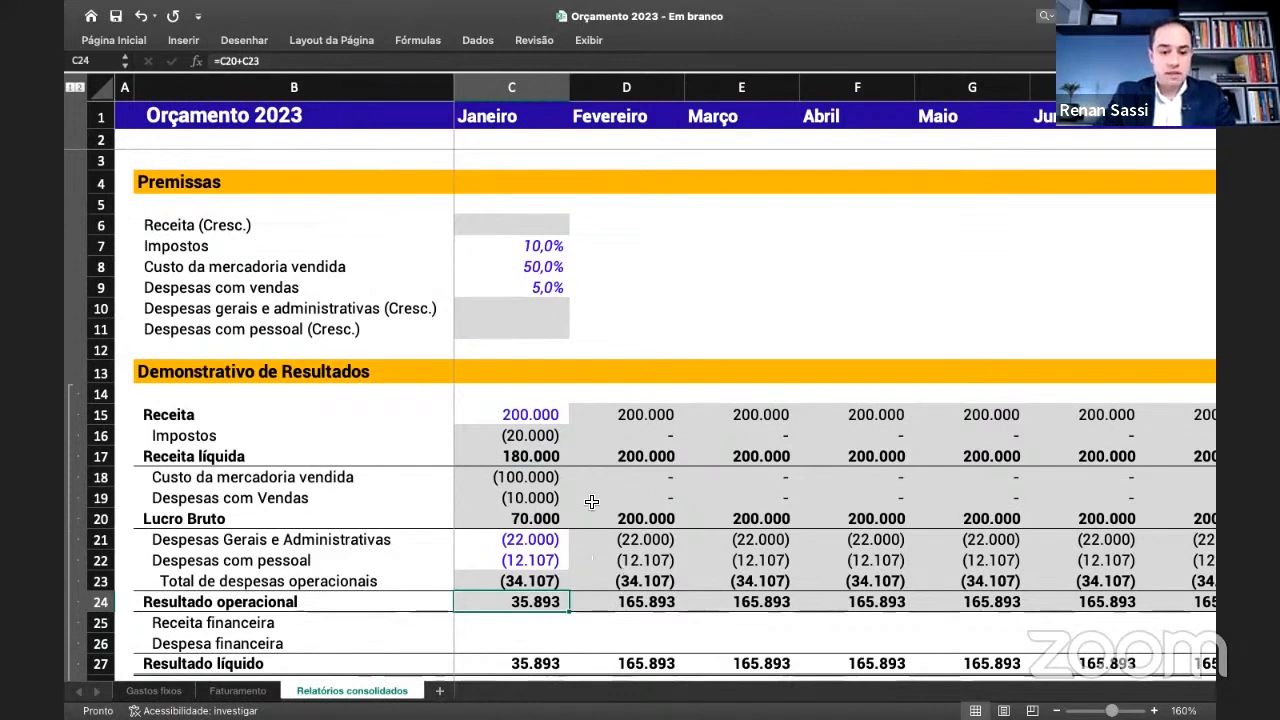
- Set January's Receita financeira to 2000 in the Demonstrativo de Resultados
drag(168, 628, 489, 638)
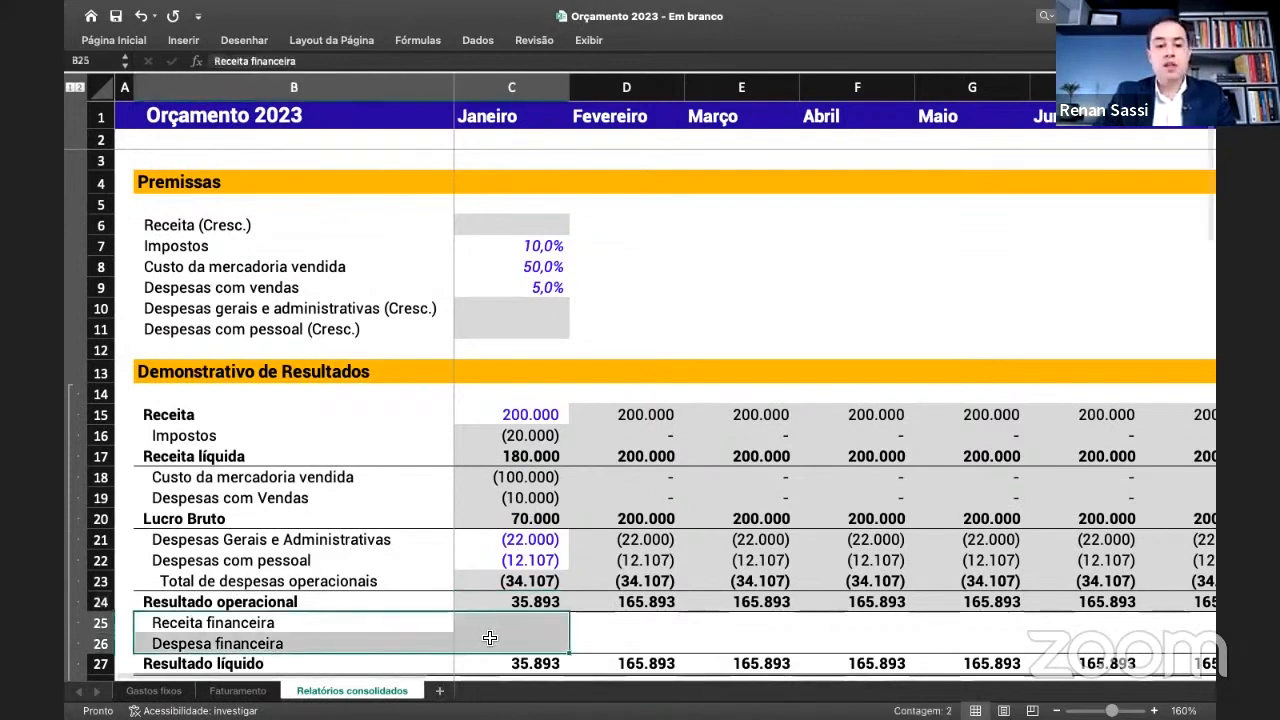
click(515, 623)
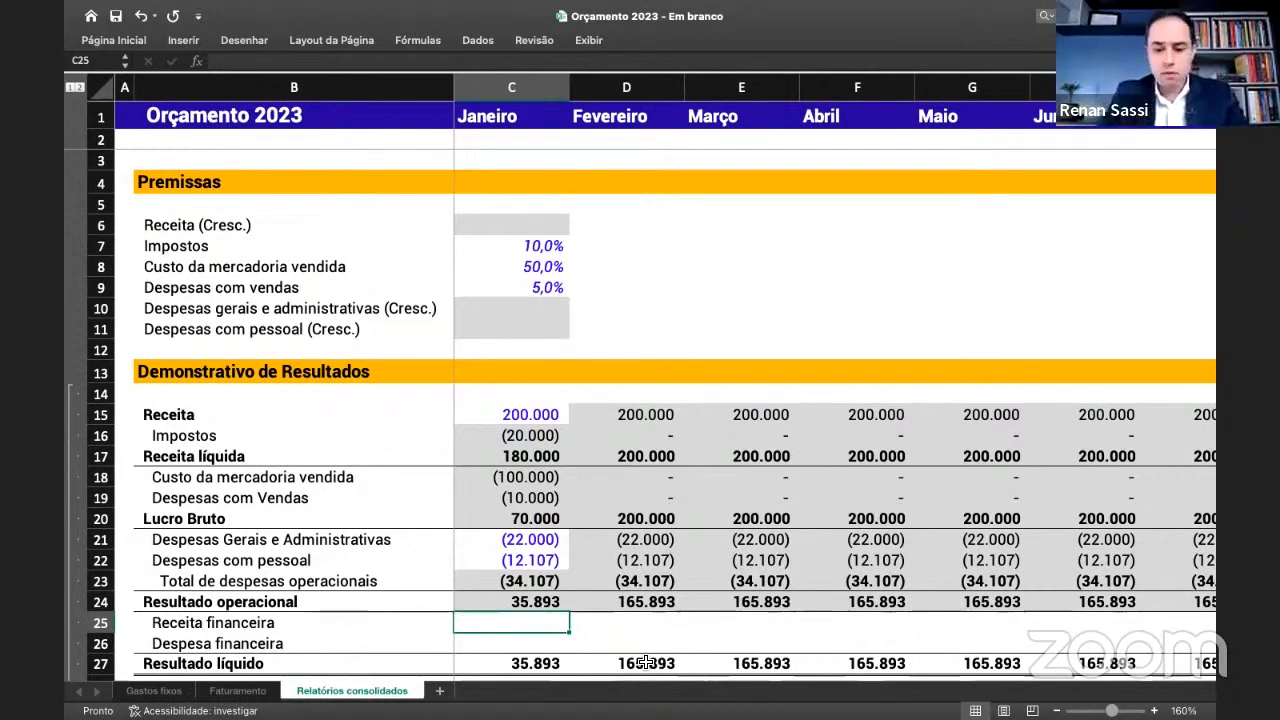
text(200)
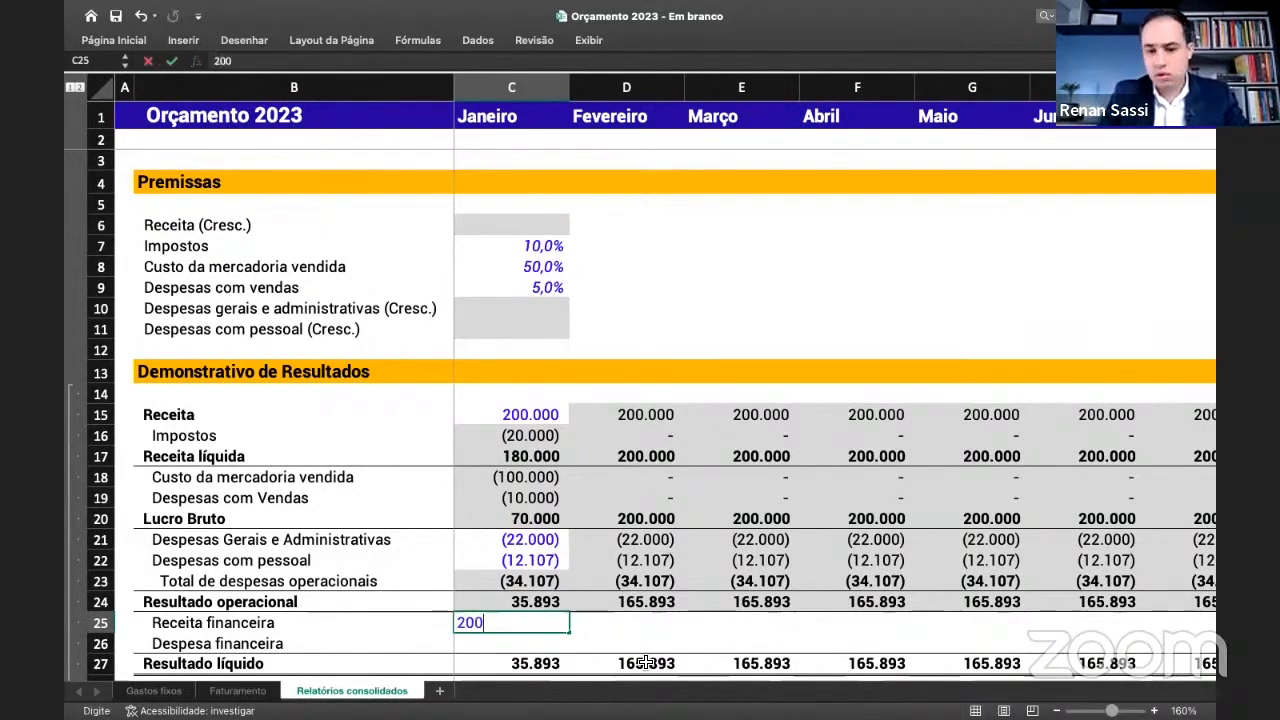
text(.0)
key(BackSpace)
key(BackSpace)
key(BackSpace)
key(BackSpace)
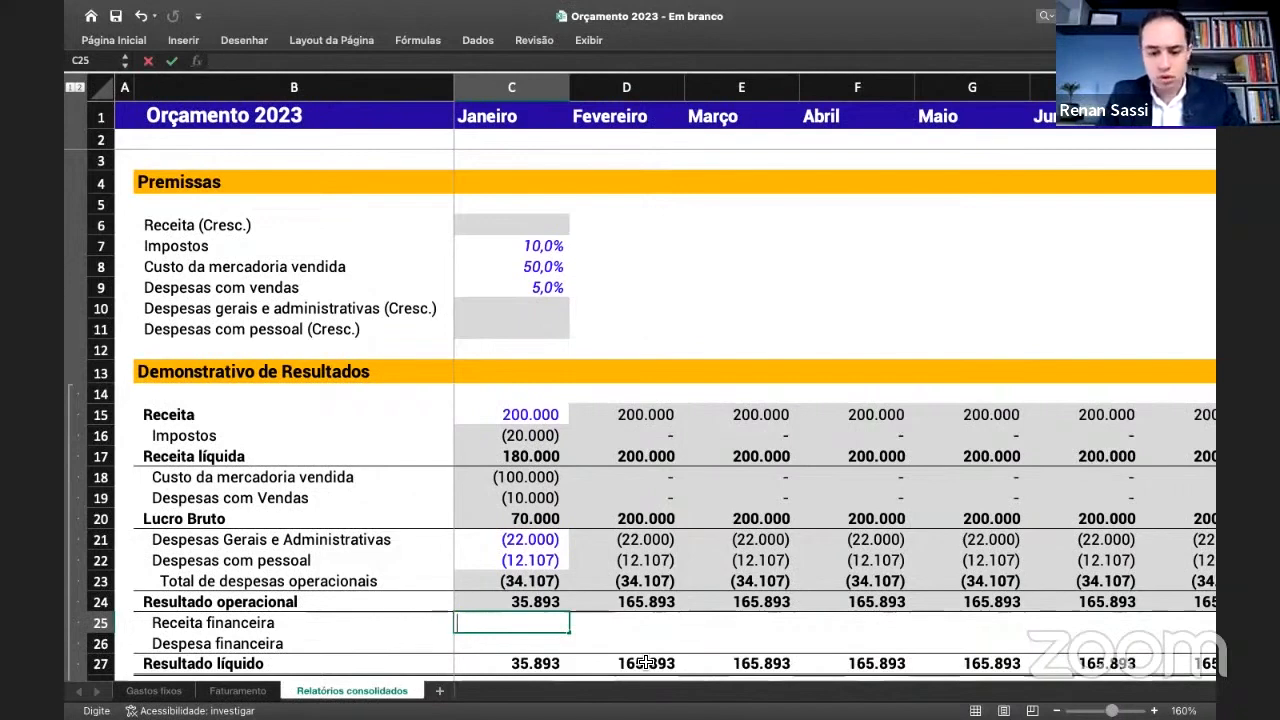
text(2.0)
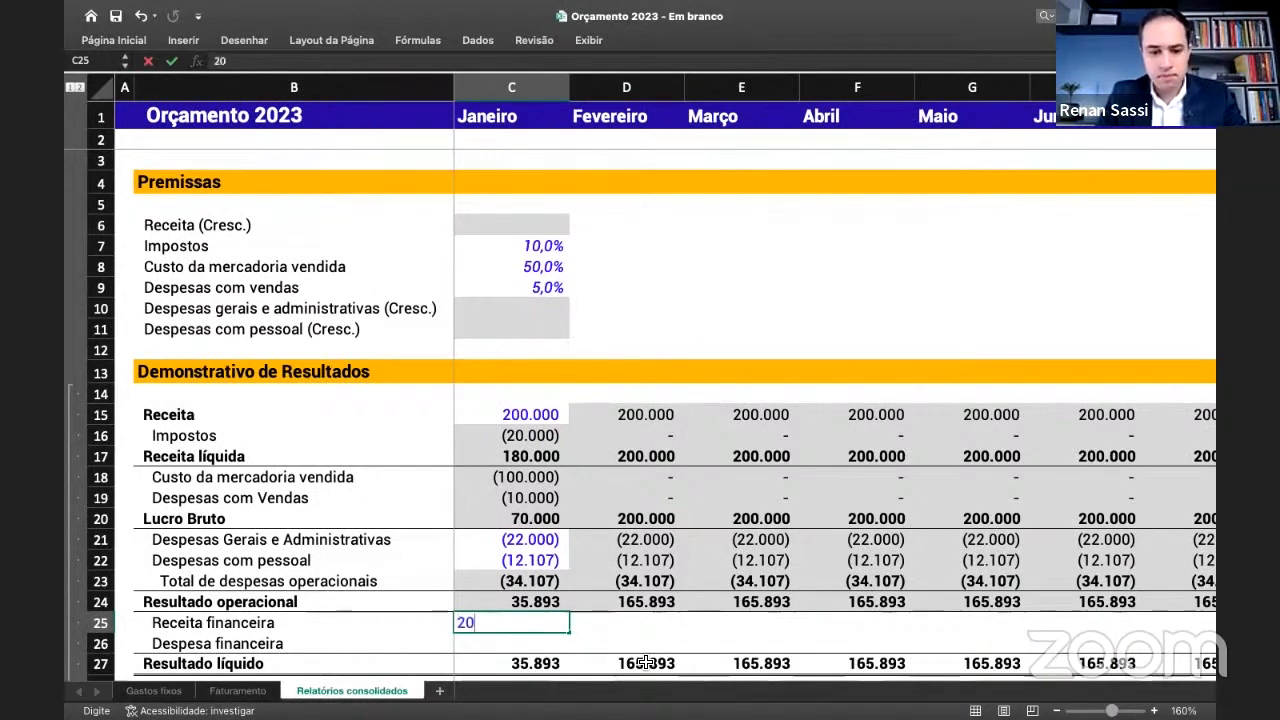
text(00)
key(Return)
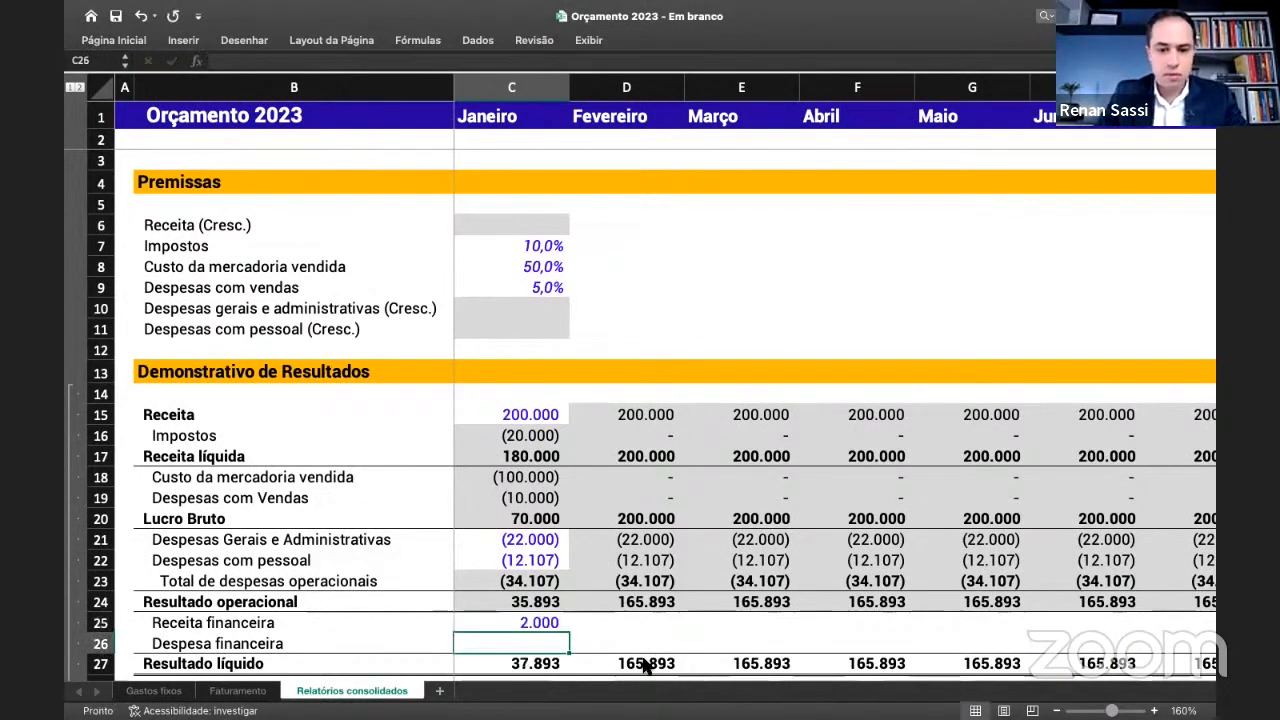
key(Up)
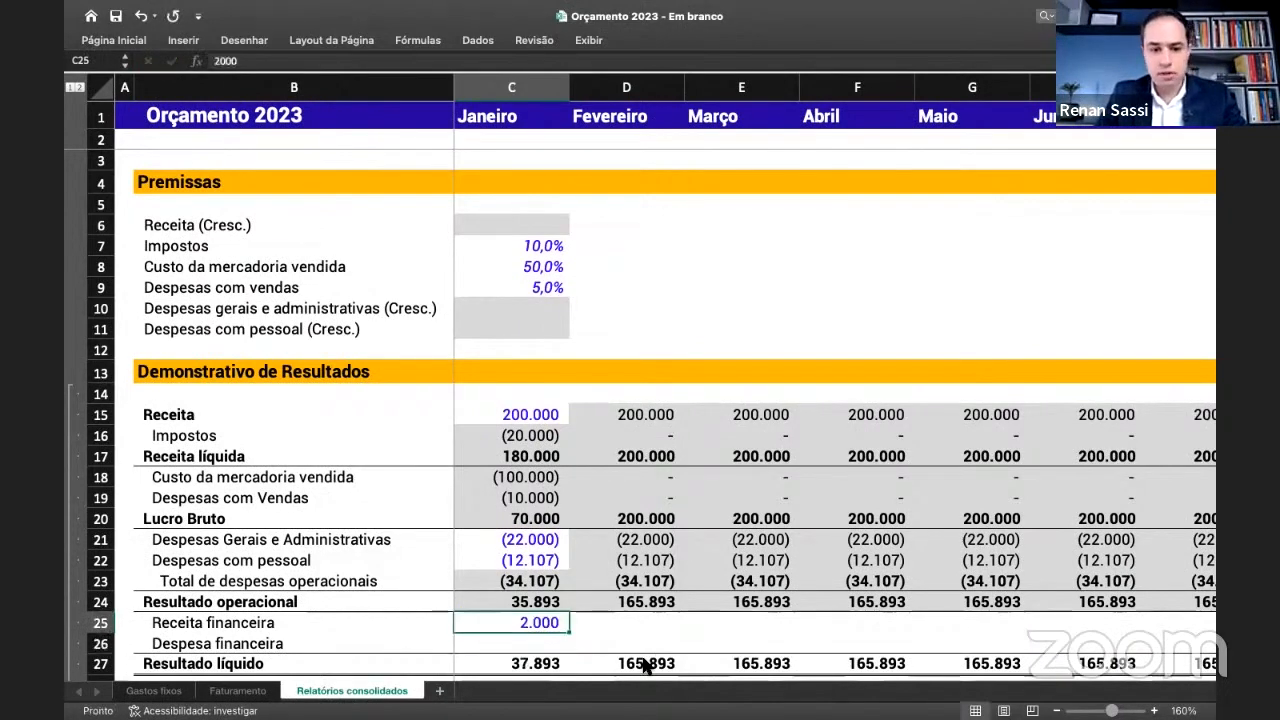
- Enter January's Despesa financeira as a negative amount of -2000
click(557, 643)
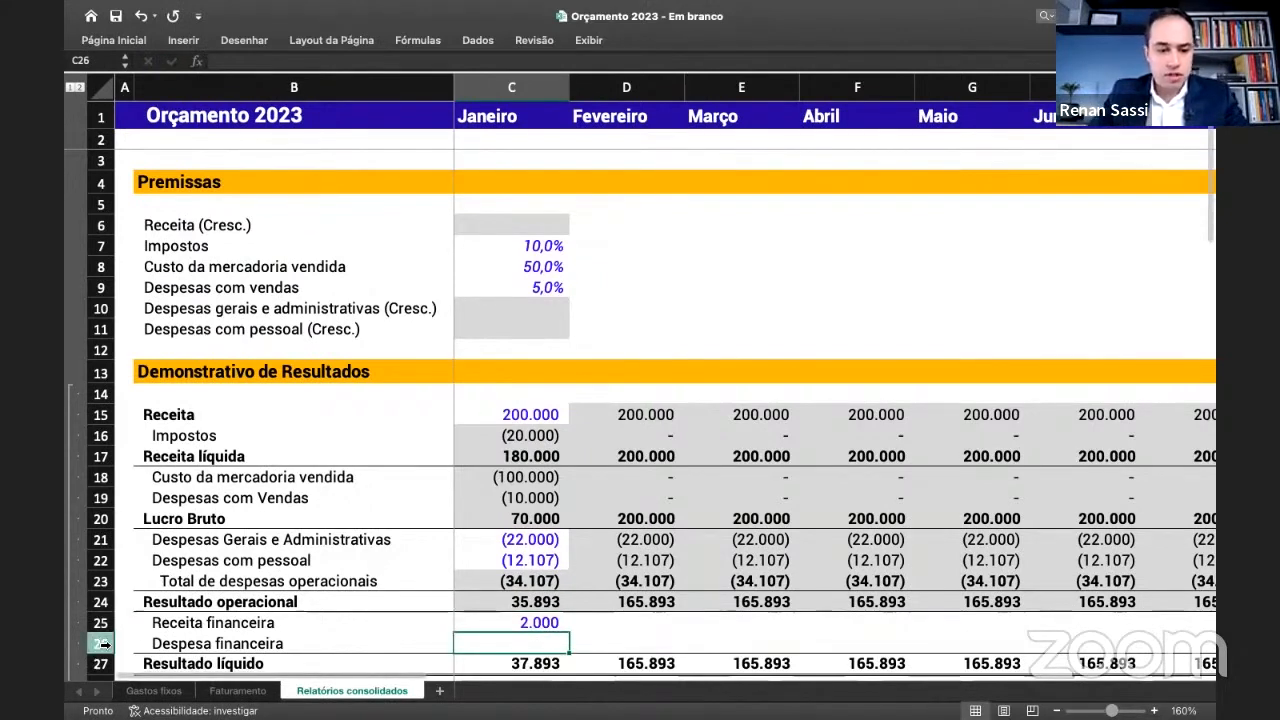
click(101, 644)
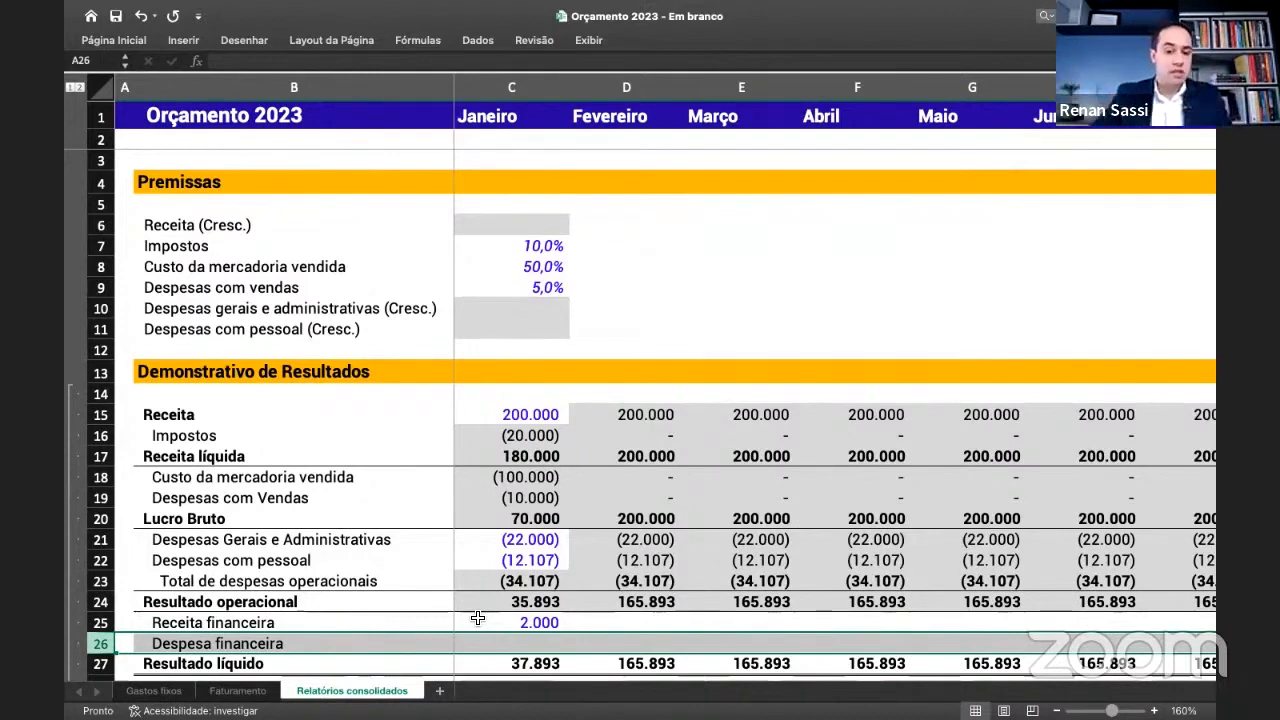
click(110, 539)
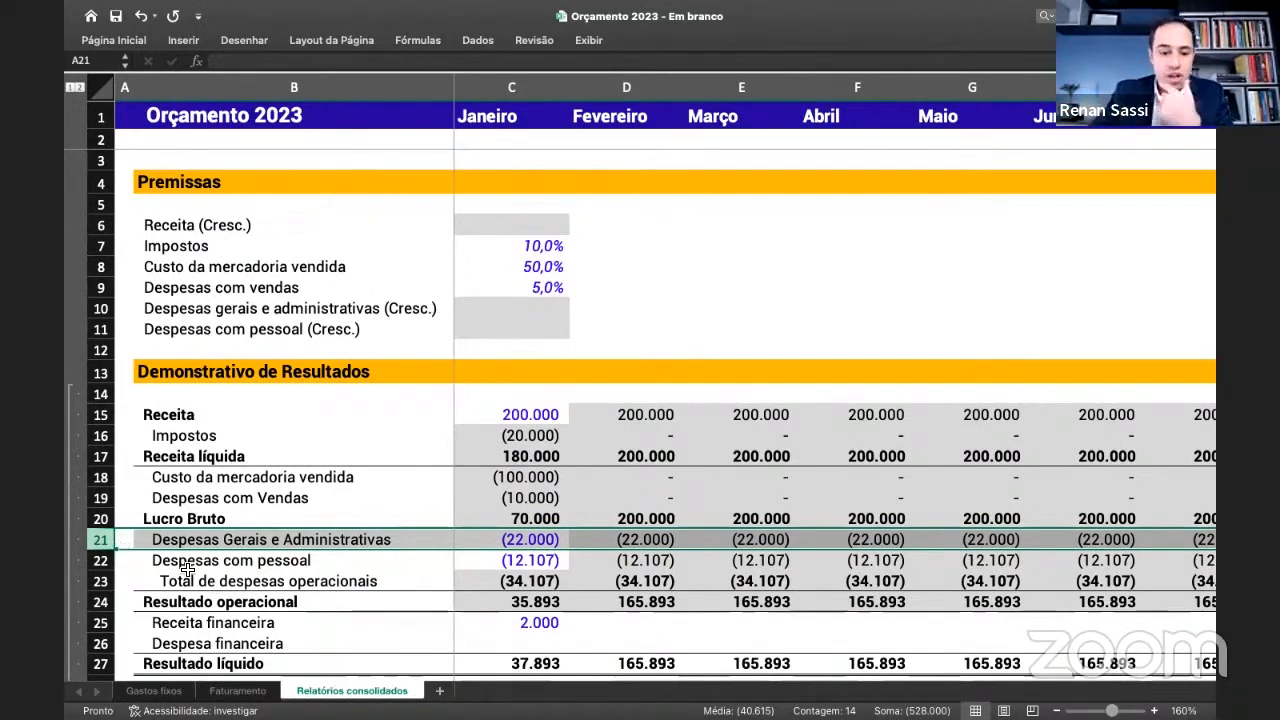
click(515, 643)
text(-2000)
key(Return)
key(Up)
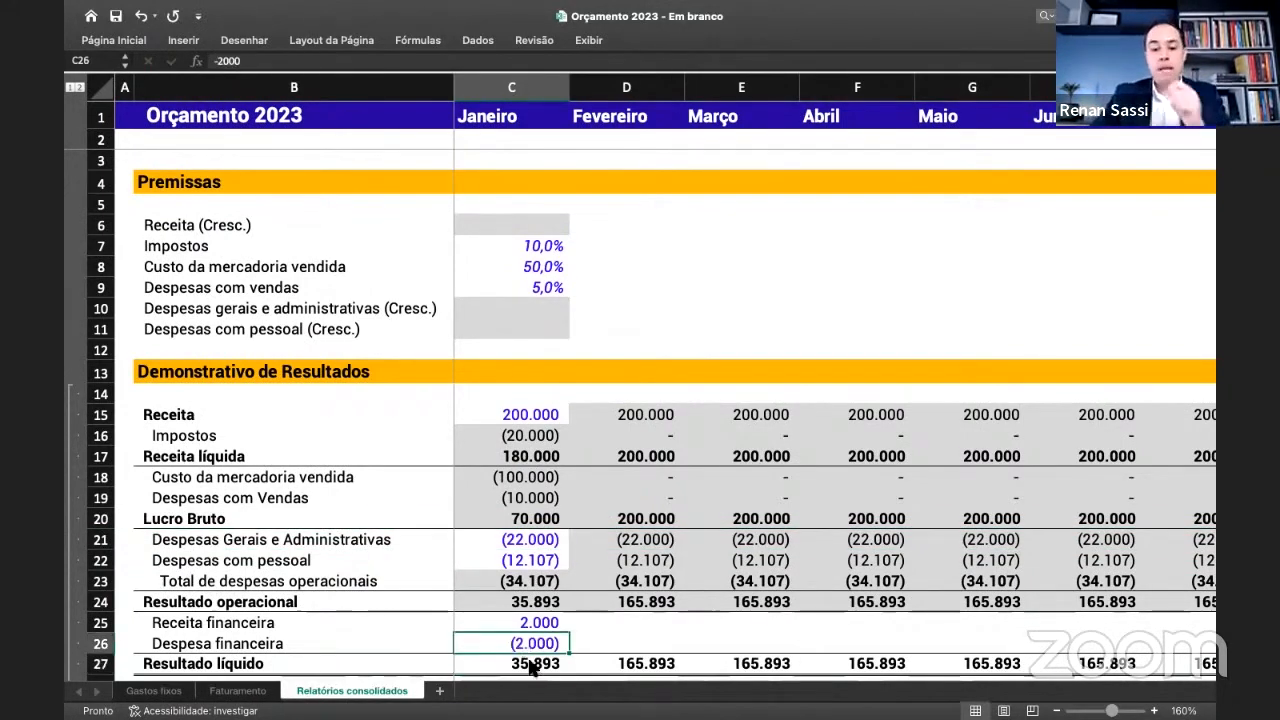
- Try a January Despesa financeira of -10000
click(101, 643)
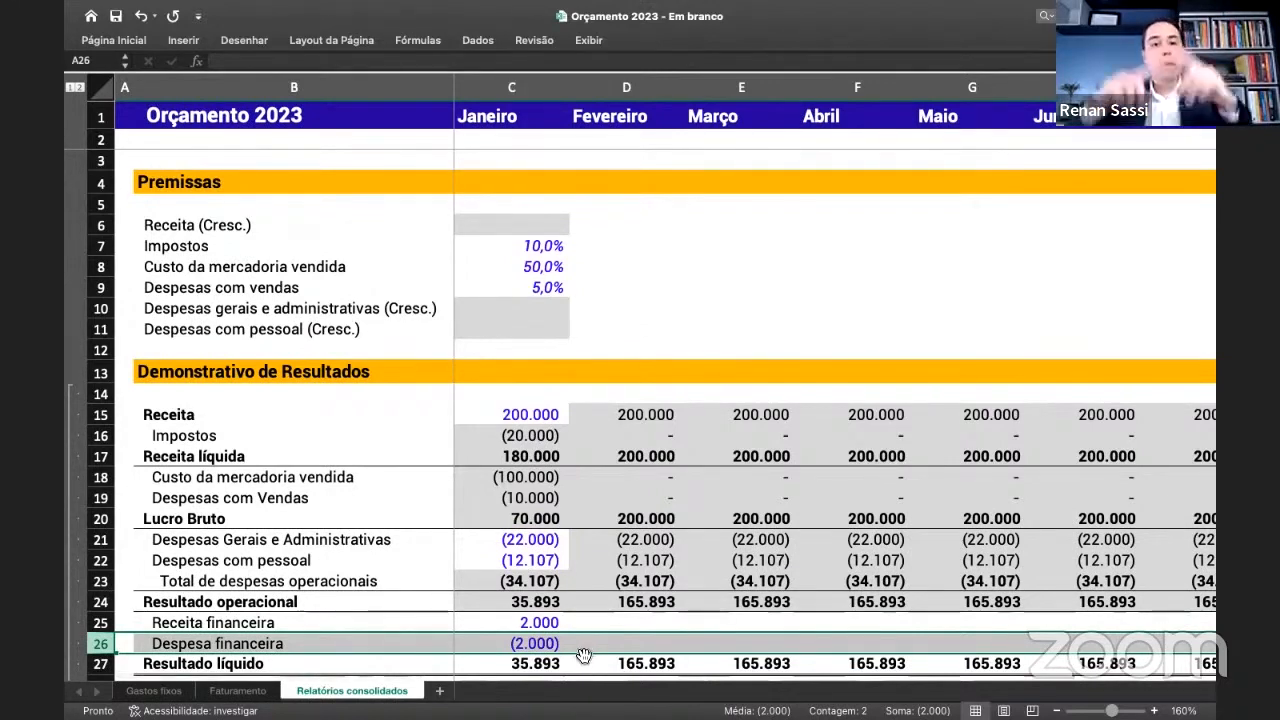
click(510, 647)
text(-1)
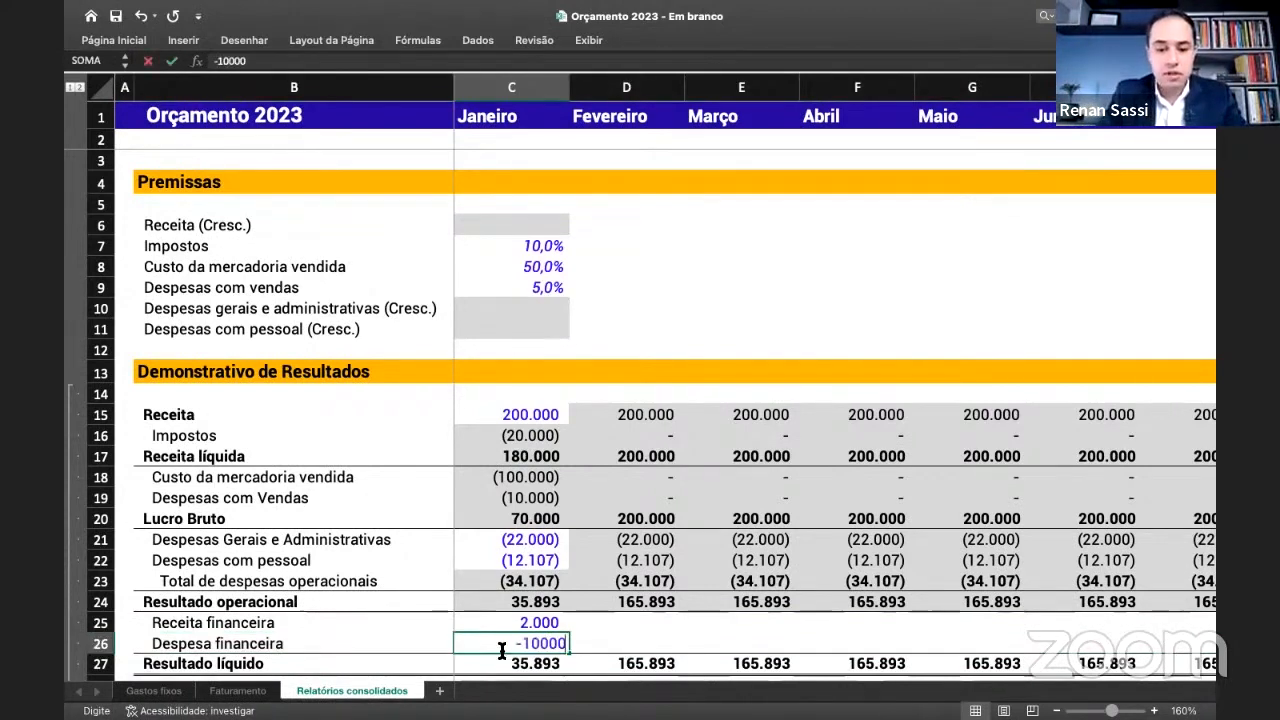
text(0000)
key(Return)
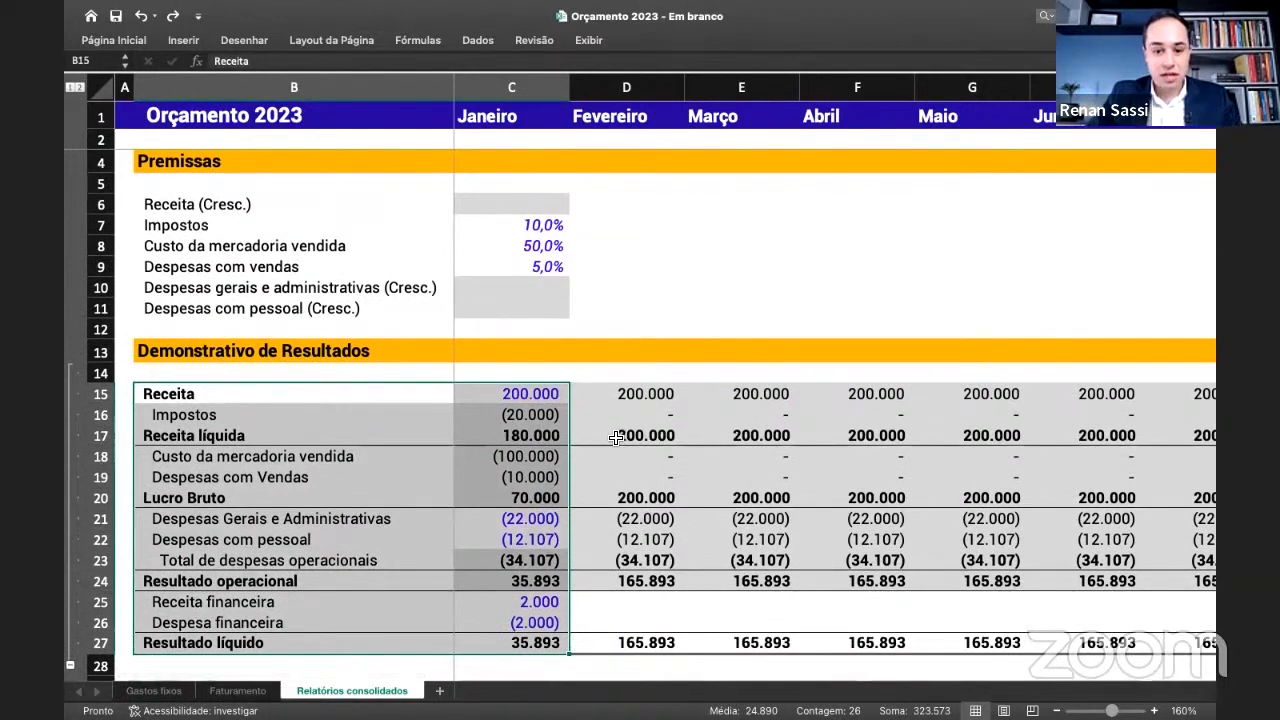
- Set February's Receita (Cresc.) assumption to 5% in the Premissas section
scroll(608, 208, up, 1)
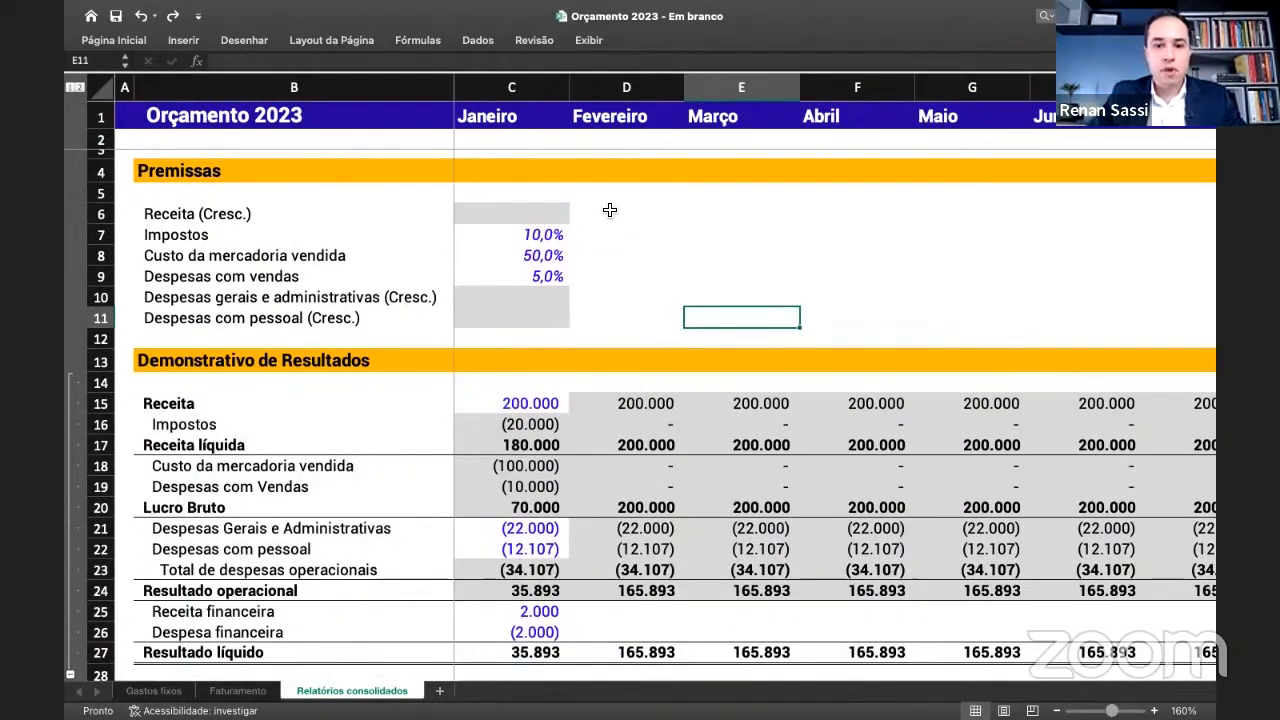
drag(608, 210, 601, 321)
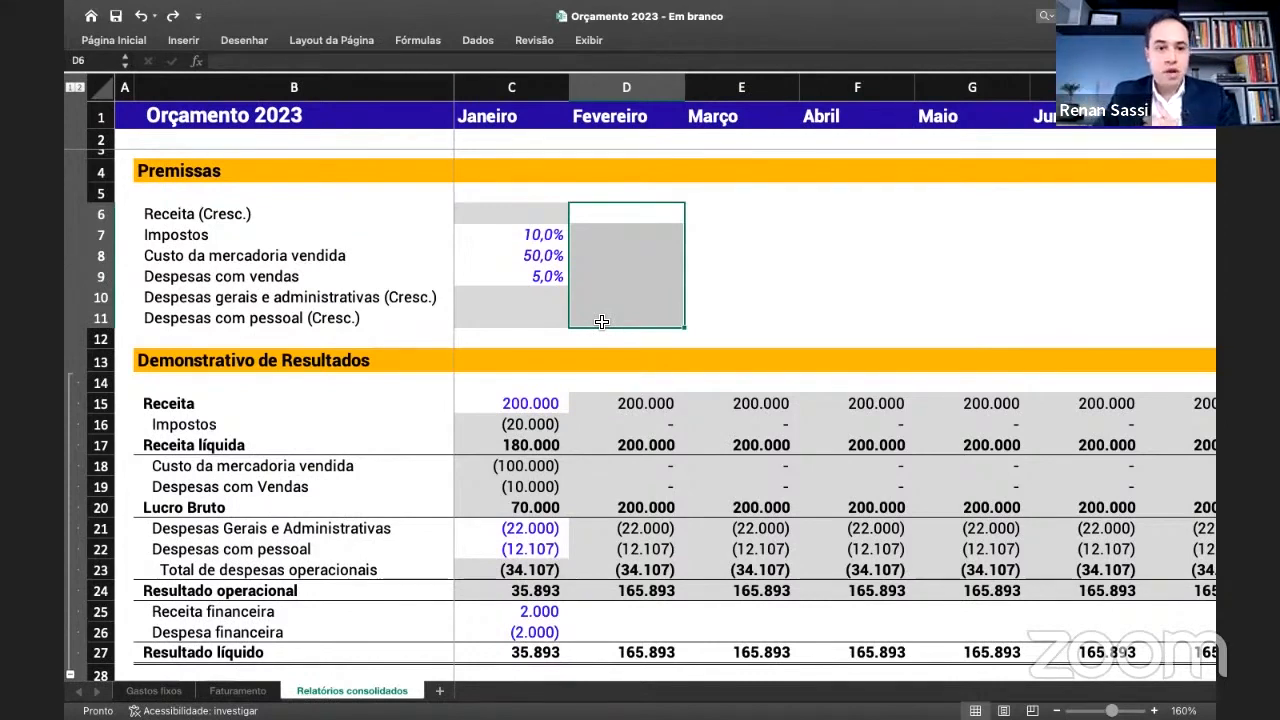
text(5%)
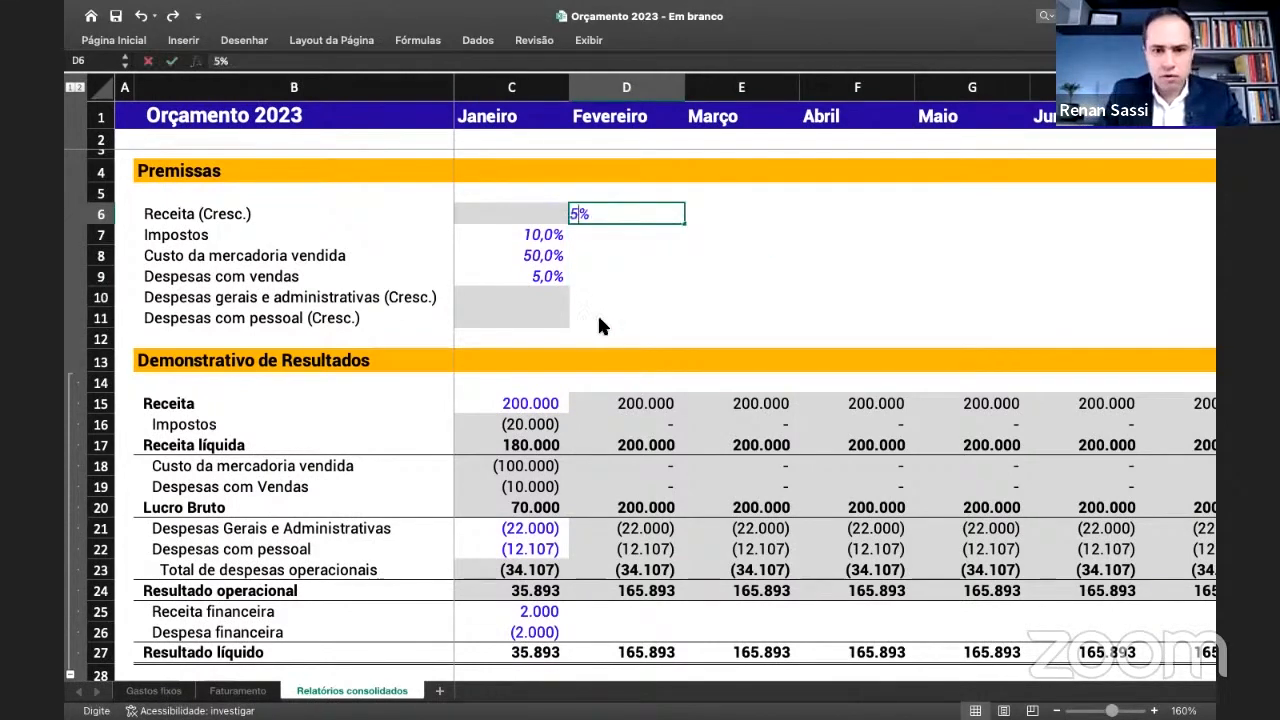
key(Return)
key(Up)
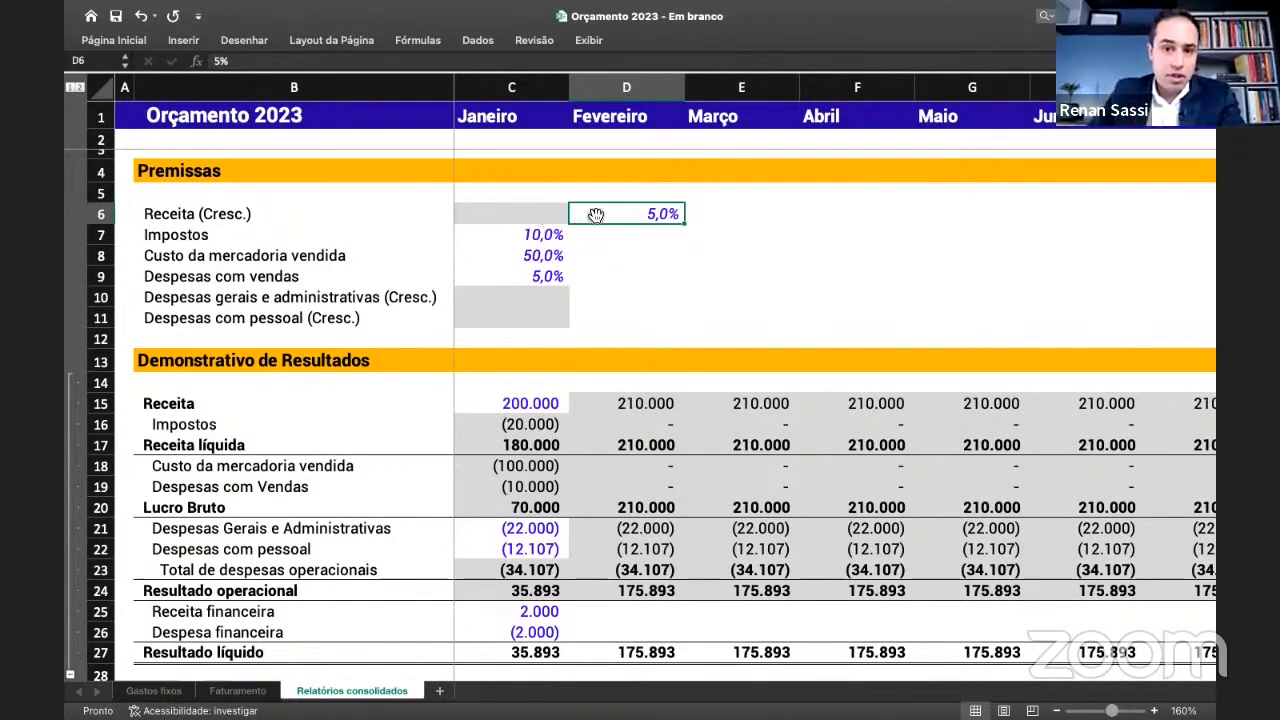
- Compare the January and February Receita (Cresc.) cells with January's Receita in the income statement
click(554, 213)
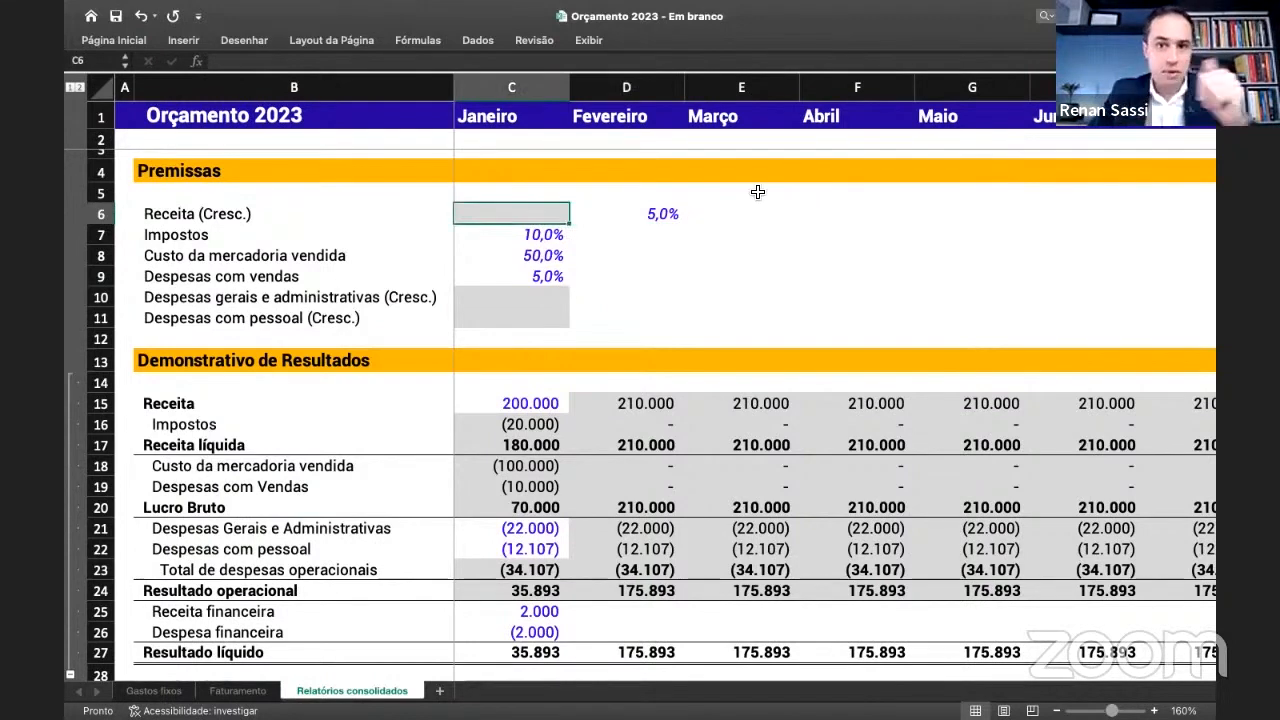
click(653, 221)
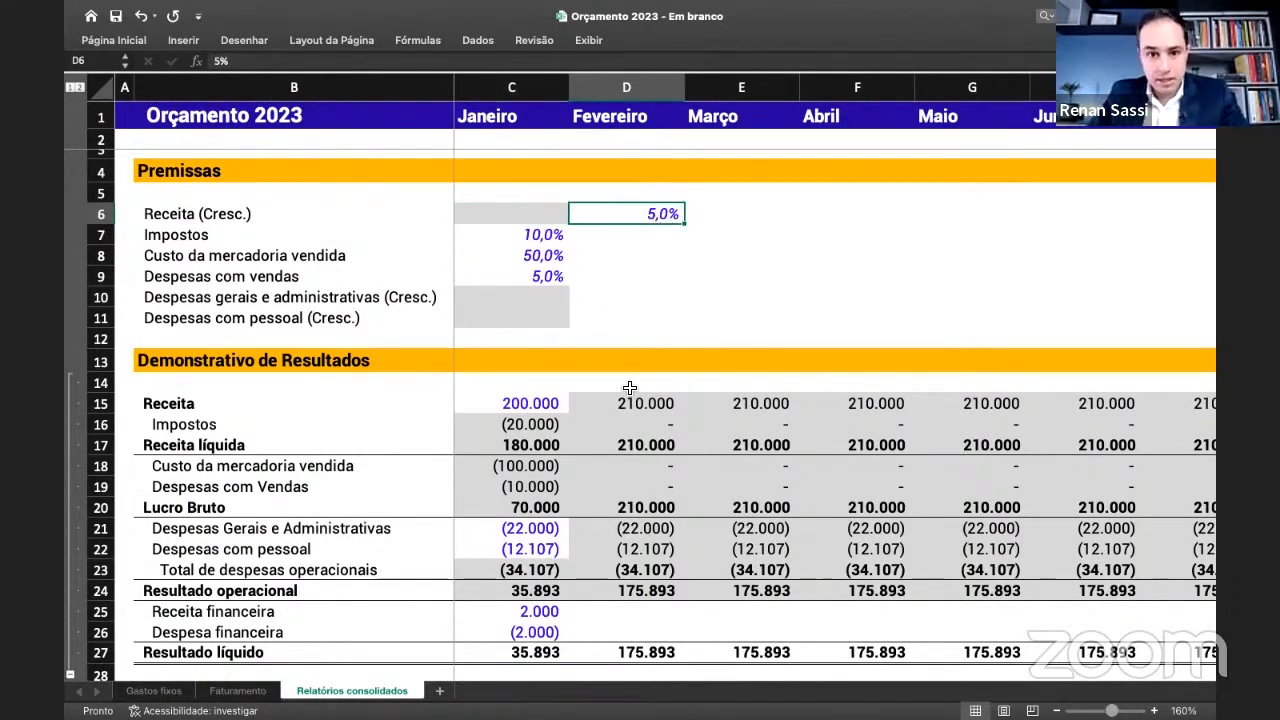
click(555, 404)
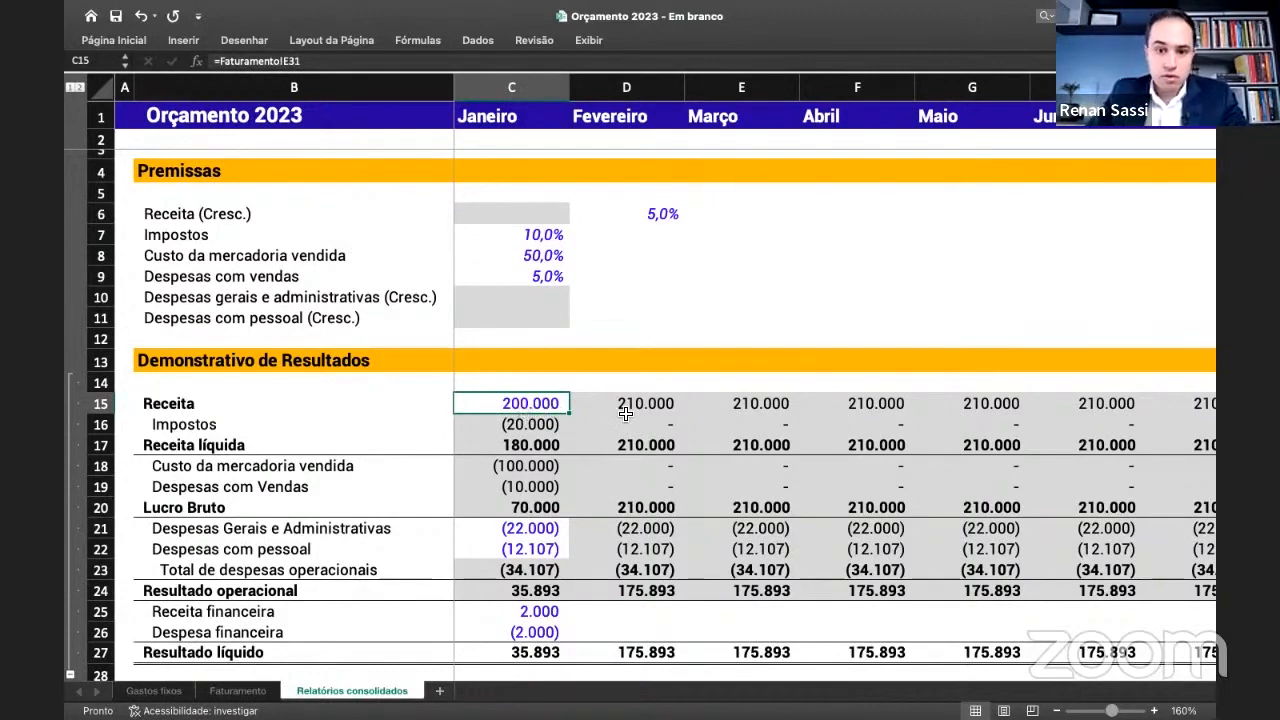
- Set the Receita (Cresc.) assumption to 5% for both March and April
click(624, 406)
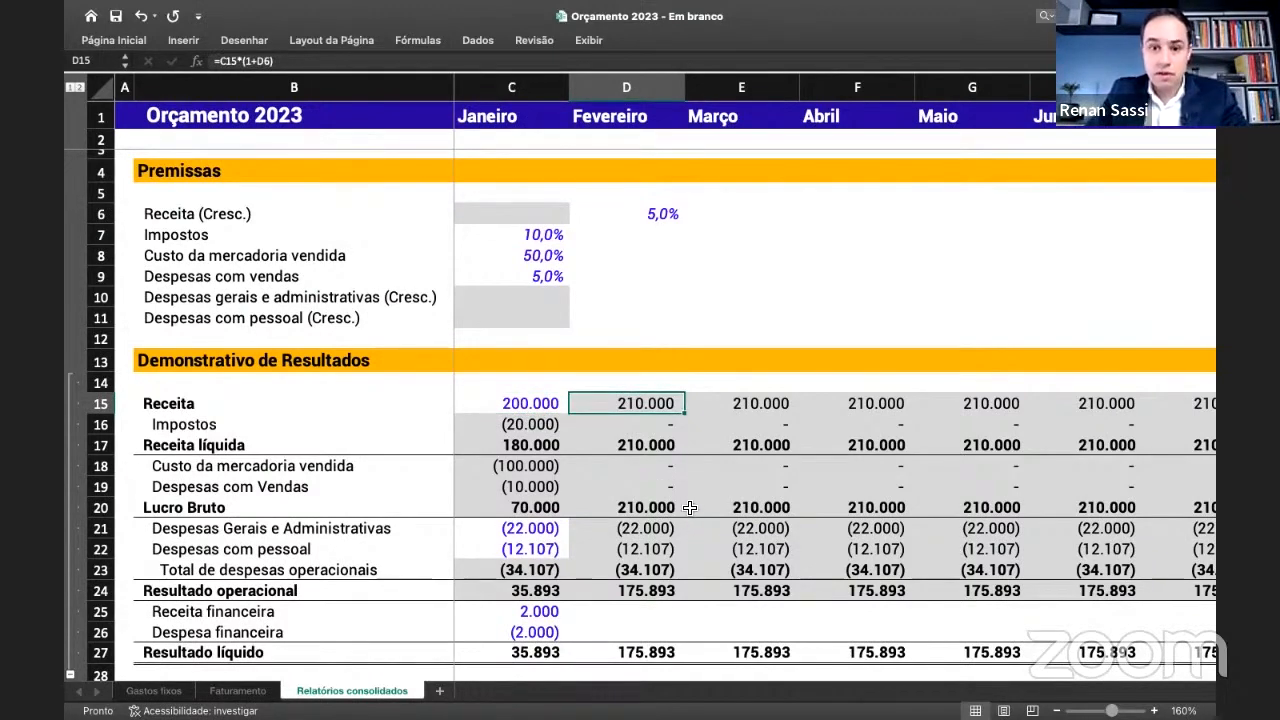
click(676, 215)
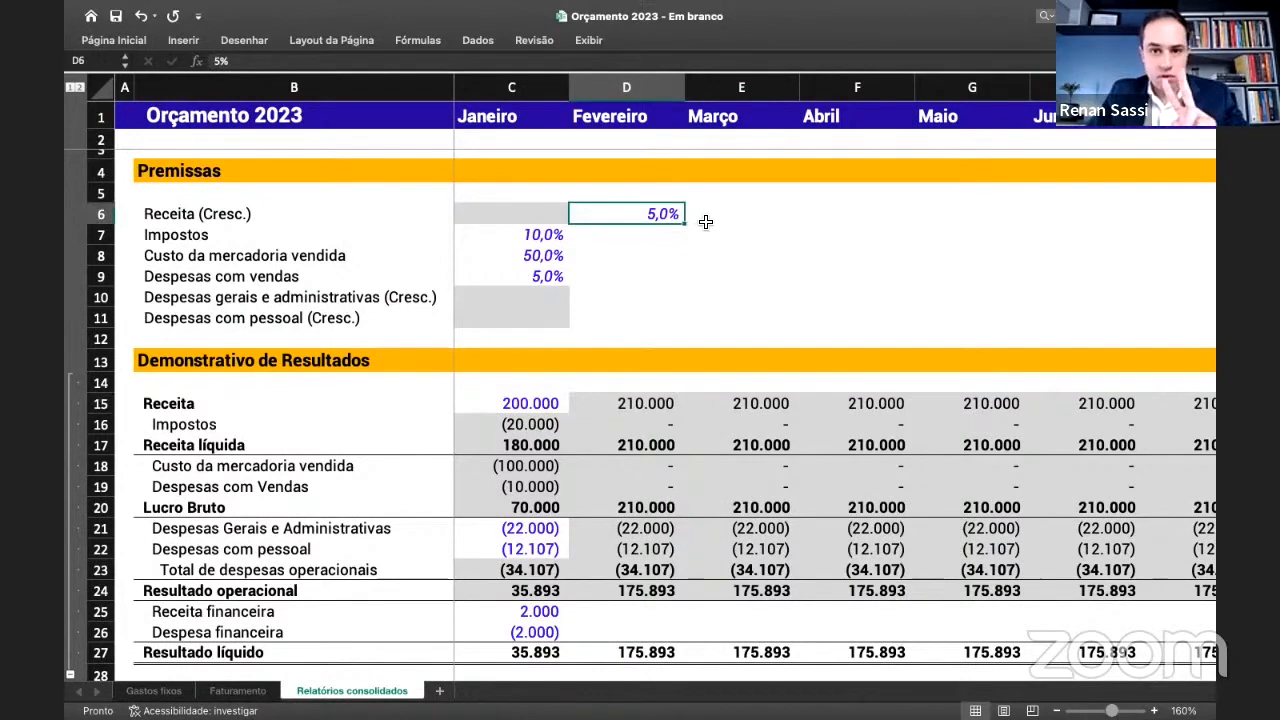
click(768, 214)
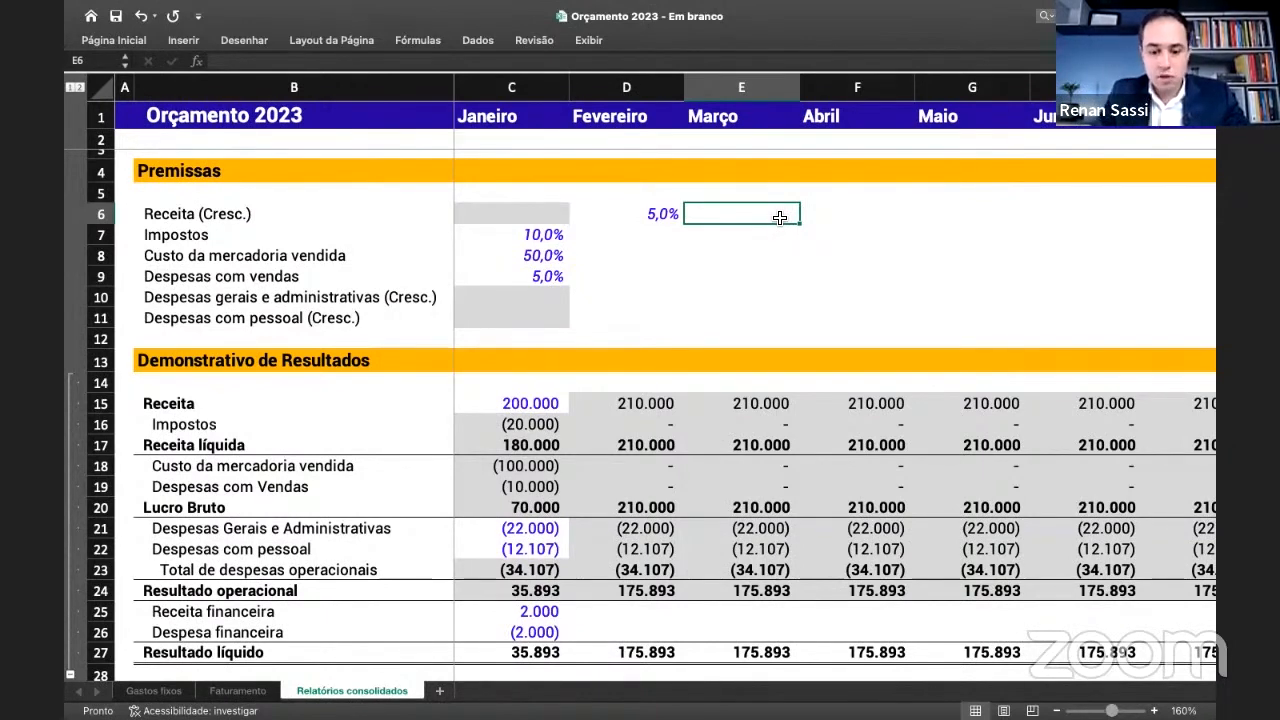
text(5)
key(Return)
key(Up)
key(Right)
text(5)
key(Right)
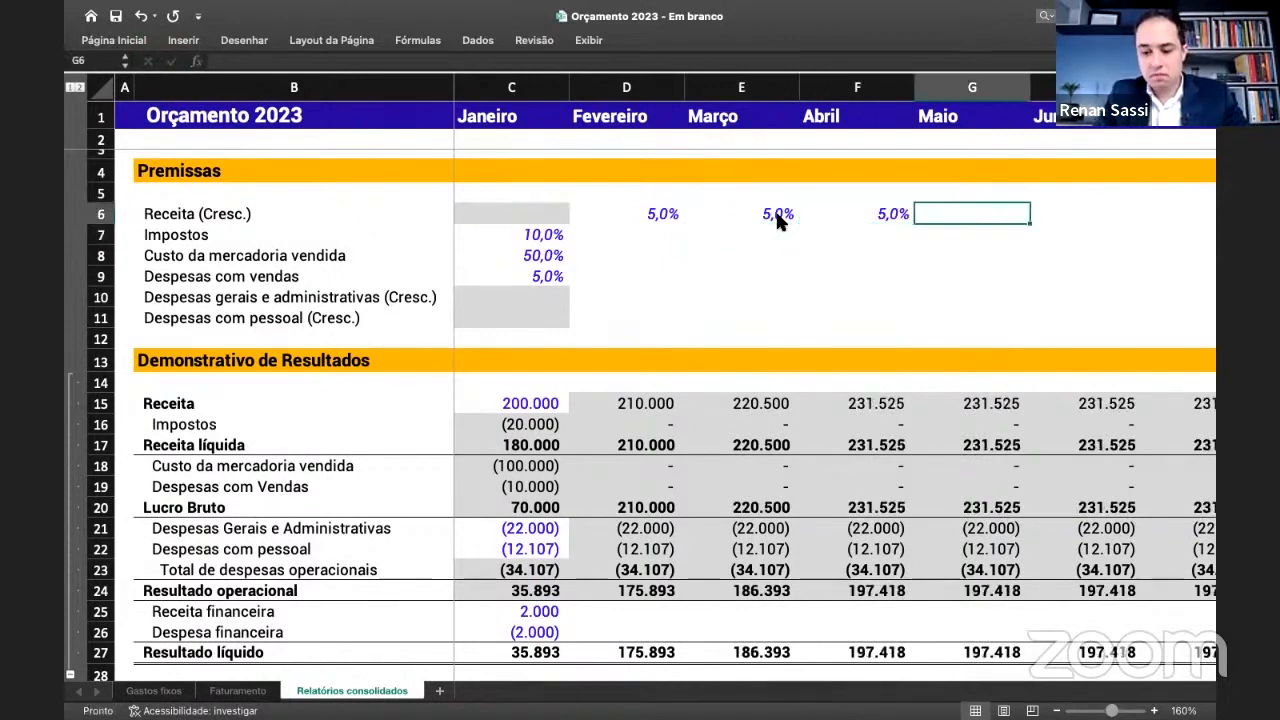
- Set the Receita (Cresc.) assumption to 0% for May, June and July
text(0)
key(Return)
key(Up)
key(Right)
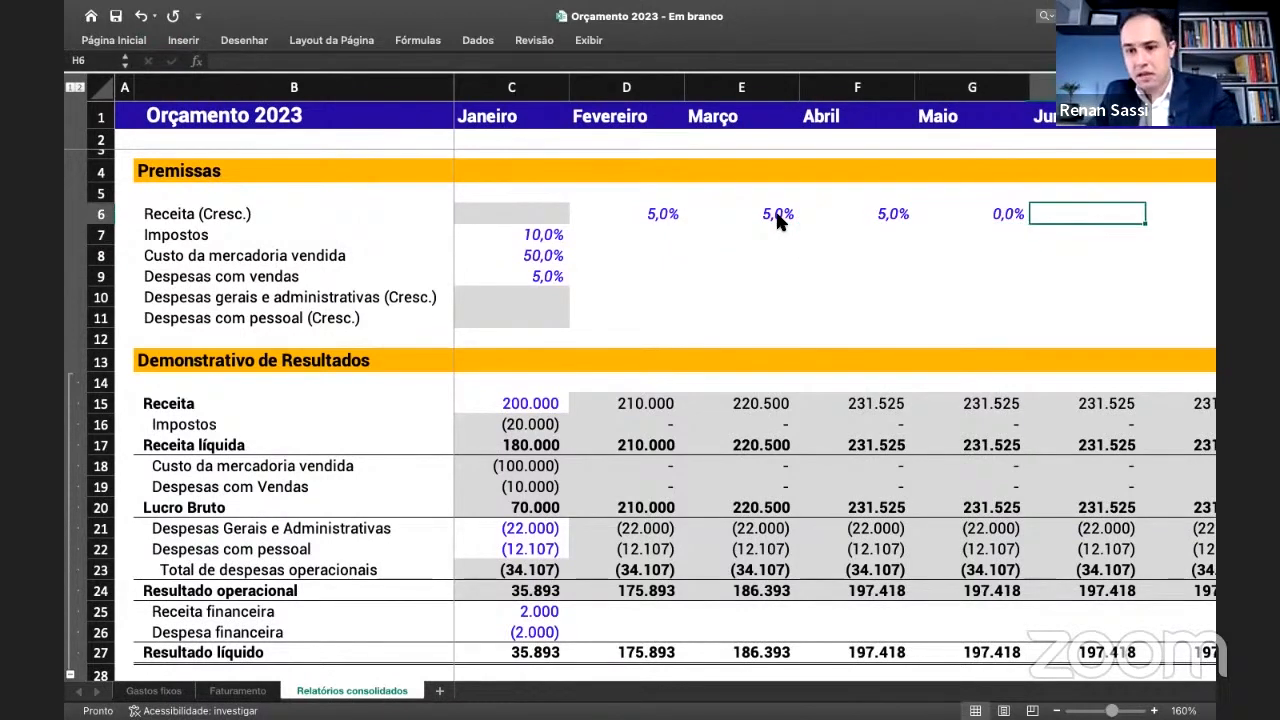
text(0)
key(Right)
text(0)
key(Right)
- Set the Receita (Cresc.) assumption to -30% for August and 0% for September and October
text(-30)
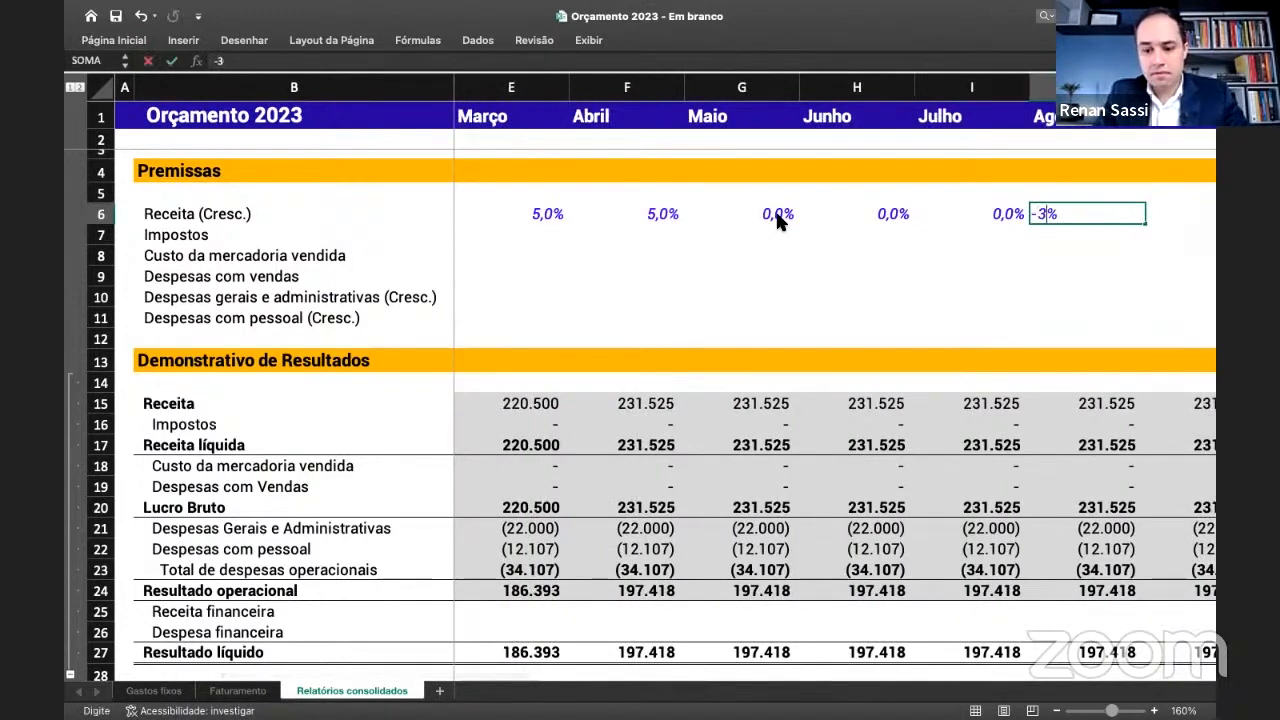
key(Return)
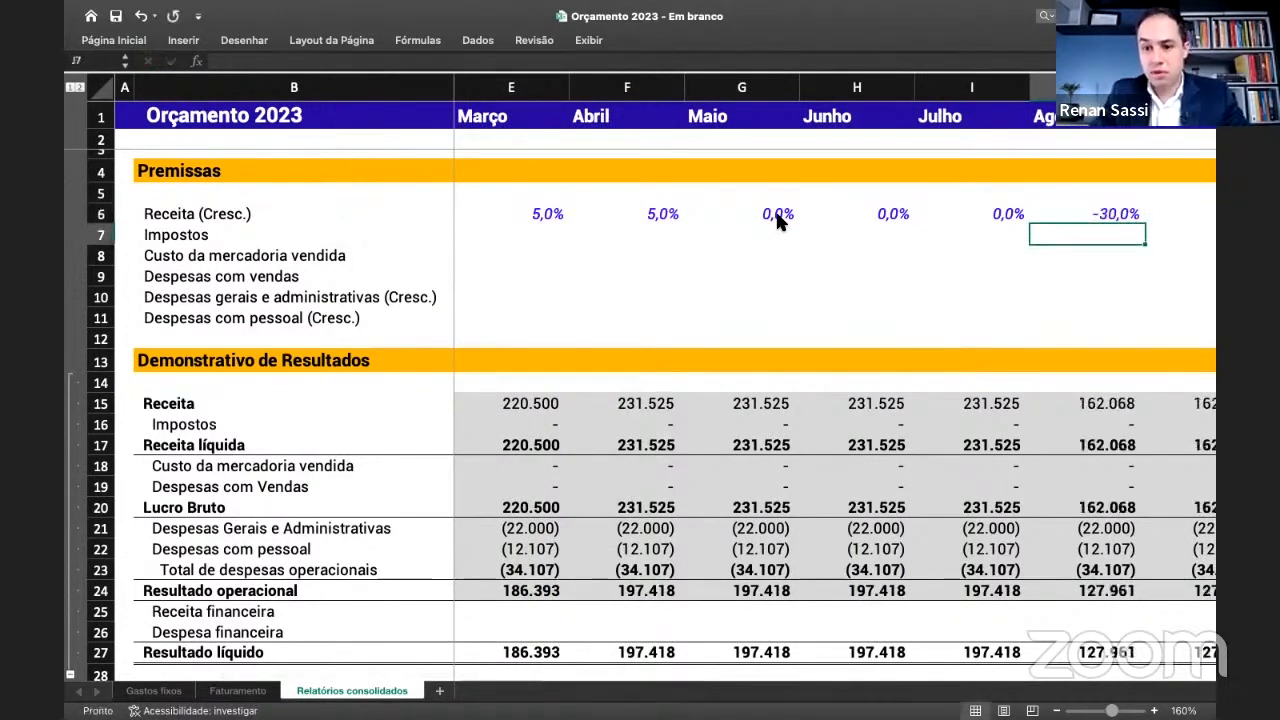
key(Up)
key(Right)
key(Right)
key(Down)
key(Up)
key(Right)
key(Right)
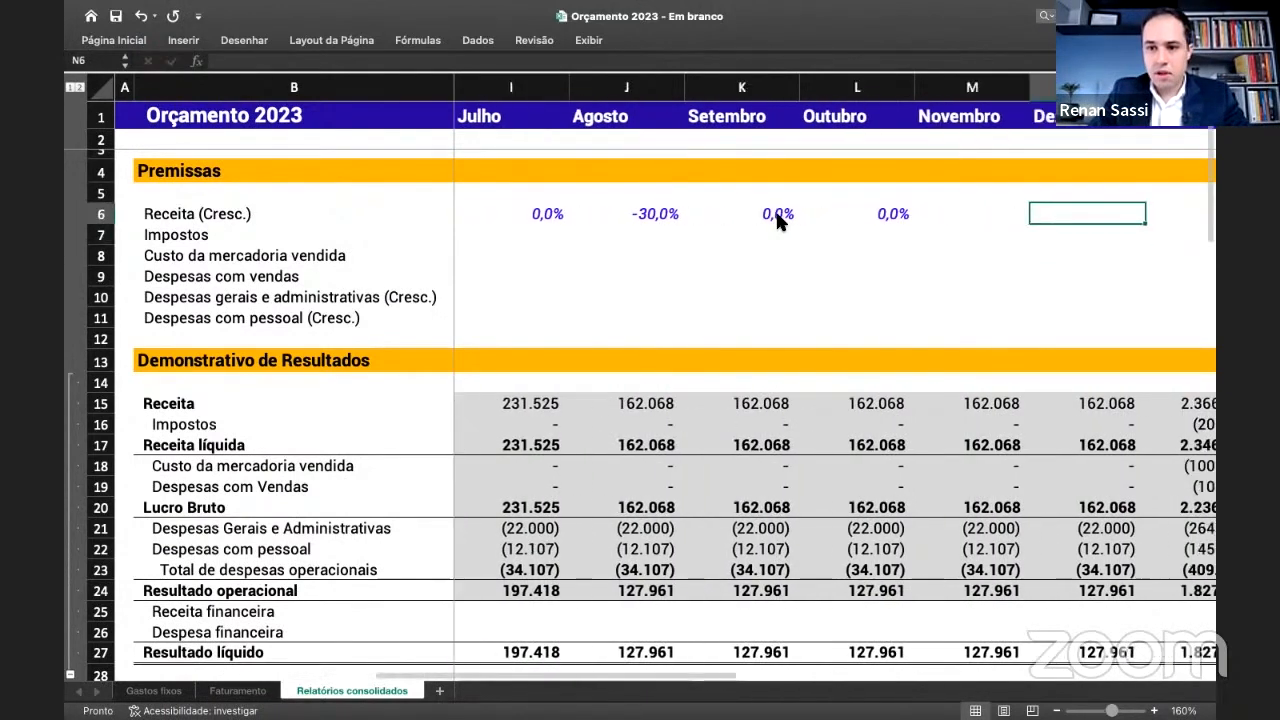
- Set the Receita (Cresc.) assumption to 30% for November and 10% for December, keeping the Total column blank
key(Right)
key(Left)
key(Left)
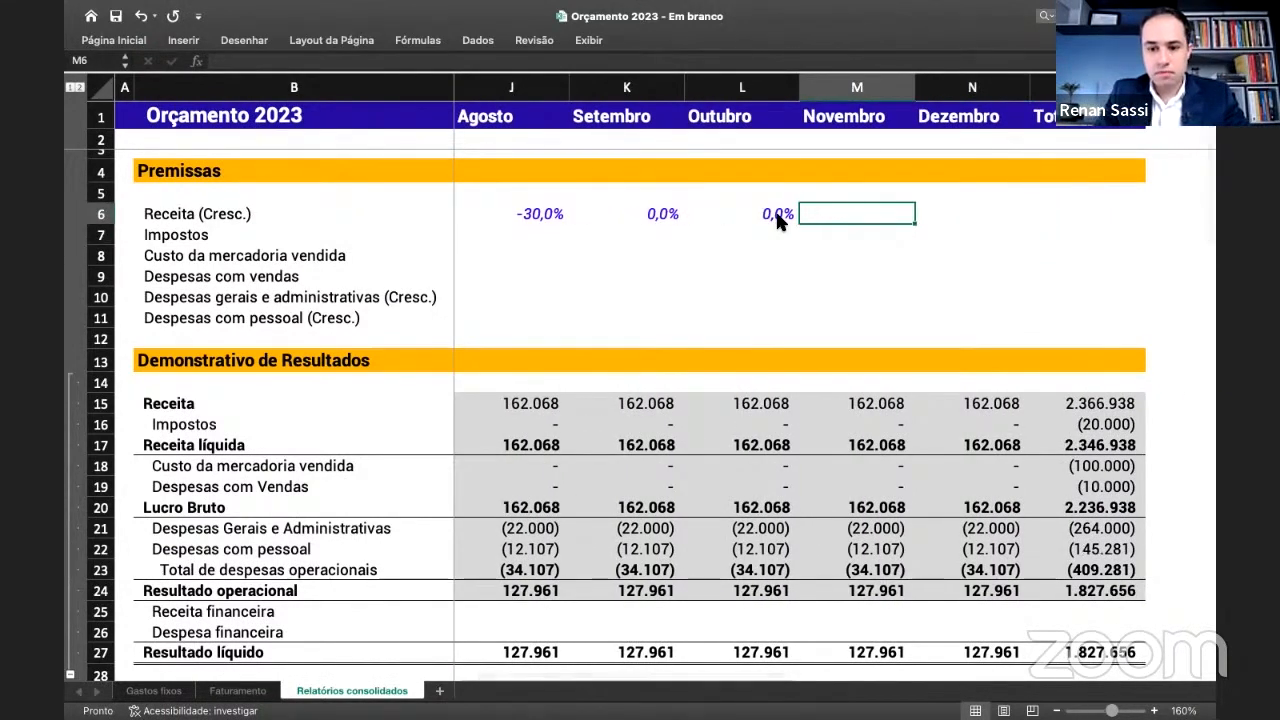
text(30)
key(Right)
text(10)
key(Right)
text(10)
key(Return)
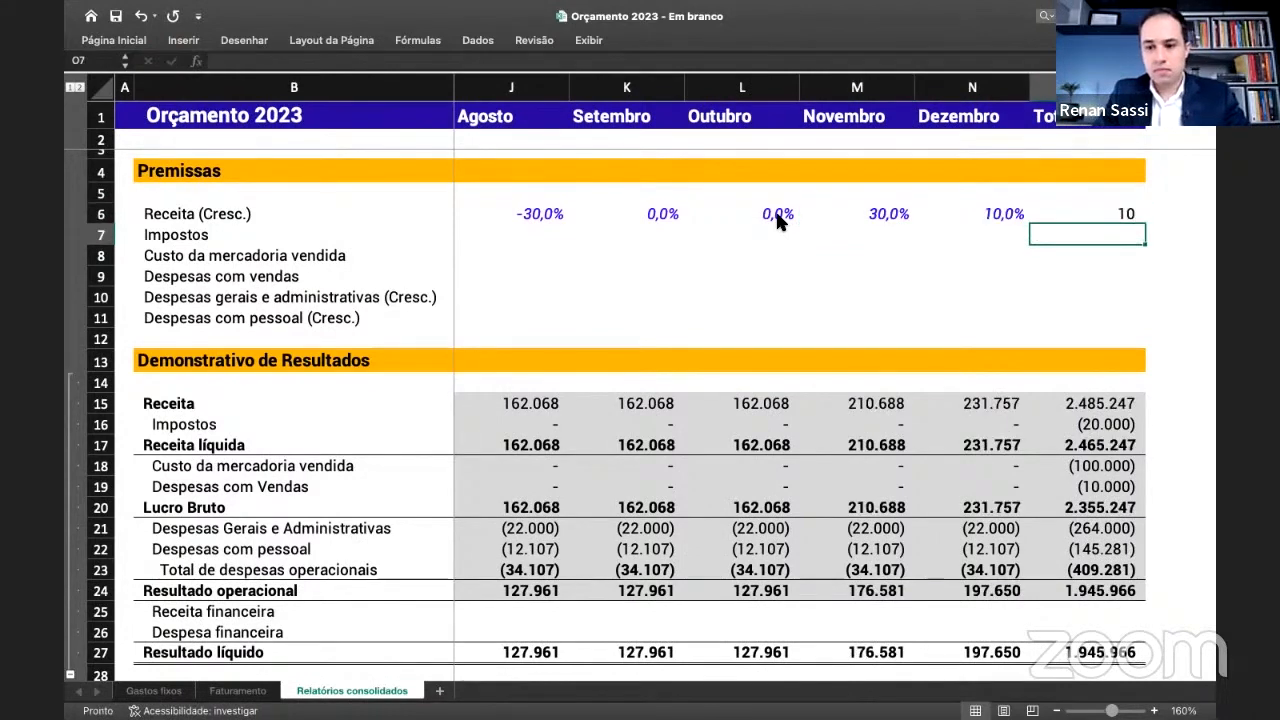
key(Up)
key(Delete)
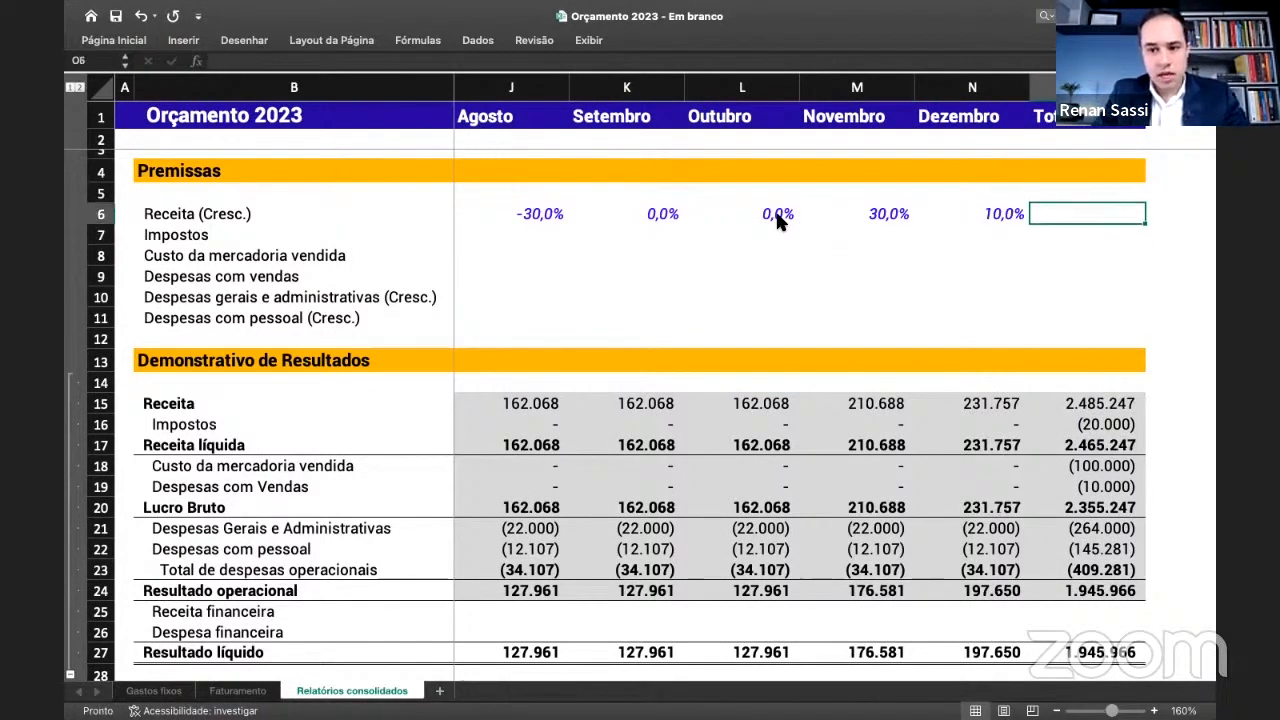
- Compare the February to July Receita (Cresc.) percentages with the matching Receita values in the income statement
key(ctrl+Left)
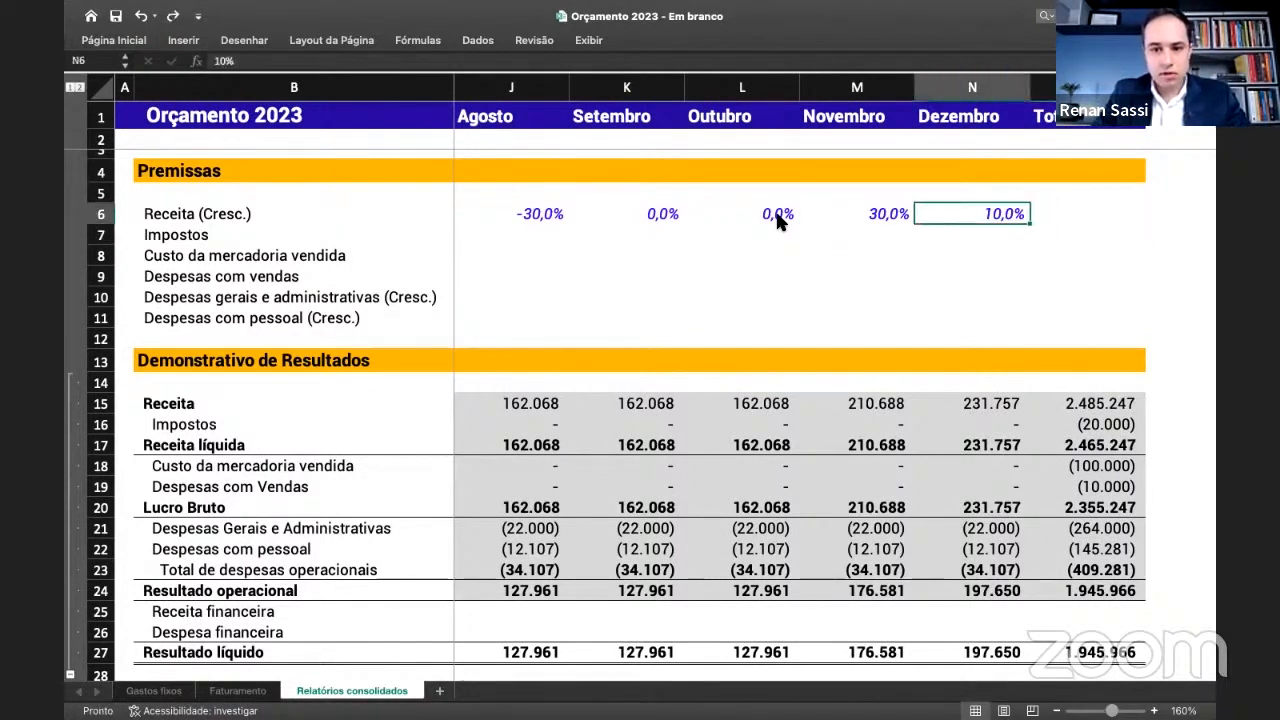
key(ctrl+Left)
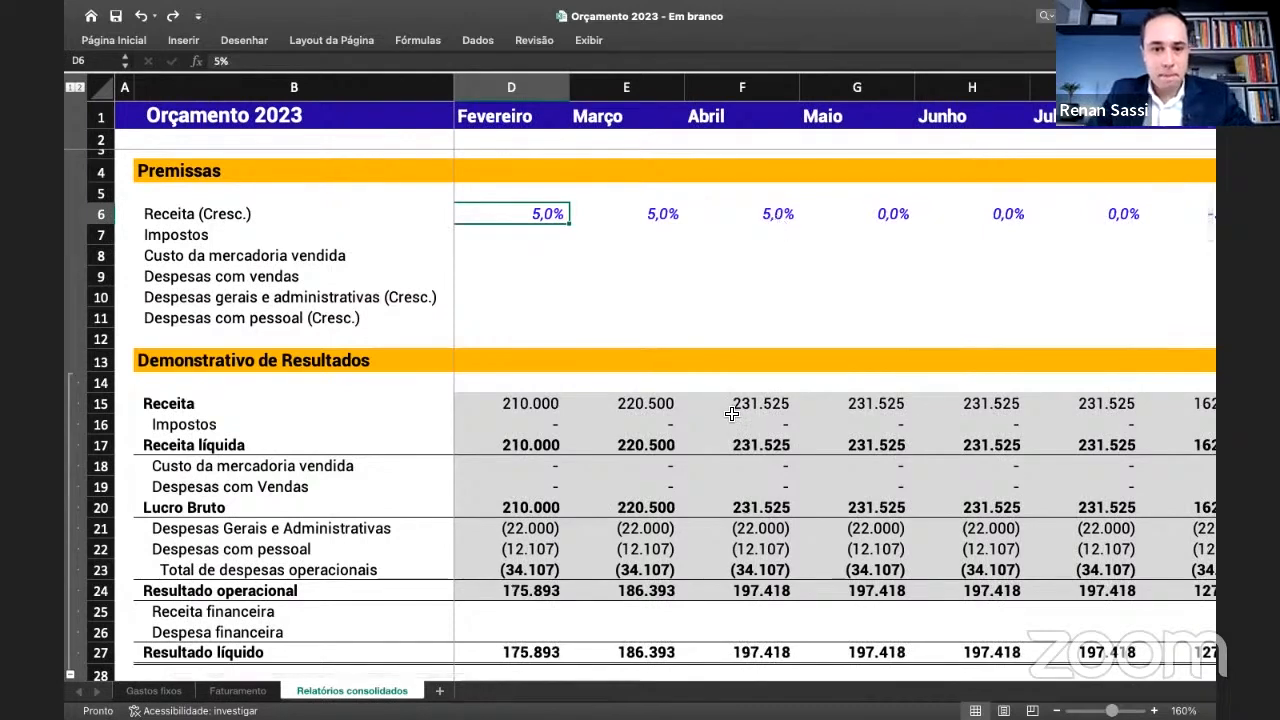
scroll(733, 415, left, 2)
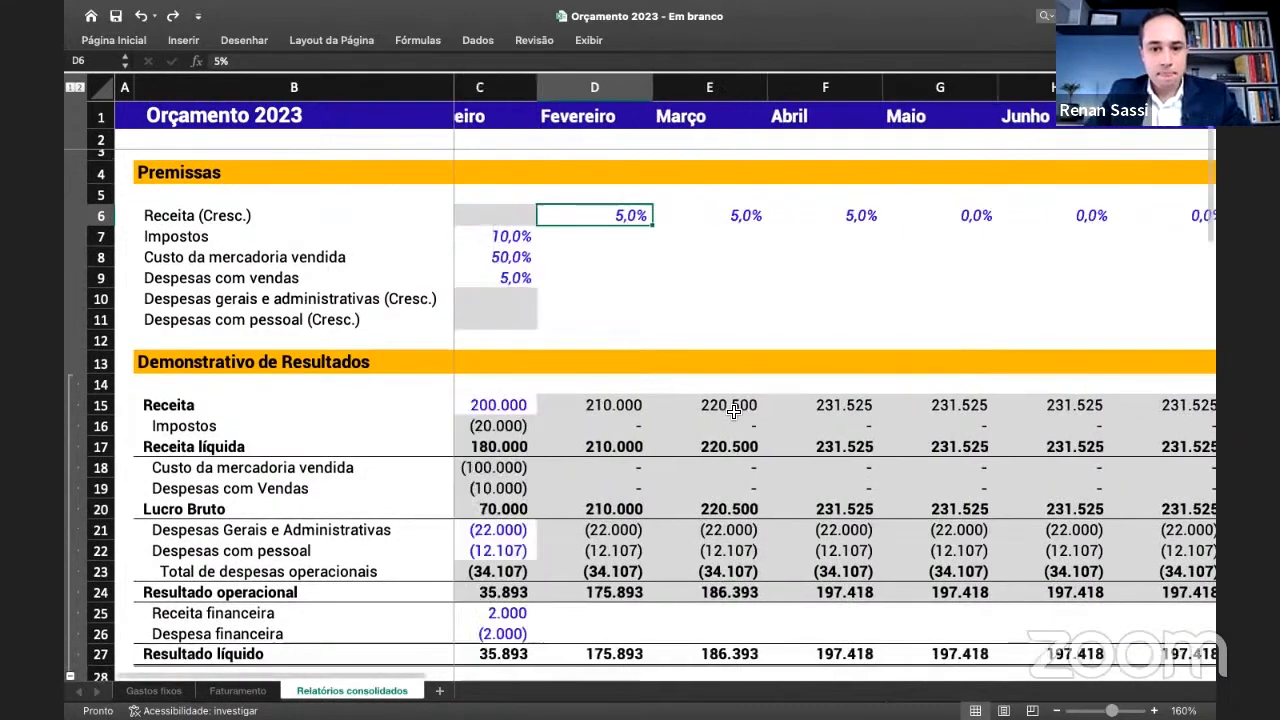
click(636, 408)
drag(741, 408, 901, 373)
drag(657, 226, 871, 217)
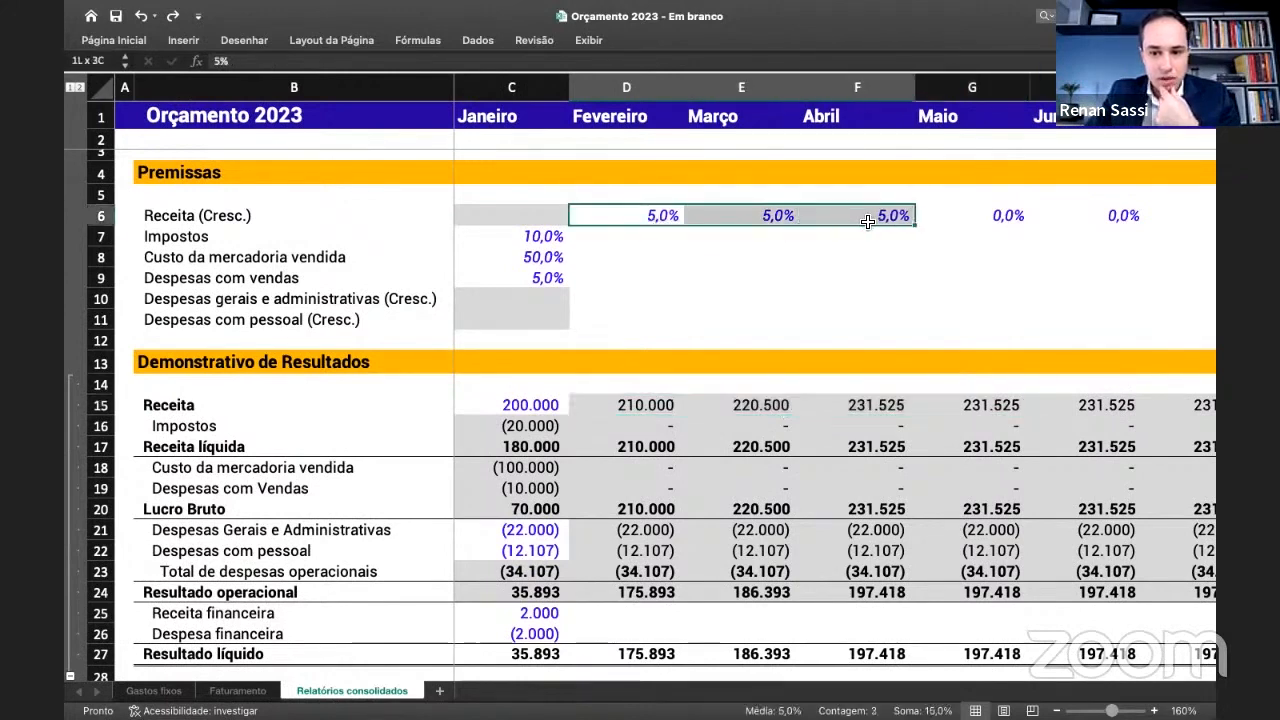
drag(985, 221, 1171, 217)
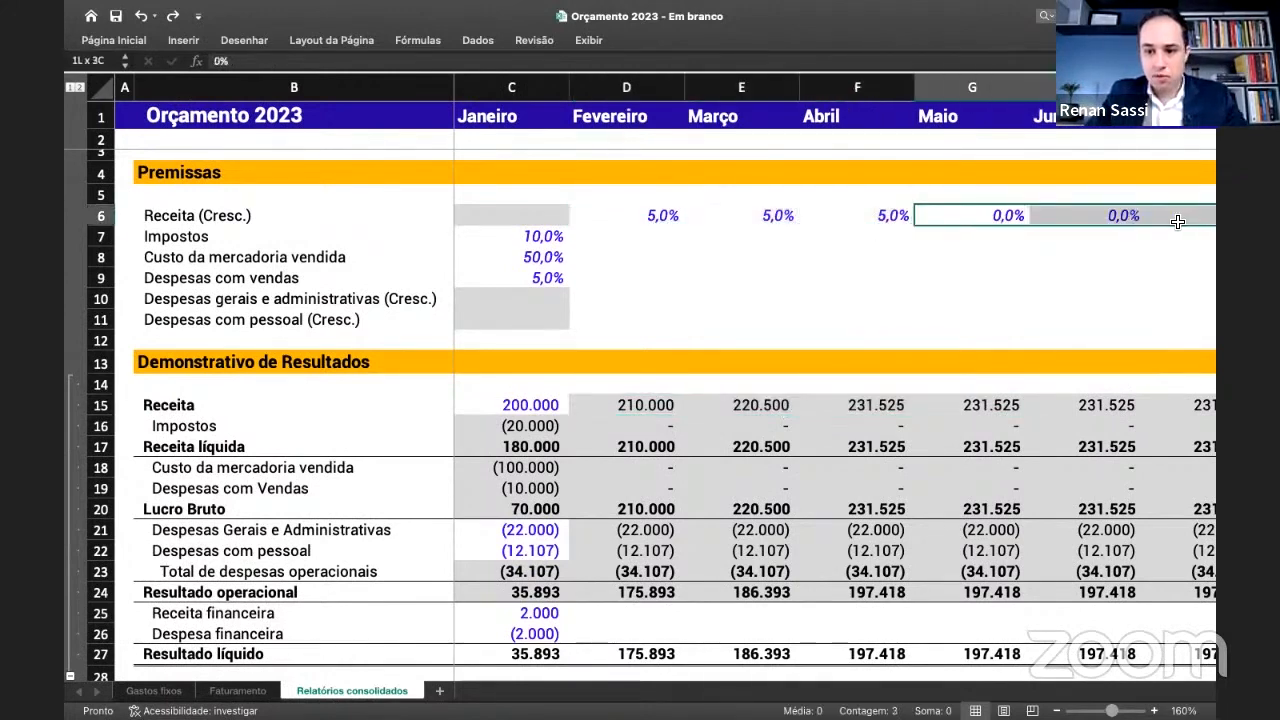
click(857, 408)
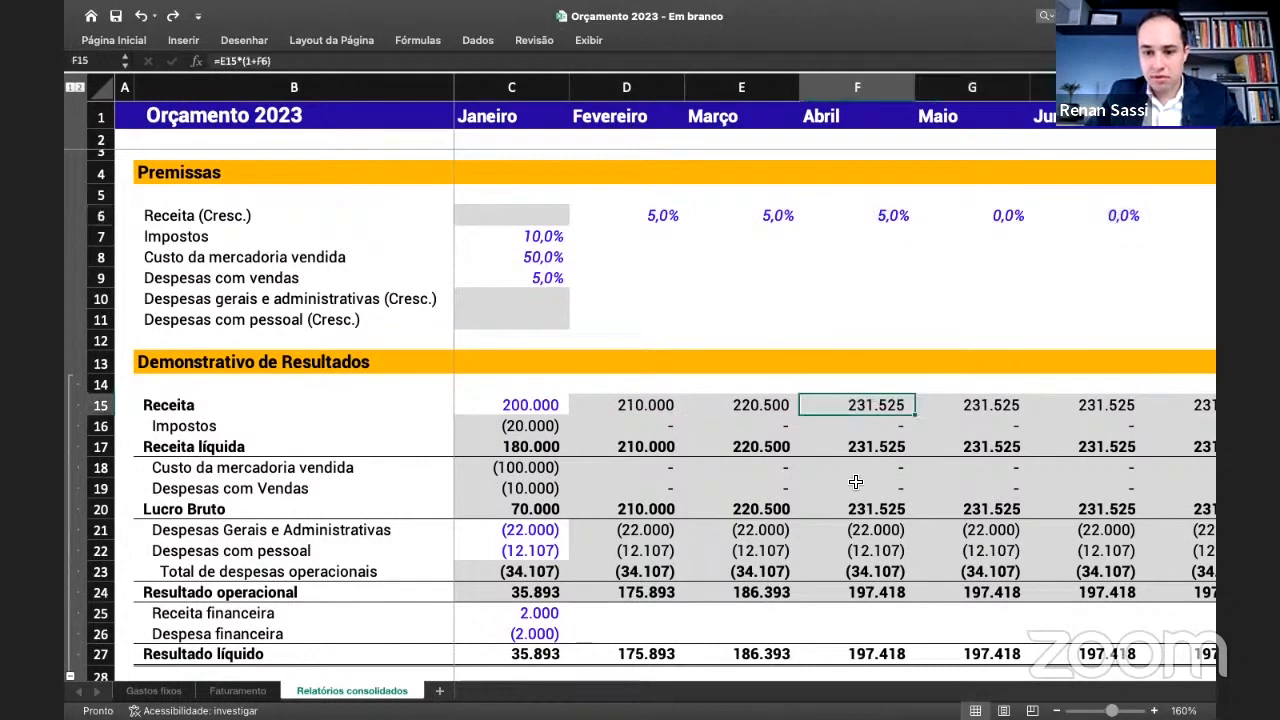
drag(997, 413, 1105, 413)
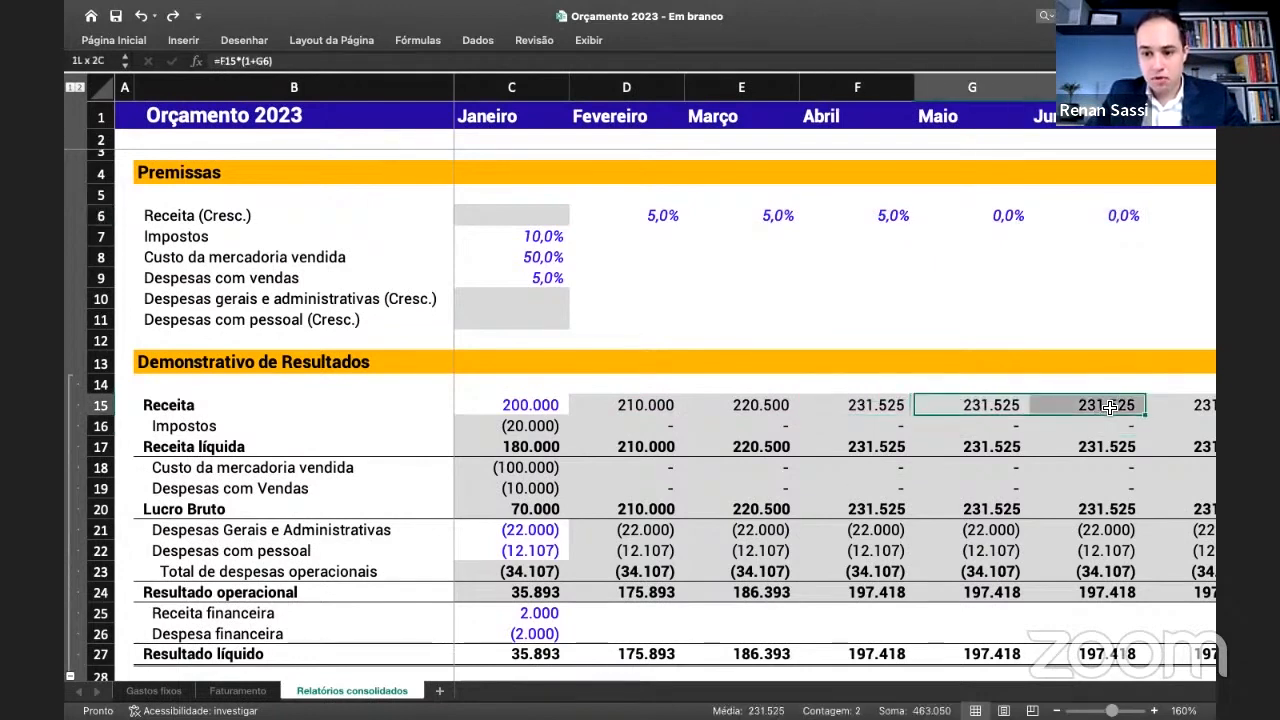
scroll(1107, 413, right, 2)
click(1107, 413)
scroll(1107, 413, right, 3)
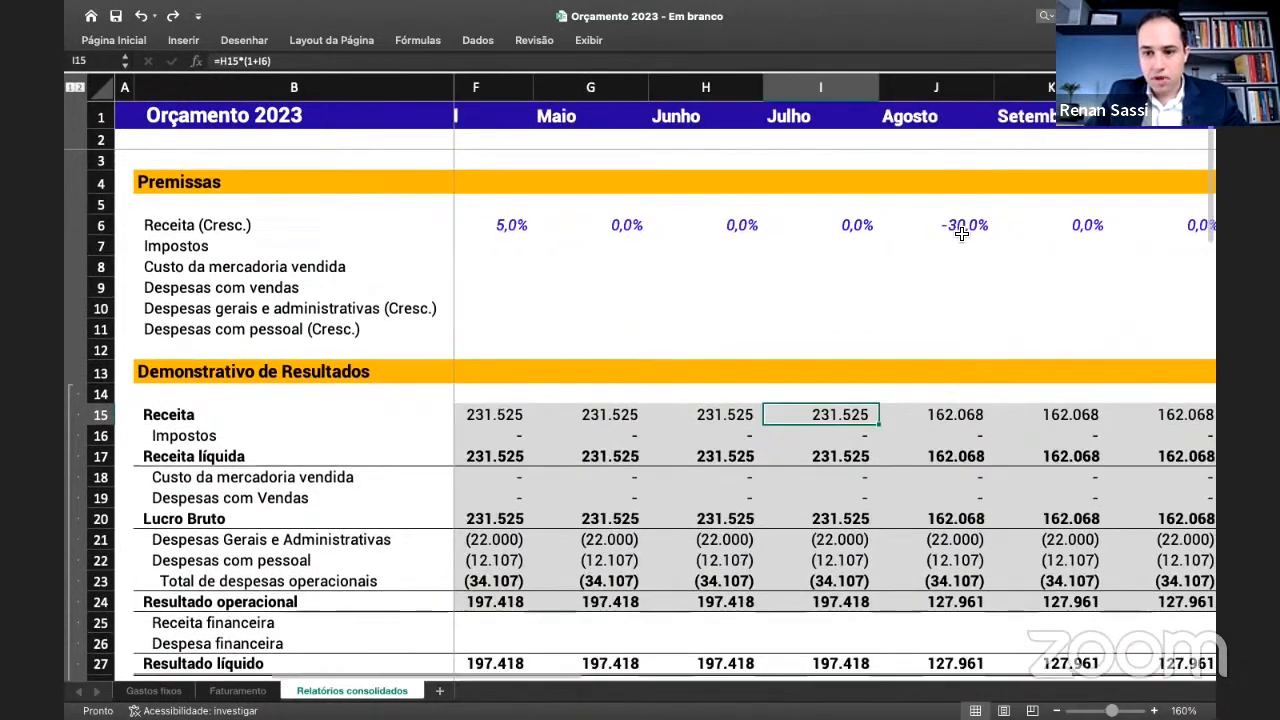
- Compare the August to December Receita (Cresc.) percentages with the Receita row of the income statement
click(960, 225)
click(968, 420)
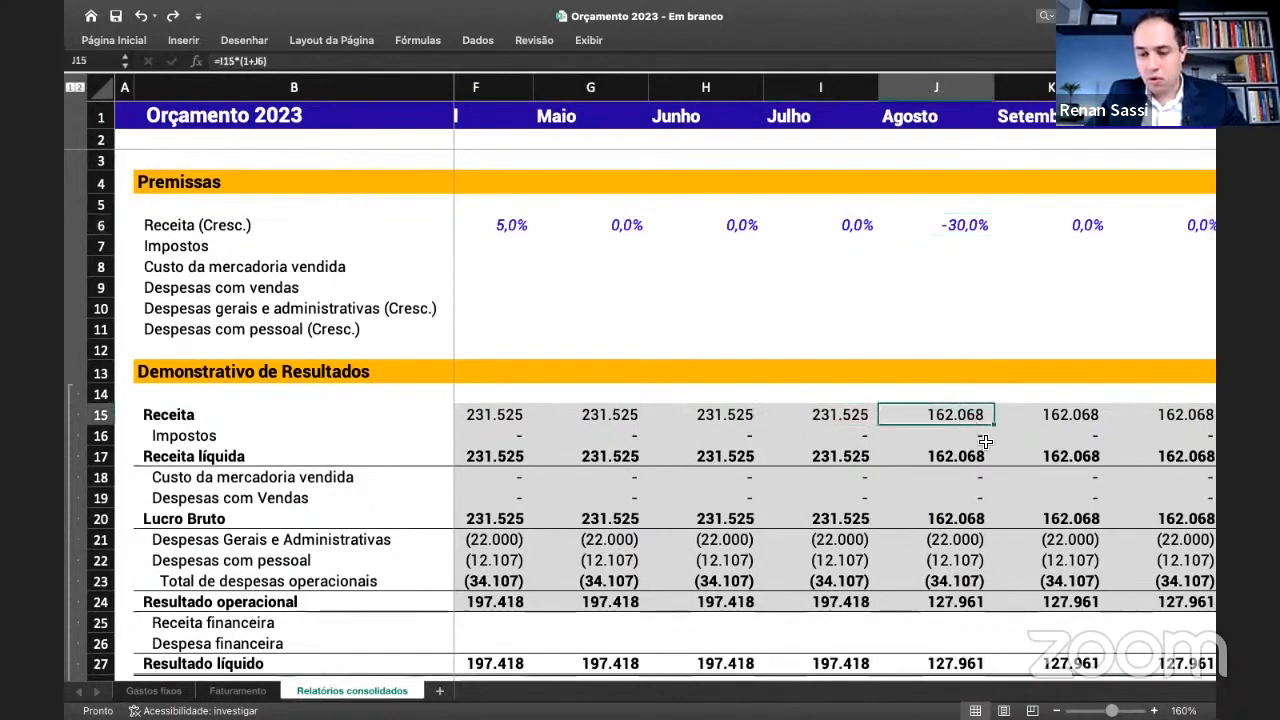
scroll(1062, 226, right, 3)
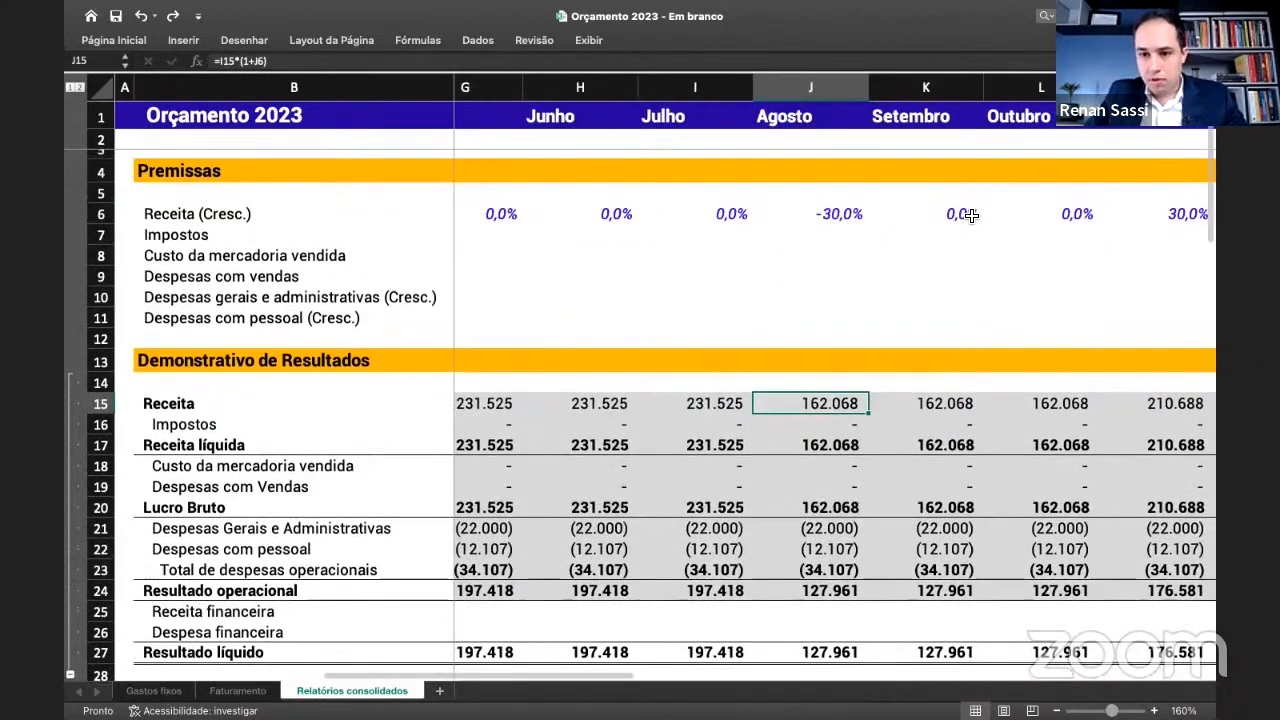
drag(966, 211, 1042, 213)
drag(830, 403, 1070, 403)
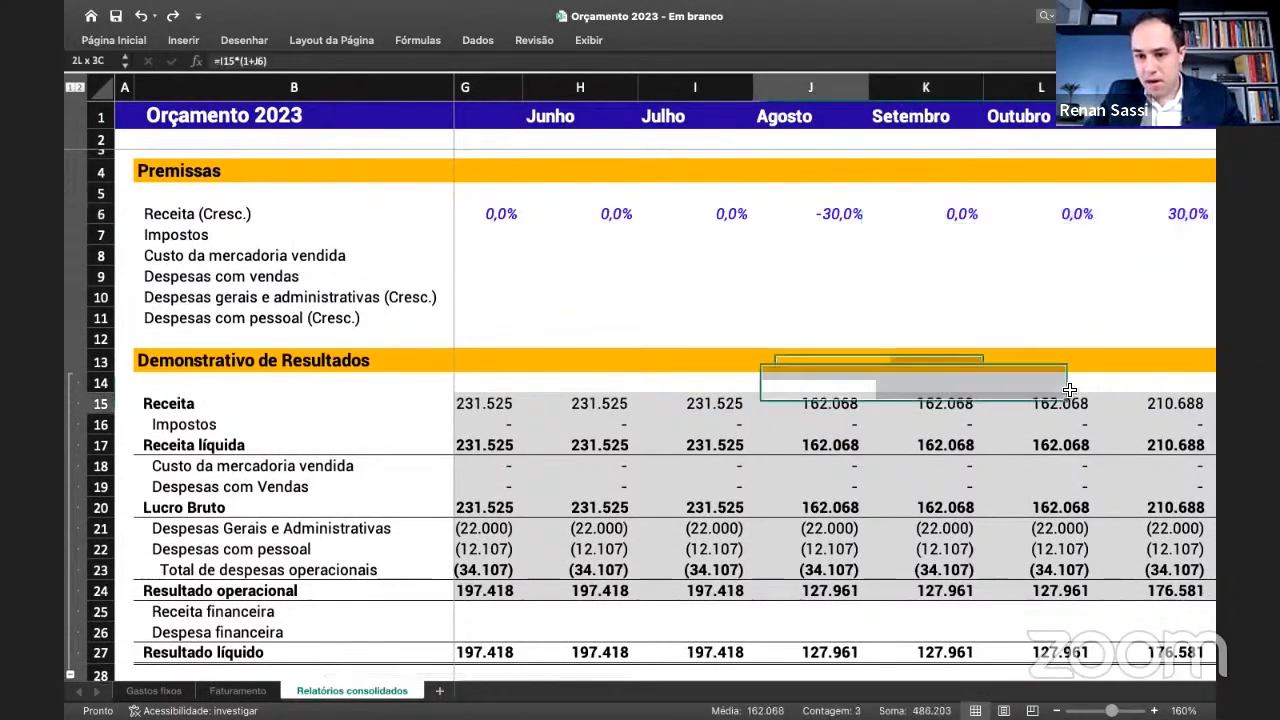
scroll(1066, 410, right, 1)
scroll(1066, 410, right, 1)
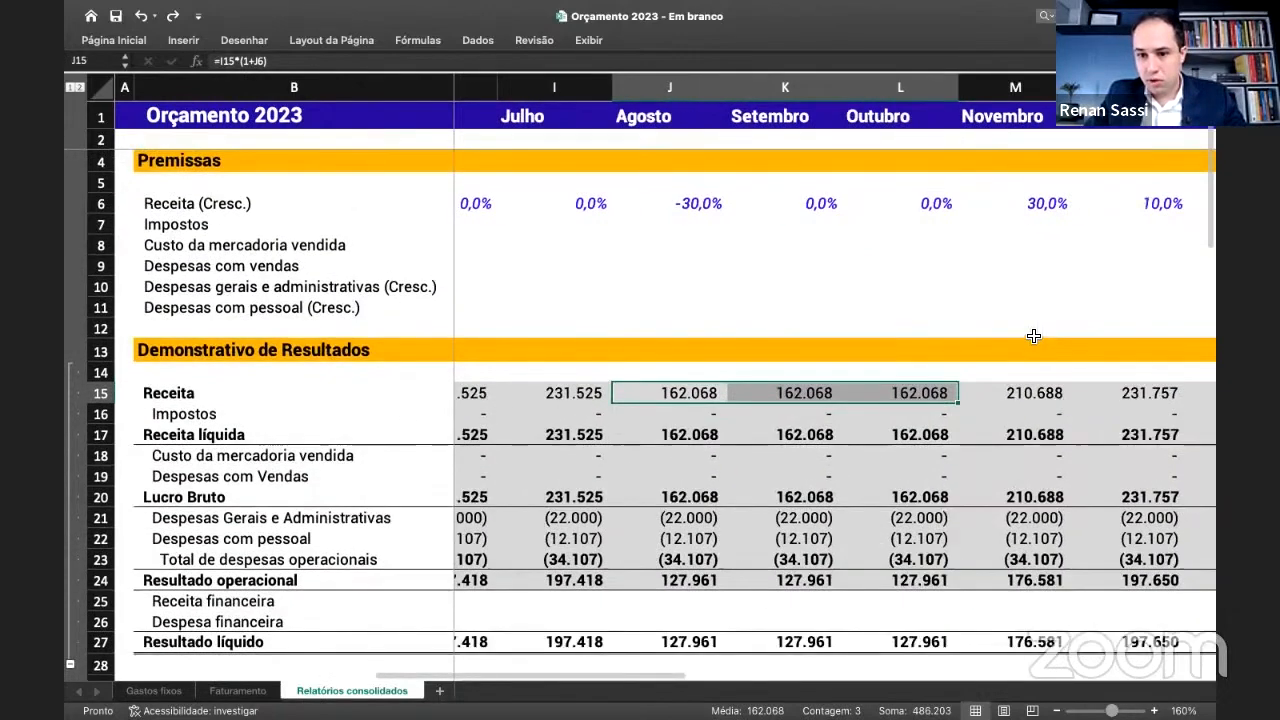
scroll(1100, 400, right, 1)
click(900, 224)
drag(903, 226, 990, 222)
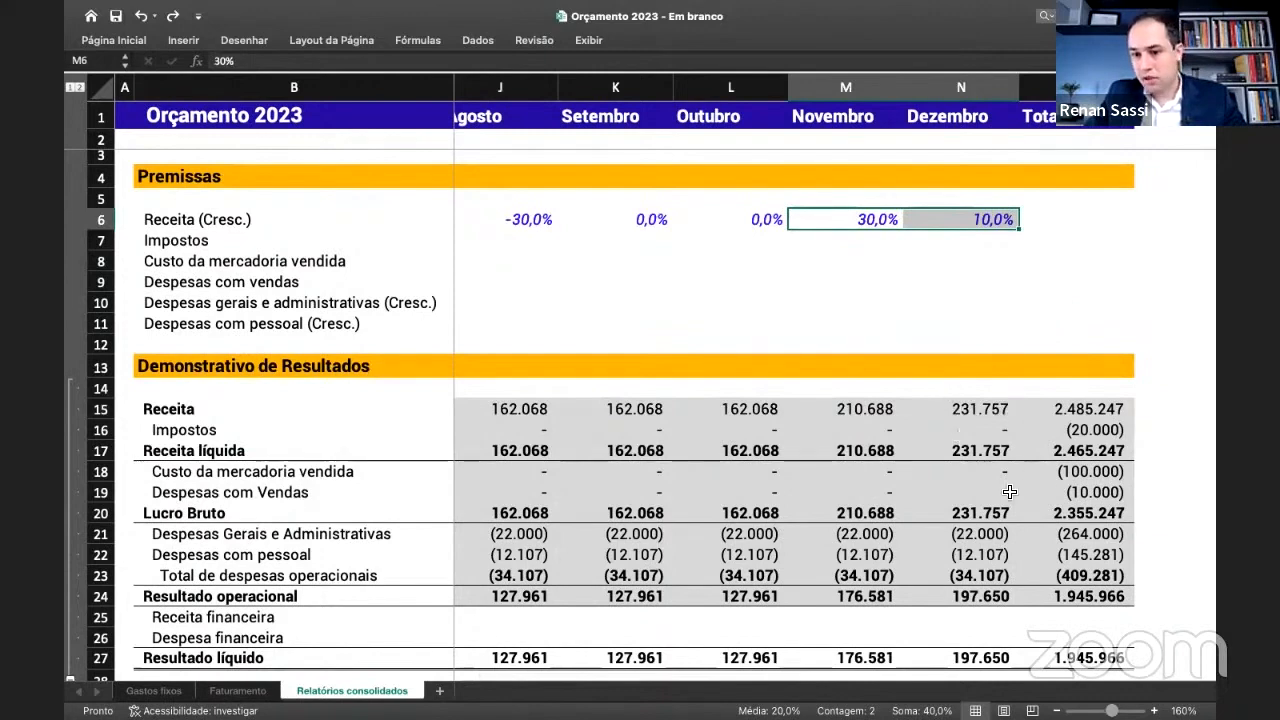
scroll(970, 475, left, 5)
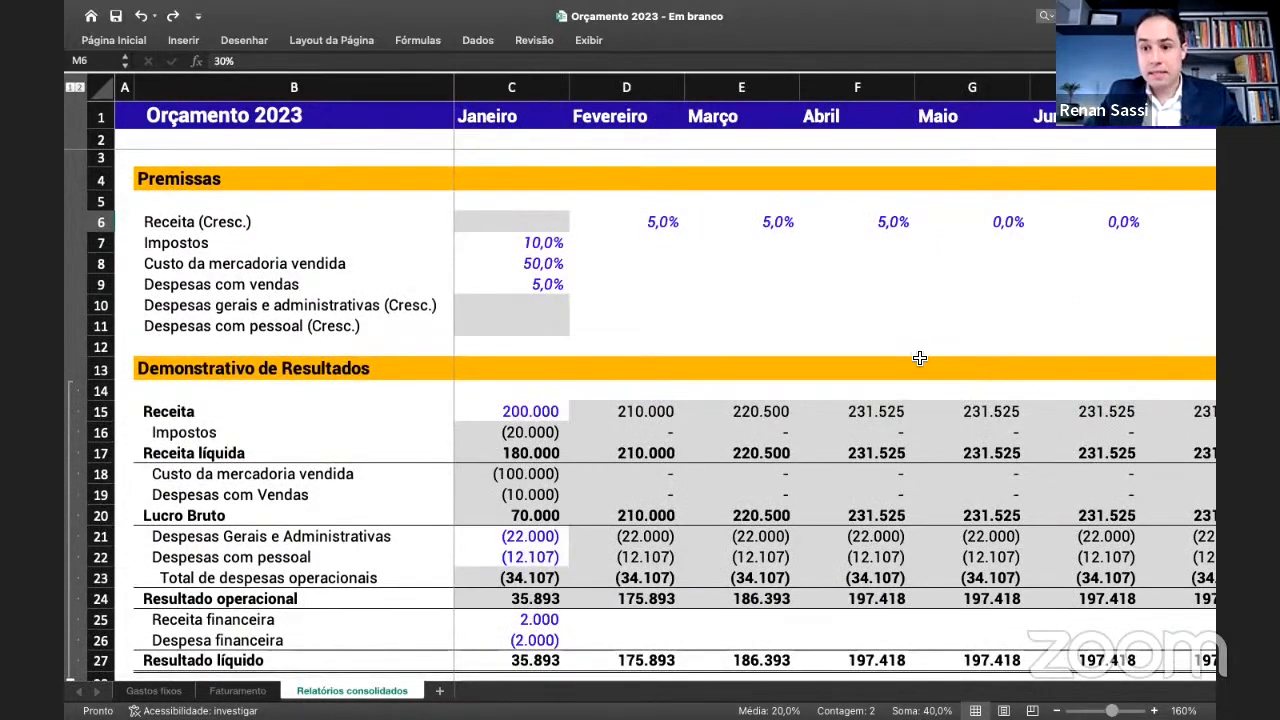
- Copy January's 10% Impostos assumption across February, March and April
click(500, 248)
click(651, 244)
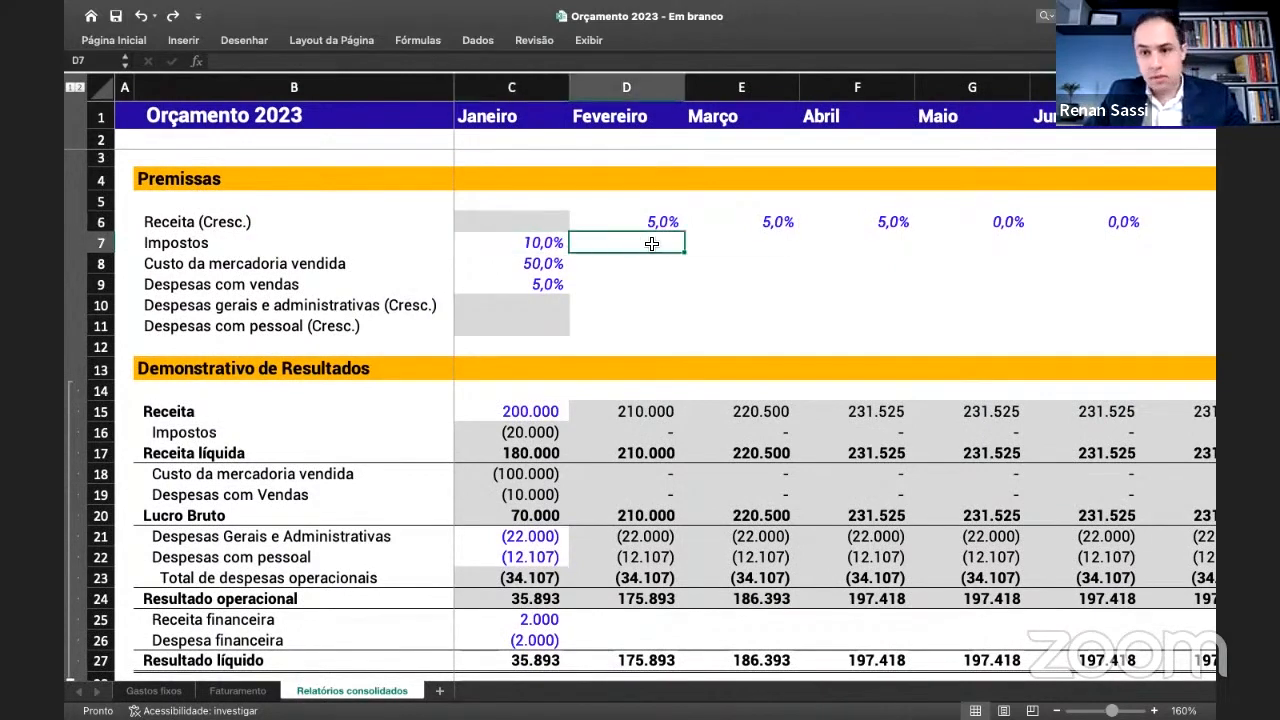
click(545, 243)
drag(569, 253, 913, 245)
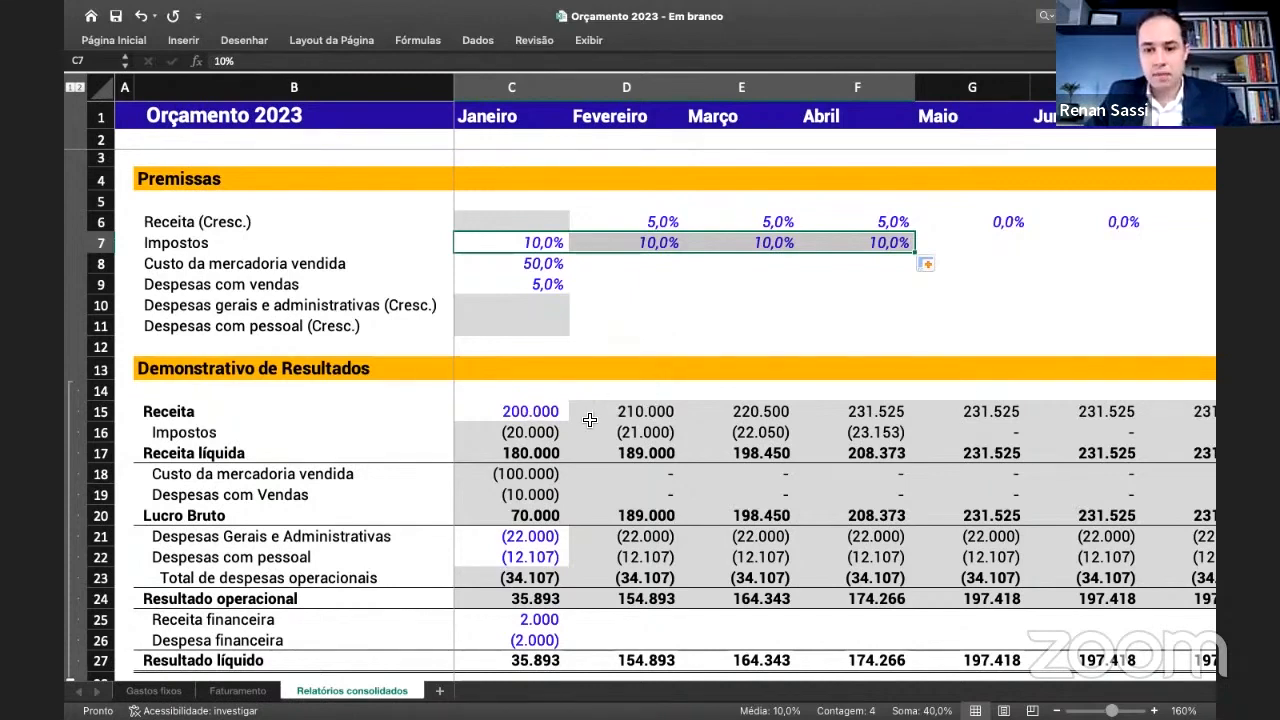
- Check April's Receita and set April's Impostos assumption to 12%
scroll(590, 420, right, 1)
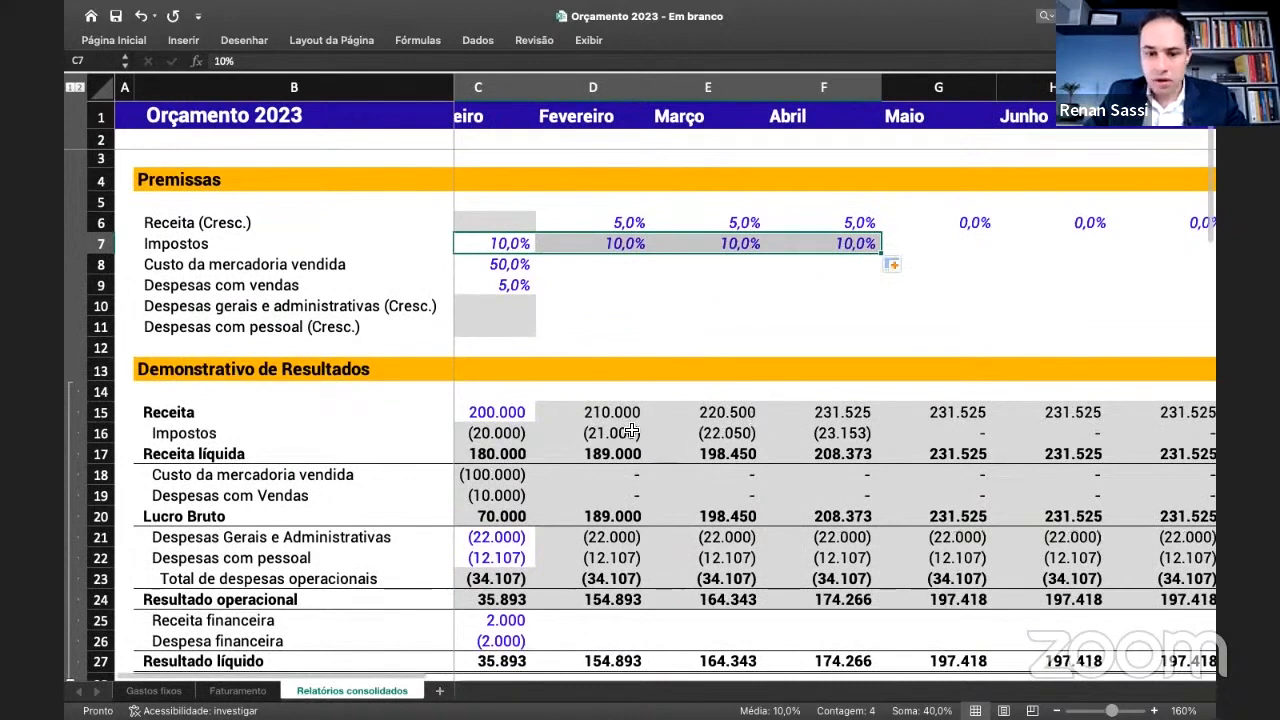
click(786, 414)
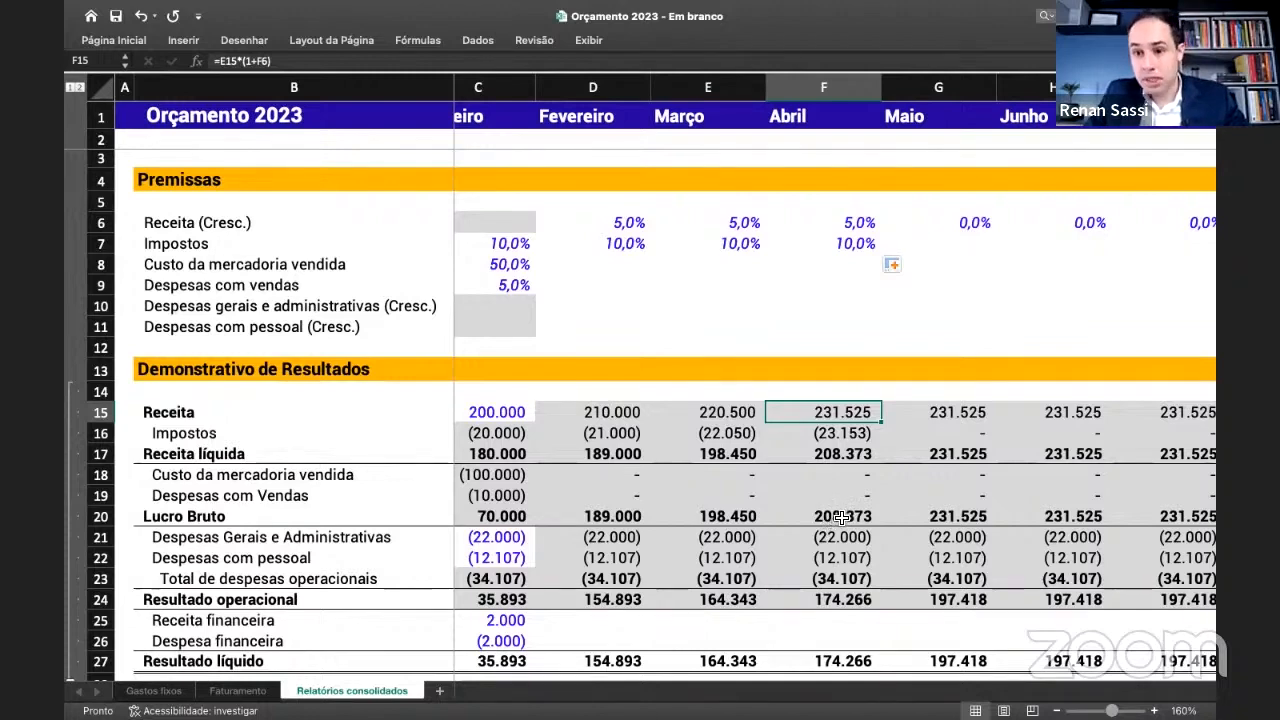
click(851, 251)
text(12)
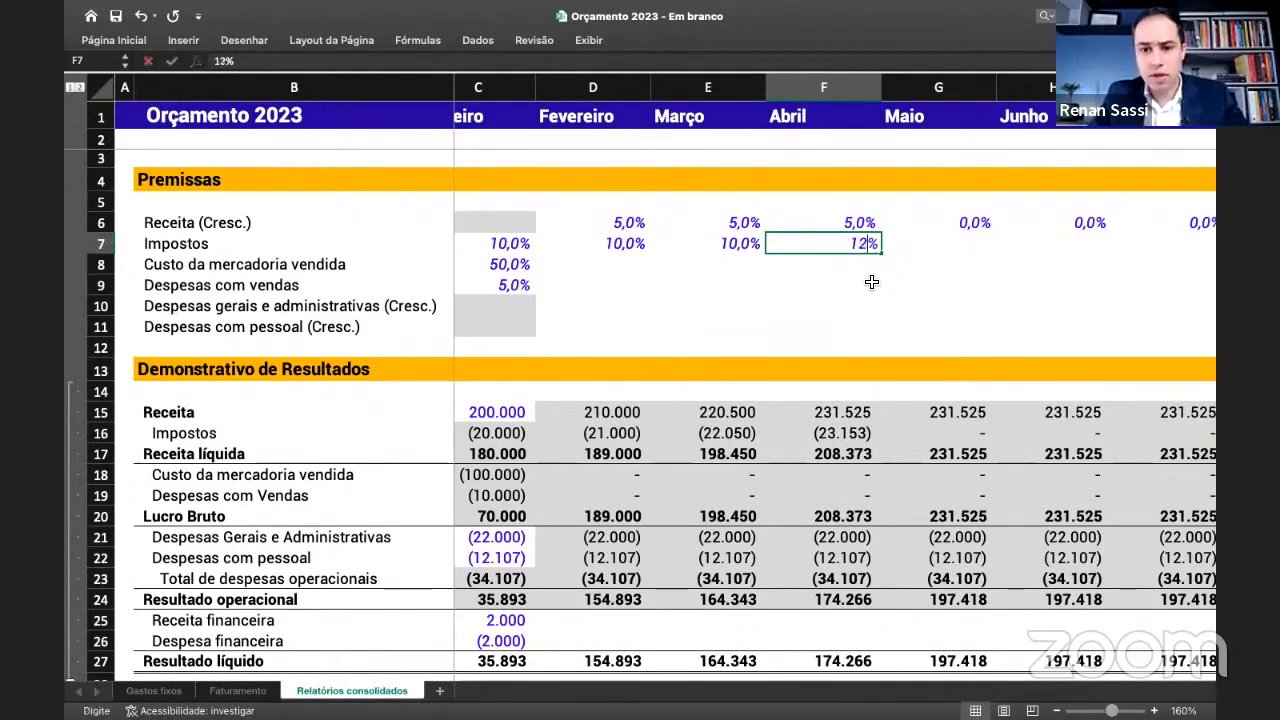
key(Return)
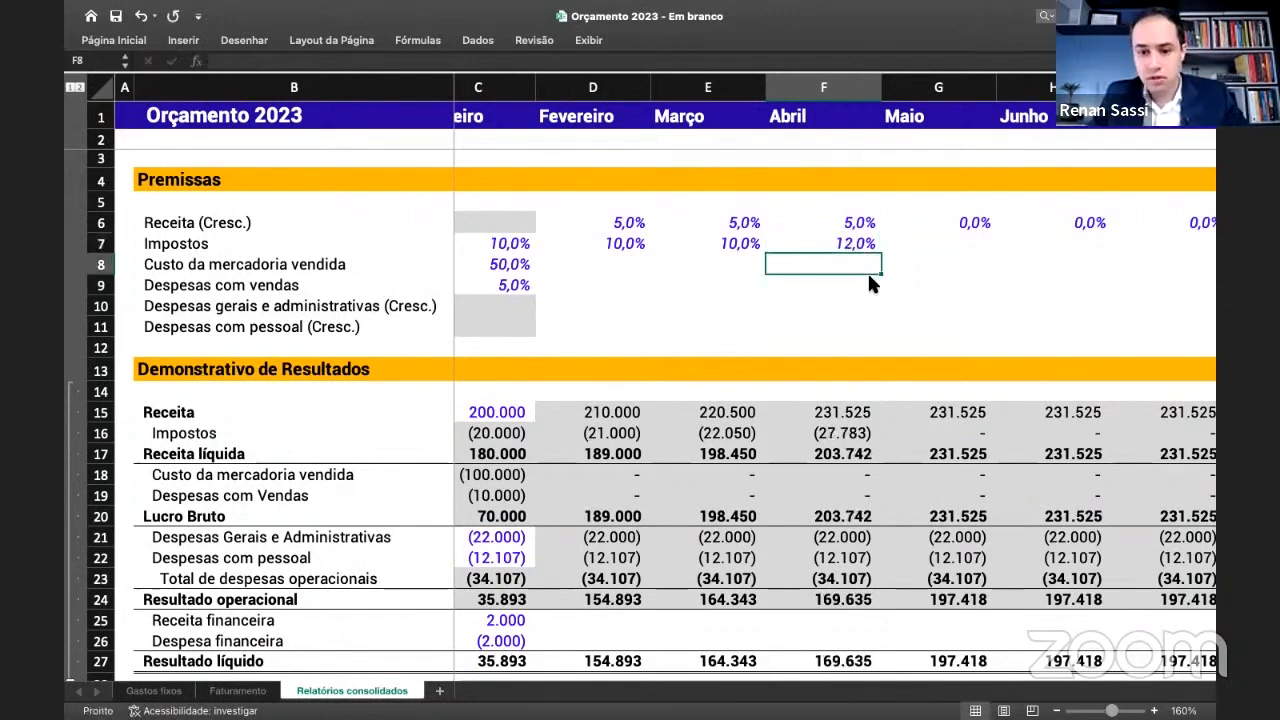
- Set the Impostos assumption to 12% for May, June and July
key(Up)
key(Right)
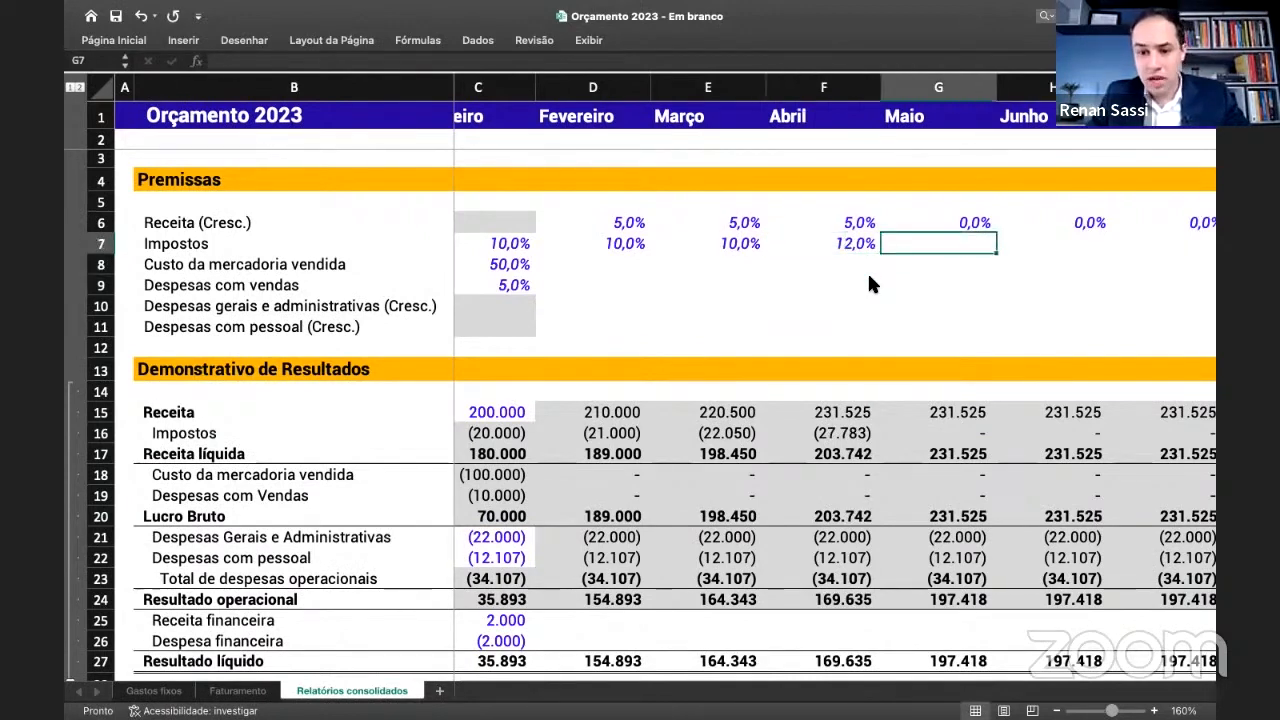
text(12)
key(Right)
text(12)
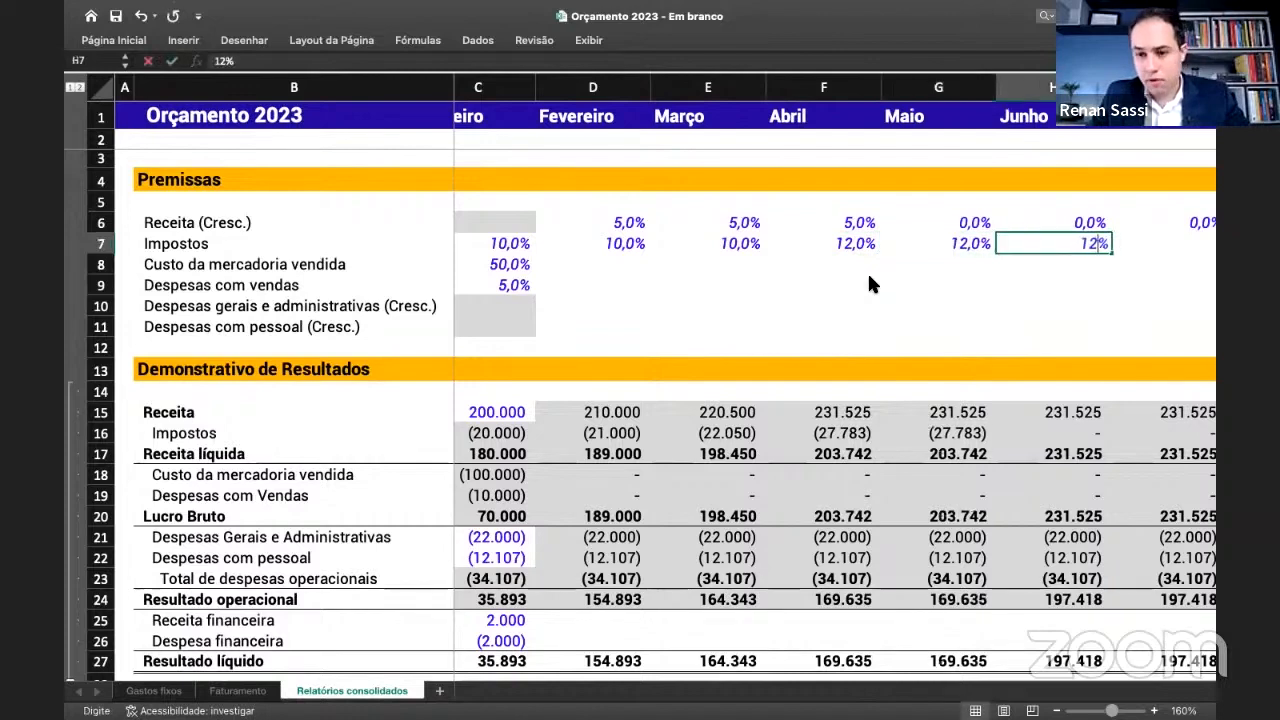
key(Right)
text(12)
key(Right)
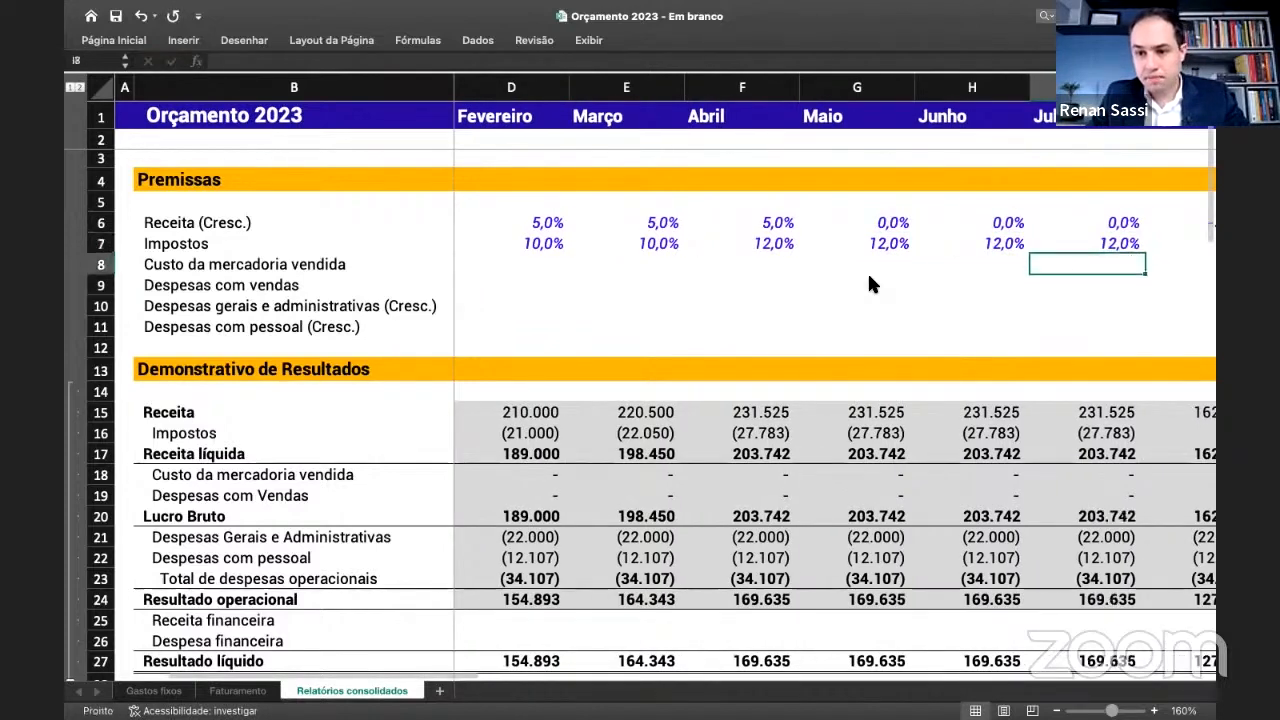
- Set the Impostos assumption to 9% for August and 10% for September
text(8)
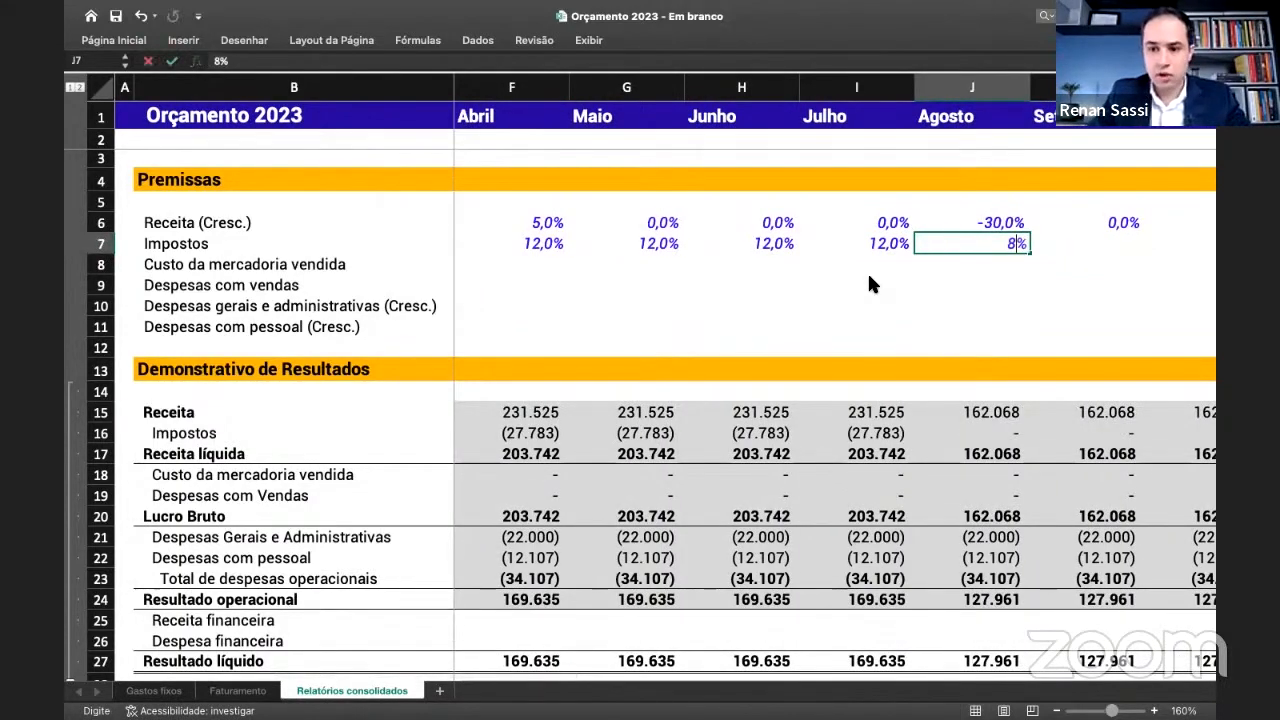
key(BackSpace)
text(9)
key(Right)
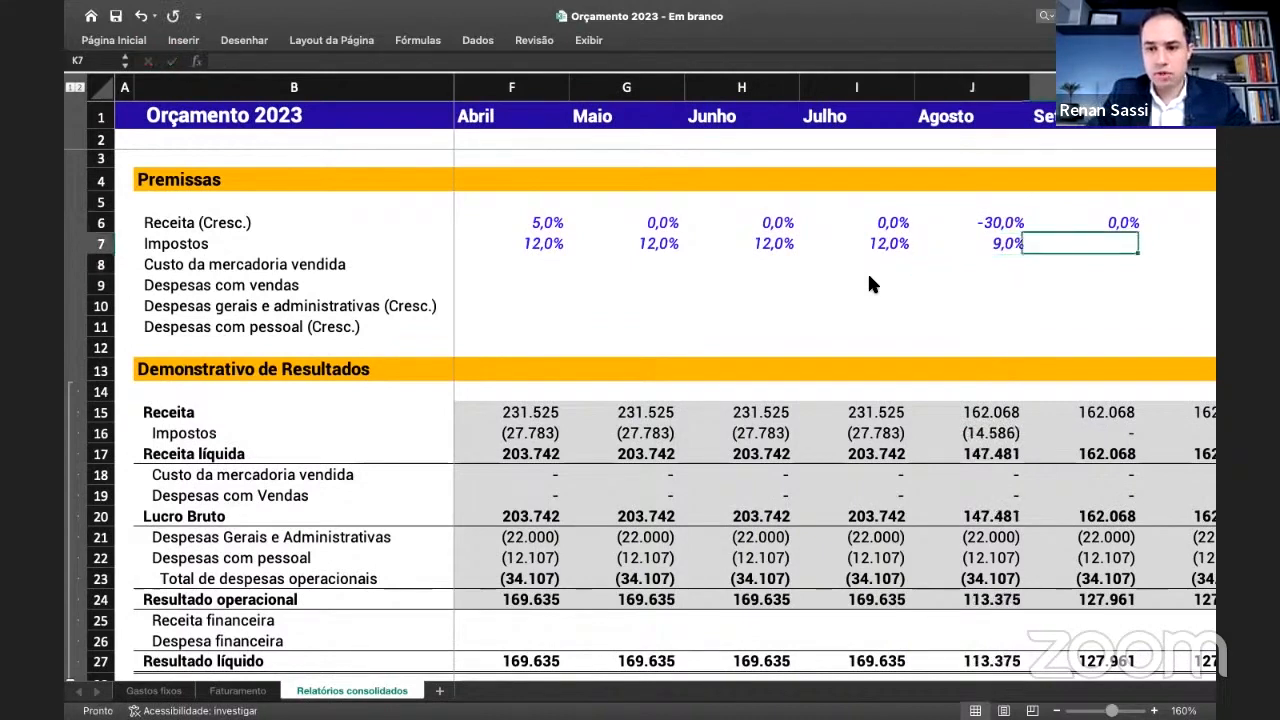
key(Left)
key(Right)
text(10)
key(Left)
- Copy August's 9% Impostos assumption across September and October
key(shift+Right)
key(shift+Right)
key(shift+Right)
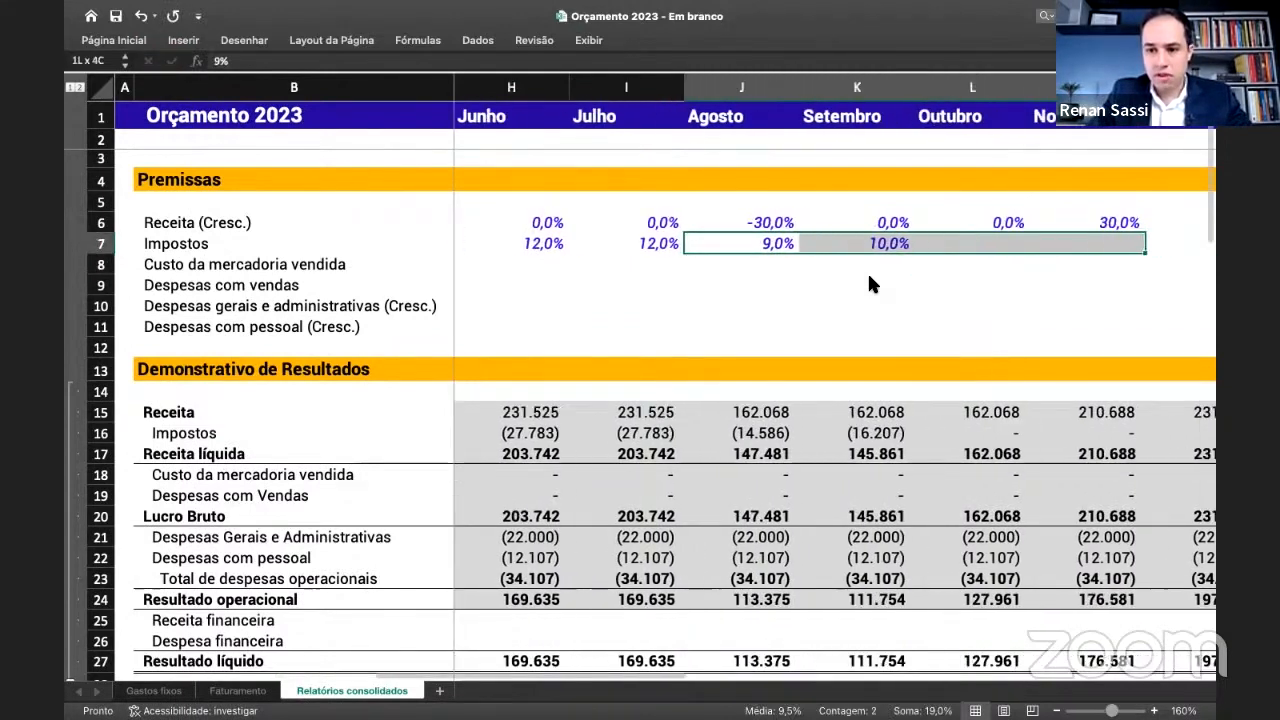
key(shift+Left)
key(ctrl+r)
- Set the Impostos assumption to 12% for November and December
key(Right)
key(Right)
key(Right)
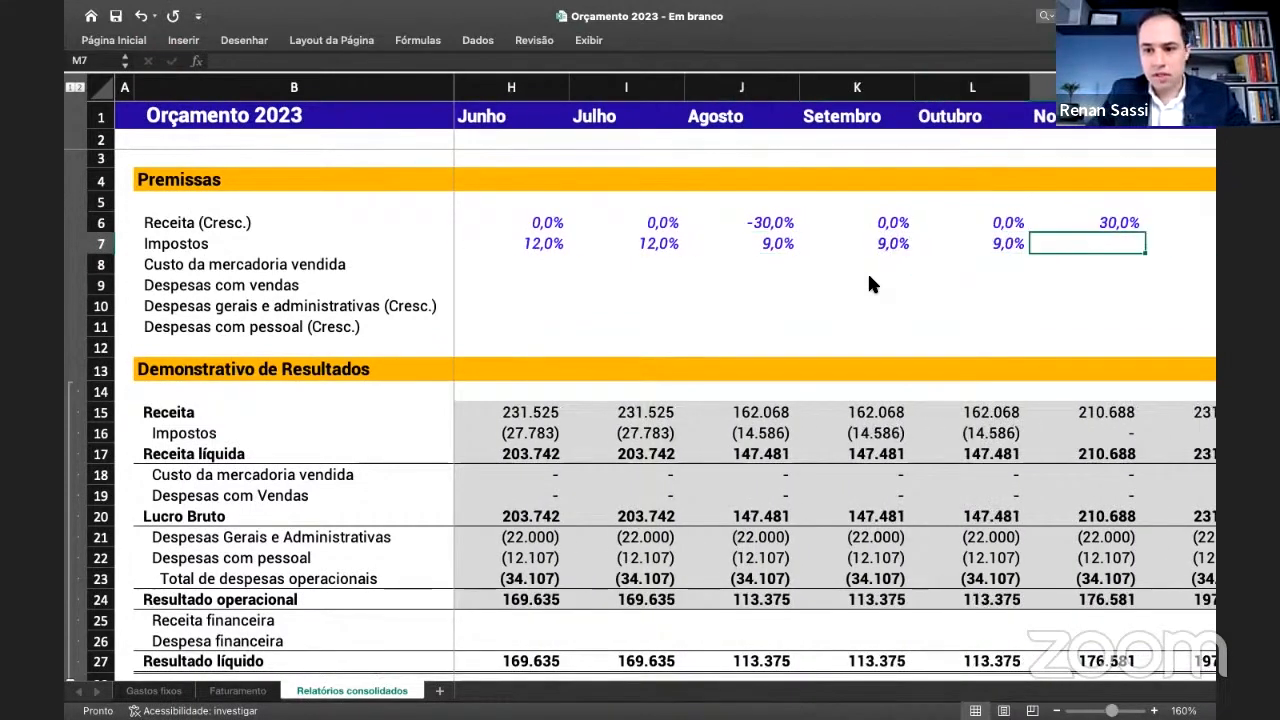
text(12)
key(Right)
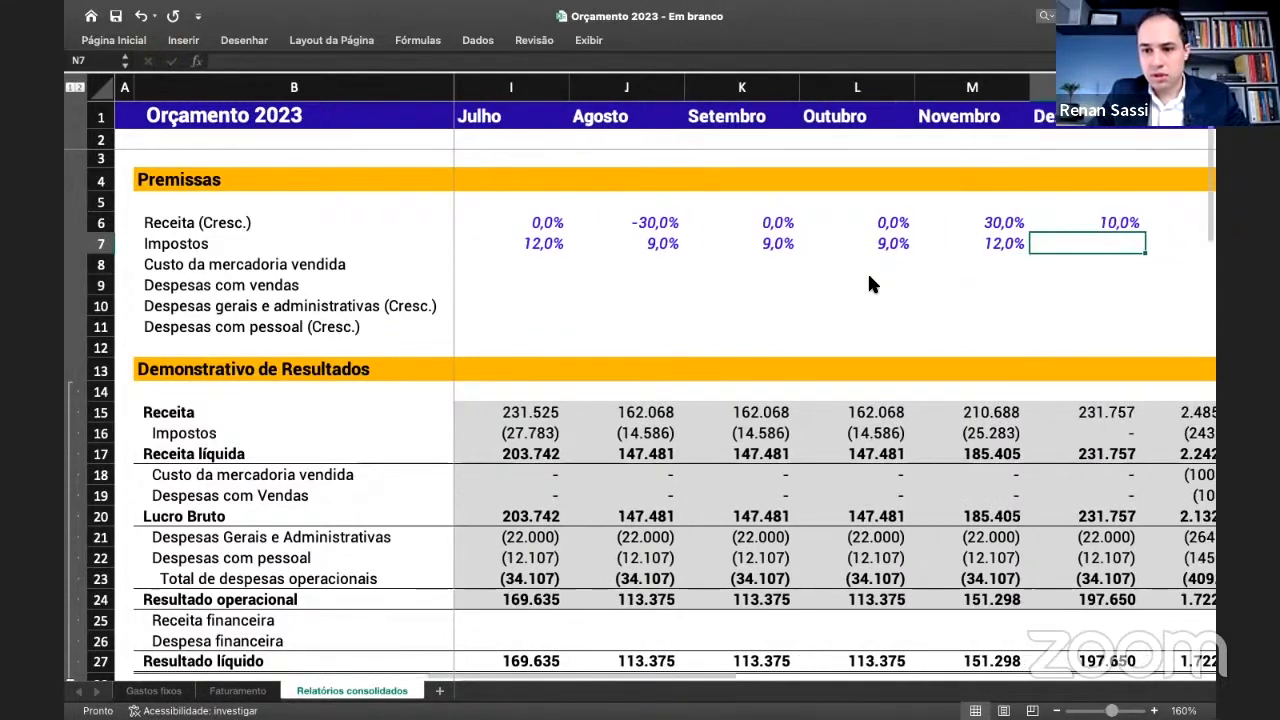
text(12)
key(Right)
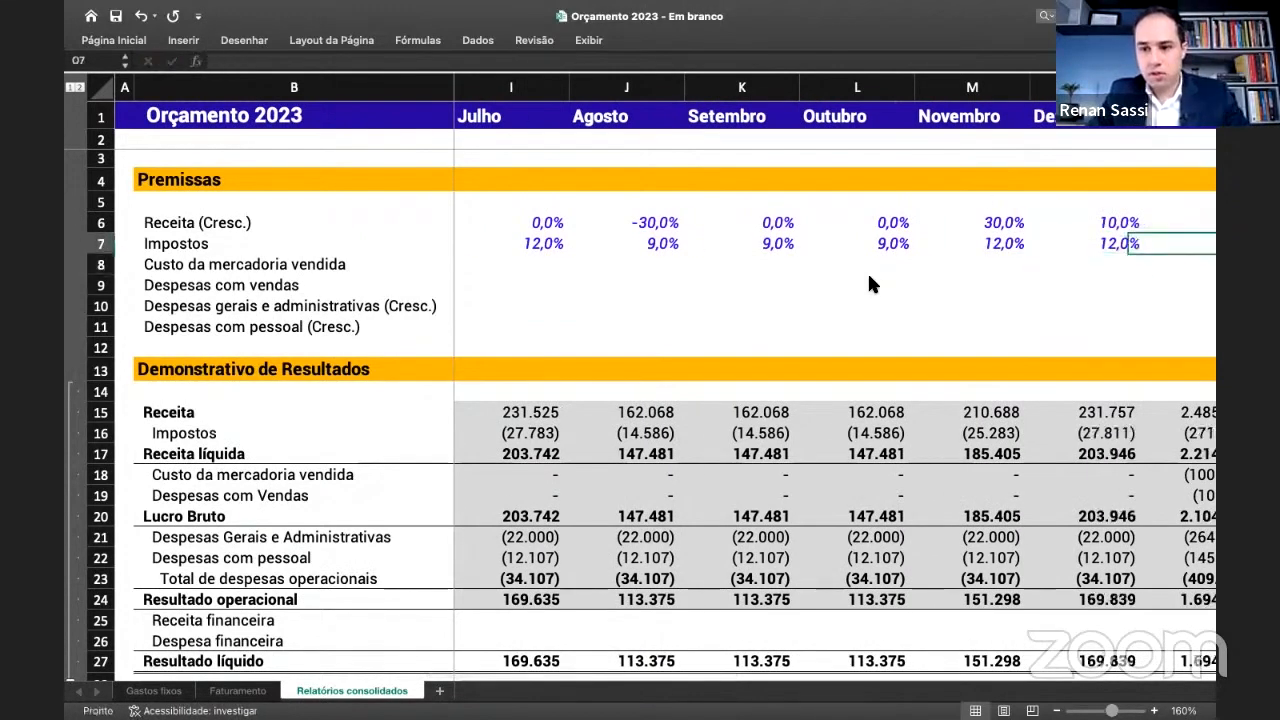
key(Left)
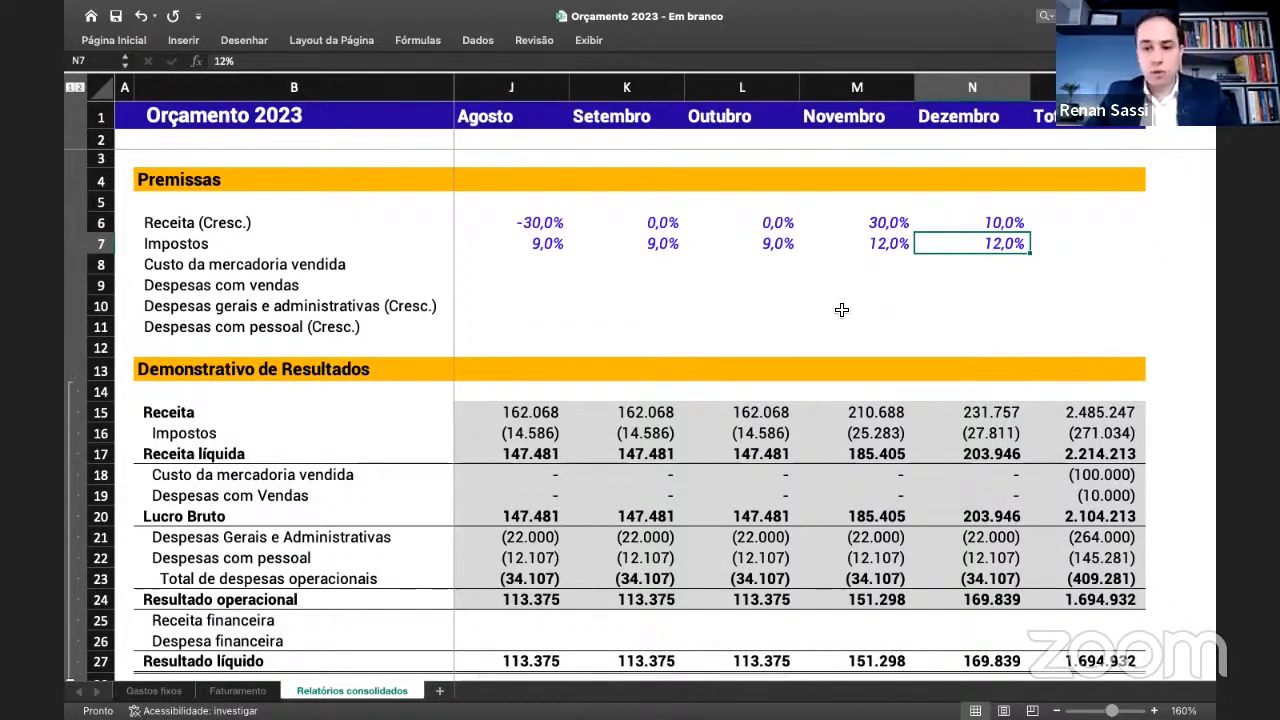
- Re-enter January's Impostos assumption as 10% and copy it across every month through December
scroll(845, 305, left, 1)
scroll(845, 305, left, 7)
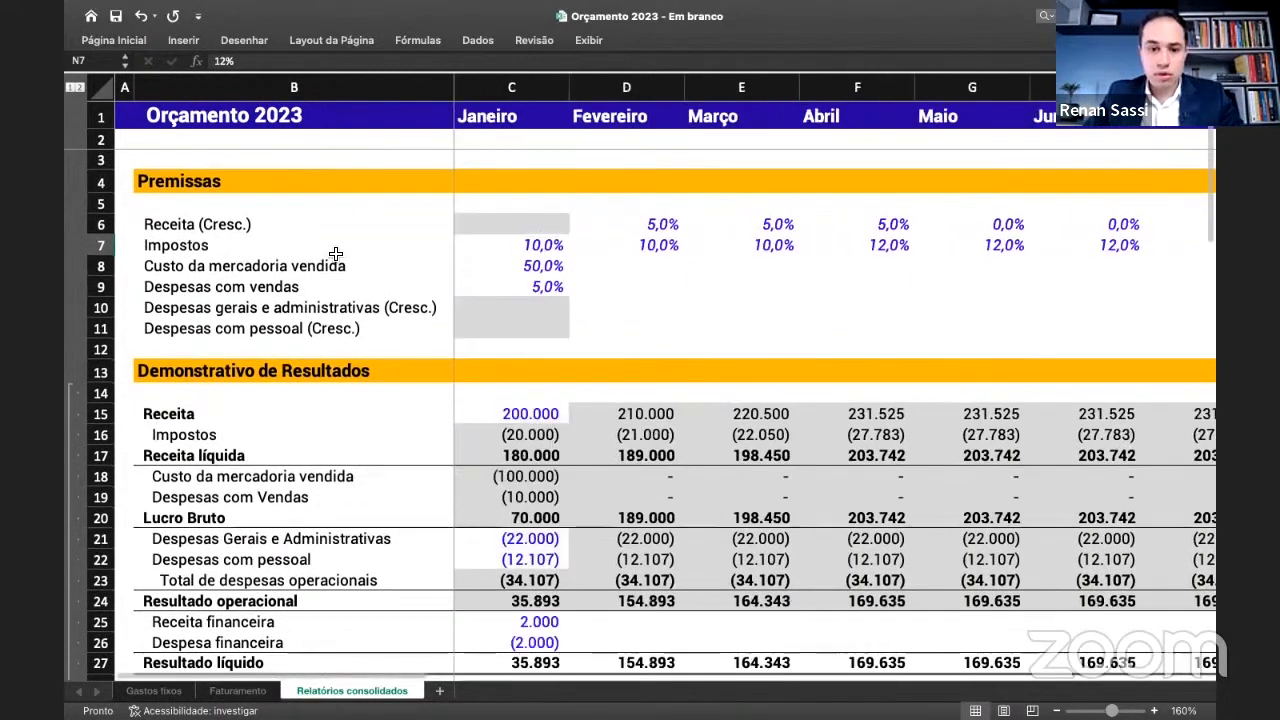
click(104, 245)
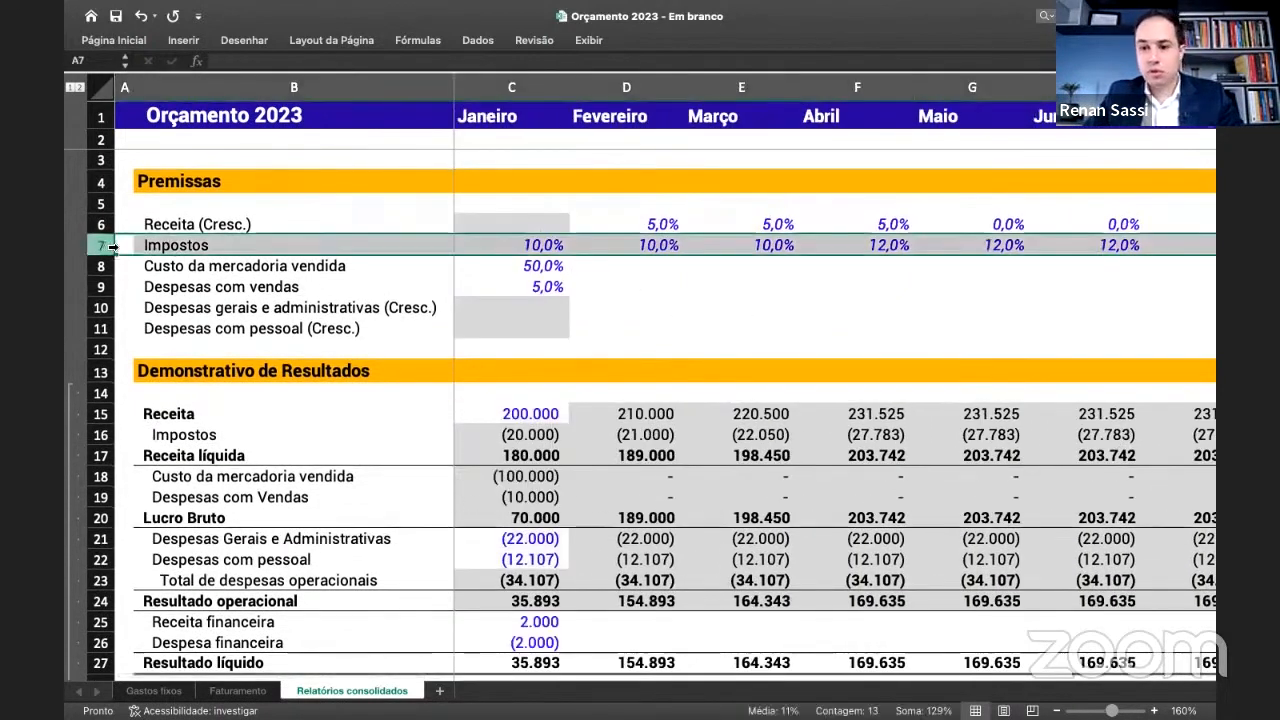
double_click(557, 245)
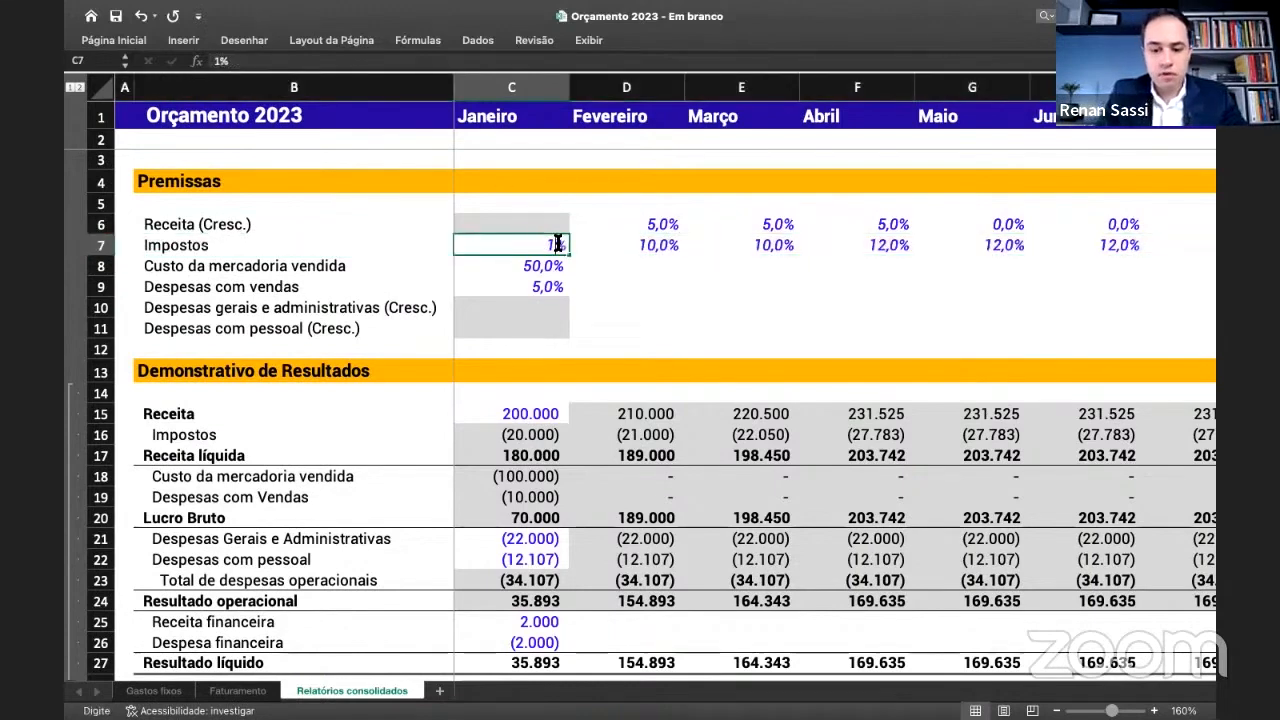
key(Return)
click(557, 245)
key(ctrl+shift+Right)
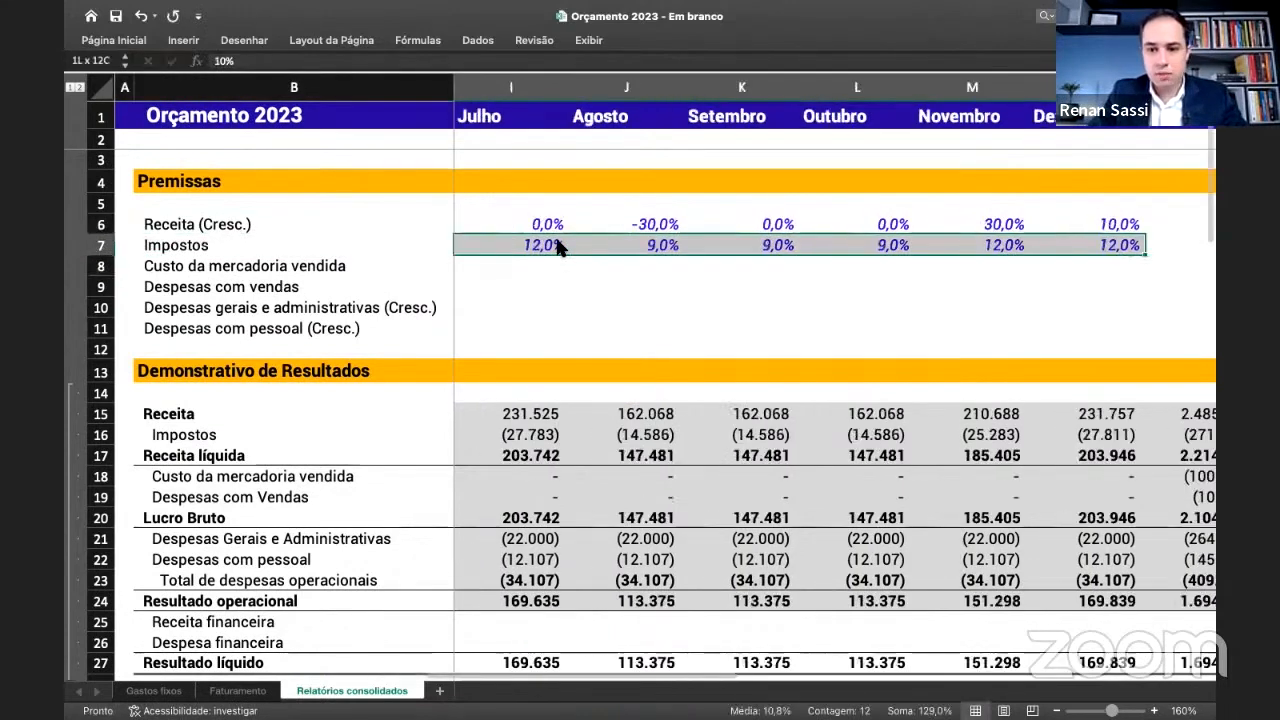
key(ctrl+r)
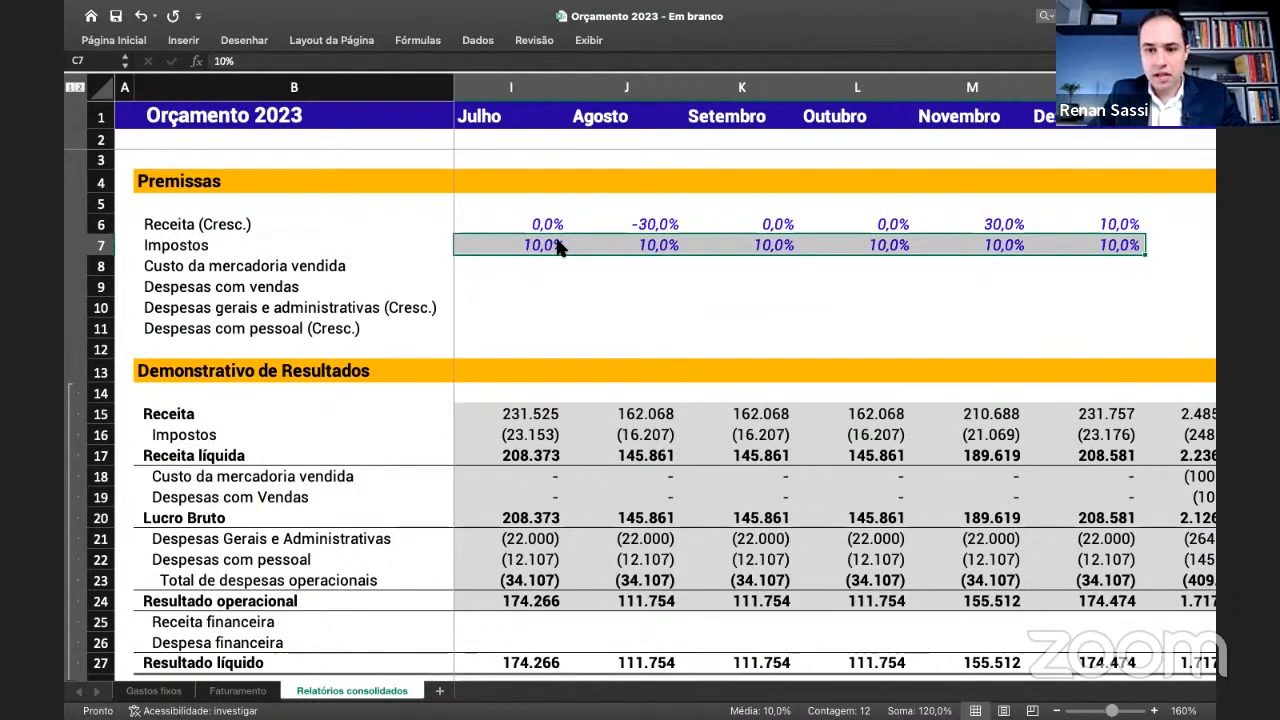
- Review the February and August Impostos formulas in the income statement and compare the monthly tax amounts
key(Left)
key(Right)
click(661, 435)
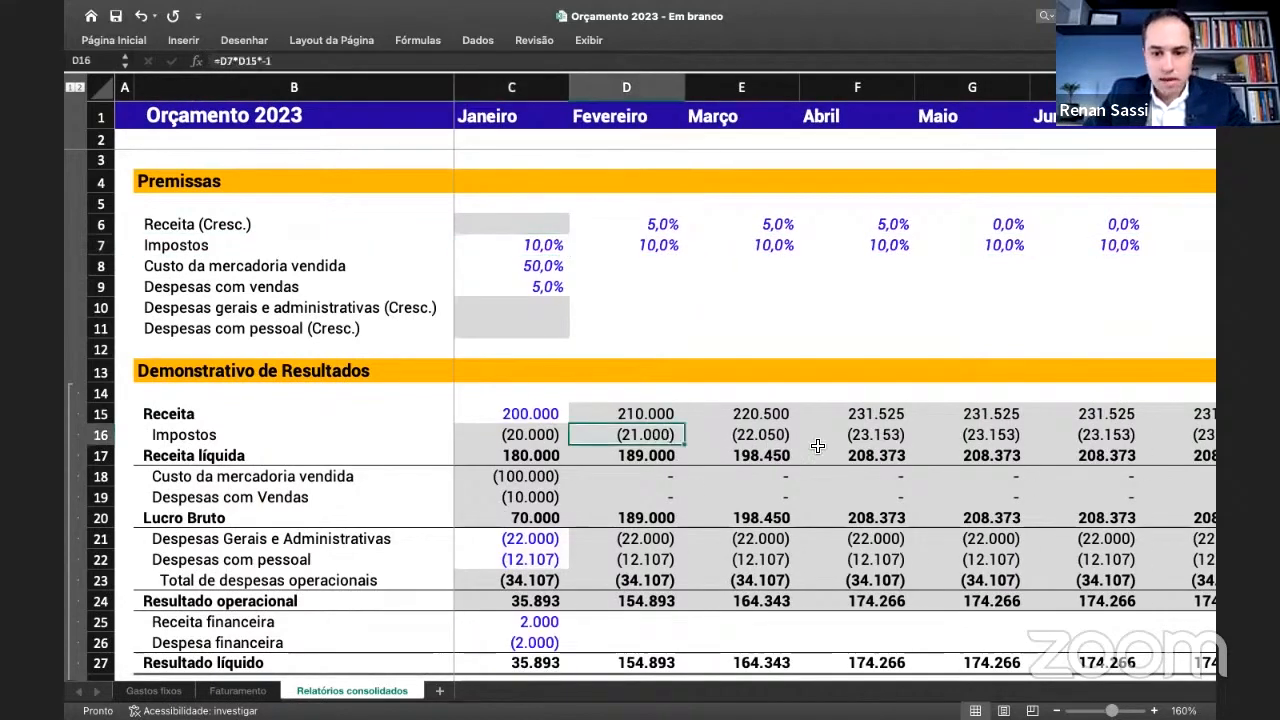
scroll(1085, 438, right, 1)
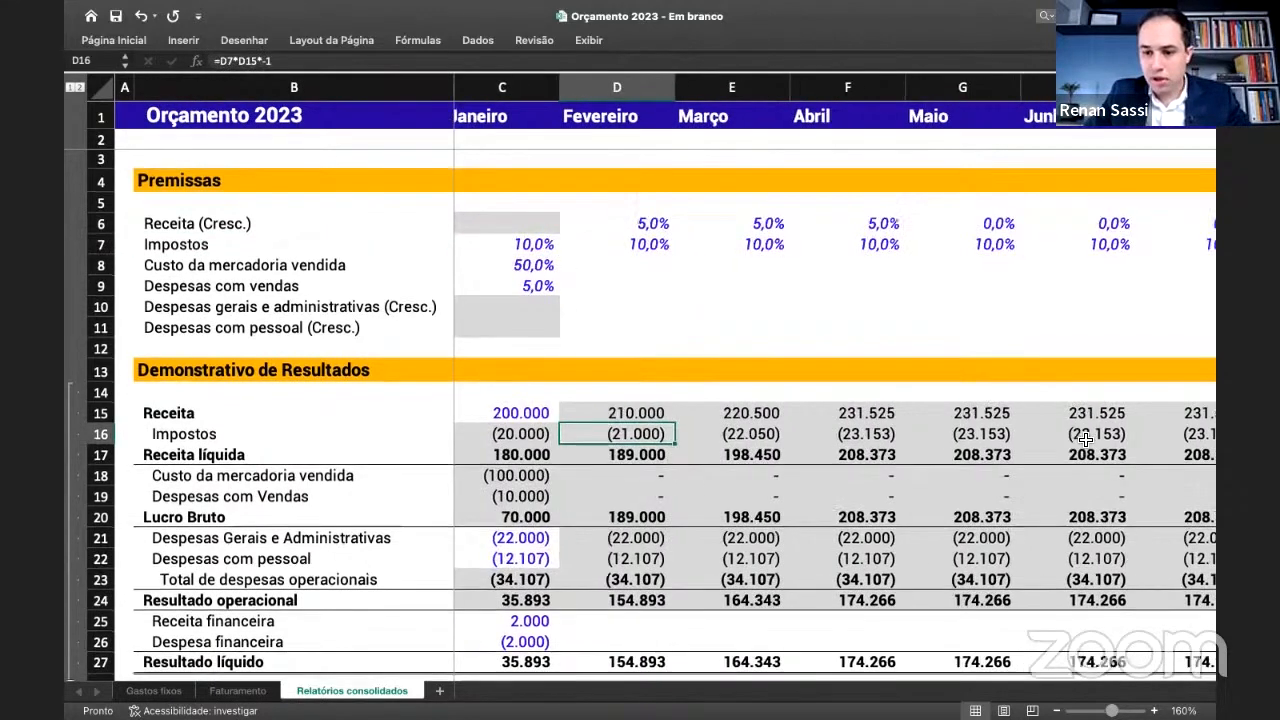
scroll(1086, 440, right, 5)
click(918, 440)
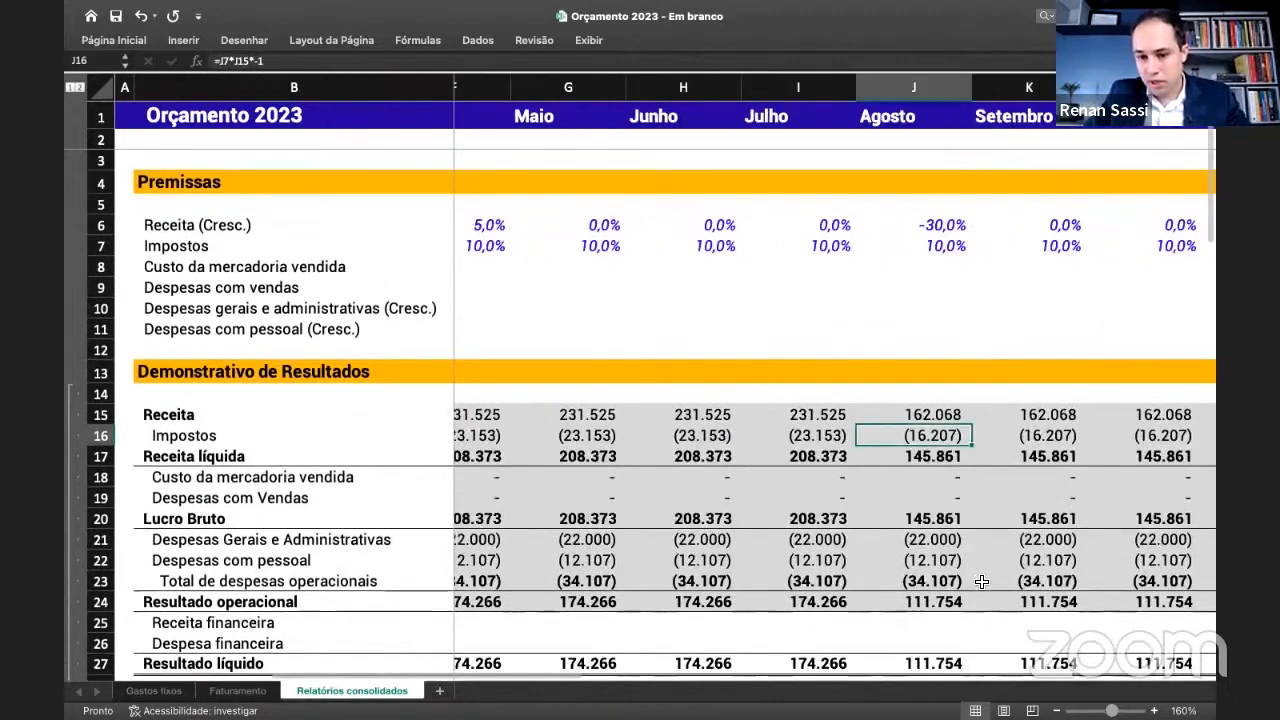
scroll(1032, 465, right, 1)
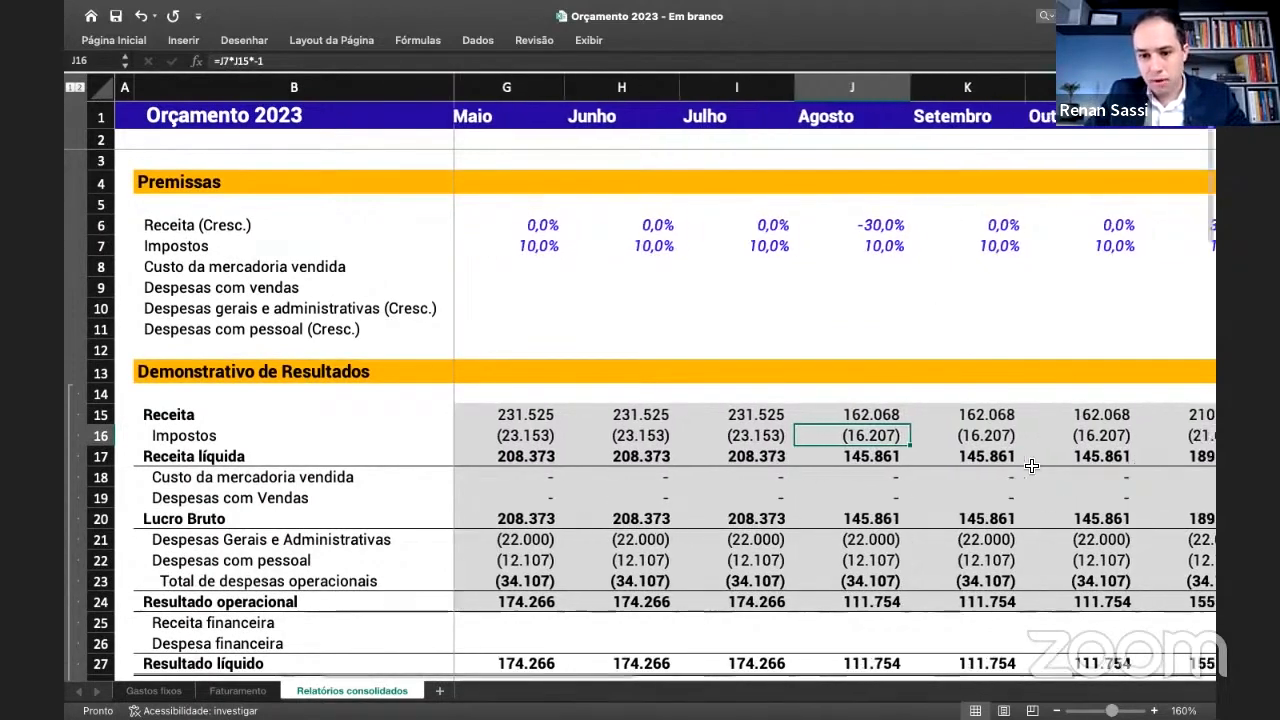
scroll(1032, 465, left, 5)
- Copy January's 50% Custo da mercadoria vendida assumption across February to December
click(540, 260)
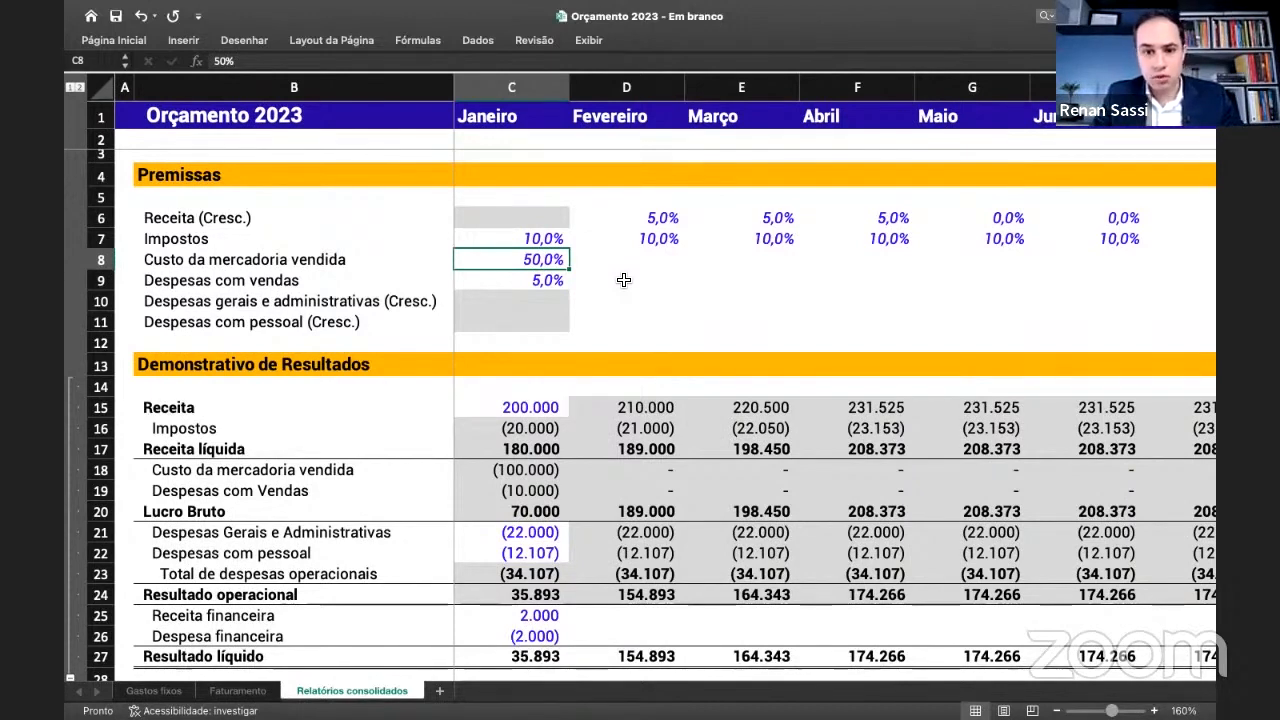
key(shift+Right)
key(shift+Right)
key(shift+Right)
key(shift+Right)
key(shift+Right)
key(shift+Right)
key(shift+Right)
key(shift+Right)
key(shift+Right)
key(shift+Right)
key(shift+Right)
key(shift+Right)
key(shift+Right)
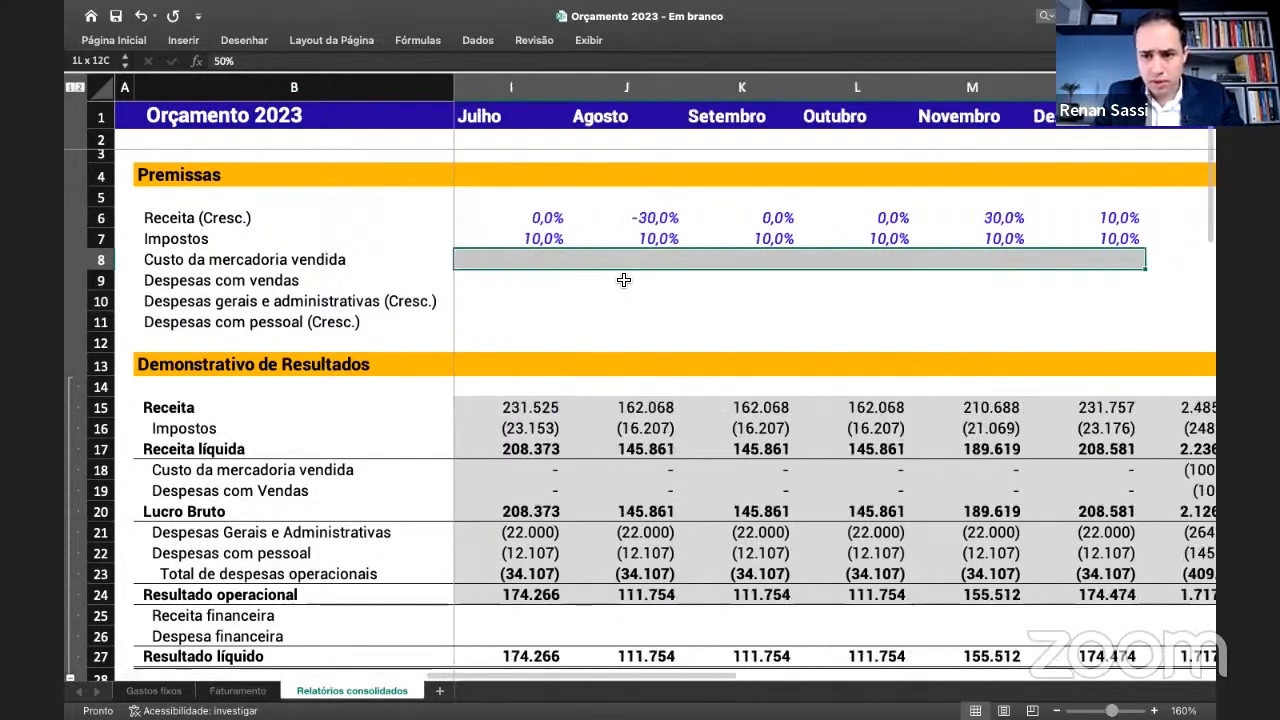
key(ctrl+r)
- Check July's Receita and set the Despesas com vendas assumption to 6% for July, June and May
key(Down)
key(shift+Right)
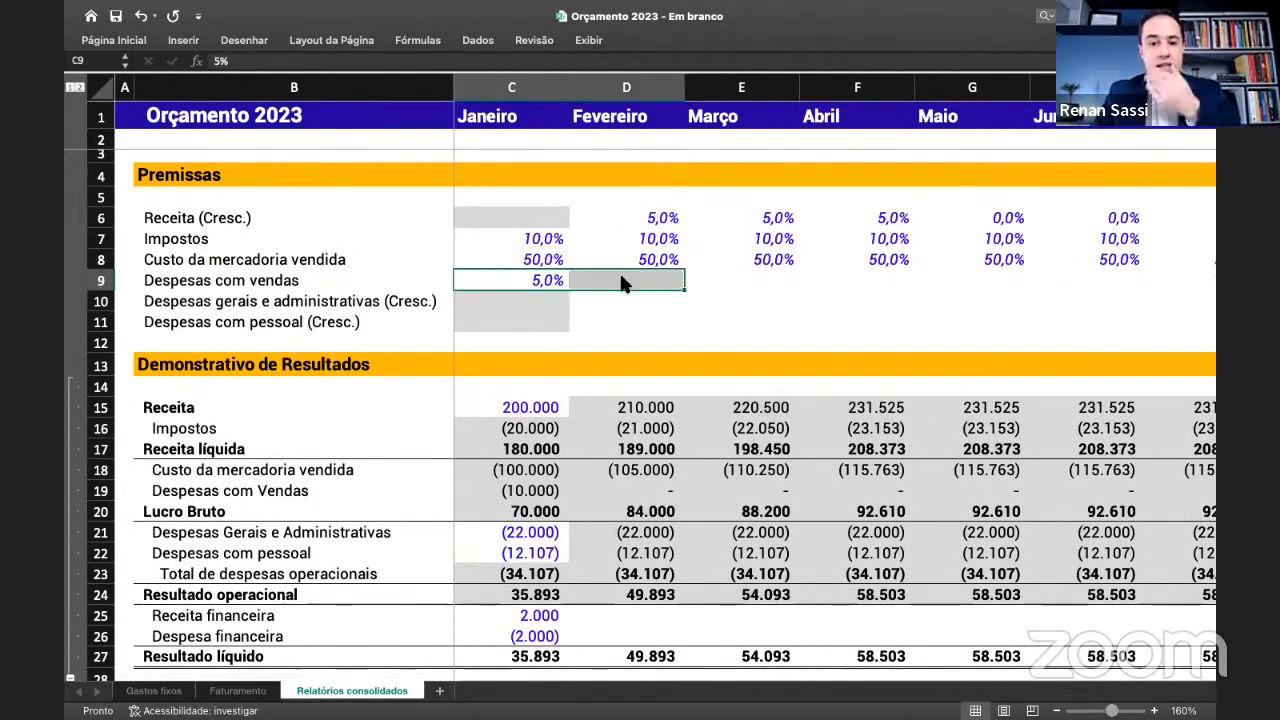
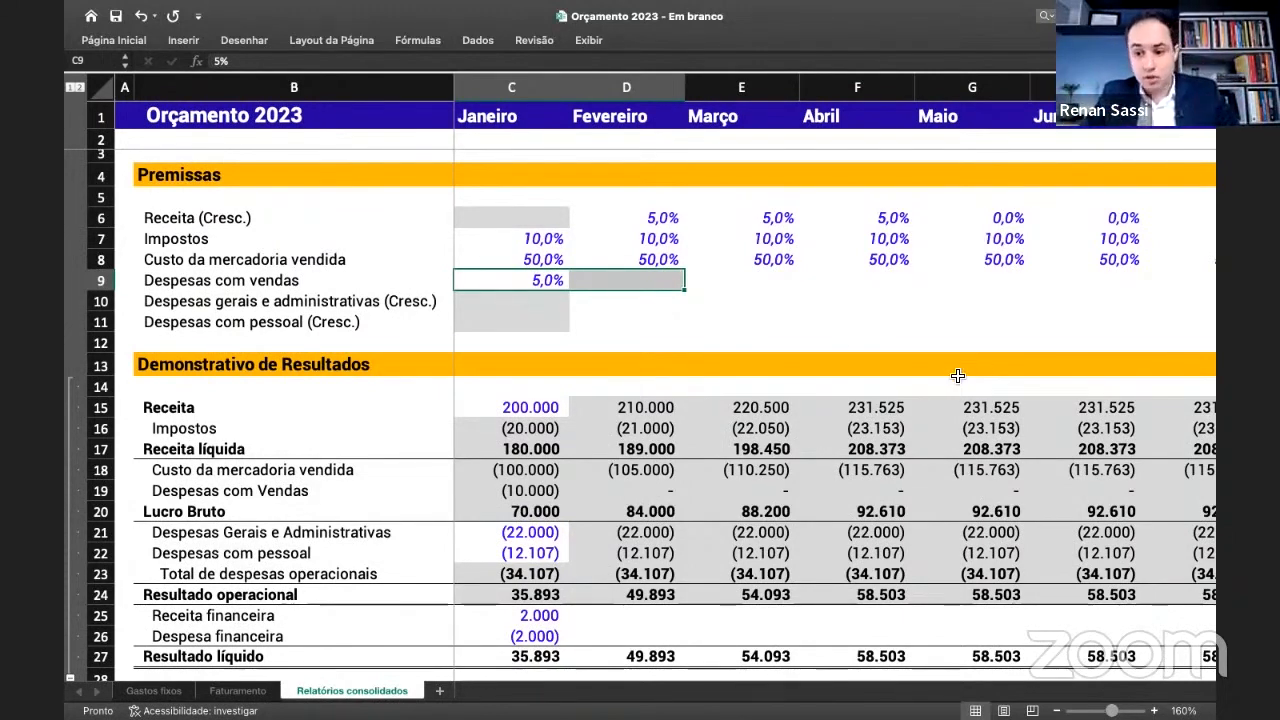
scroll(957, 375, right, 5)
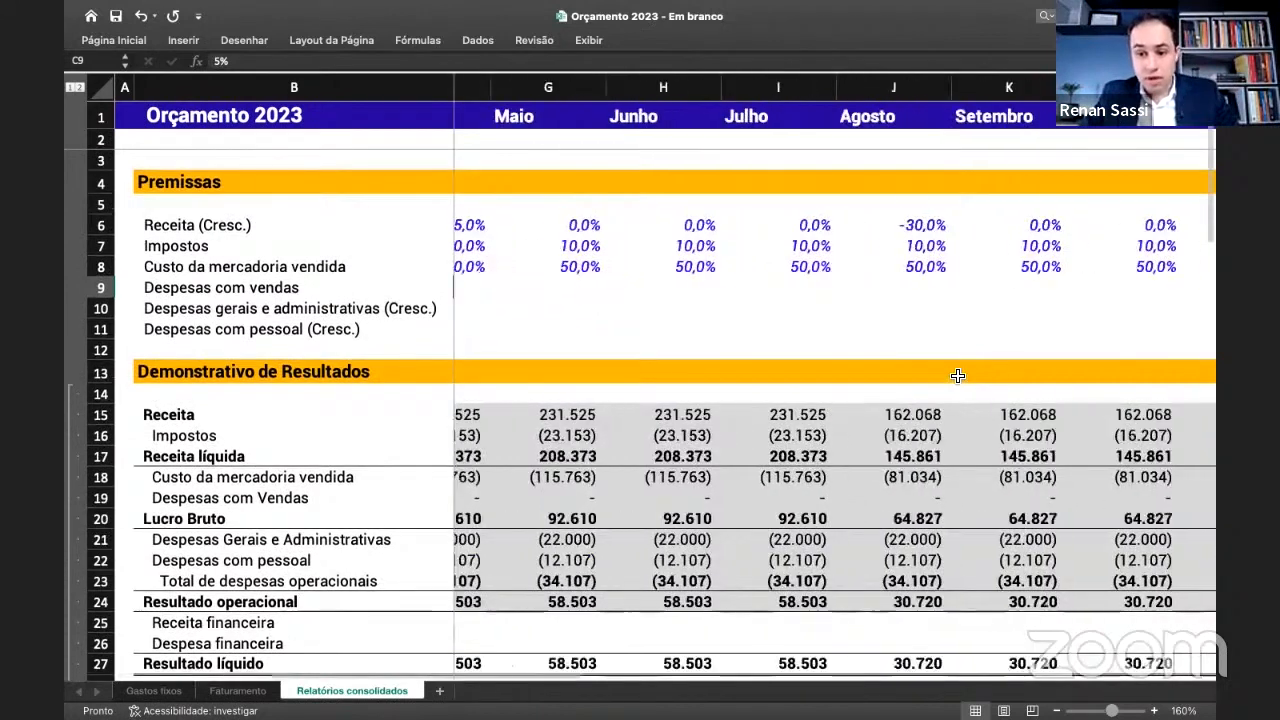
click(791, 418)
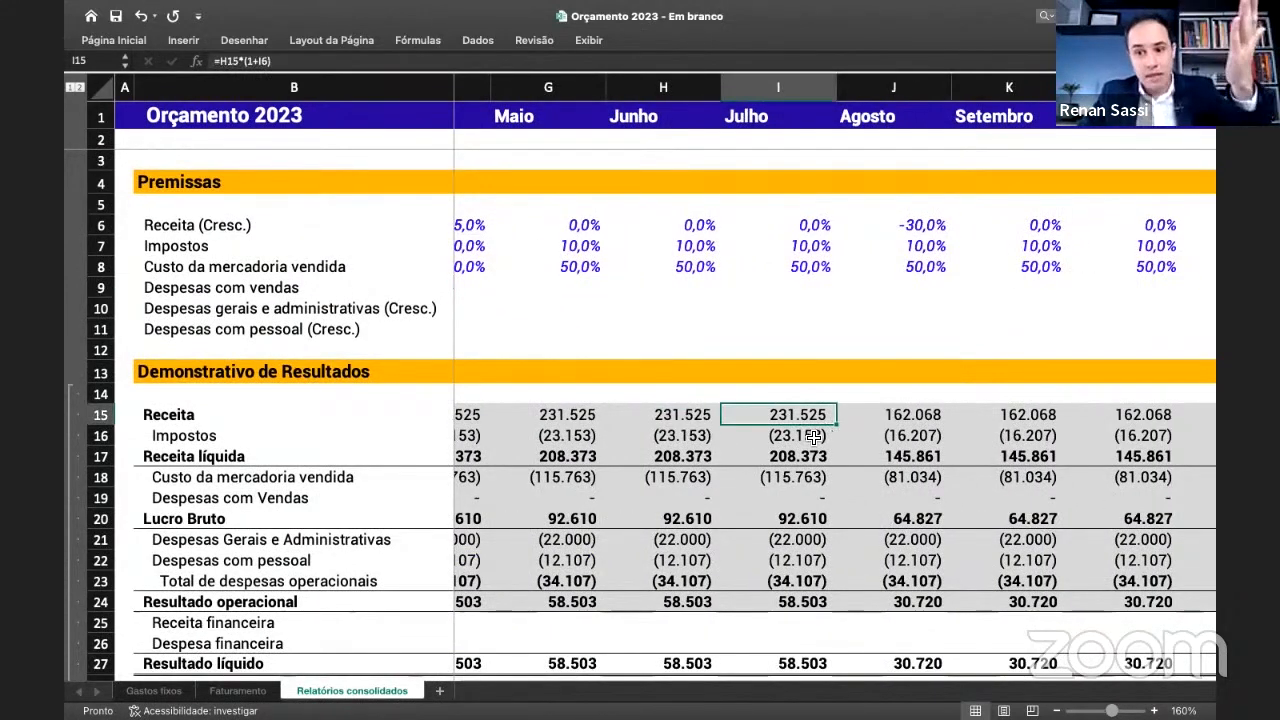
click(820, 291)
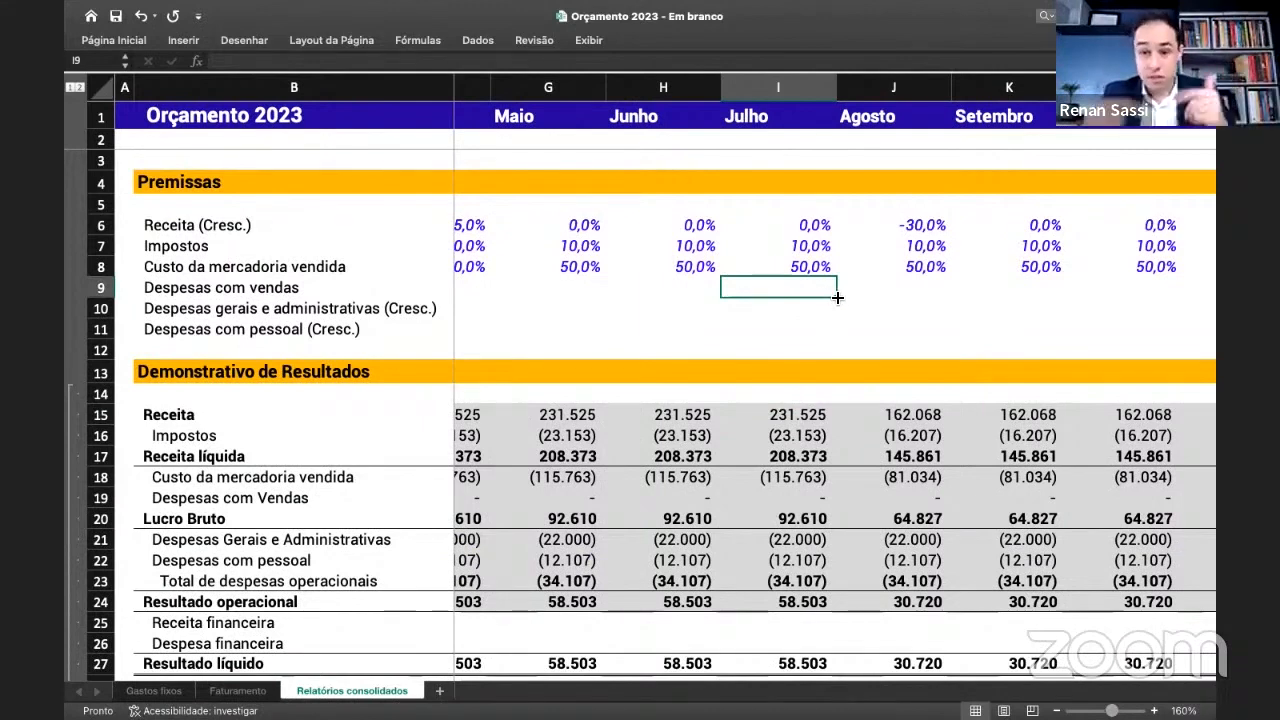
text(6%)
key(Return)
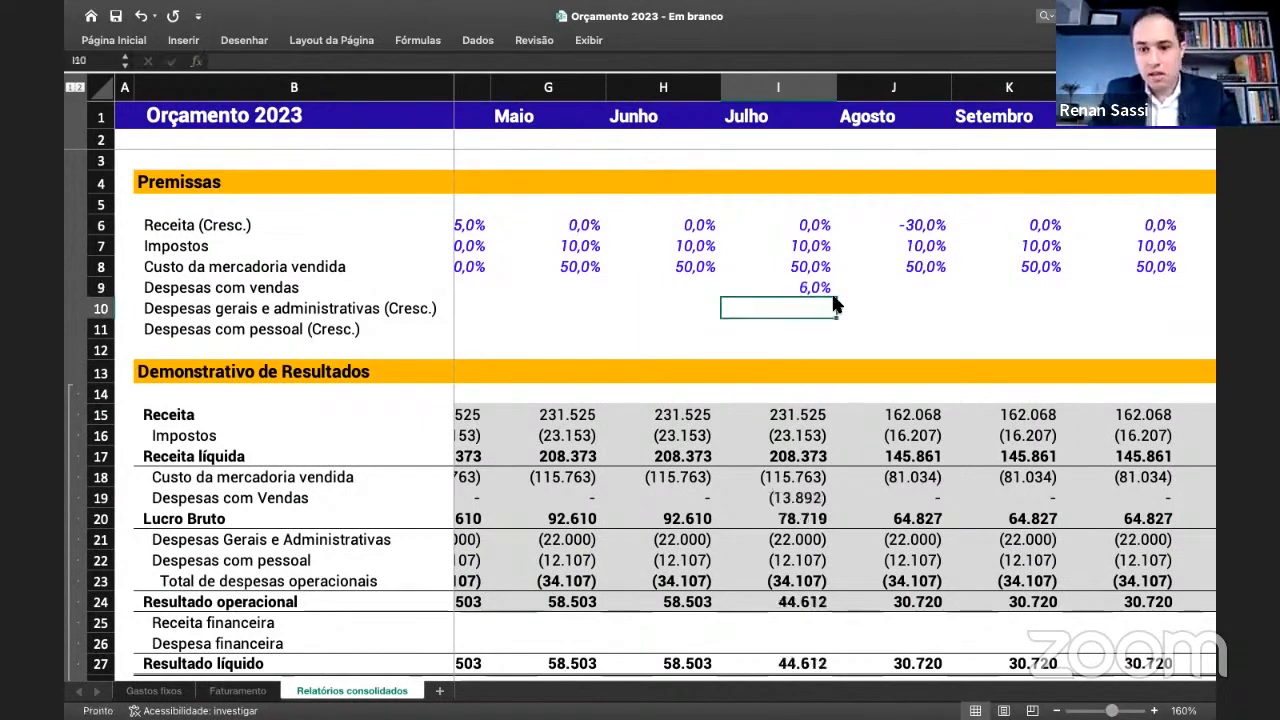
key(Up)
key(Left)
text(6%)
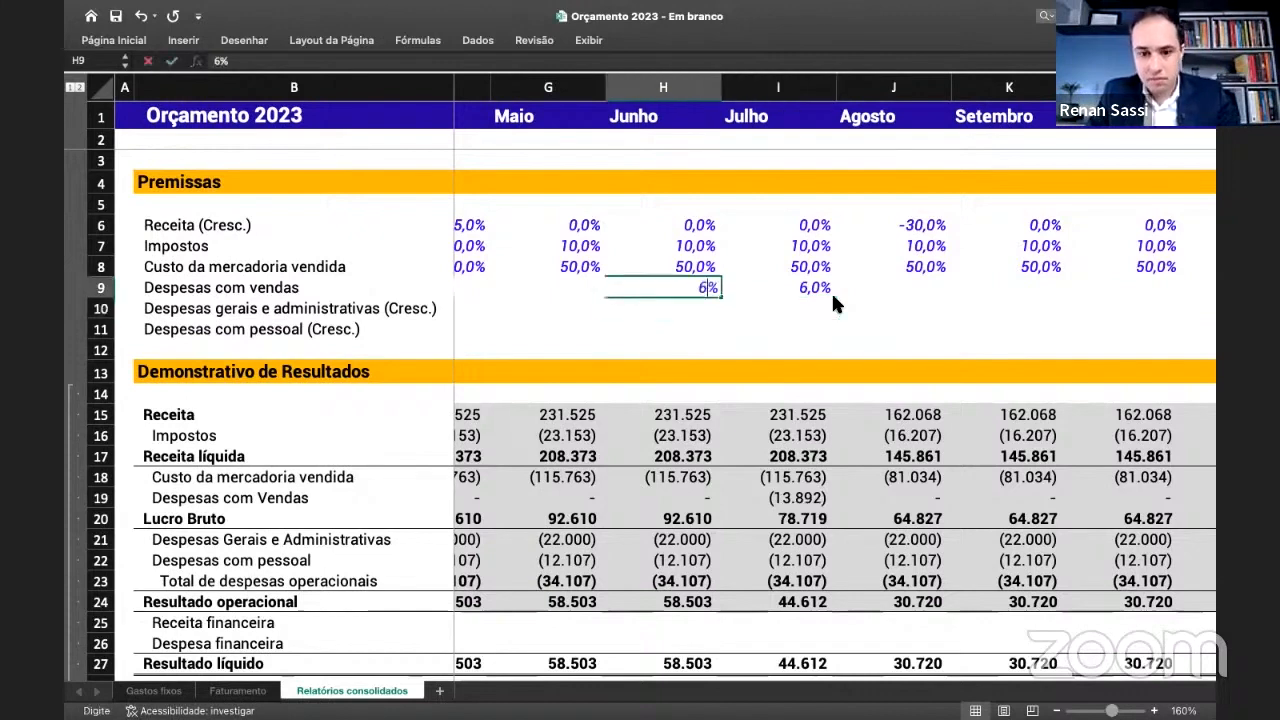
key(Left)
text(6%)
key(Return)
key(Left)
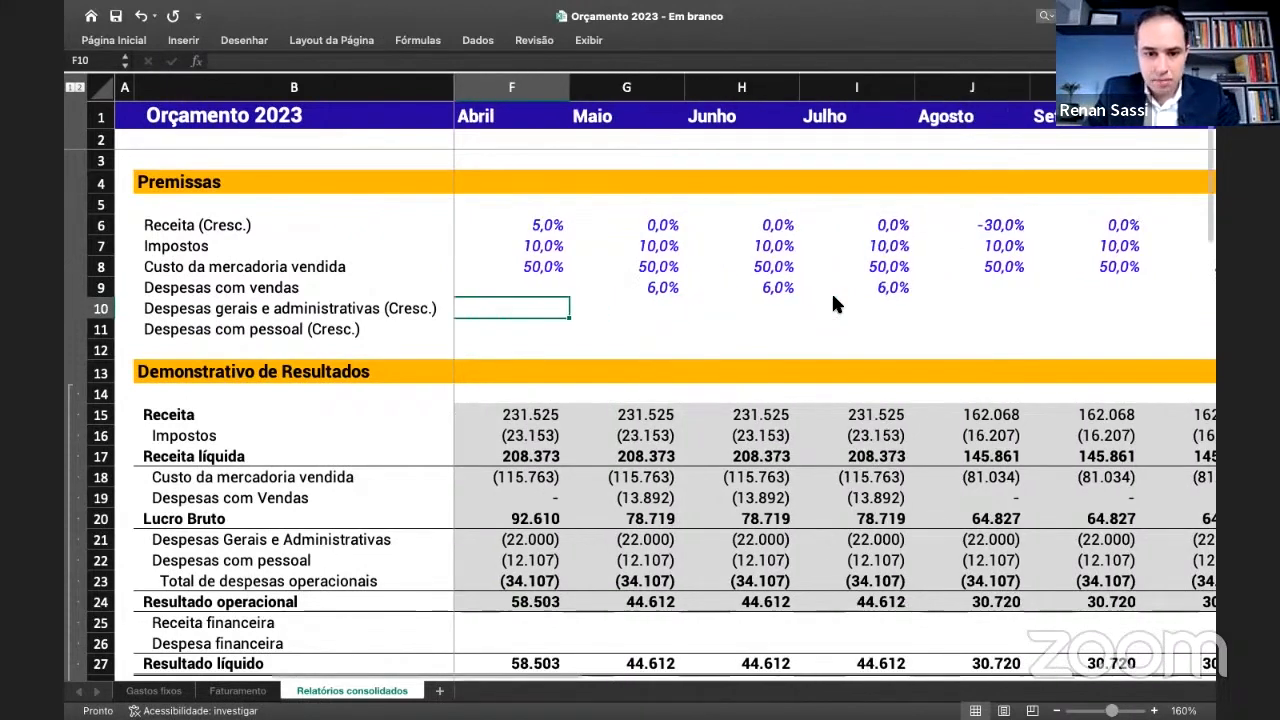
- Set the Despesas com vendas assumption to 6% for April, March and February
key(Up)
key(Right)
key(Left)
text(6%)
key(Left)
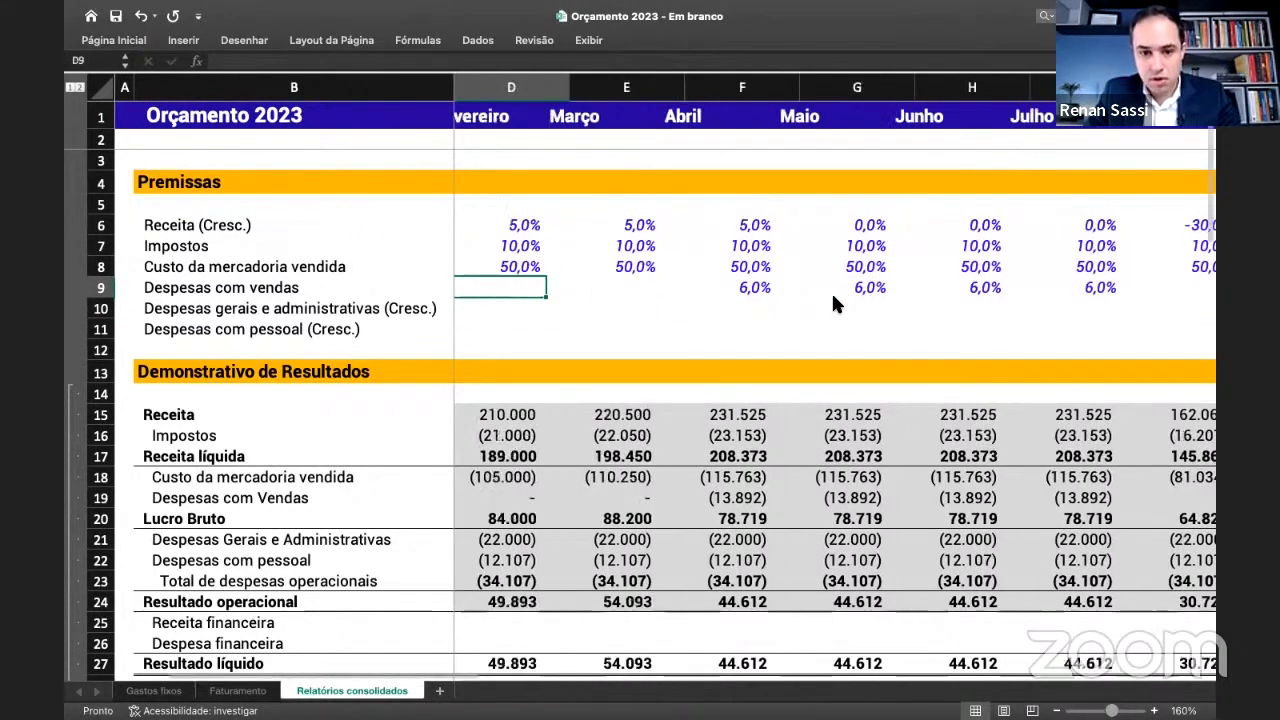
text(6%)
key(Left)
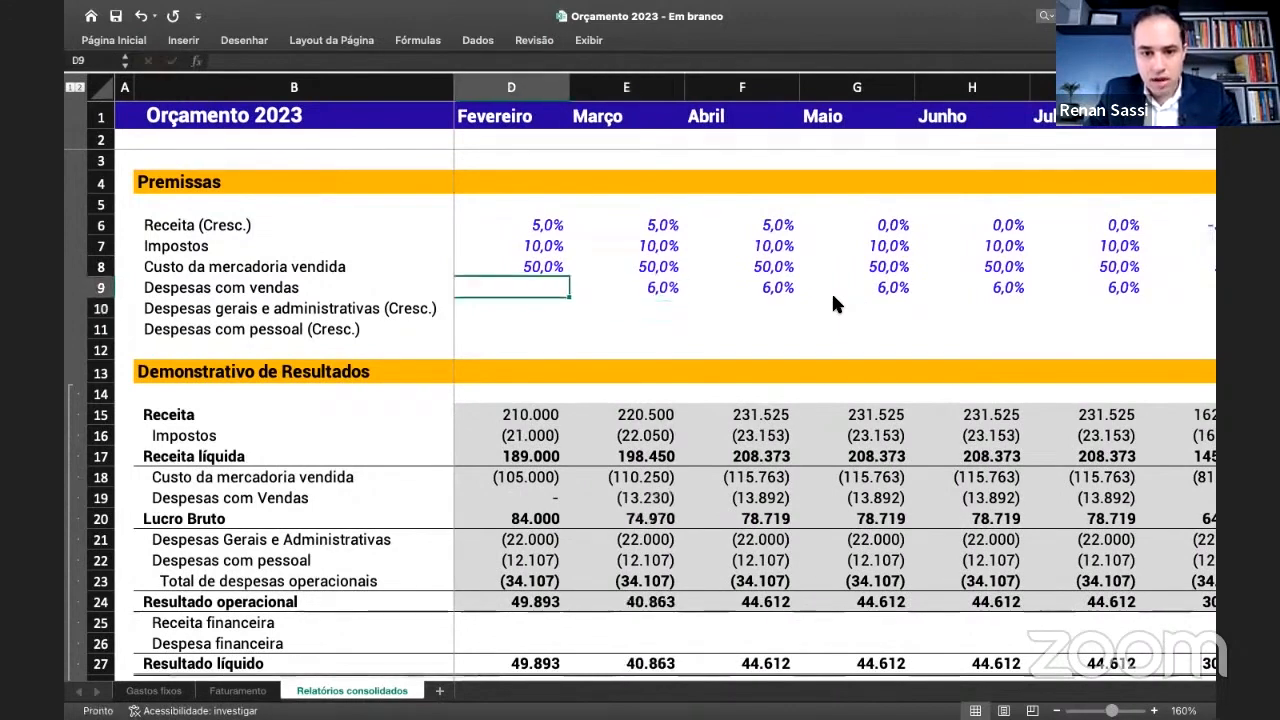
text(6%)
key(Left)
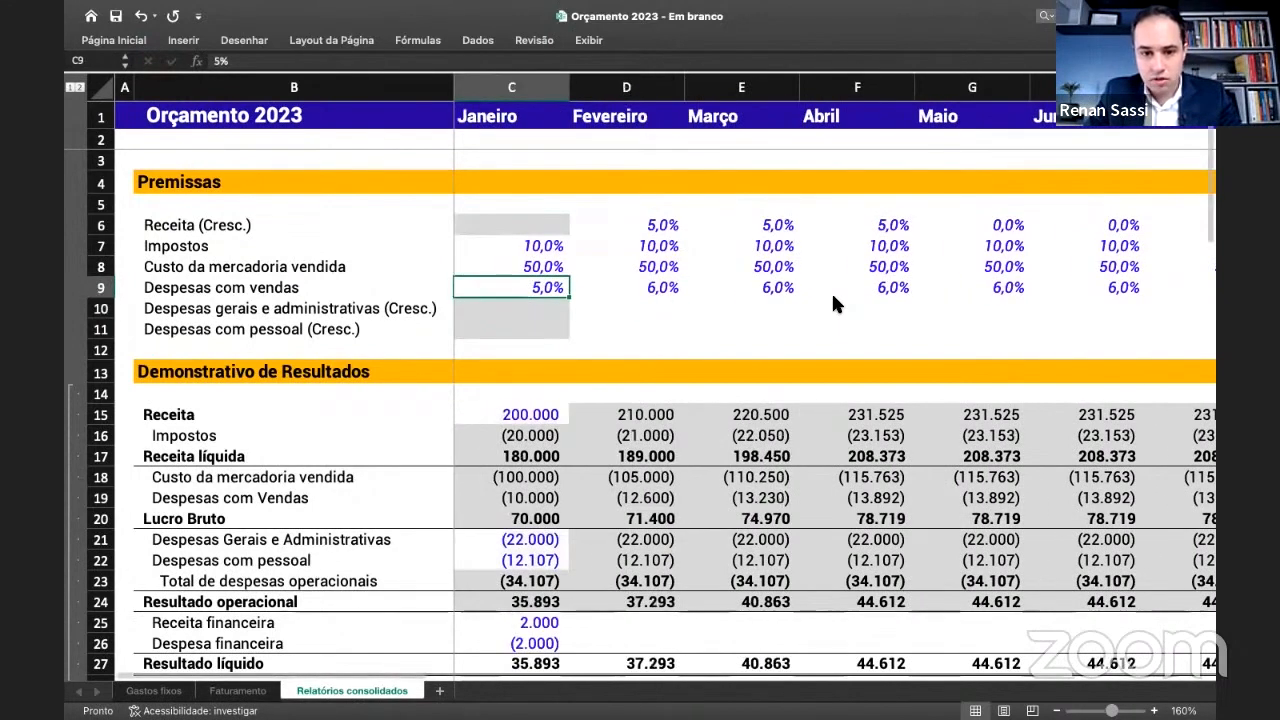
- Set August's Despesas com vendas assumption to 5% and copy it across September and October
key(Right)
key(Right)
key(Right)
key(Right)
key(Right)
key(Right)
key(Right)
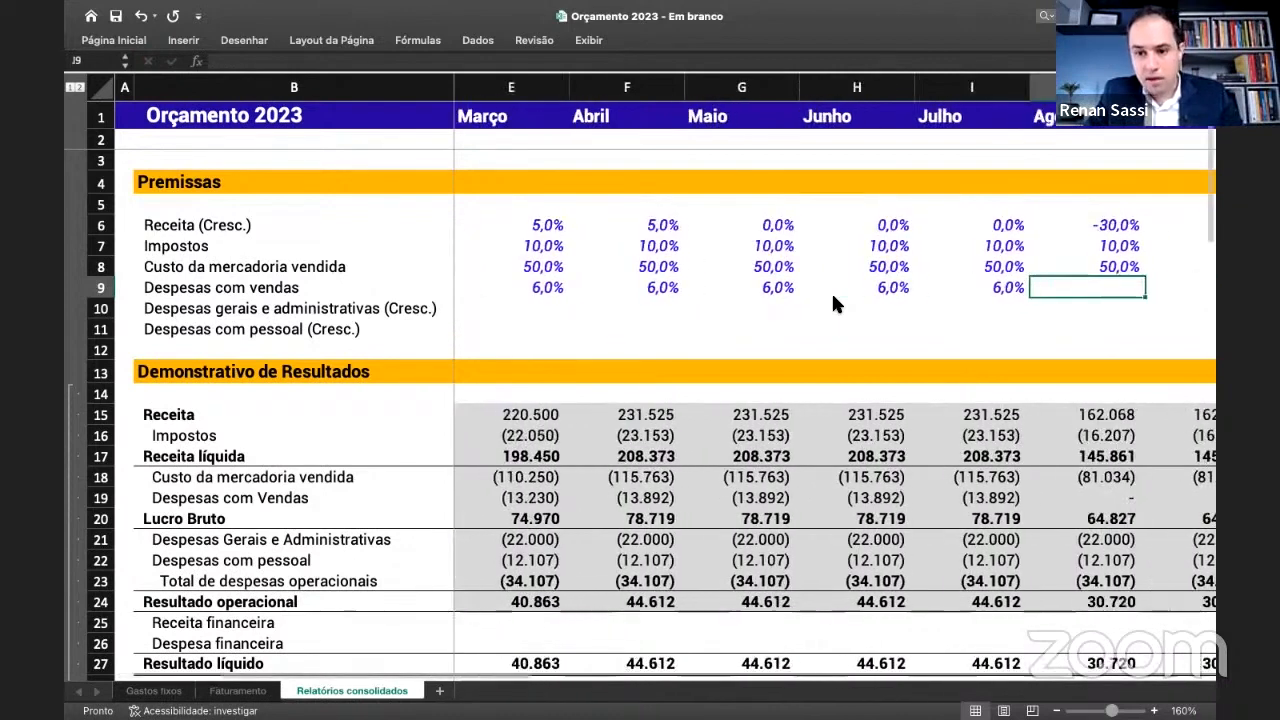
text(5%)
key(Down)
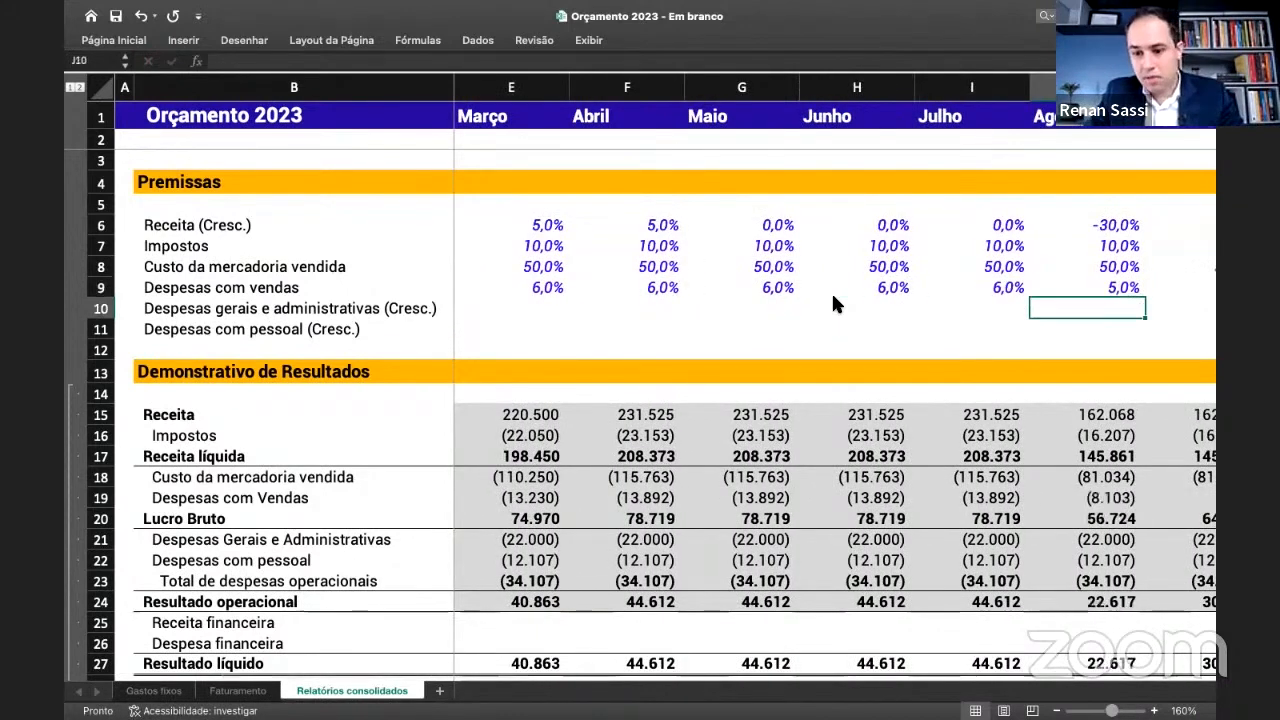
key(Down)
key(Up)
key(Up)
key(shift+Right)
key(shift+Right)
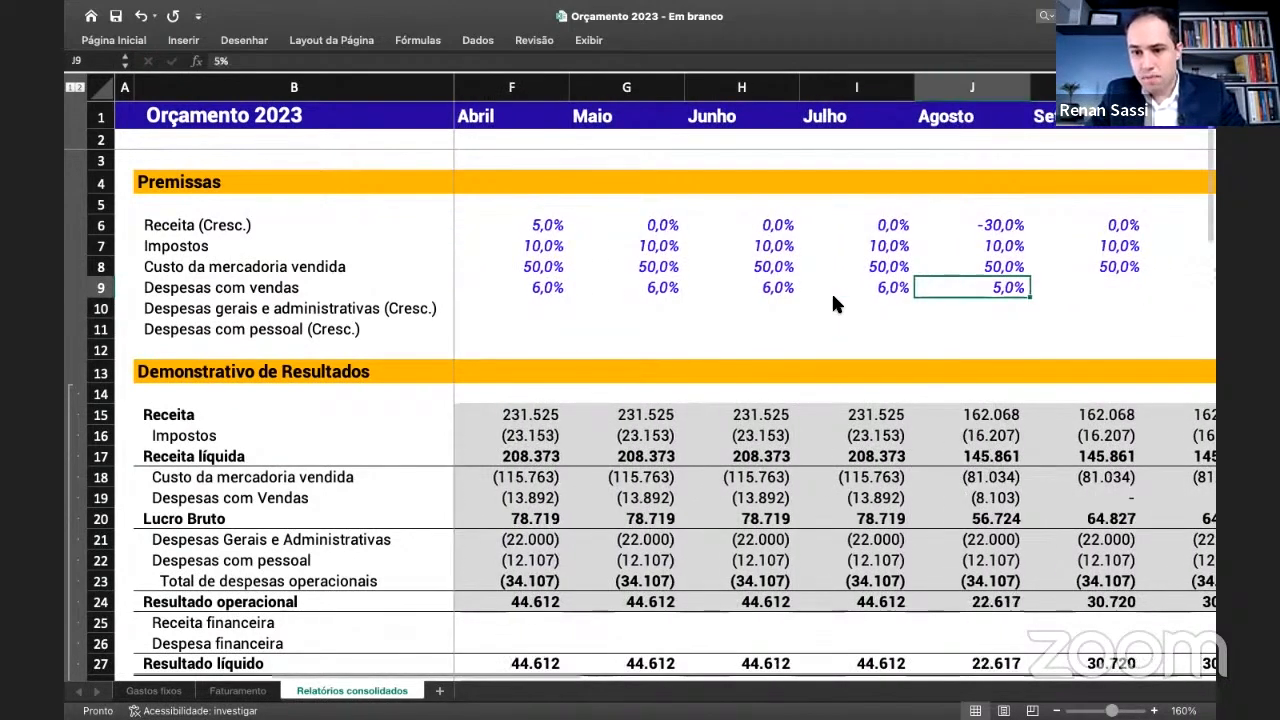
key(ctrl+r)
- Set the Despesas com vendas assumption to 6% for November and December
key(Right)
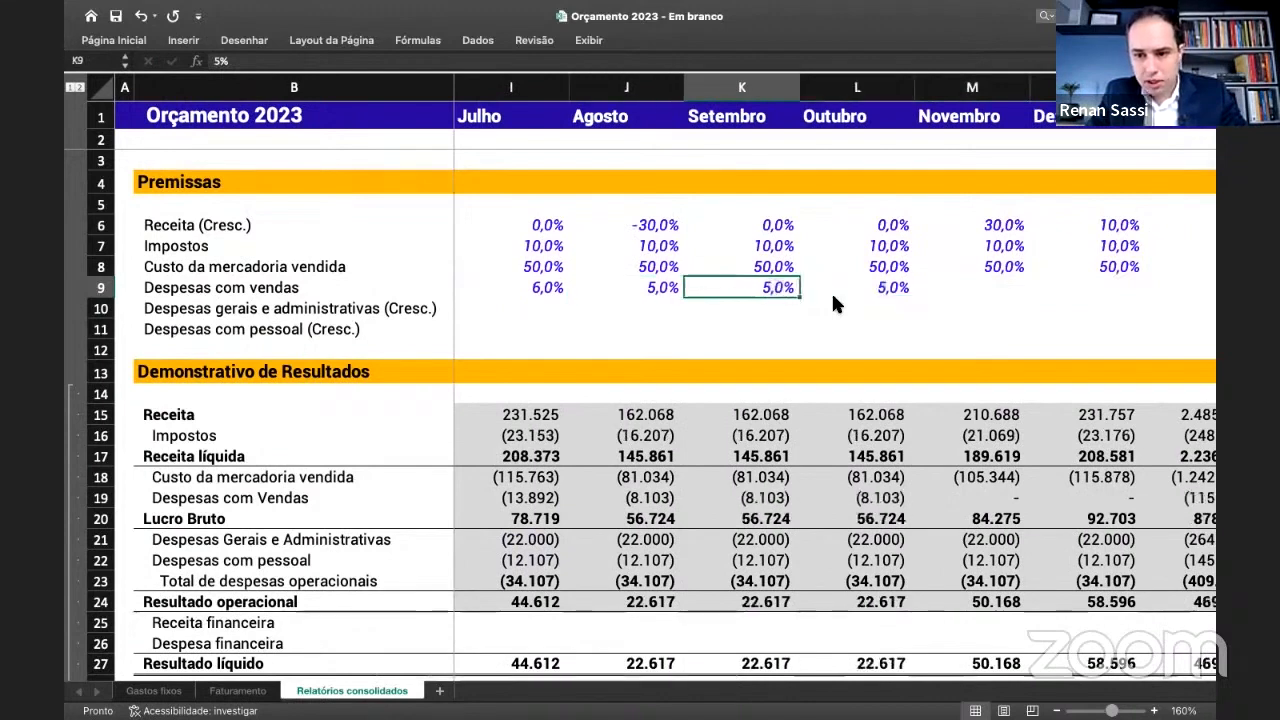
key(Right)
key(Right)
key(Tab)
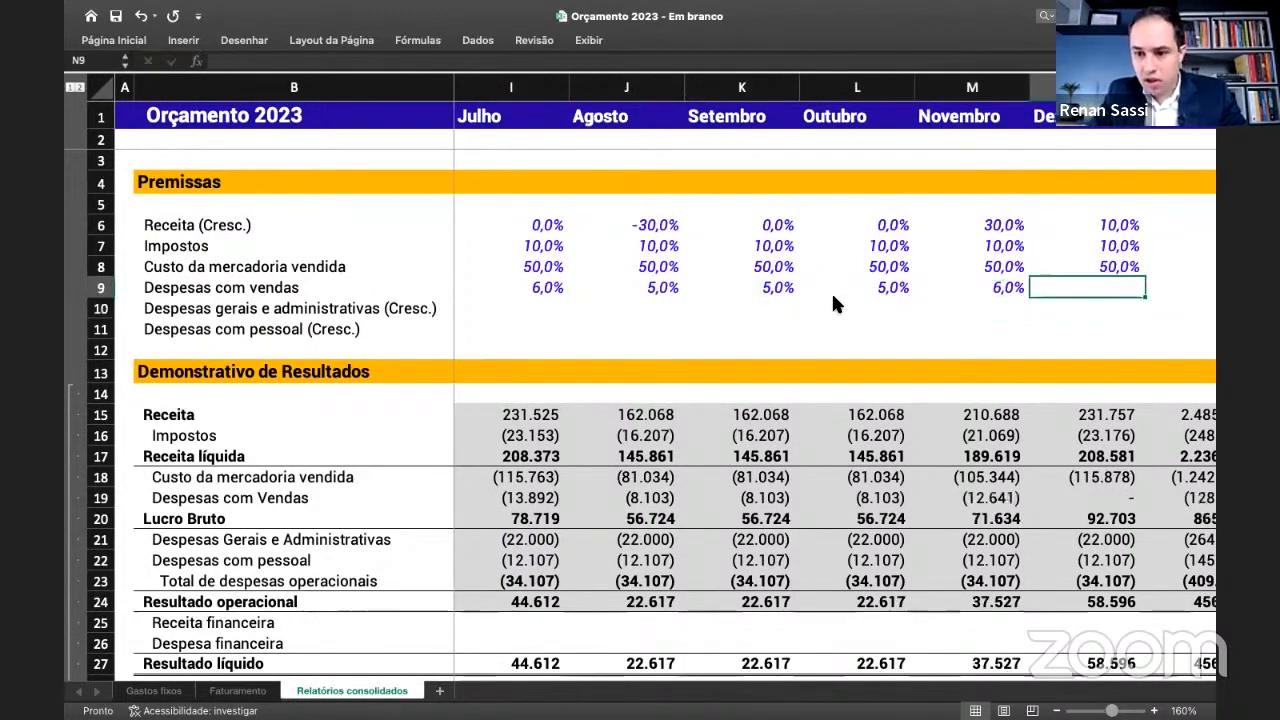
text(6)
key(Tab)
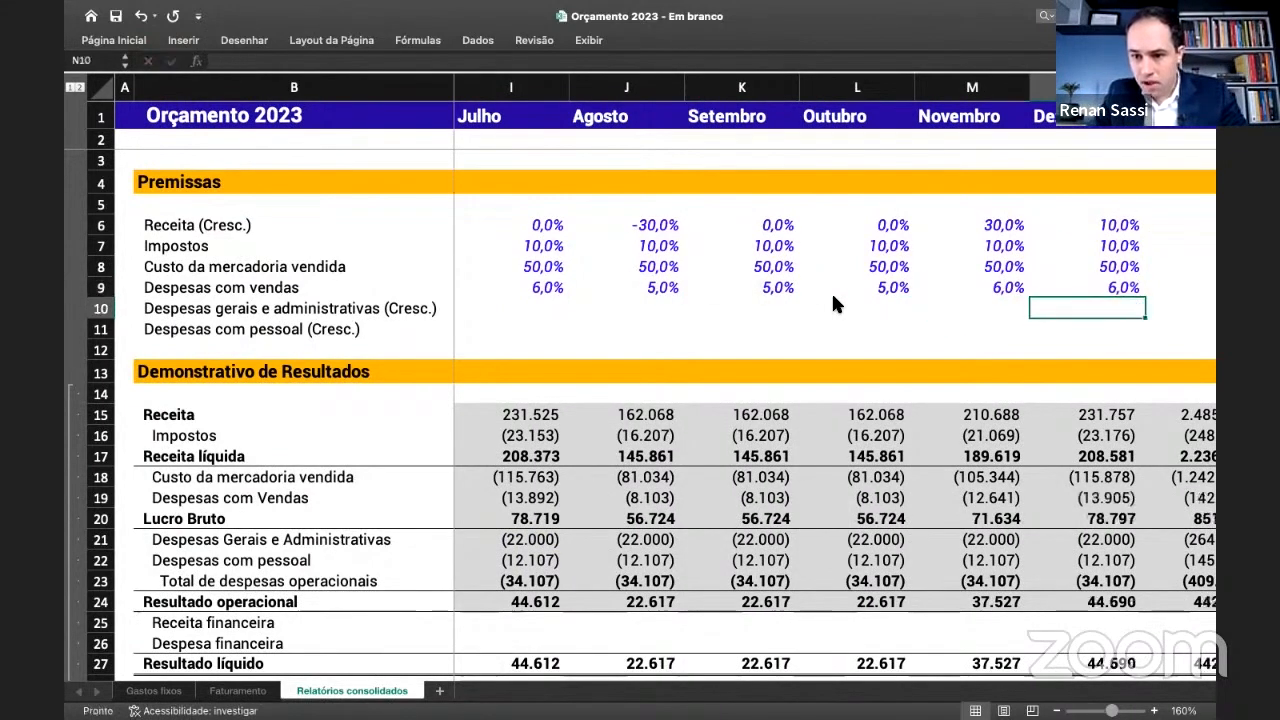
- Examine the unfilled Despesas gerais e administrativas and Despesas com pessoal assumptions, the income statement lines and the Gastos fixos sheet
key(super+Left)
key(super+Left)
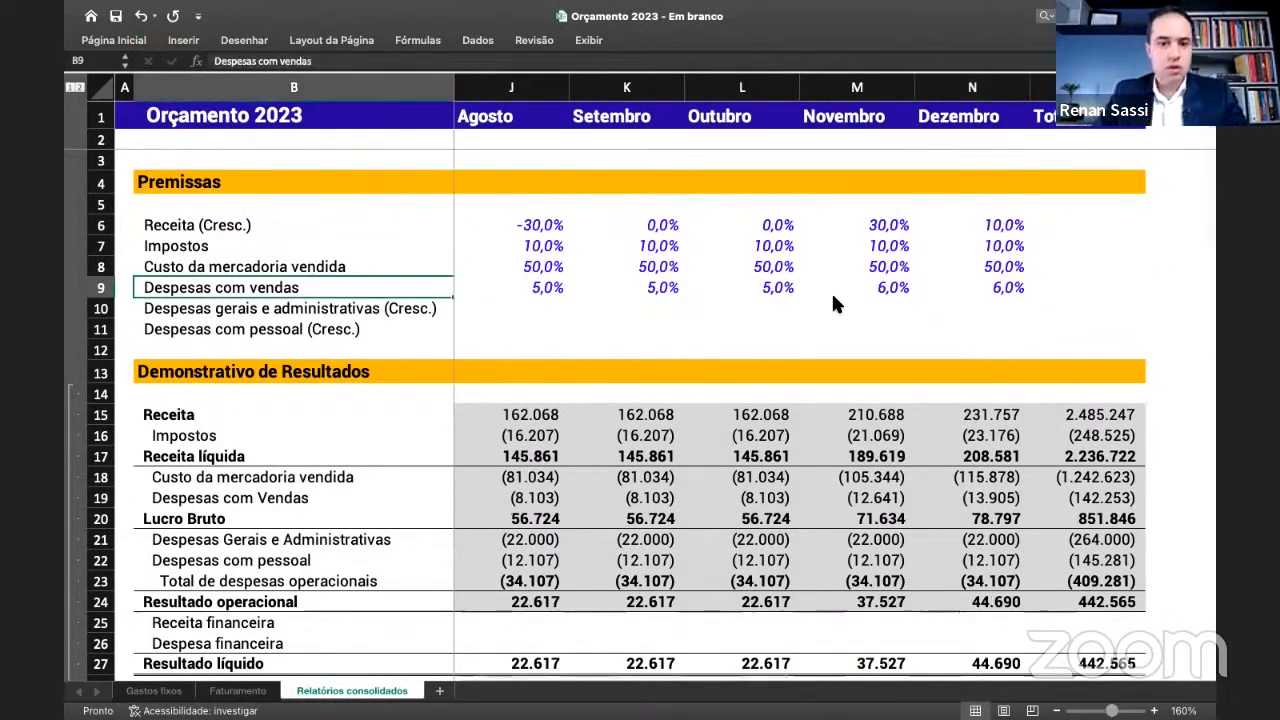
key(Right)
key(Down)
drag(346, 311, 350, 328)
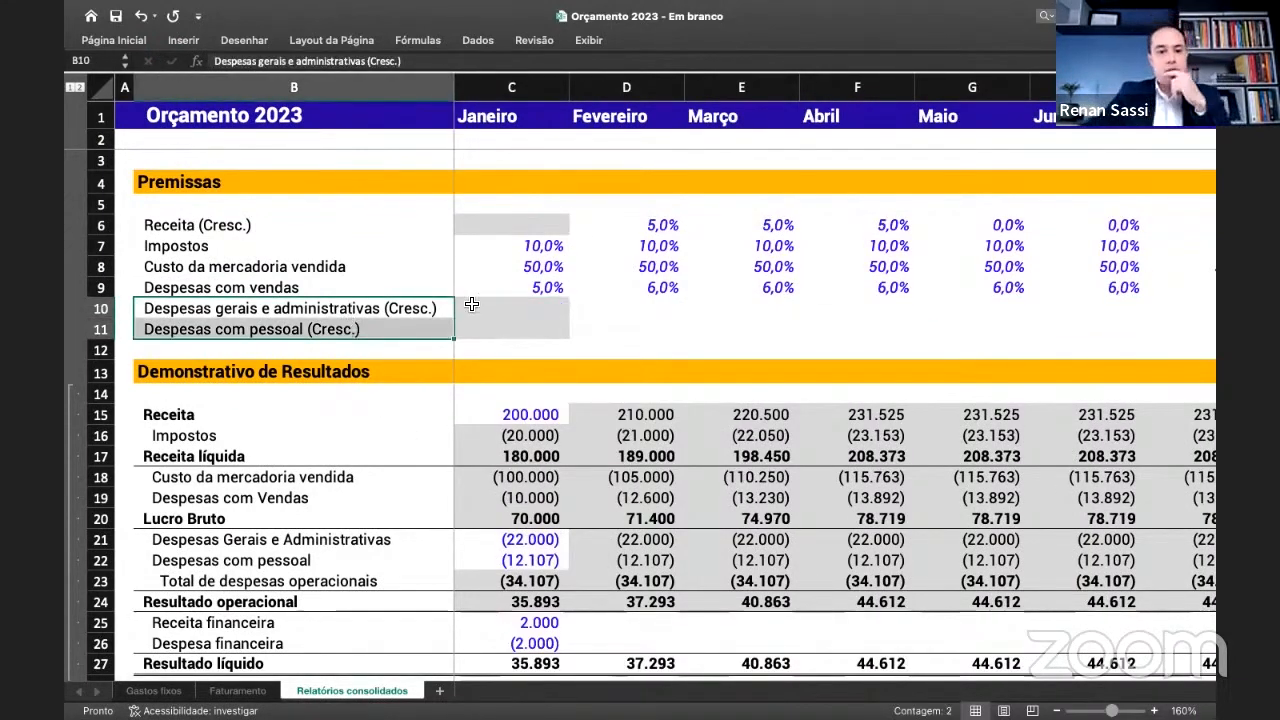
click(645, 313)
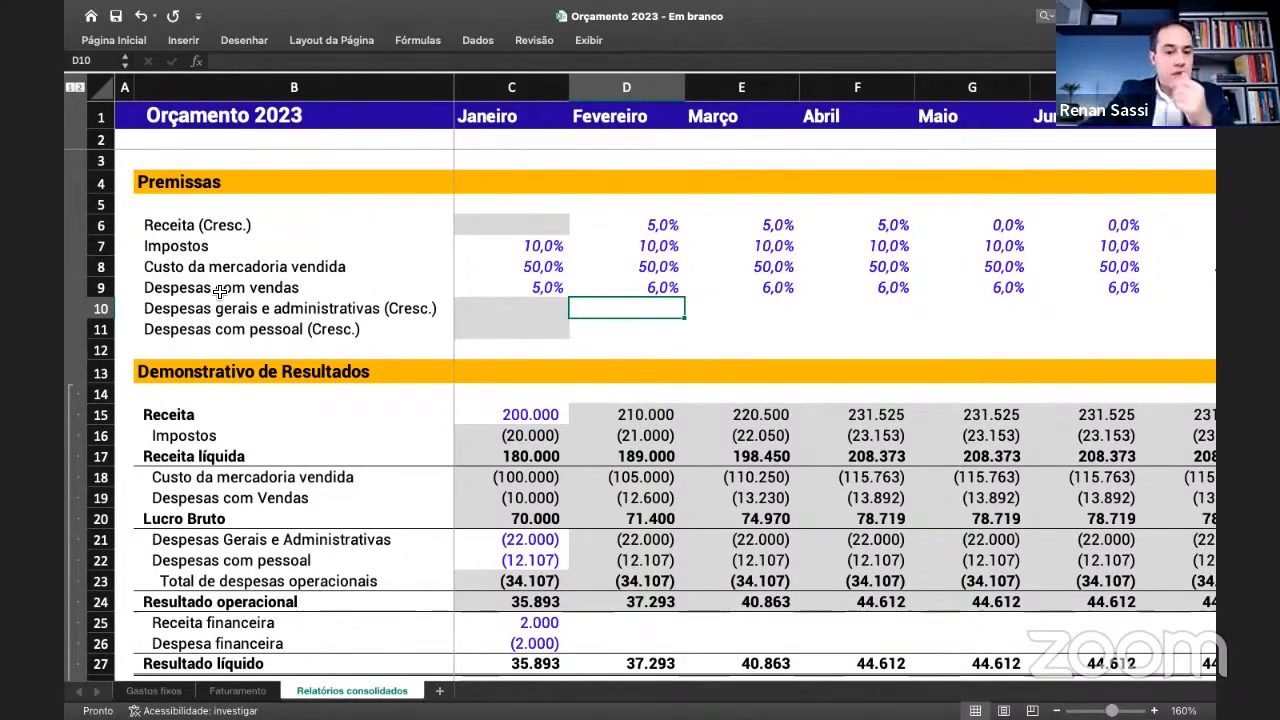
drag(220, 414, 264, 665)
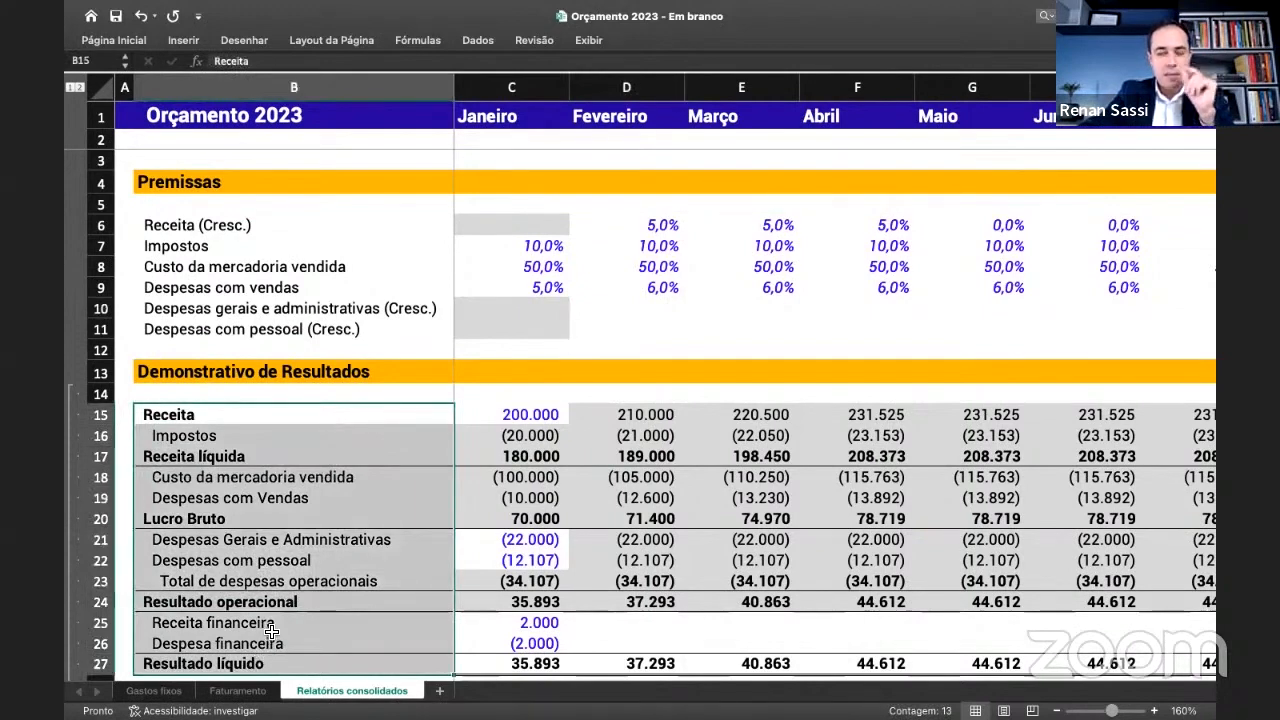
click(112, 335)
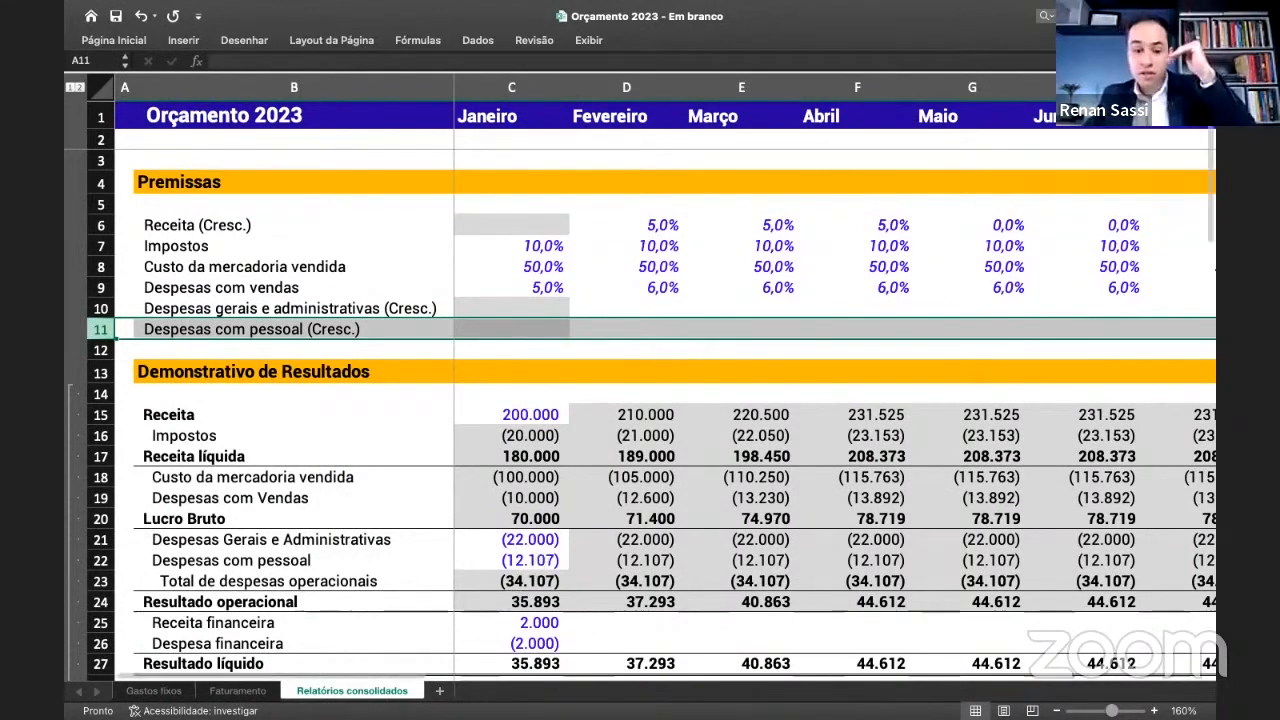
click(154, 690)
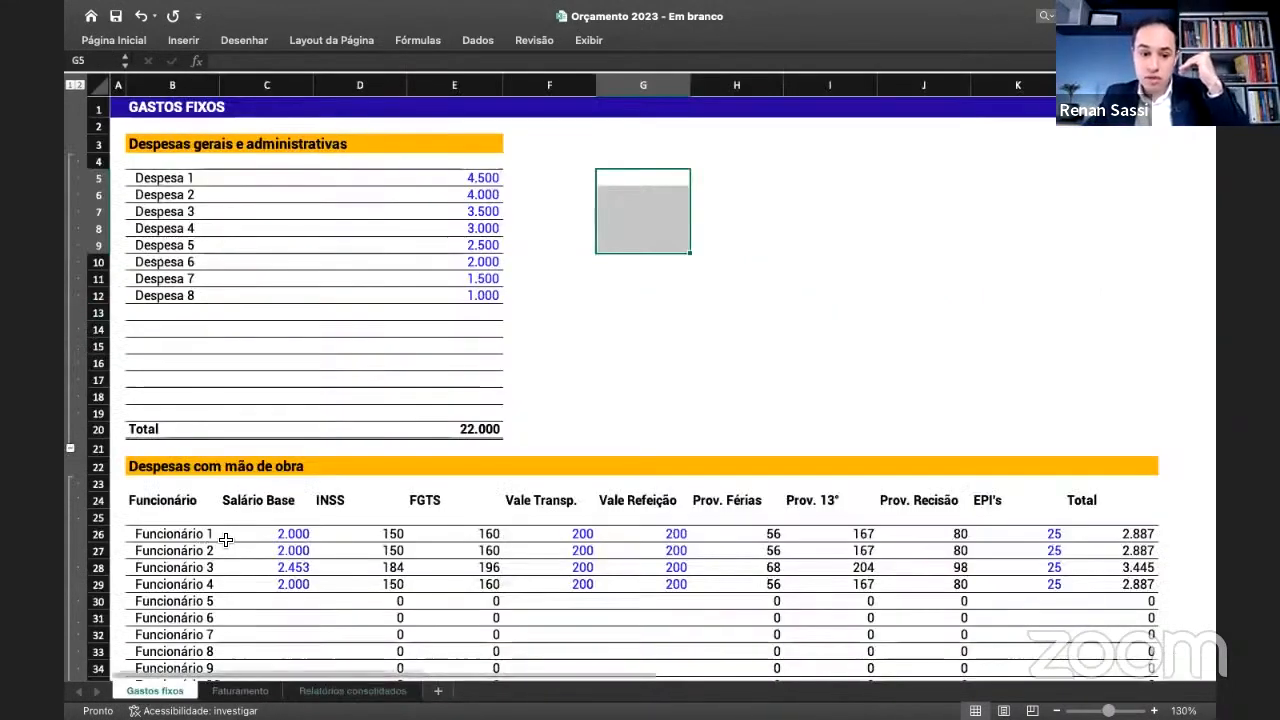
click(350, 690)
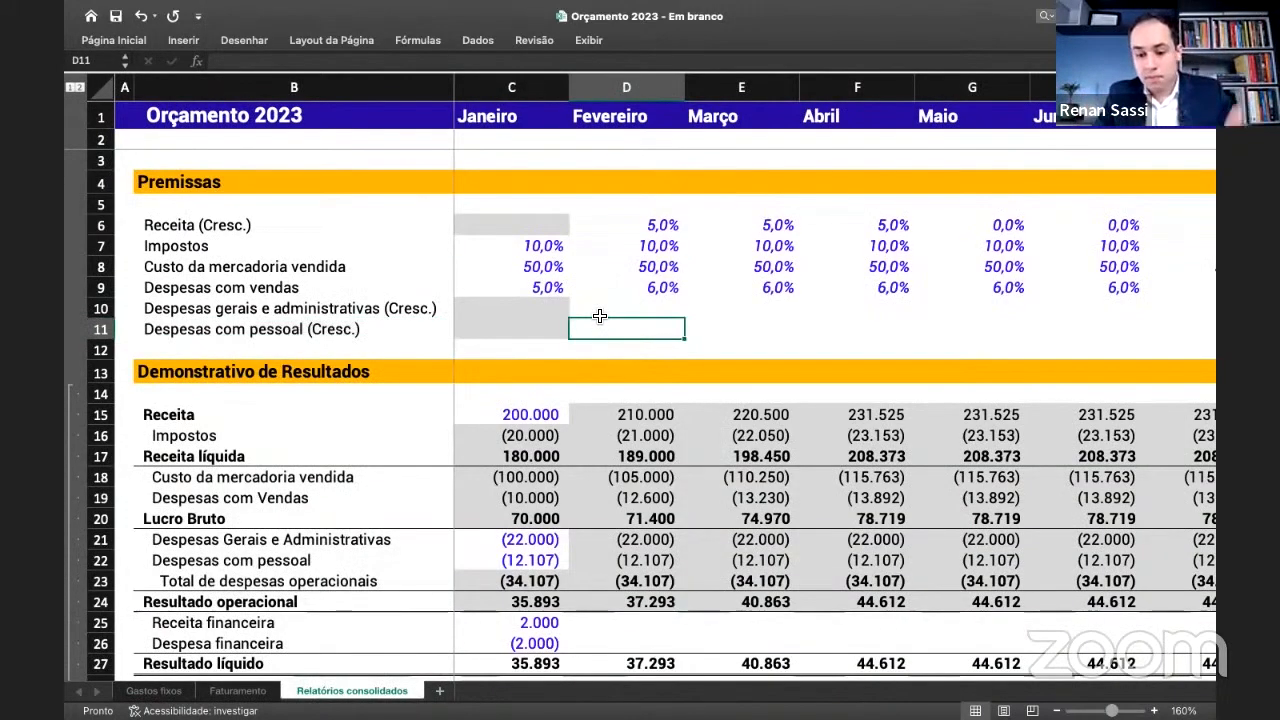
- Set February's Despesas com pessoal growth assumption to 0% and copy it across every month through December
text(0)
key(Return)
key(Up)
key(shift+Right)
key(shift+Right)
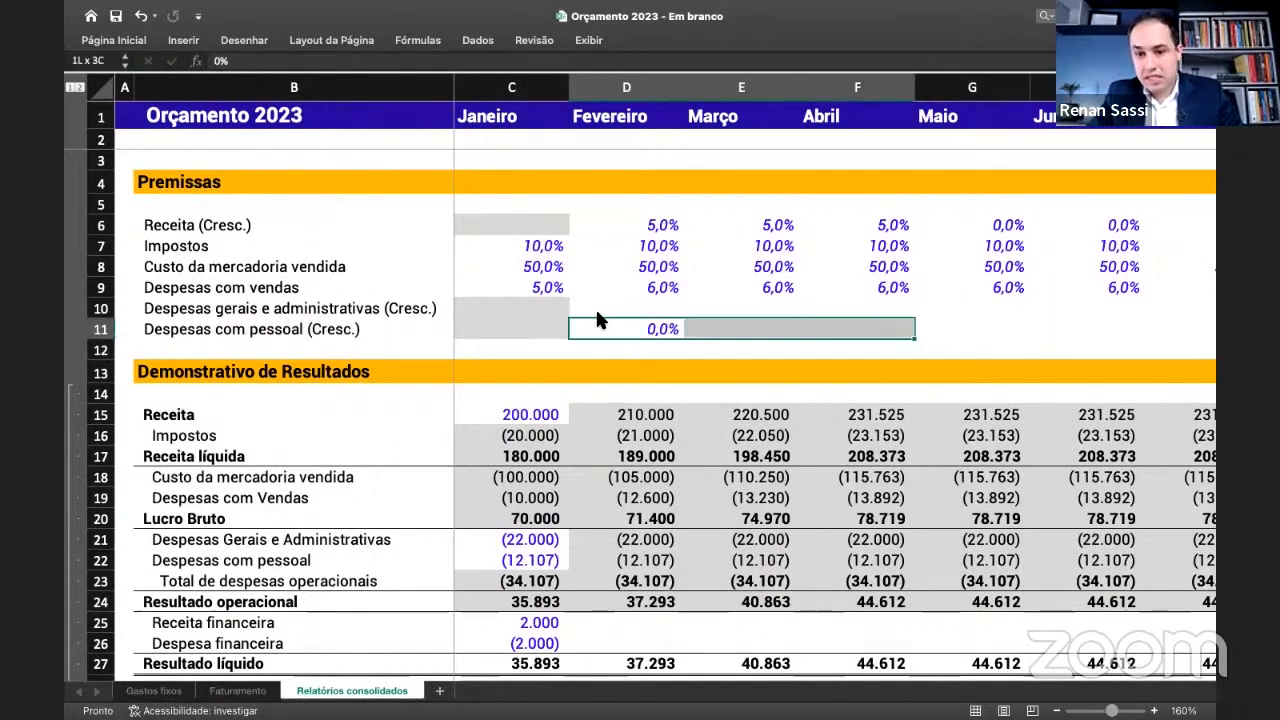
key(shift+Right)
key(shift+Right)
key(shift+Right)
key(shift+Right)
key(shift+Right)
key(shift+Right)
key(shift+Right)
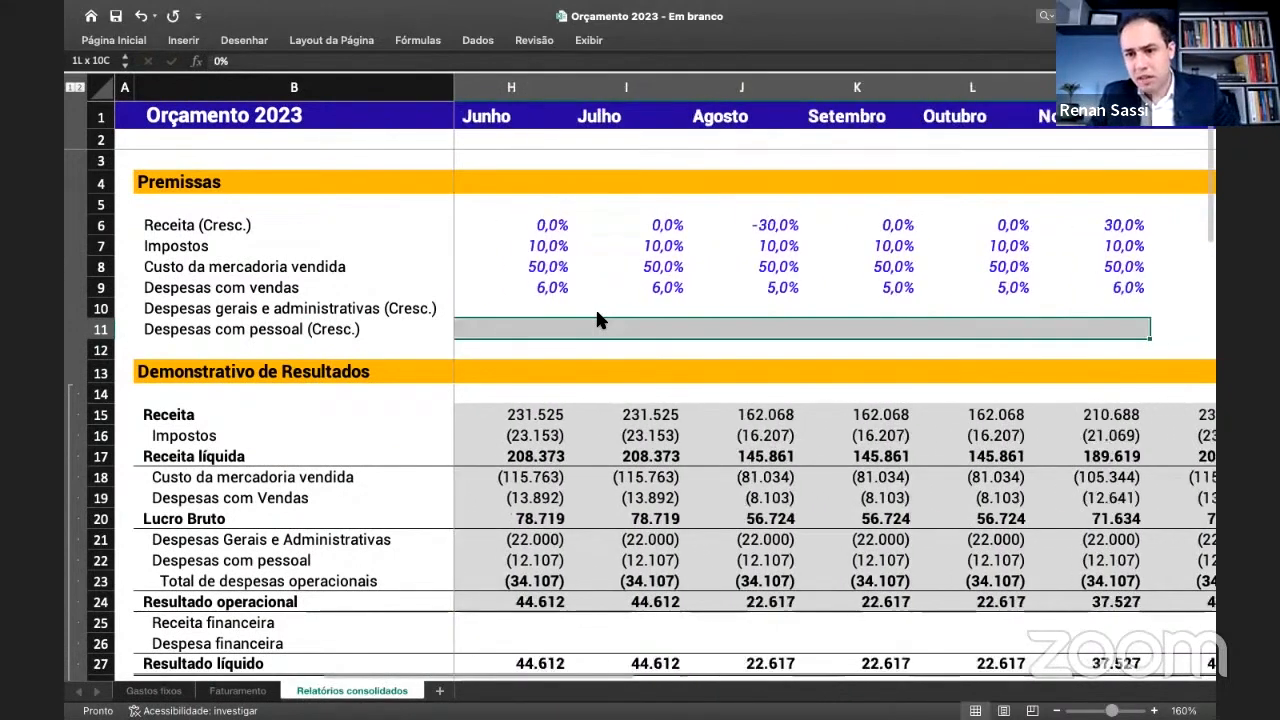
key(shift+Right)
key(shift+Right)
key(shift+Right)
key(shift+Left)
key(shift+Left)
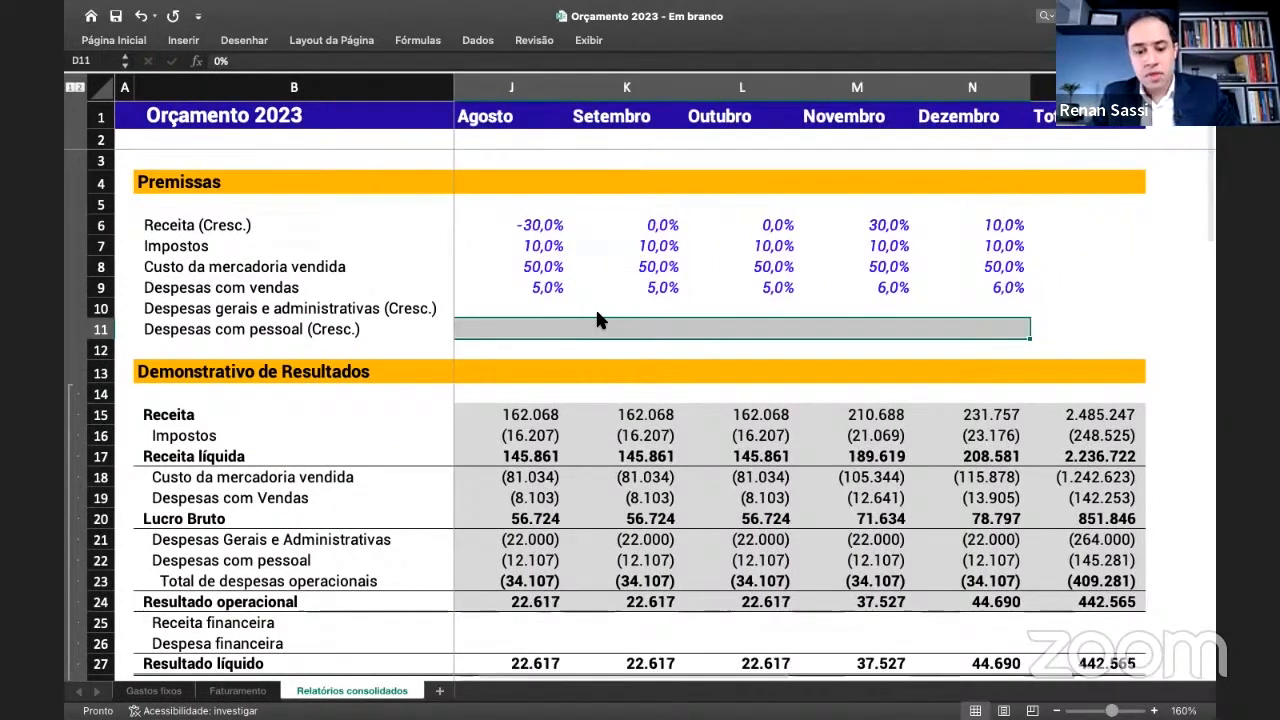
key(ctrl+r)
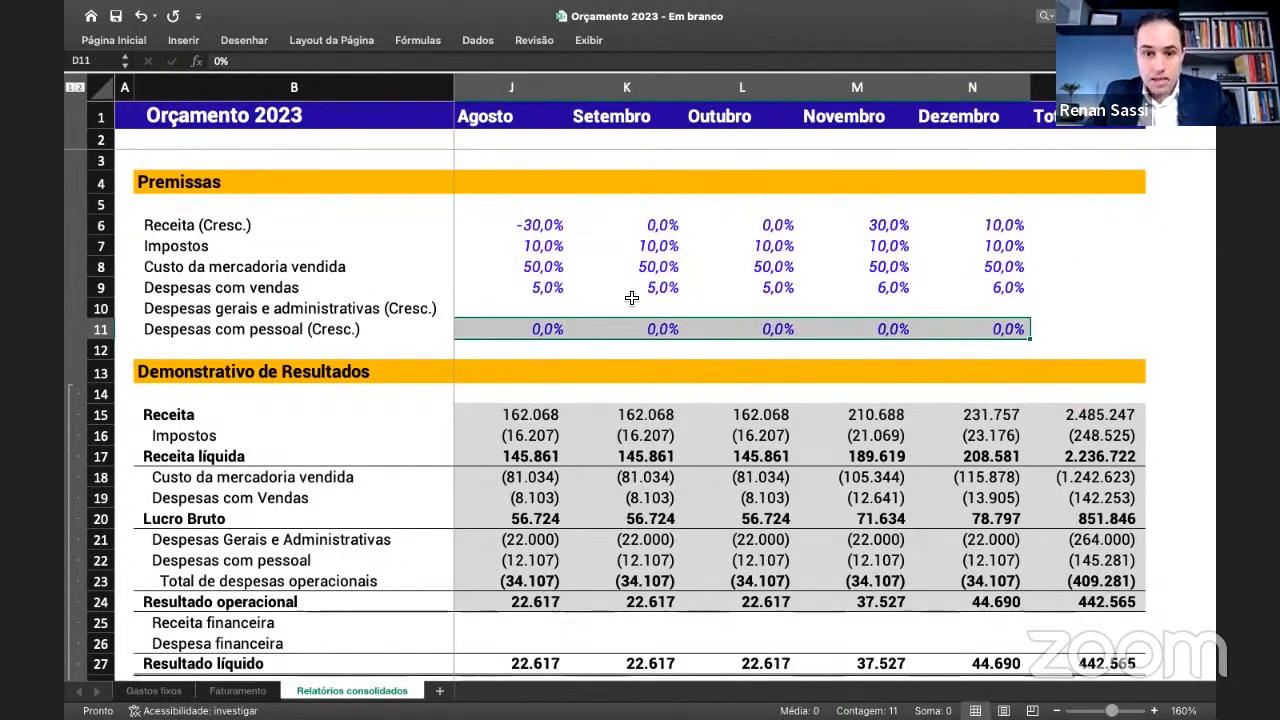
- Check January's and June's Receita against the February to June Despesas com pessoal growth assumptions
scroll(631, 293, left, 1)
scroll(631, 293, left, 1)
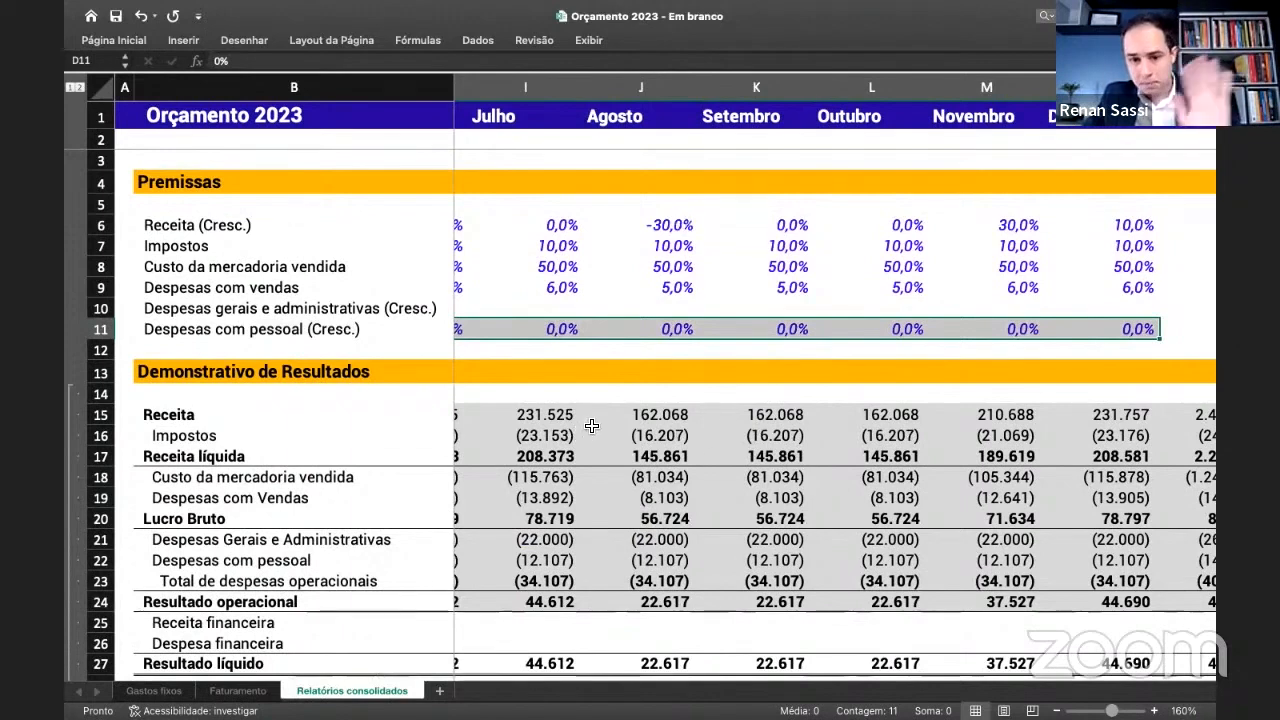
scroll(592, 427, left, 10)
click(554, 418)
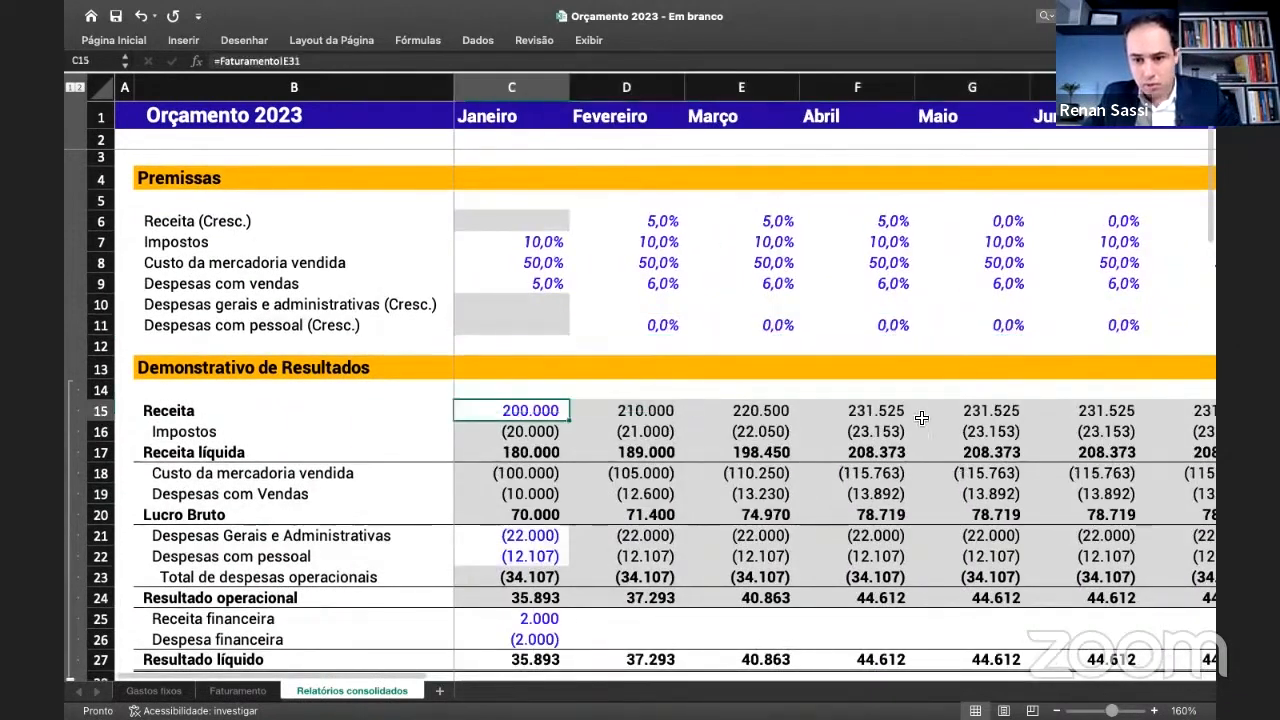
click(1104, 410)
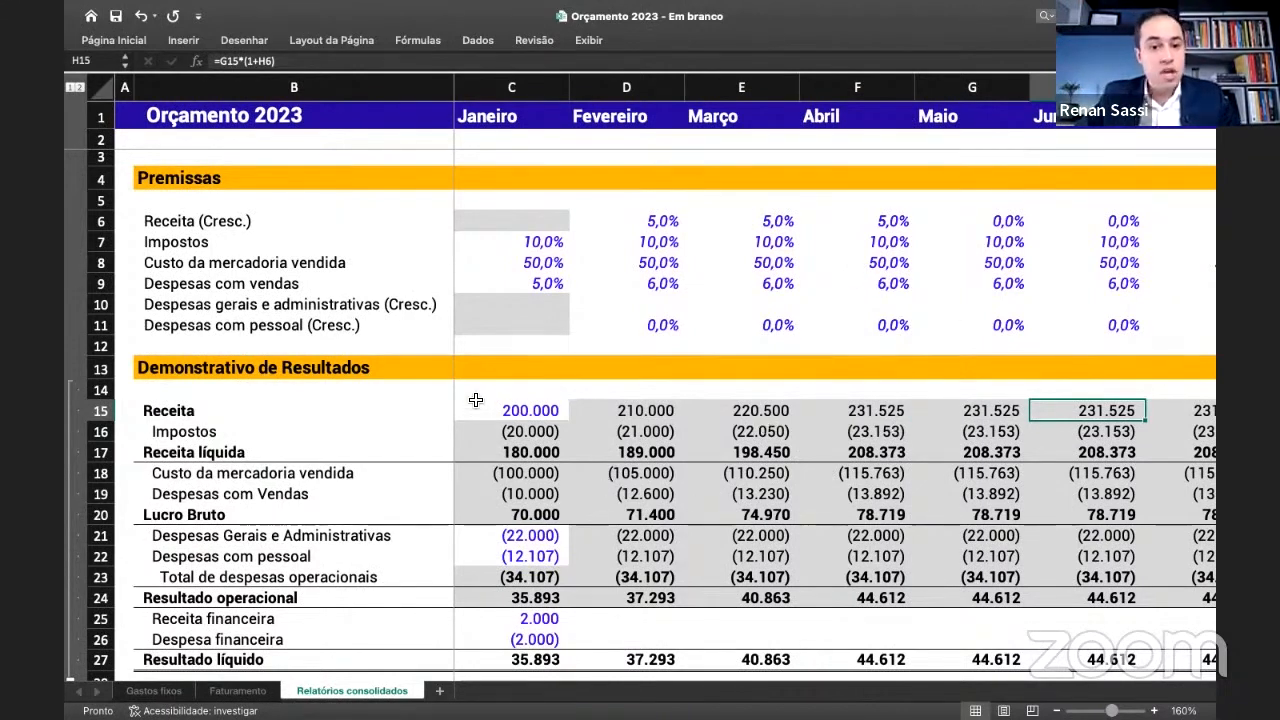
click(101, 325)
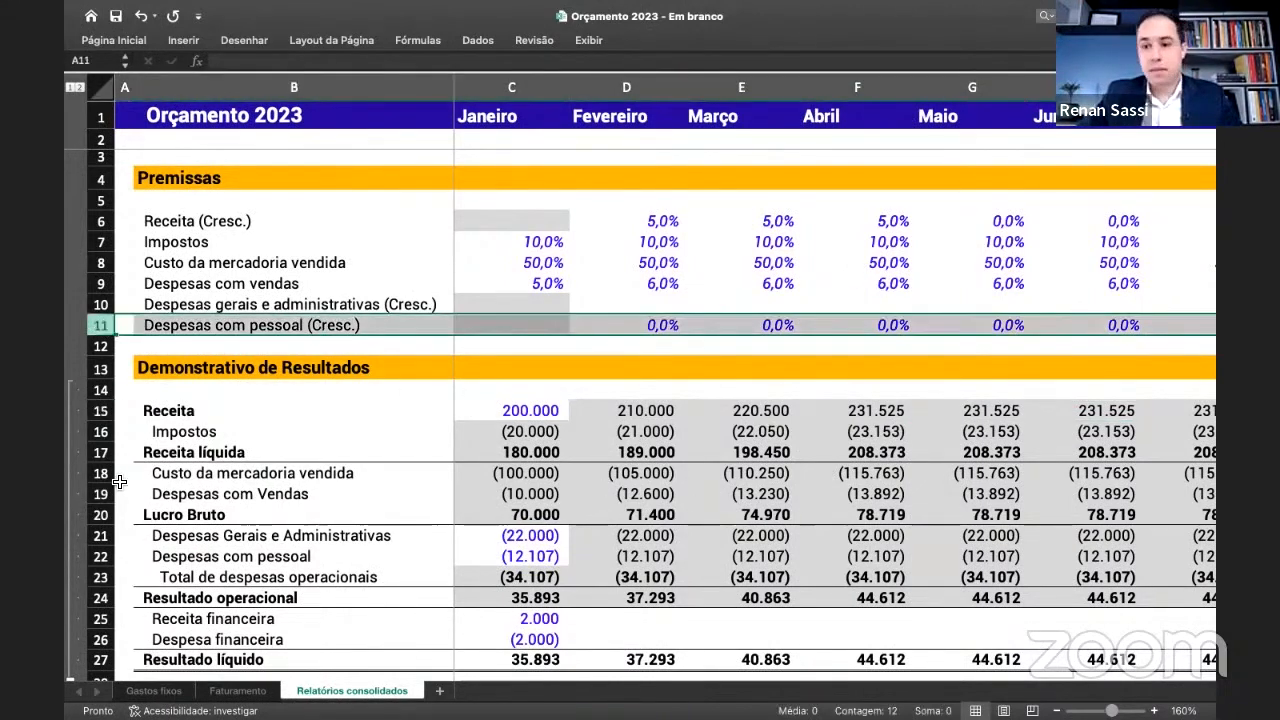
drag(637, 330, 1093, 333)
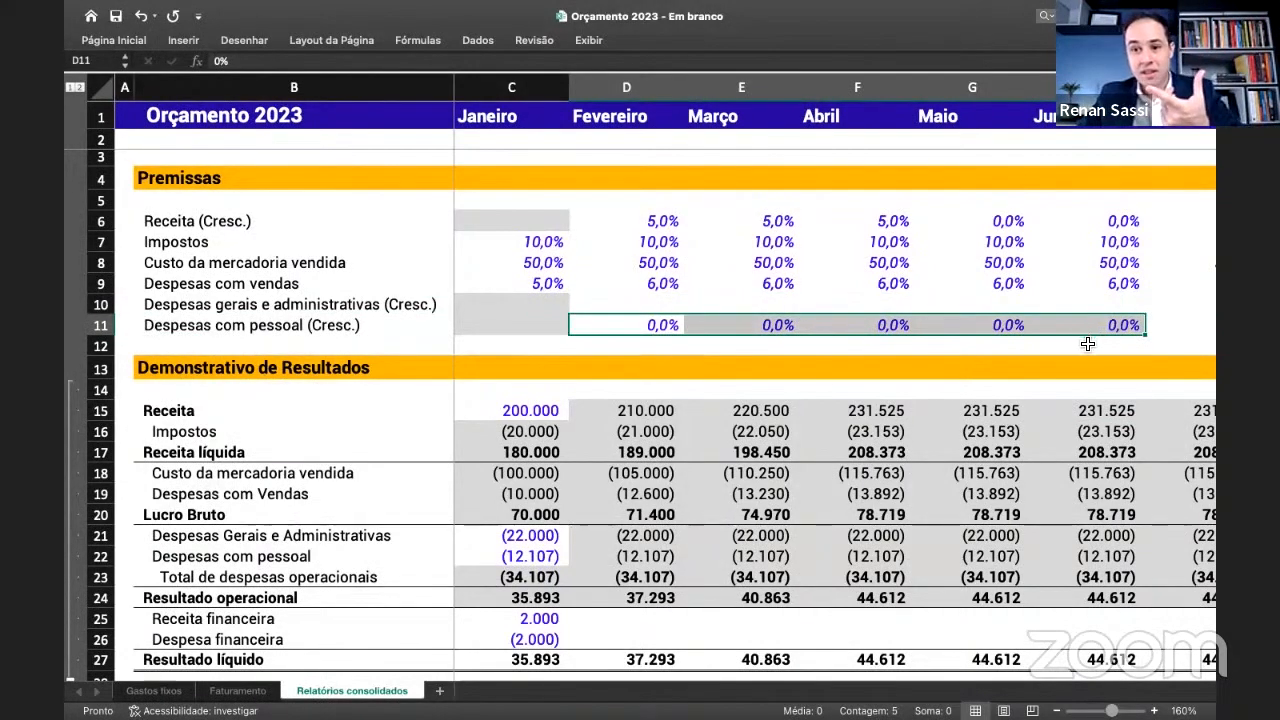
- Try a 30% Despesas com pessoal growth for April and undo the entry
click(876, 331)
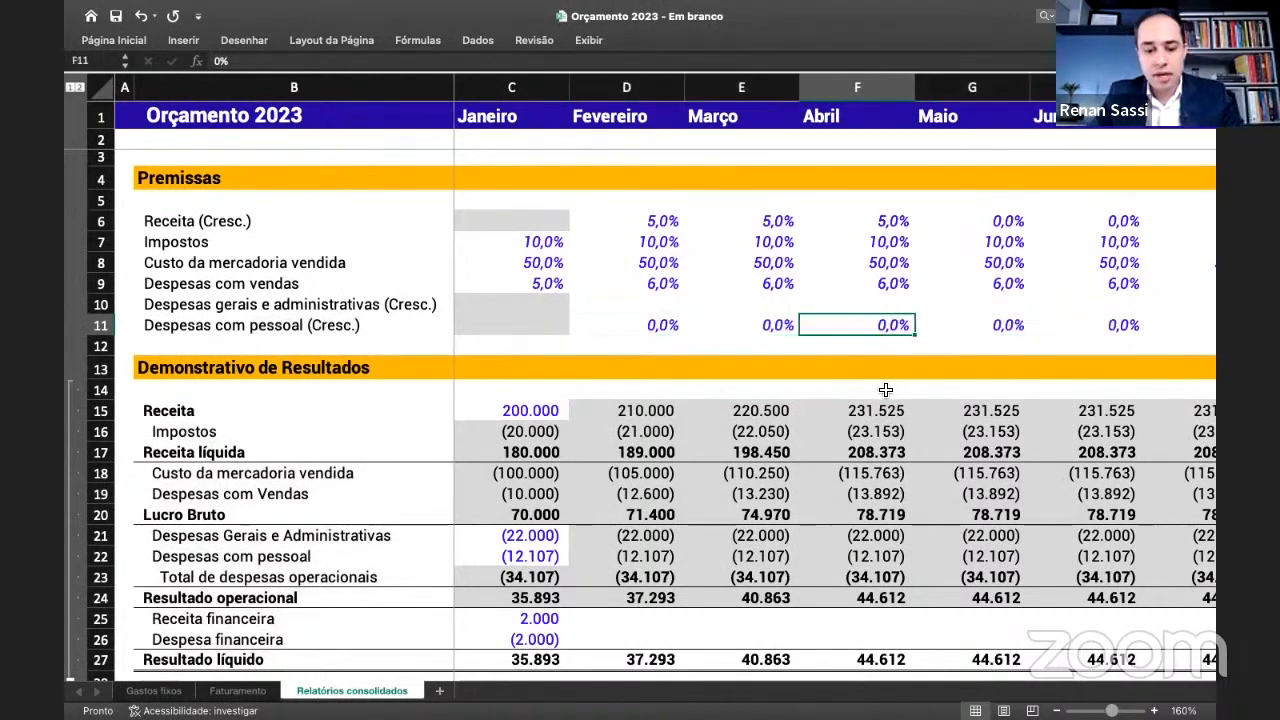
text(30)
key(Return)
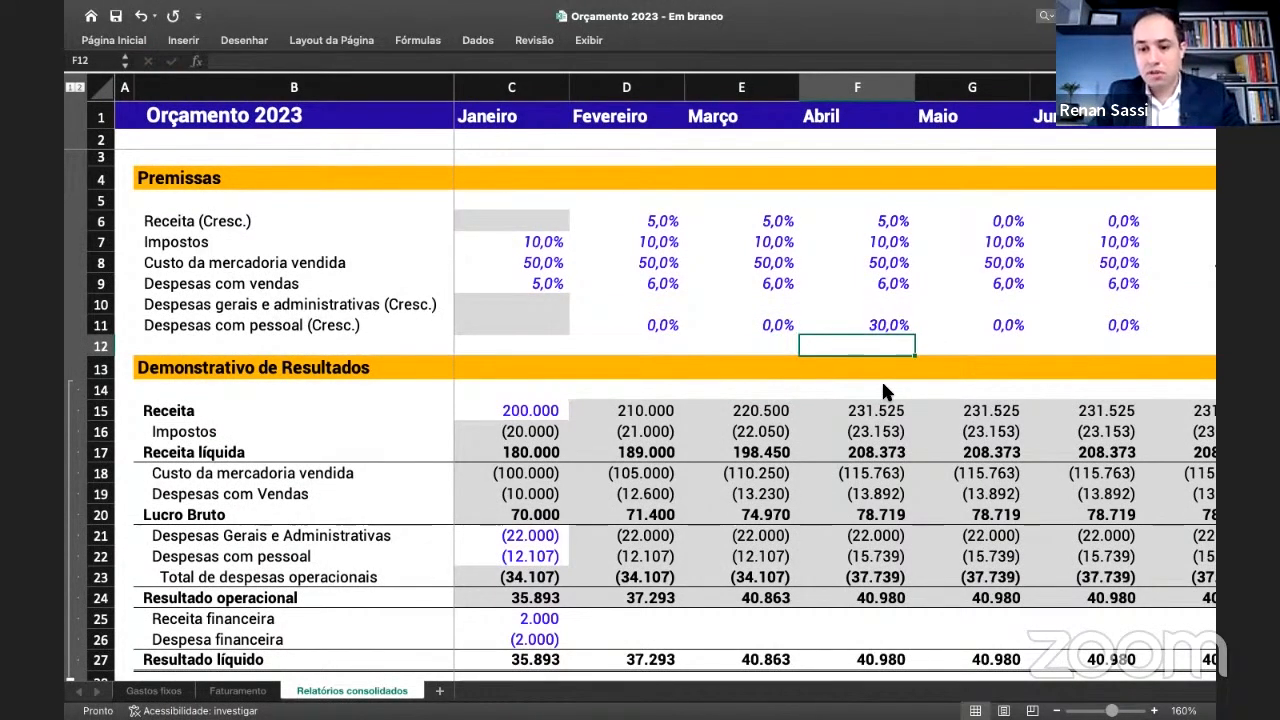
key(Up)
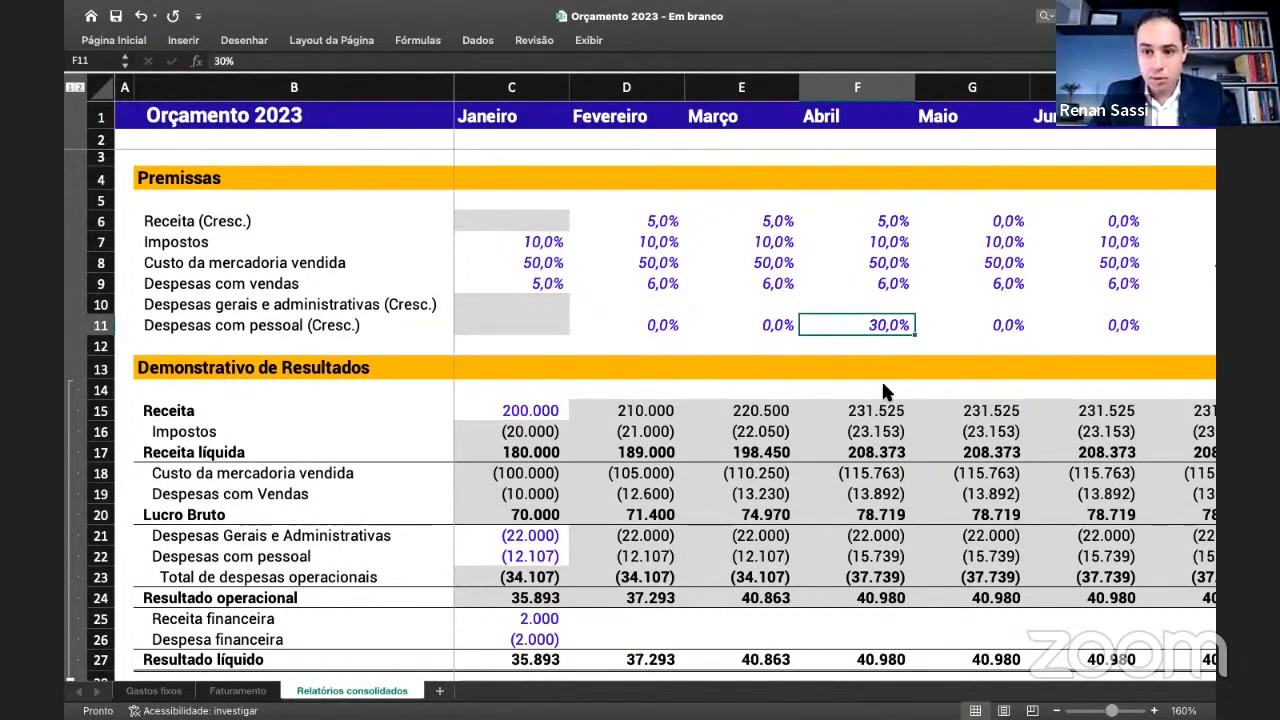
key(ctrl+z)
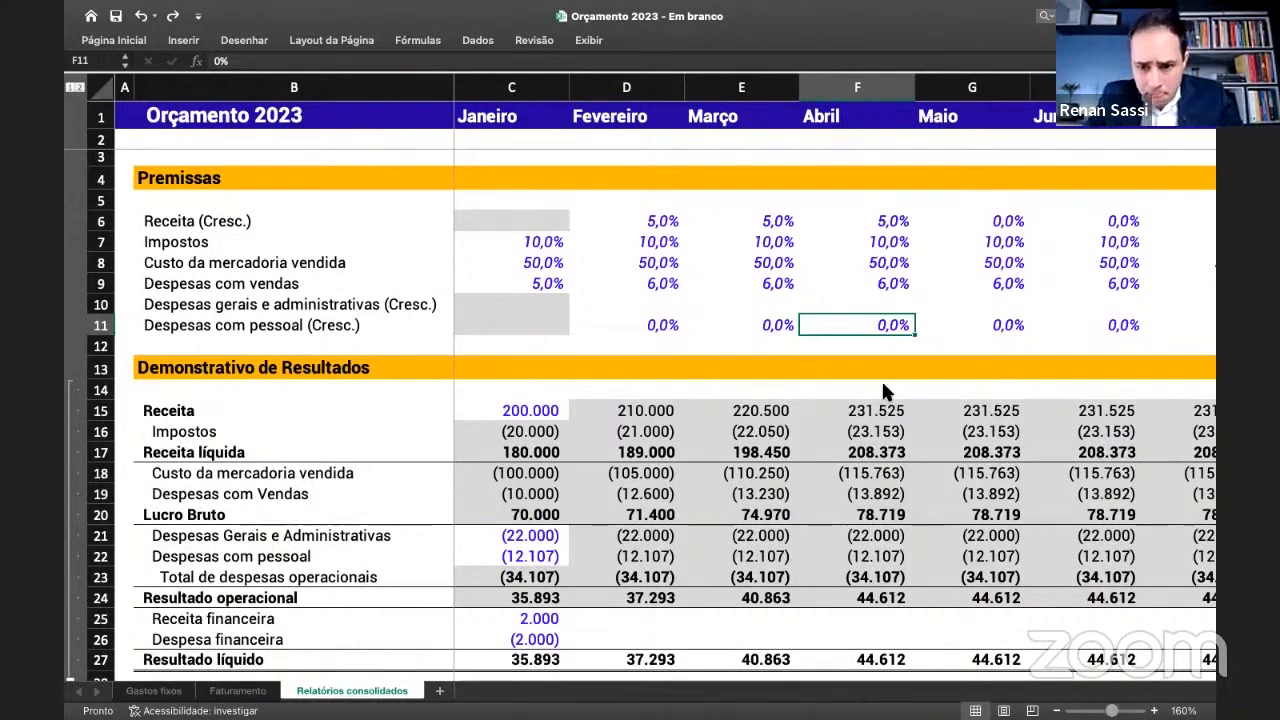
- Set April's Despesas com pessoal growth assumption to 30% and copy it across May, June and July
text(30)
key(Return)
key(Up)
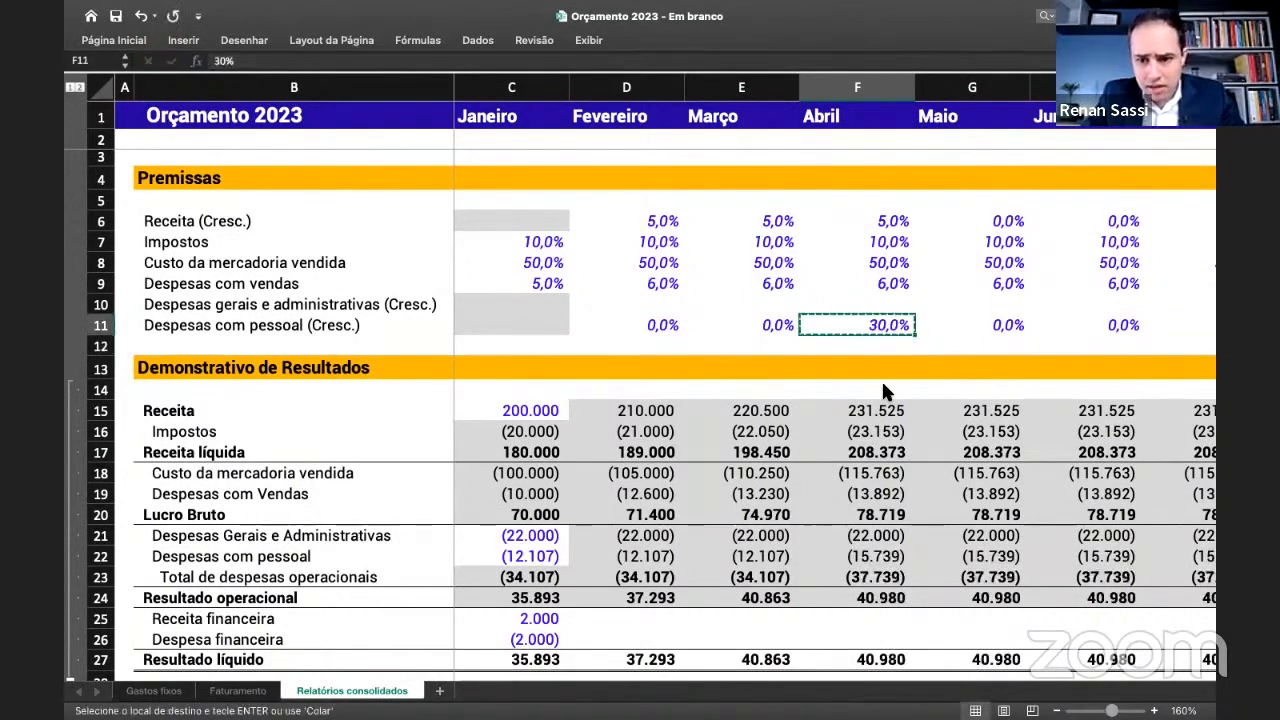
key(ctrl+c)
key(shift+Right)
key(shift+Right)
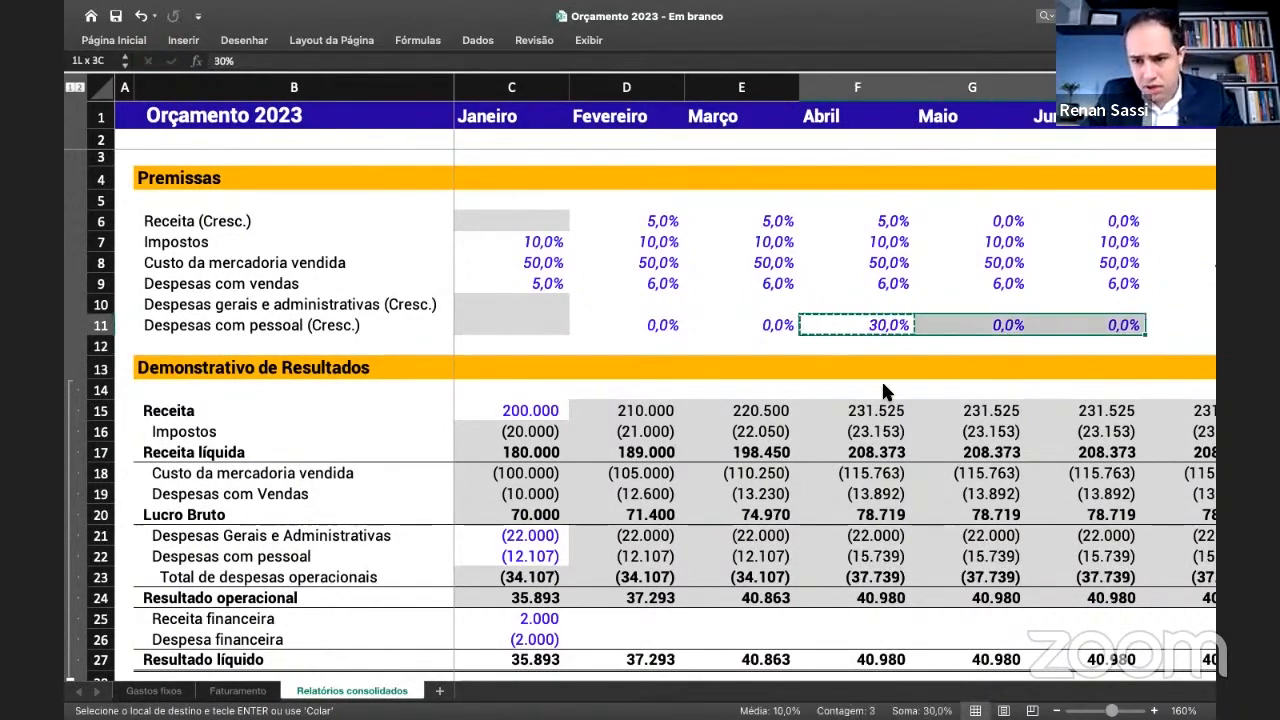
key(shift+Right)
key(Return)
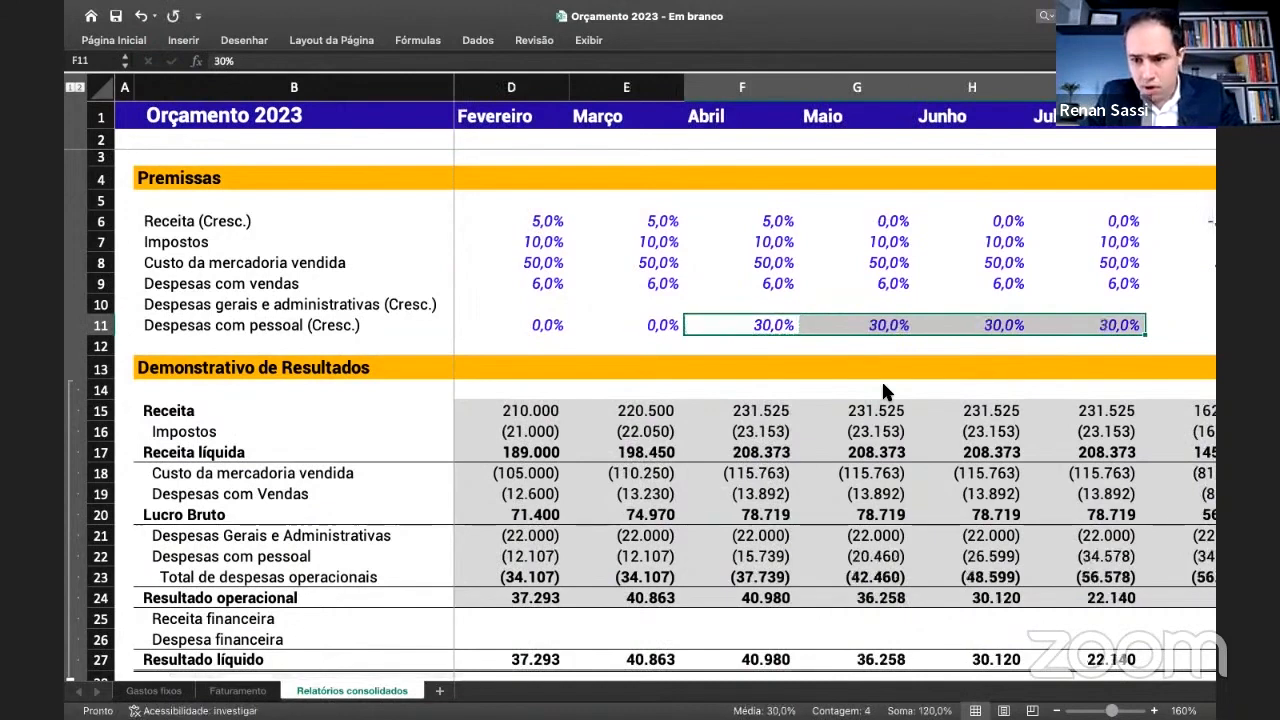
- Set August's Despesas com pessoal growth assumption to -30%
key(shift+Right)
key(Right)
key(Right)
key(Right)
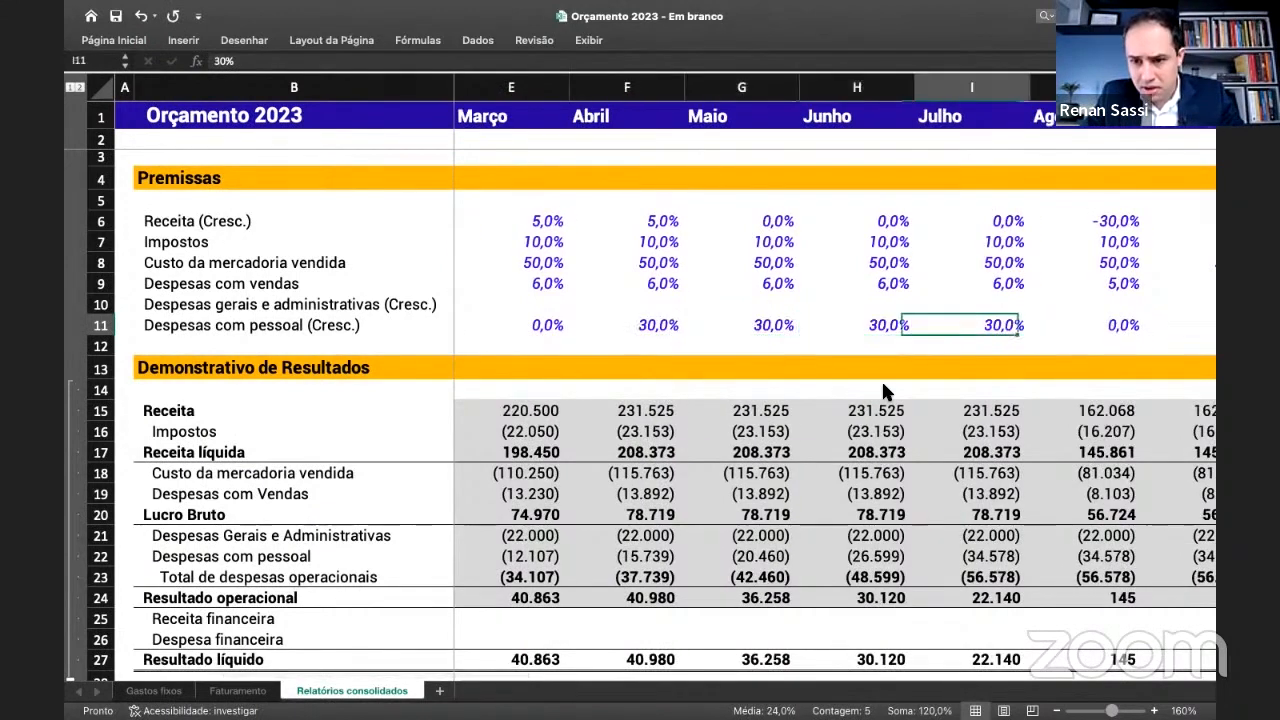
key(Right)
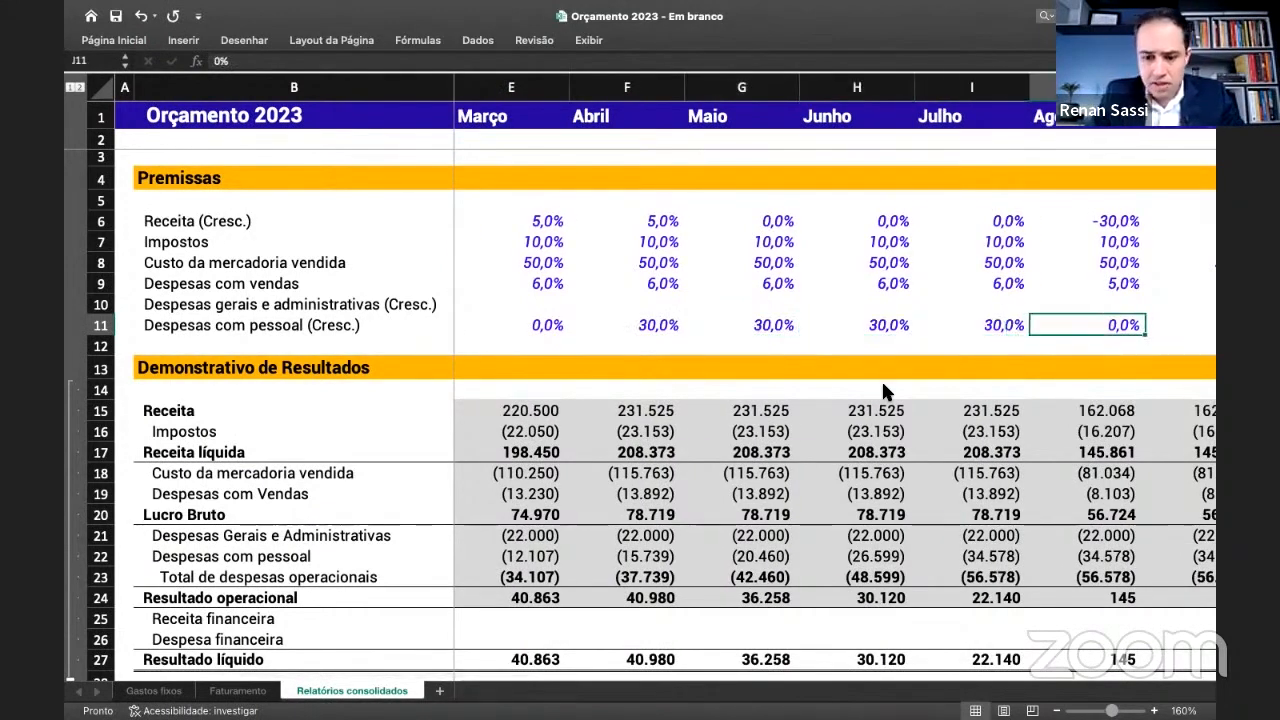
text(-30)
key(Right)
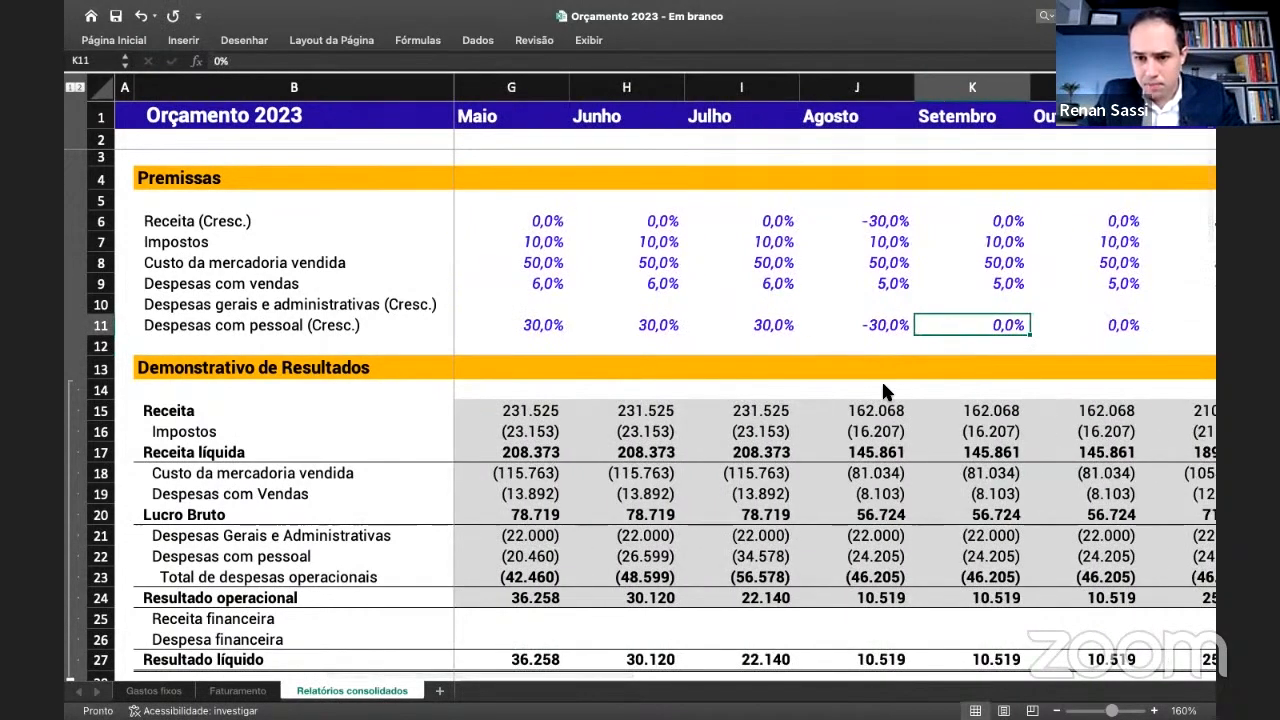
- Set the Despesas com pessoal growth assumption to 30% for November and 10% for December
key(Right)
key(Right)
key(Right)
key(Left)
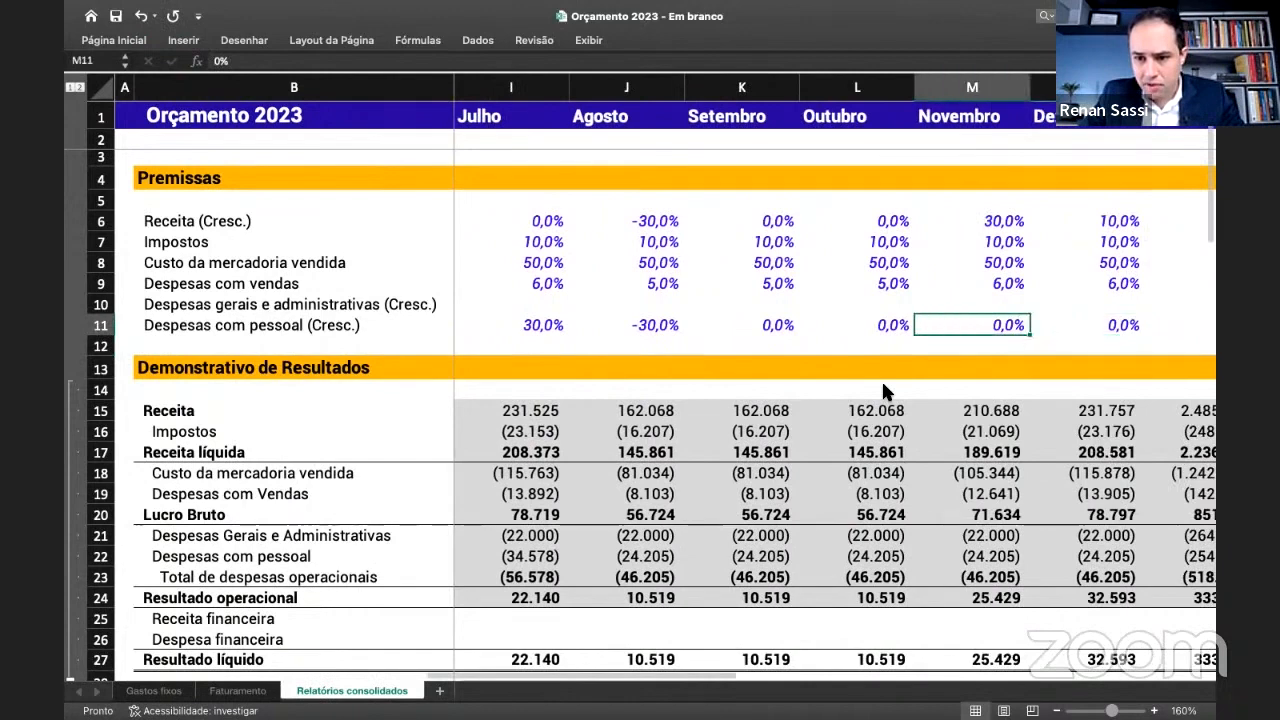
text(30)
key(Right)
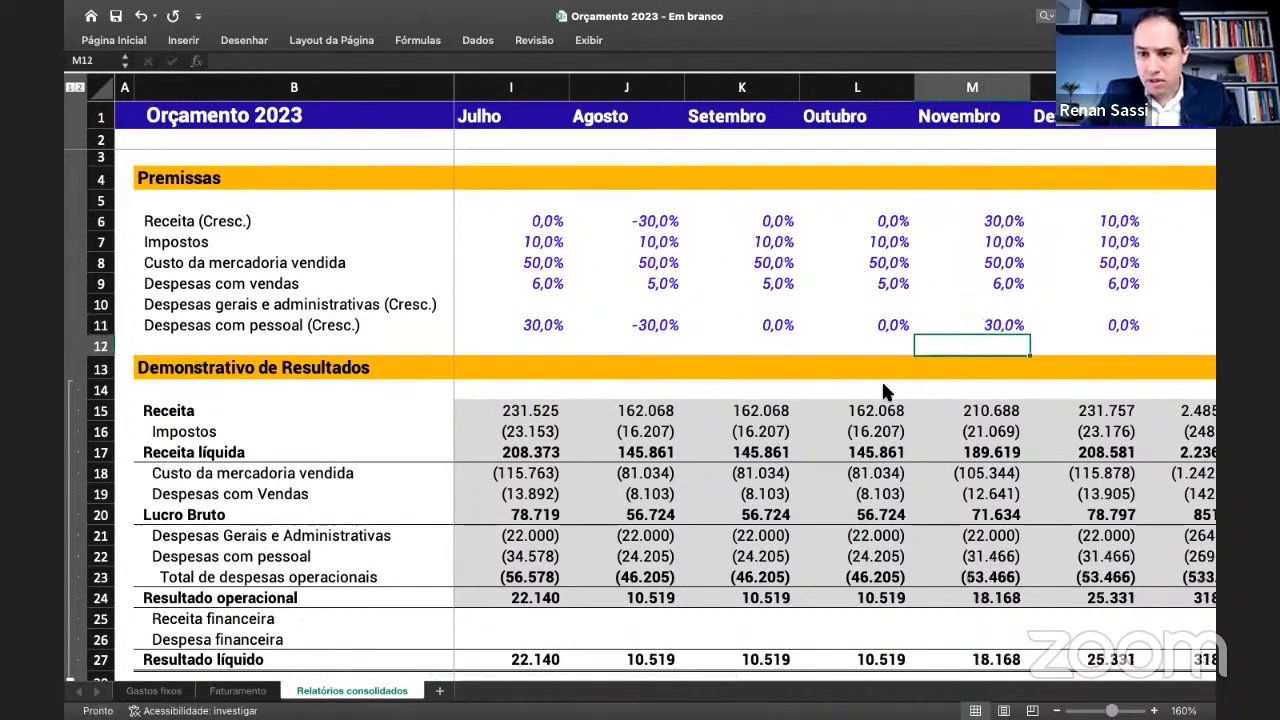
text(10)
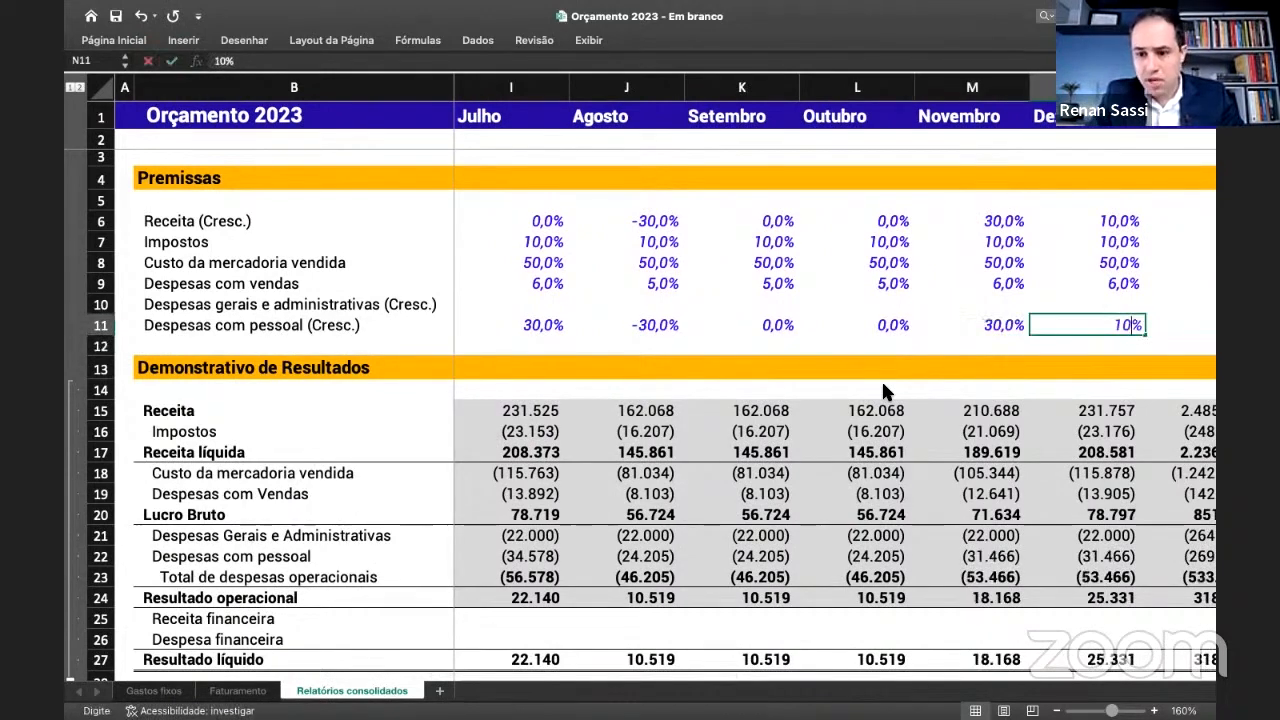
key(Right)
- Review the income statement lines from Receita to Resultado líquido and the Despesas com pessoal and Despesas gerais e administrativas assumption rows
key(Left)
key(ctrl+Left)
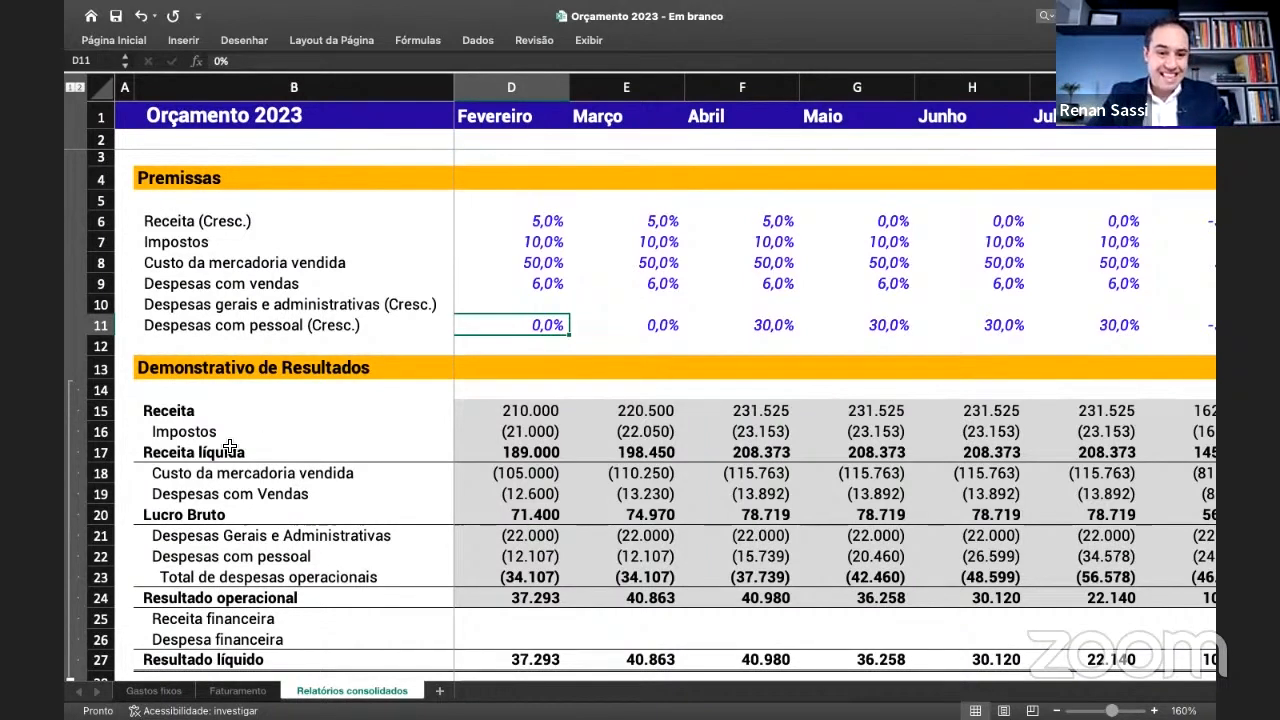
drag(230, 410, 228, 662)
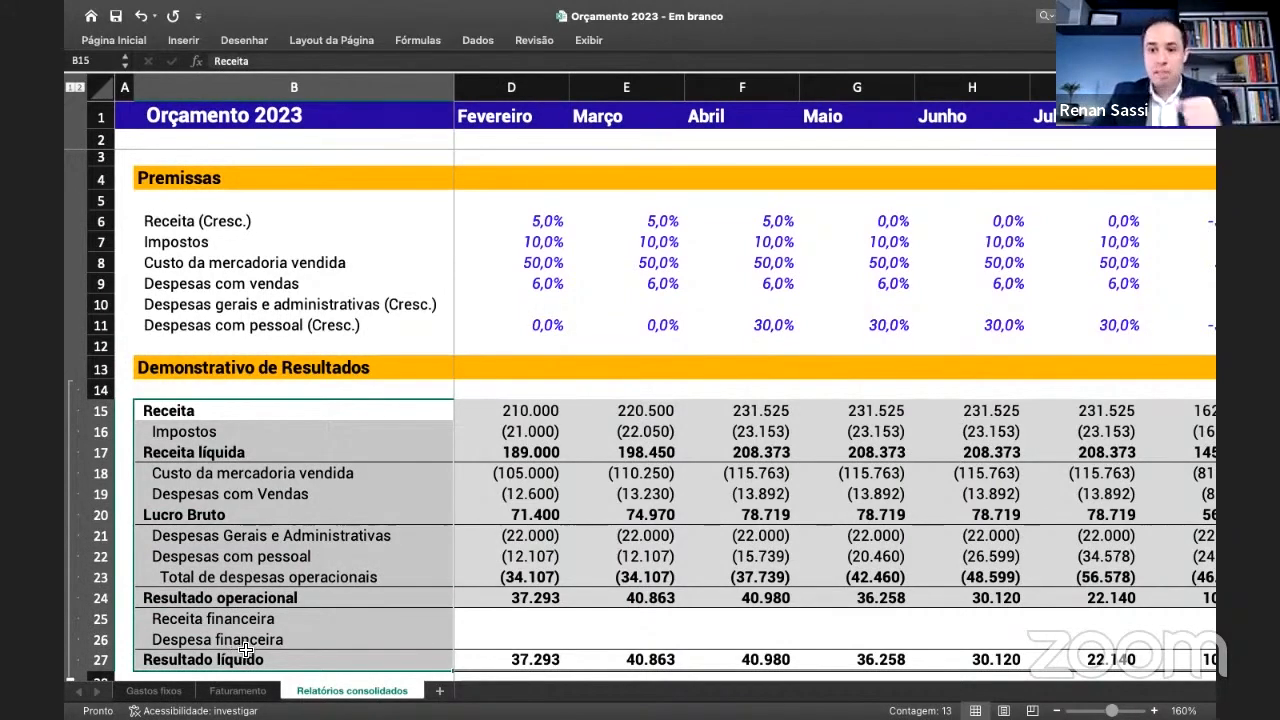
scroll(653, 329, left, 2)
scroll(653, 329, left, 1)
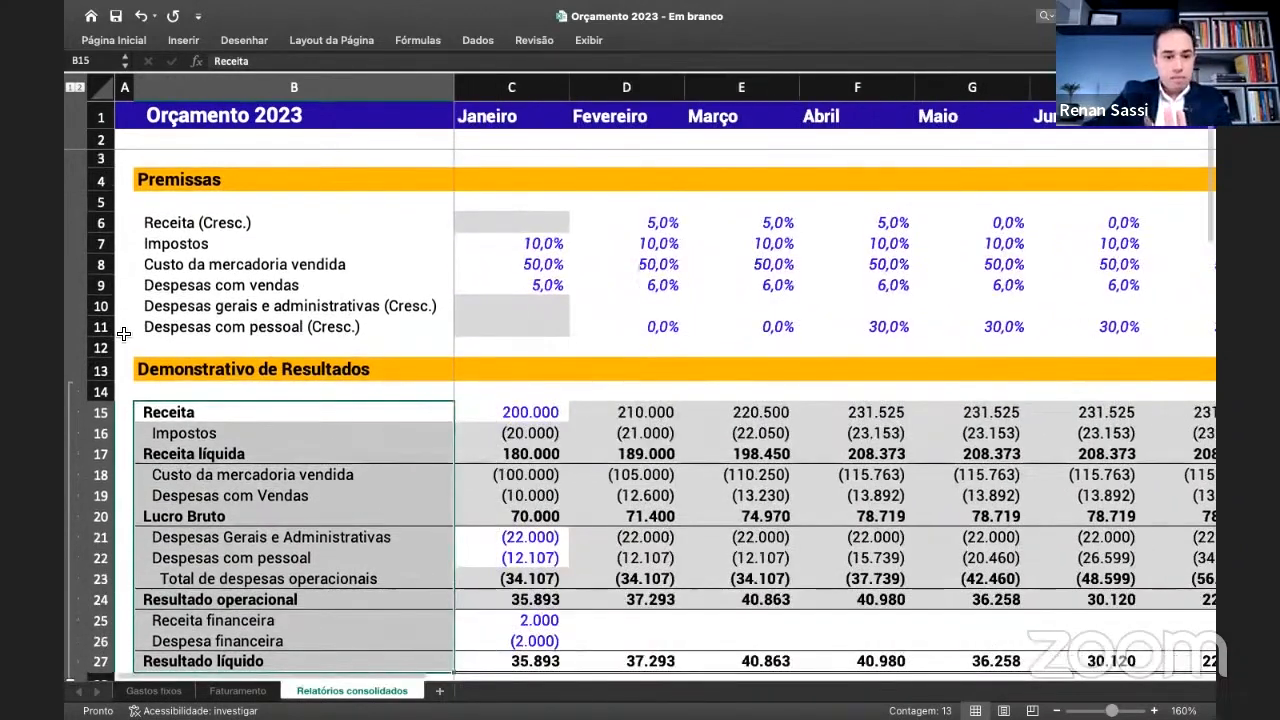
click(101, 329)
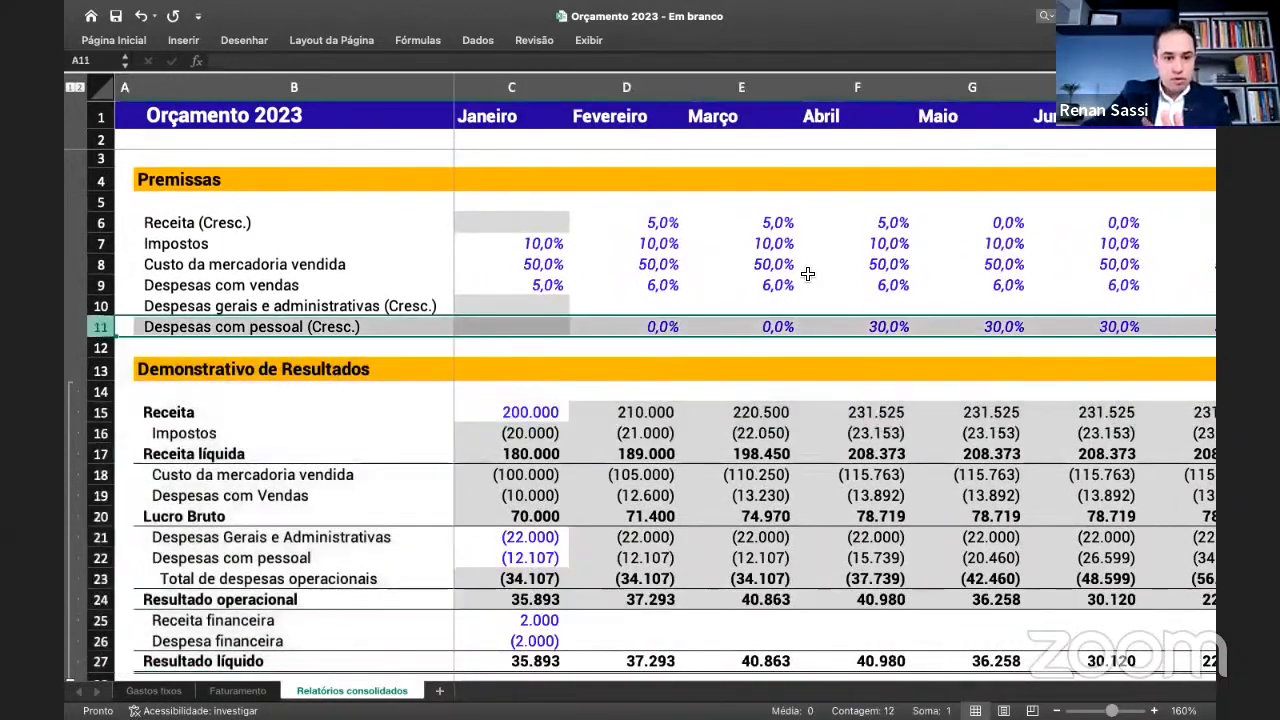
click(648, 305)
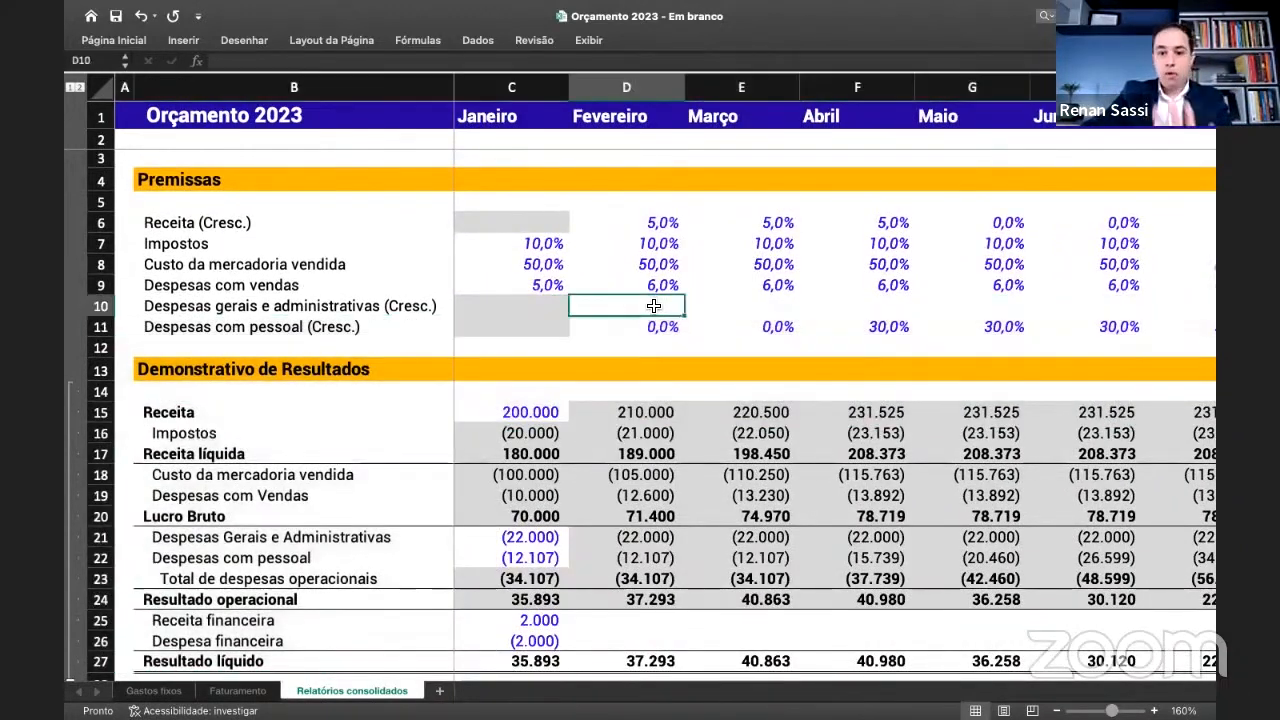
click(105, 306)
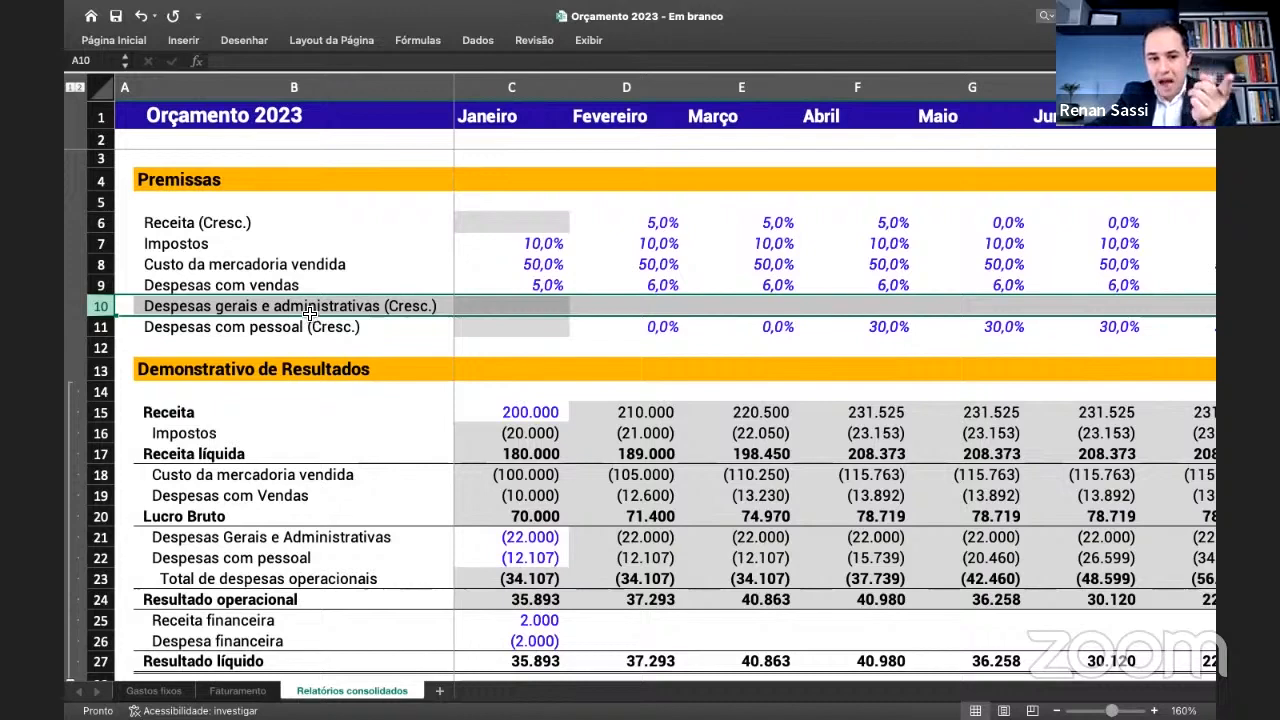
- Set February's Despesas gerais e administrativas growth assumption to 0,5%
click(316, 315)
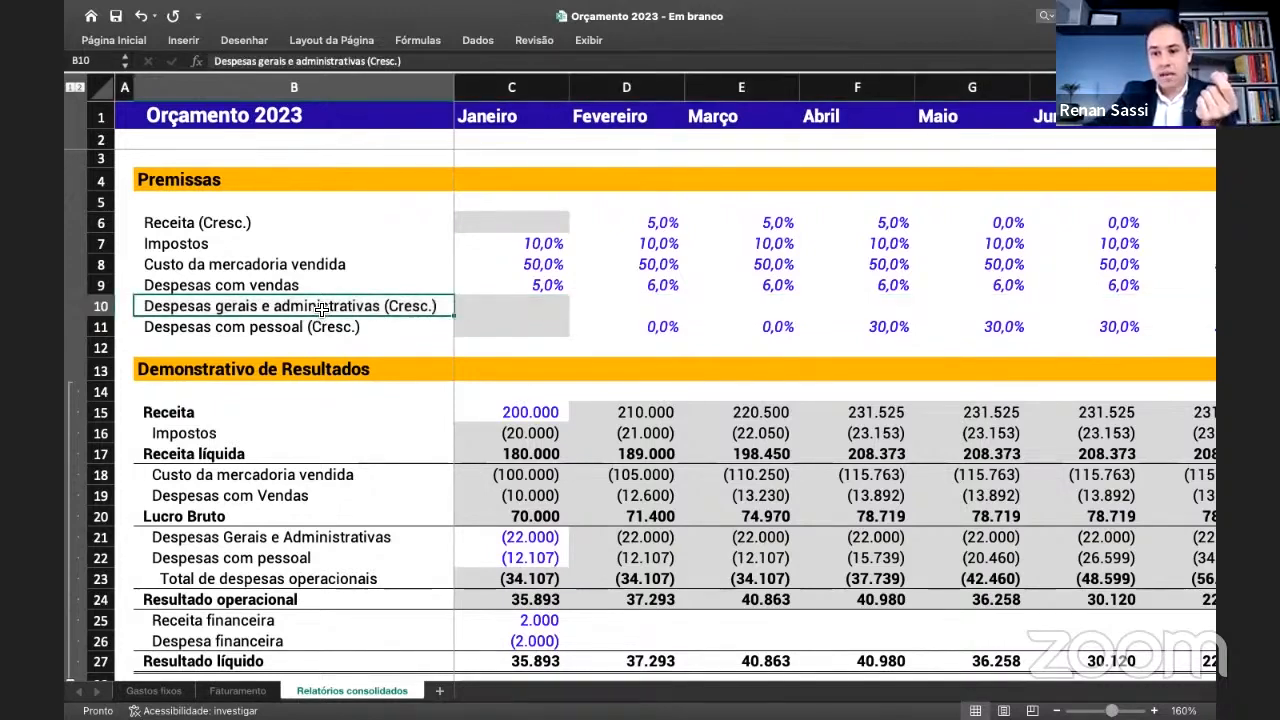
click(670, 313)
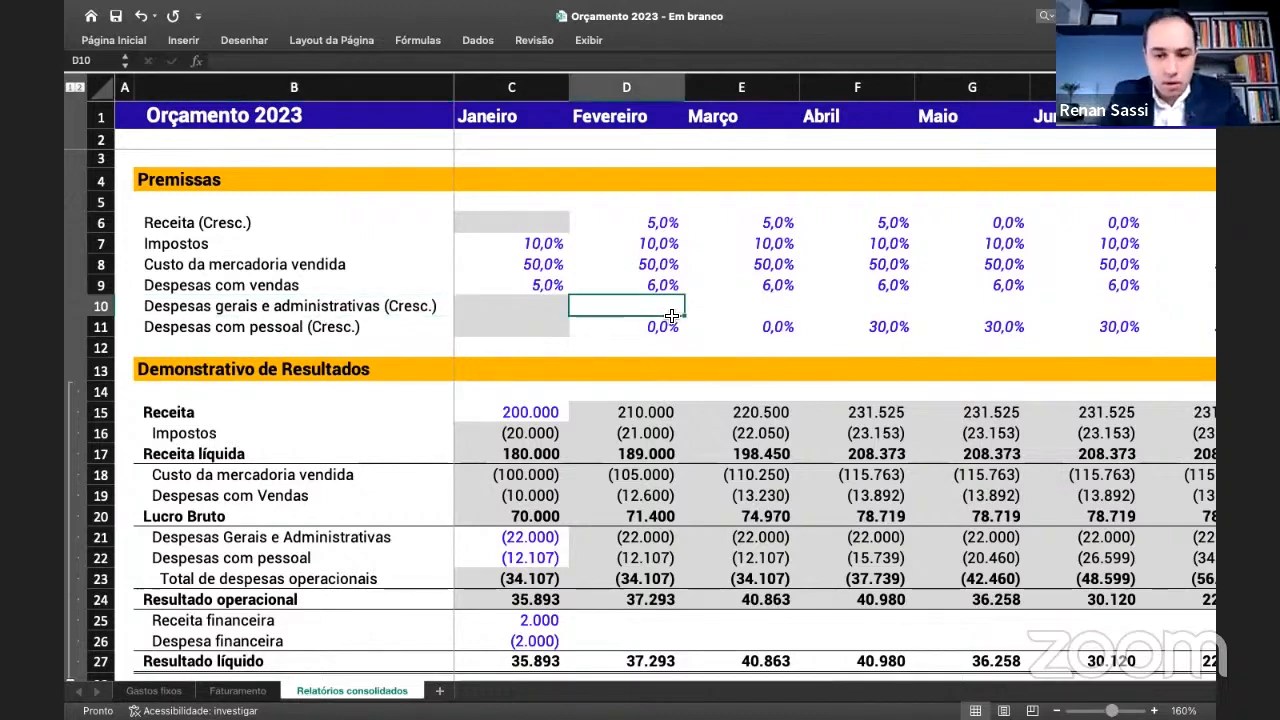
text(0,5)
key(Return)
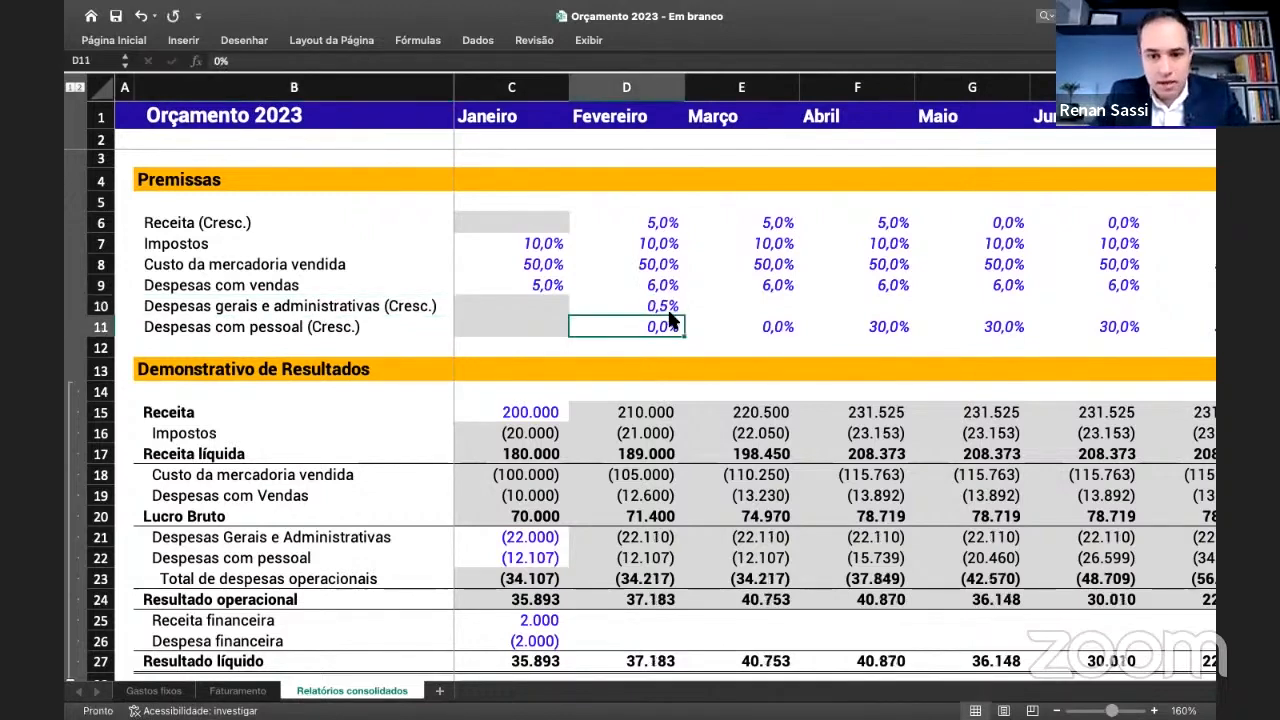
- Copy February's Despesas gerais e administrativas growth assumption across March through December
key(Up)
key(shift+Right)
key(shift+Right)
key(shift+Right)
key(shift+Right)
key(shift+Right)
key(shift+Right)
key(shift+Right)
key(shift+Right)
key(shift+Right)
key(shift+Right)
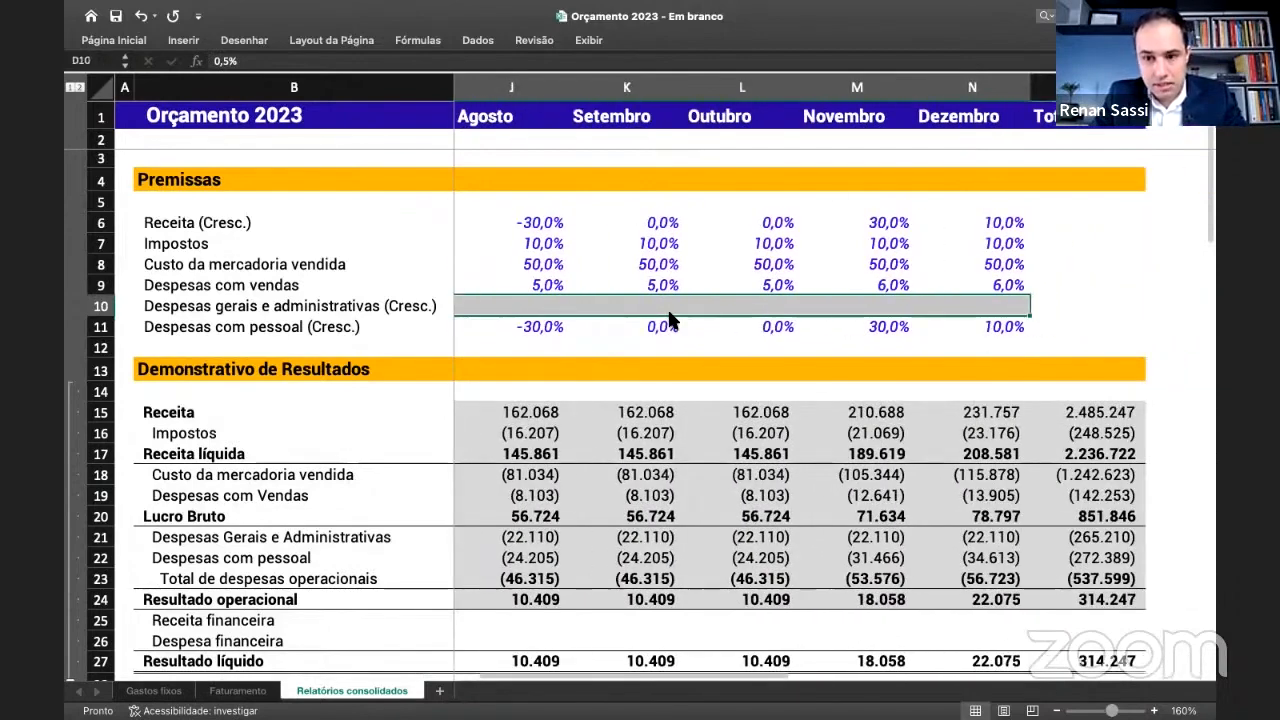
key(super+r)
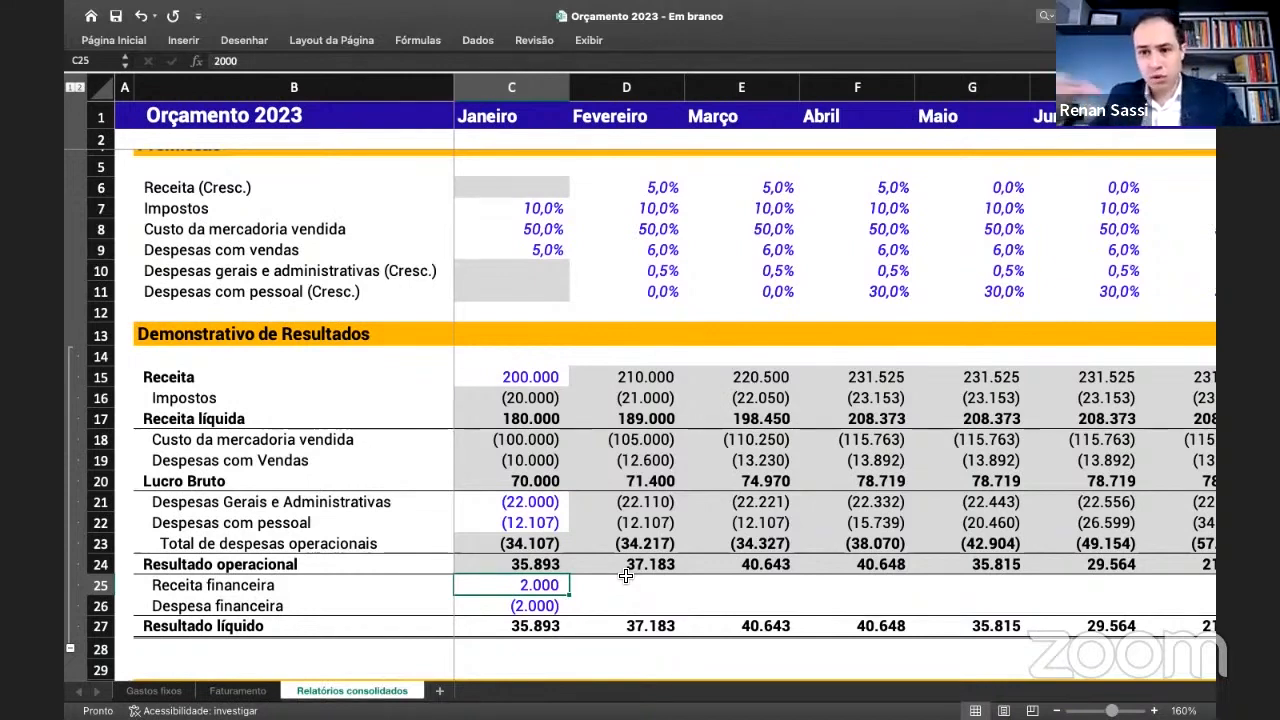
- Calculate January's Receita financeira as 0,5% of January's Receita with the formula =C15*0,005
text(=)
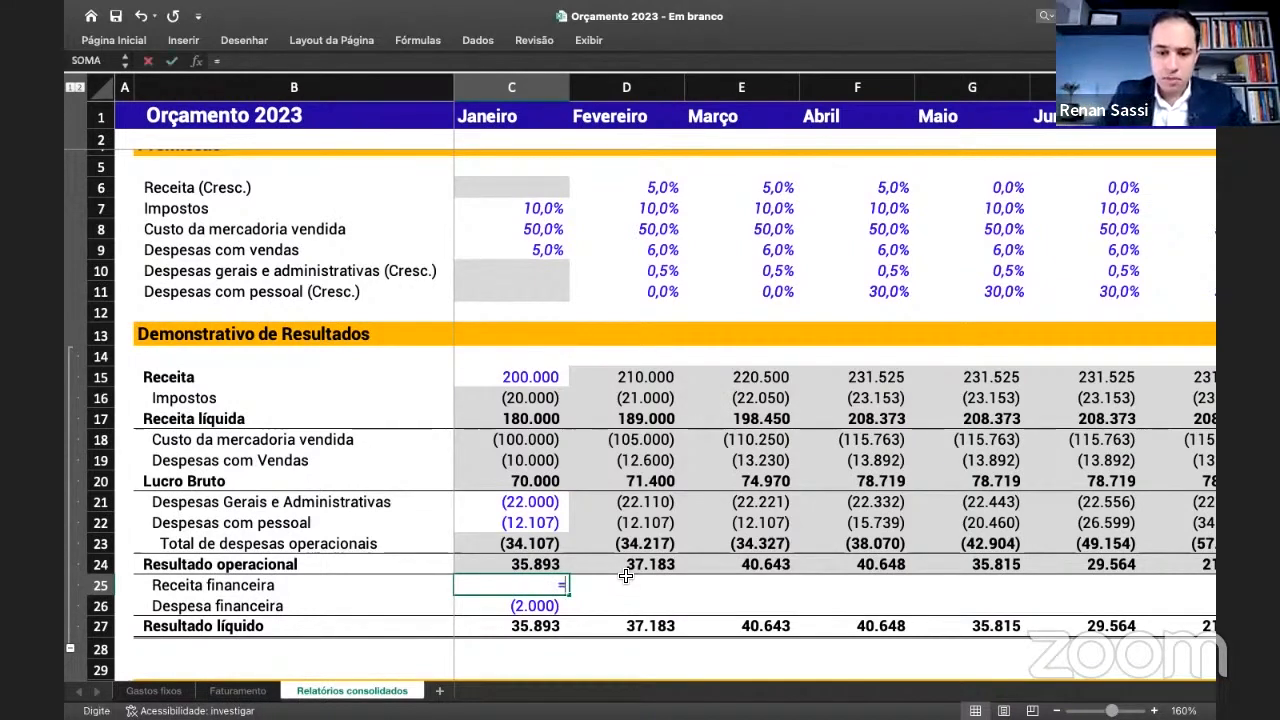
key(Up)
key(Up)
key(Up)
key(Up)
key(Up)
key(Up)
key(Up)
key(Up)
key(Up)
key(Up)
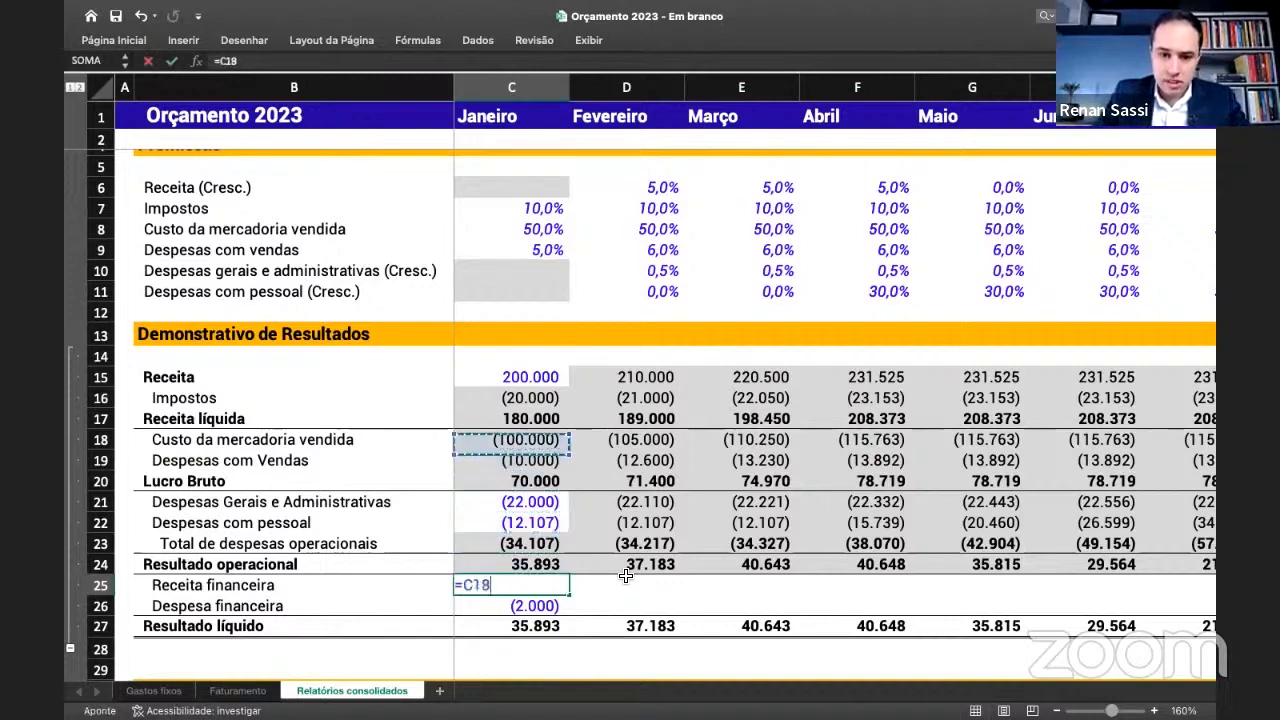
text(*0,0)
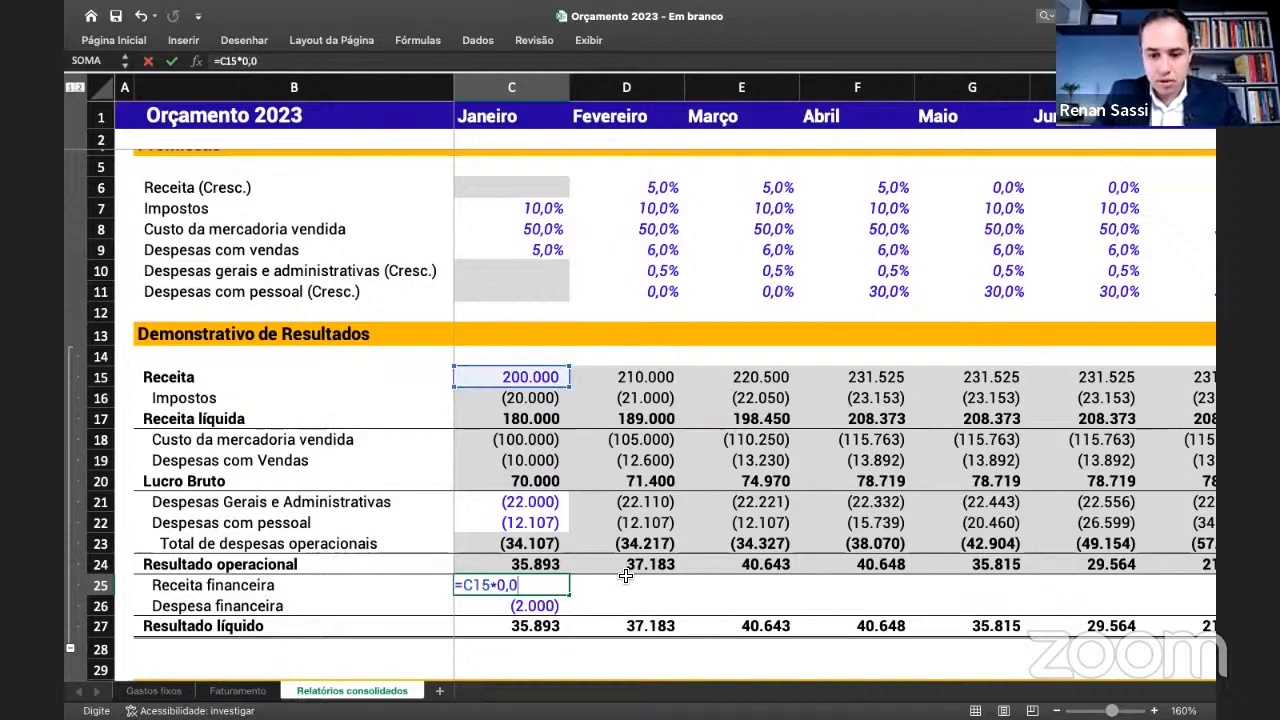
text(05)
key(Return)
- Copy January's Receita financeira formula across February through December
key(Up)
key(shift+Right)
key(shift+Right)
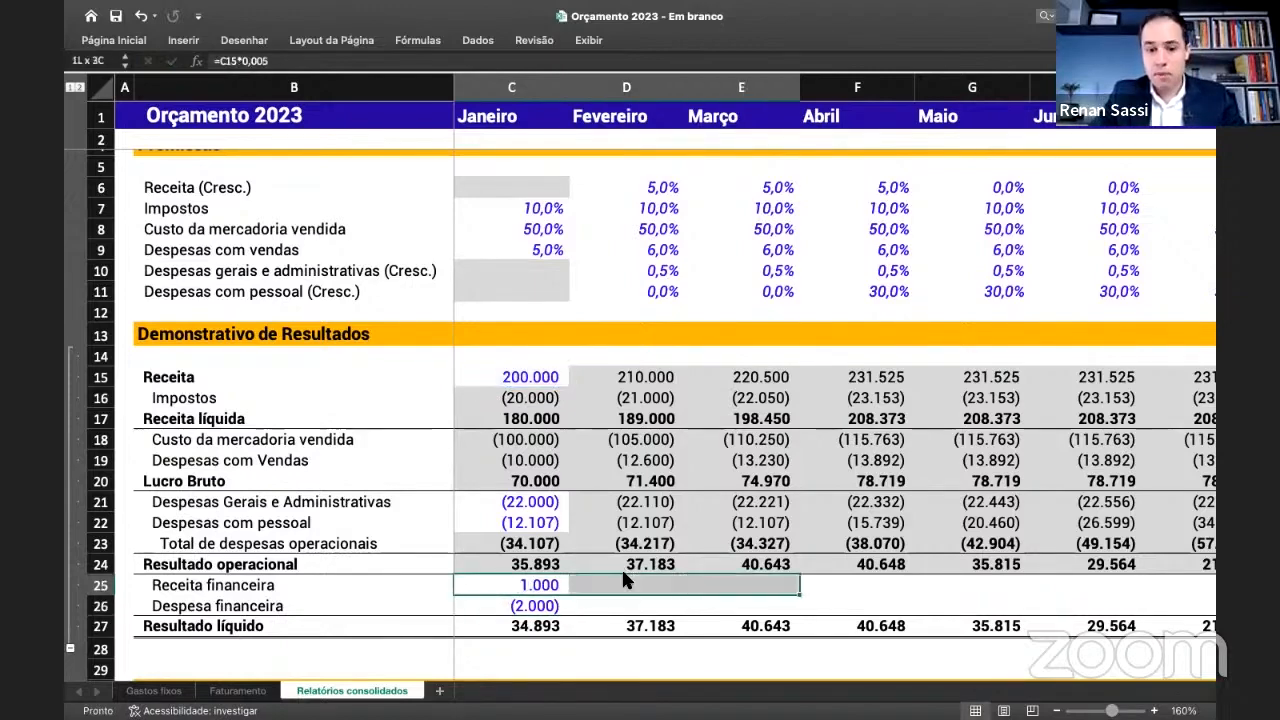
key(shift+Right)
key(shift+Right)
key(shift+Right)
key(shift+Right)
key(shift+Right)
key(shift+Right)
key(shift+Right)
key(shift+Right)
key(shift+Right)
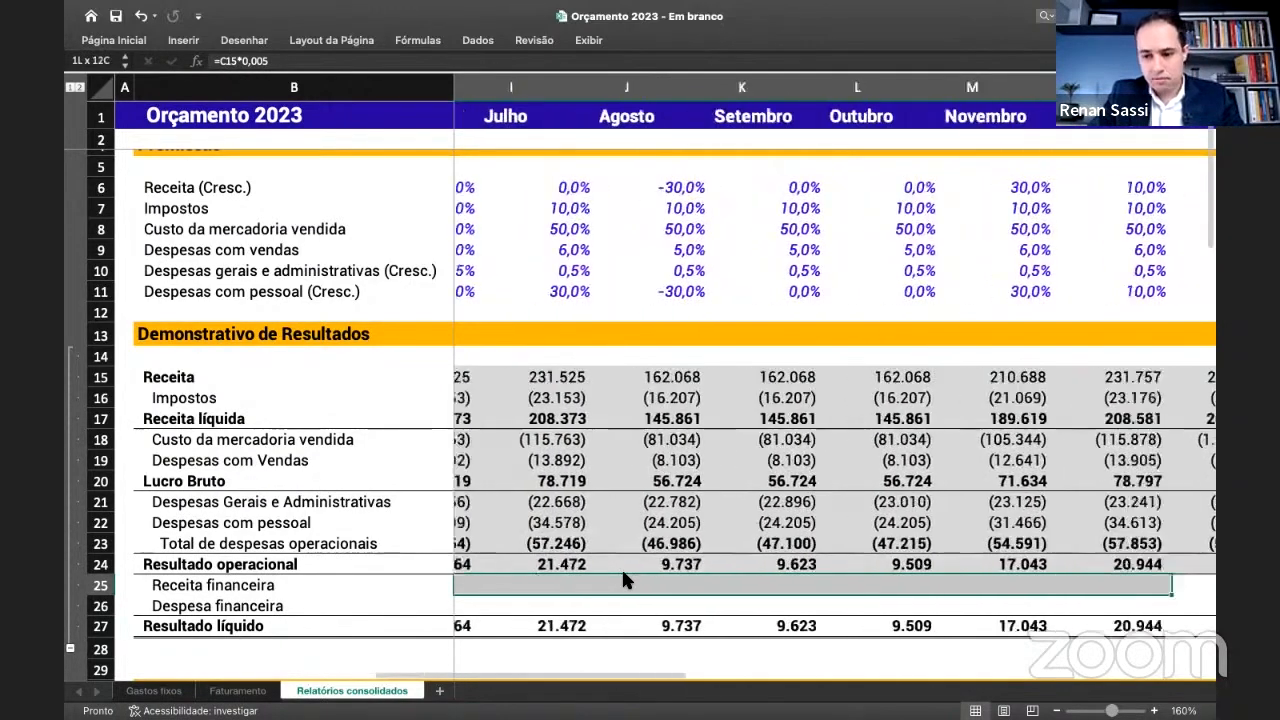
key(ctrl+r)
- Copy January's Despesa financeira of -2000 across February through December, and fill in the annual totals for Receita financeira and Despesa financeira
key(Left)
key(Down)
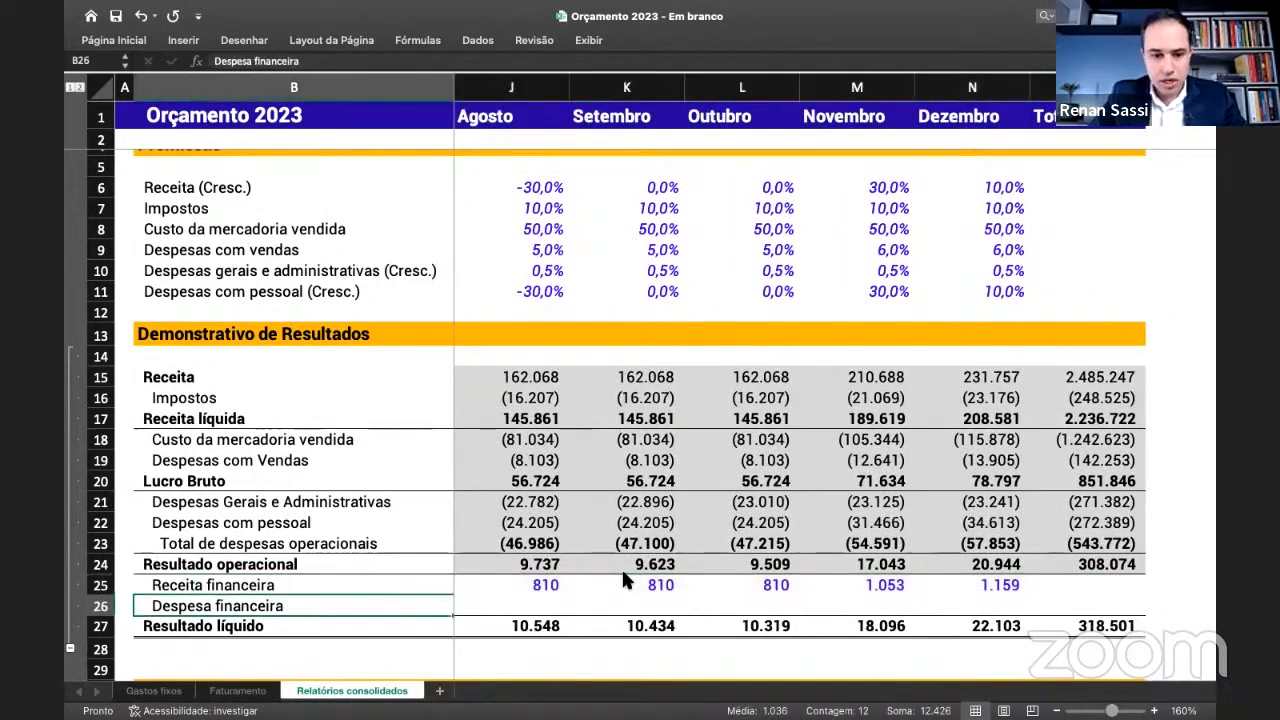
key(Right)
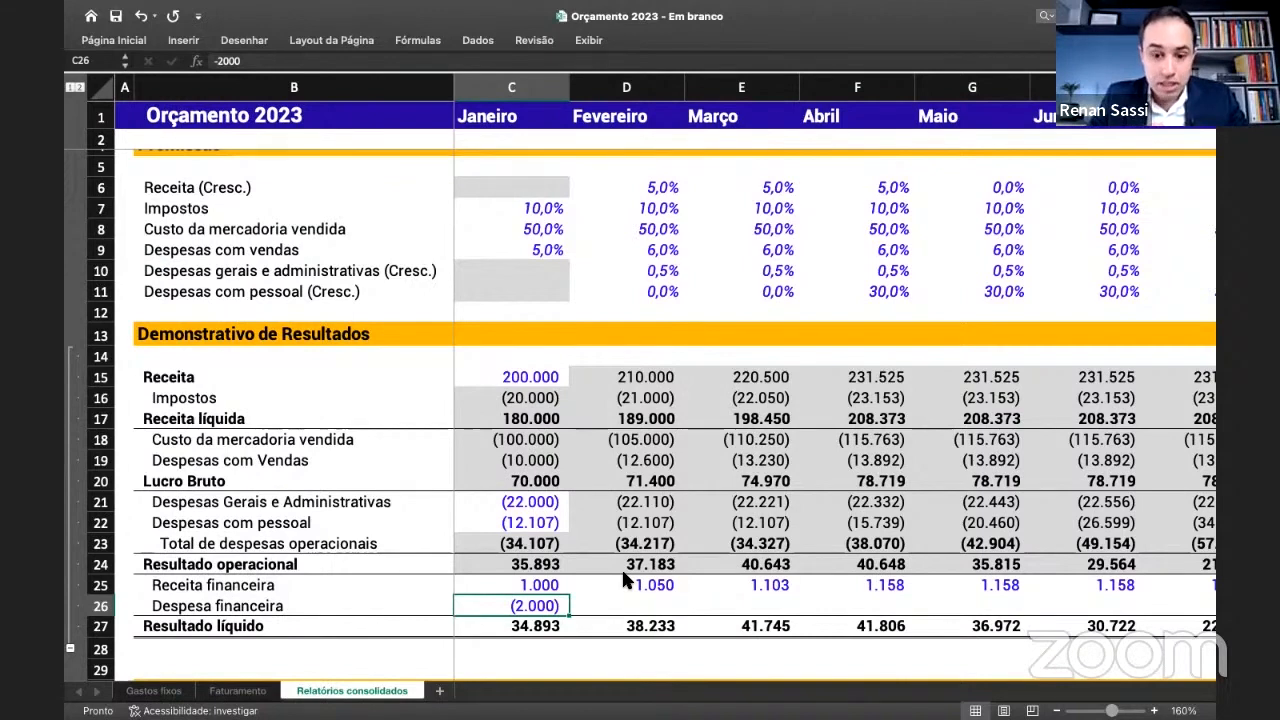
key(shift+Right)
key(shift+Right)
key(shift+Right)
key(shift+Right)
key(shift+Right)
key(shift+Right)
key(shift+Right)
key(shift+Right)
key(shift+Right)
key(shift+Right)
key(shift+Right)
key(shift+Right)
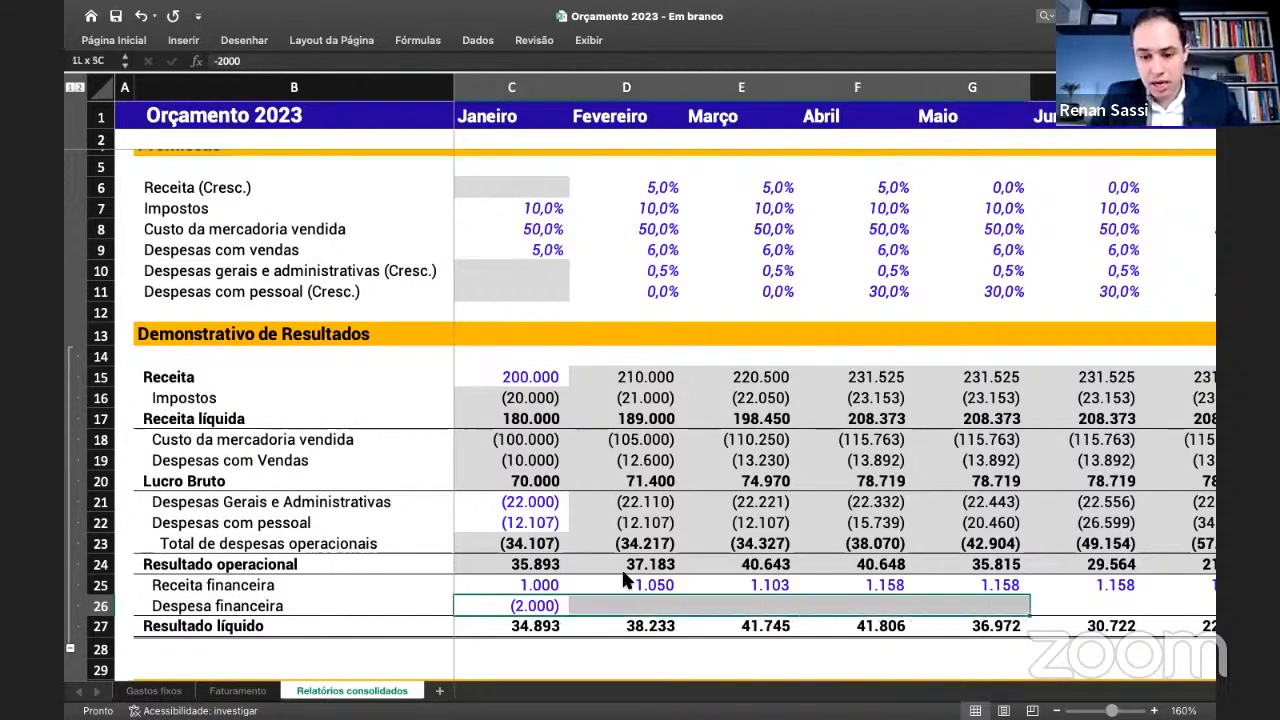
key(shift+Left)
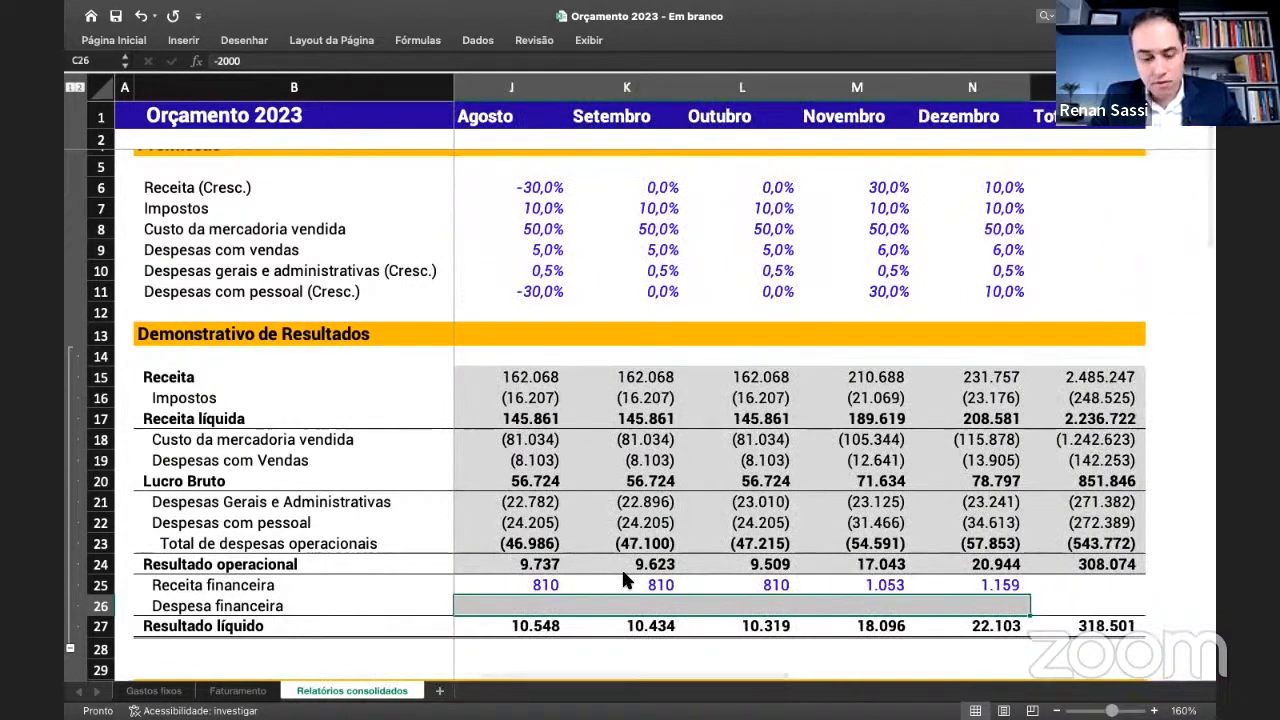
key(ctrl+r)
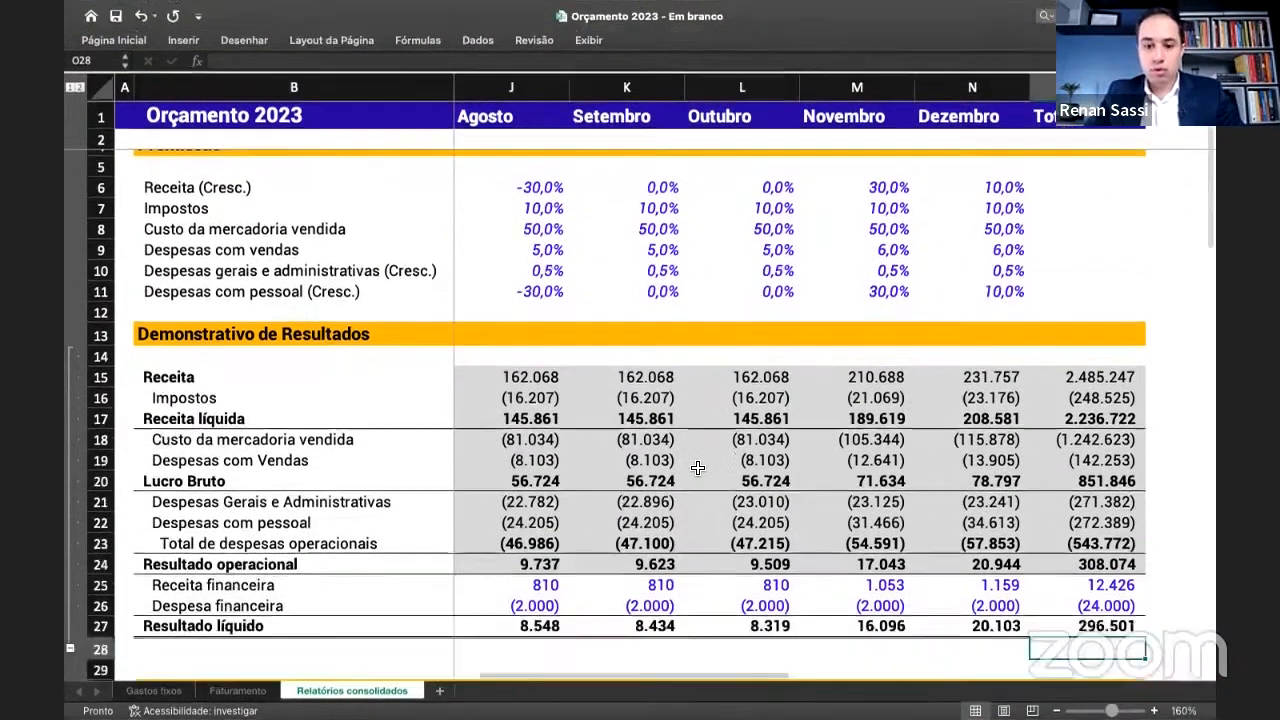
- Review the Demonstrativo de Resultados, the annual Resultado líquido and the Custo da mercadoria vendida assumption row
scroll(704, 515, left, 10)
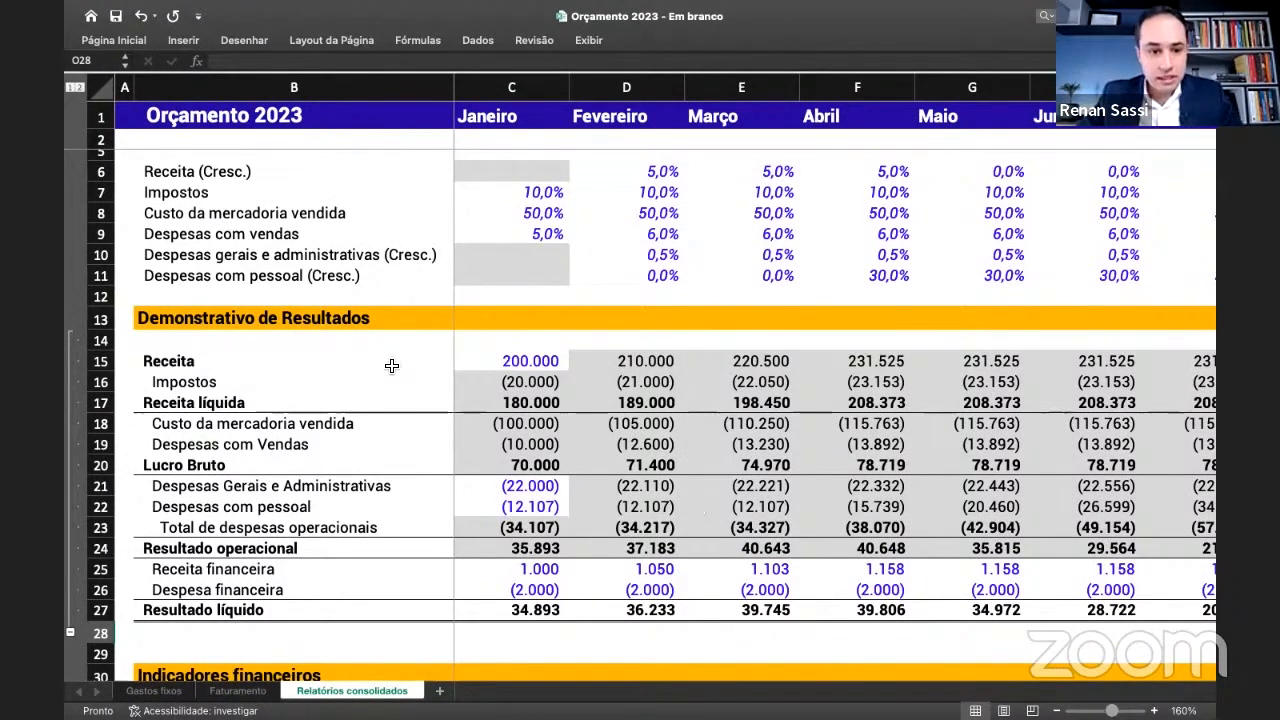
key(Up)
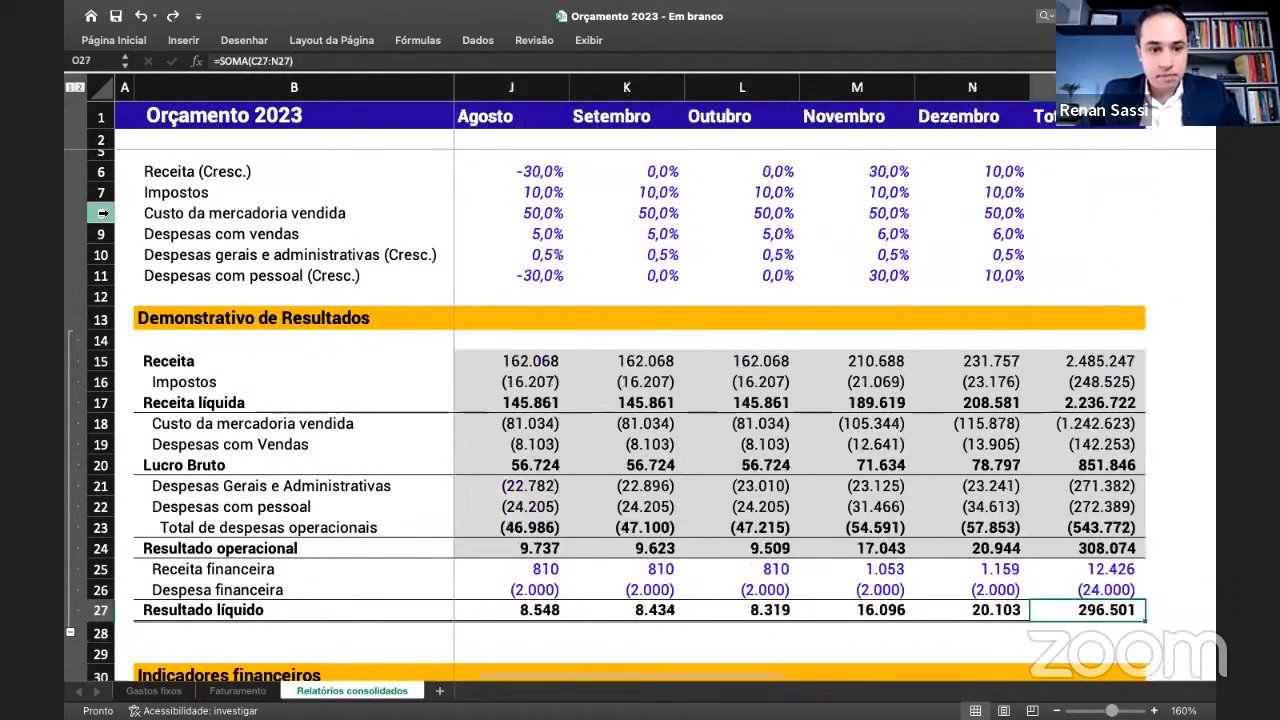
click(103, 213)
scroll(614, 258, left, 10)
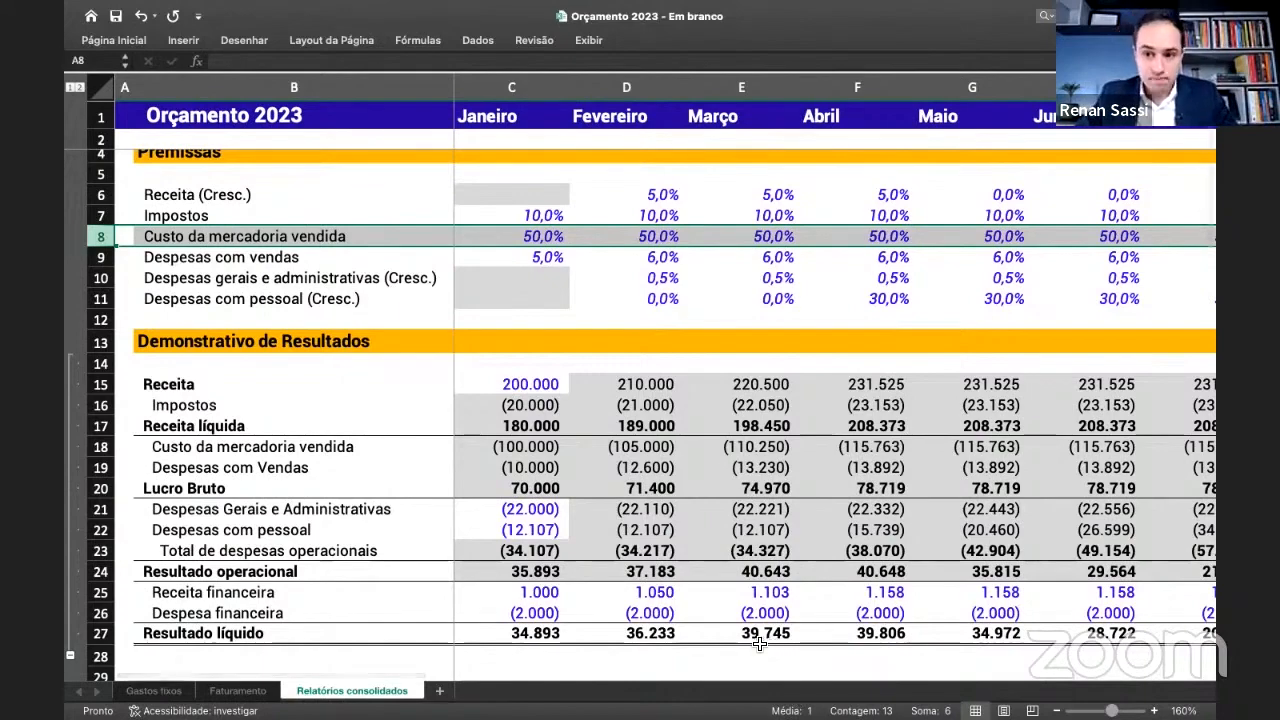
- Examine the Lucro bruto percentages in the Analise vertical section of Indicadores financeiros from Janeiro through the annual total
scroll(928, 582, down, 6)
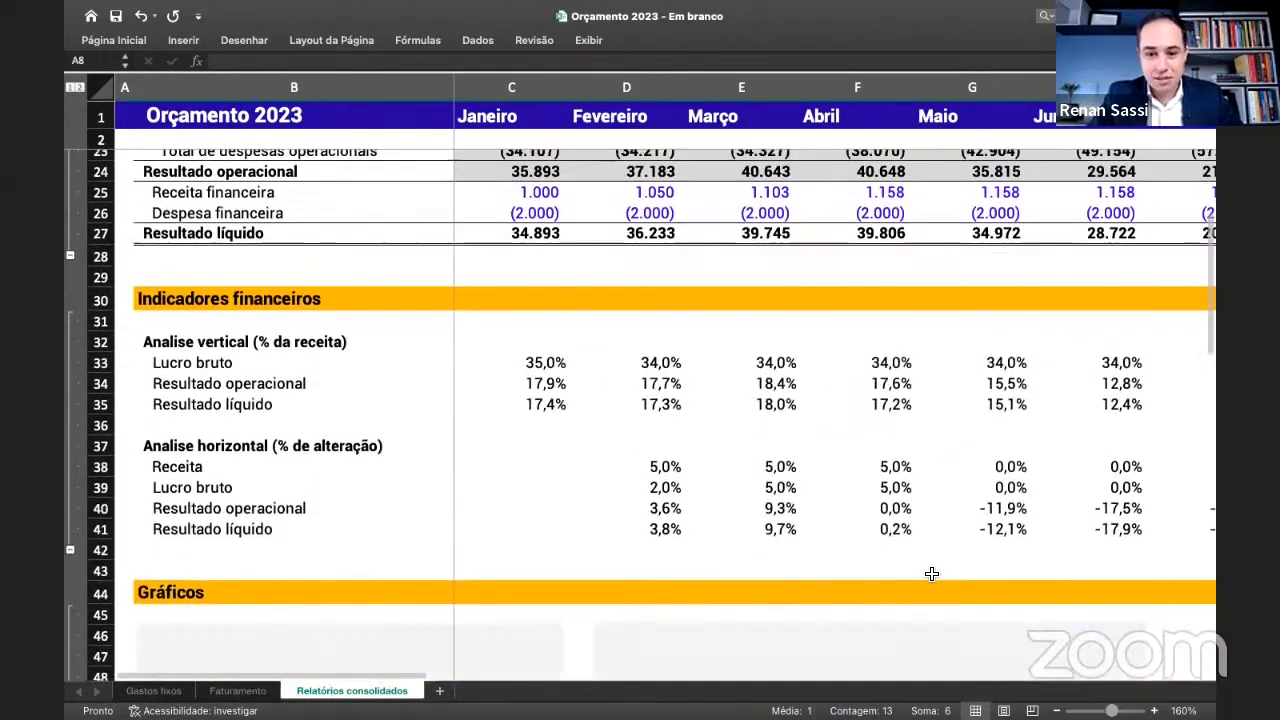
click(929, 571)
click(100, 362)
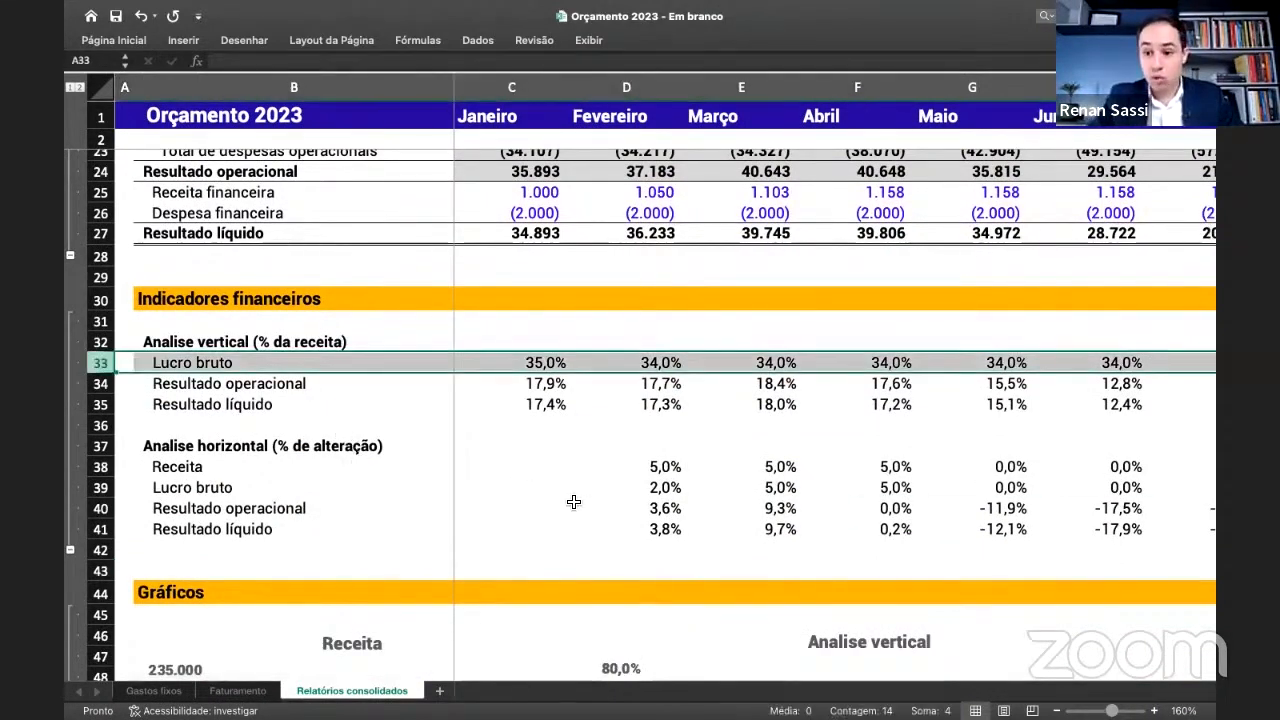
scroll(574, 500, right, 3)
scroll(574, 500, right, 3)
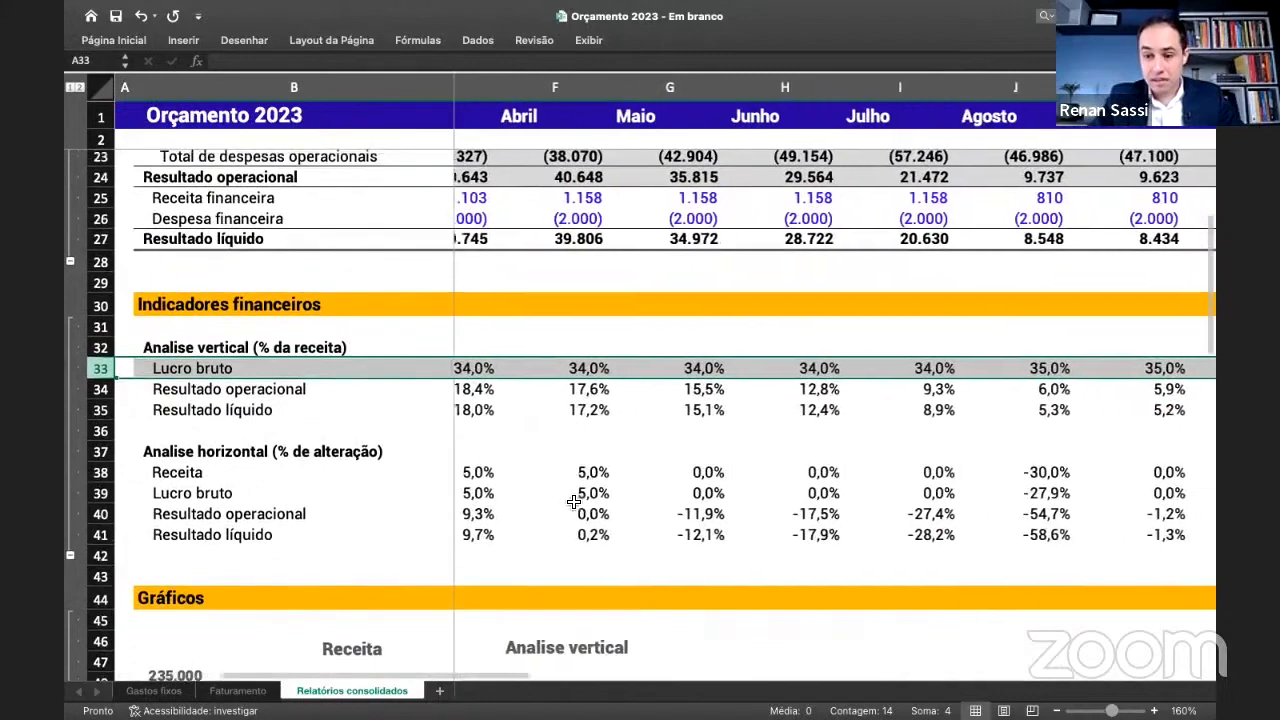
scroll(574, 500, right, 2)
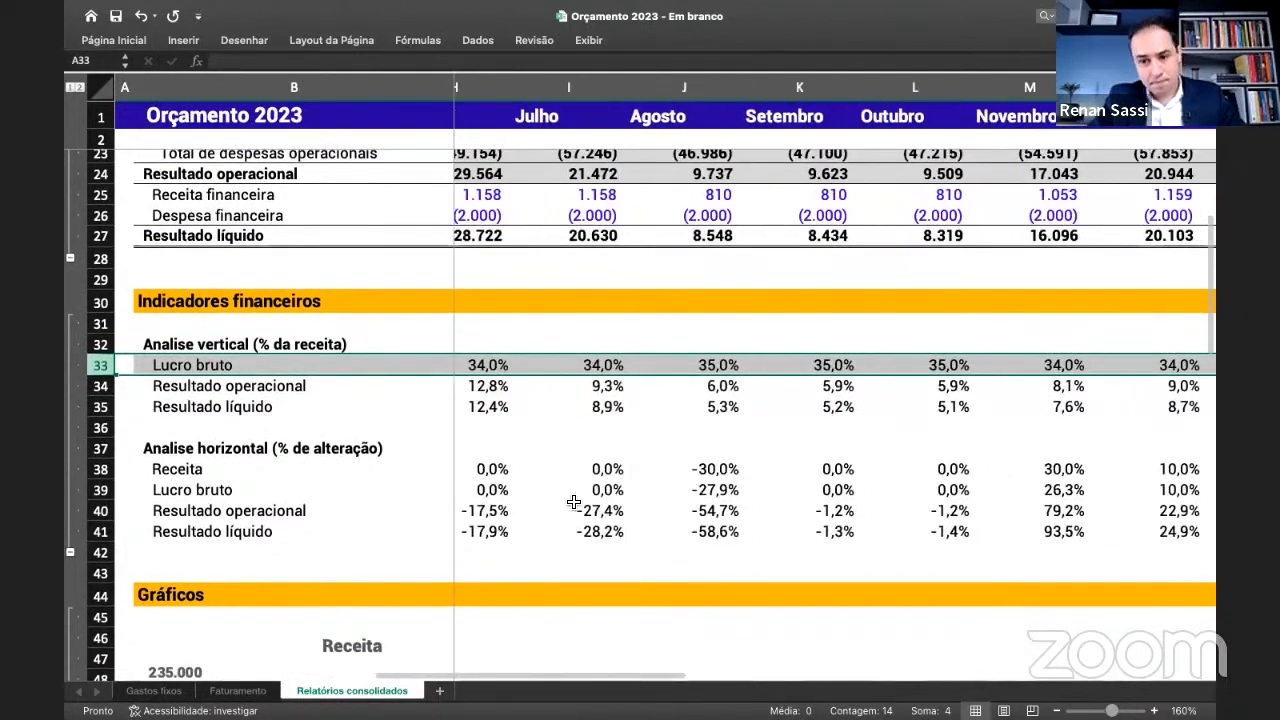
scroll(574, 502, right, 4)
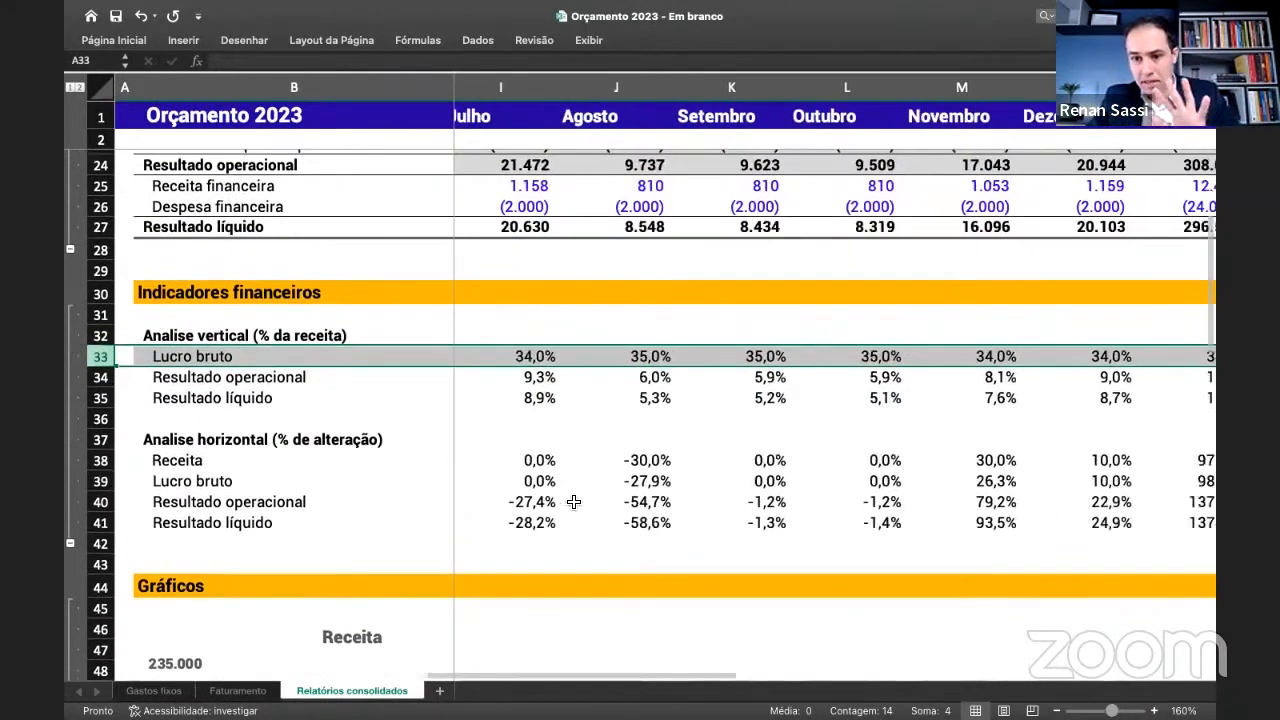
scroll(574, 502, left, 3)
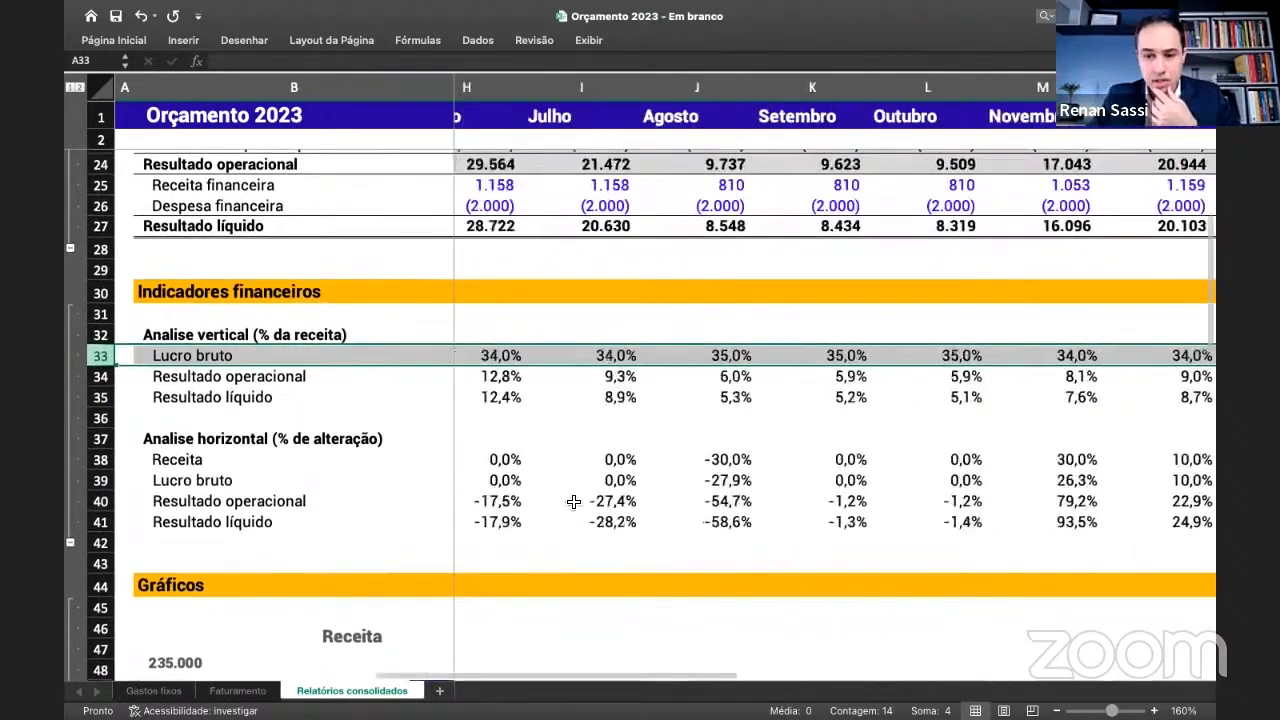
scroll(574, 502, right, 2)
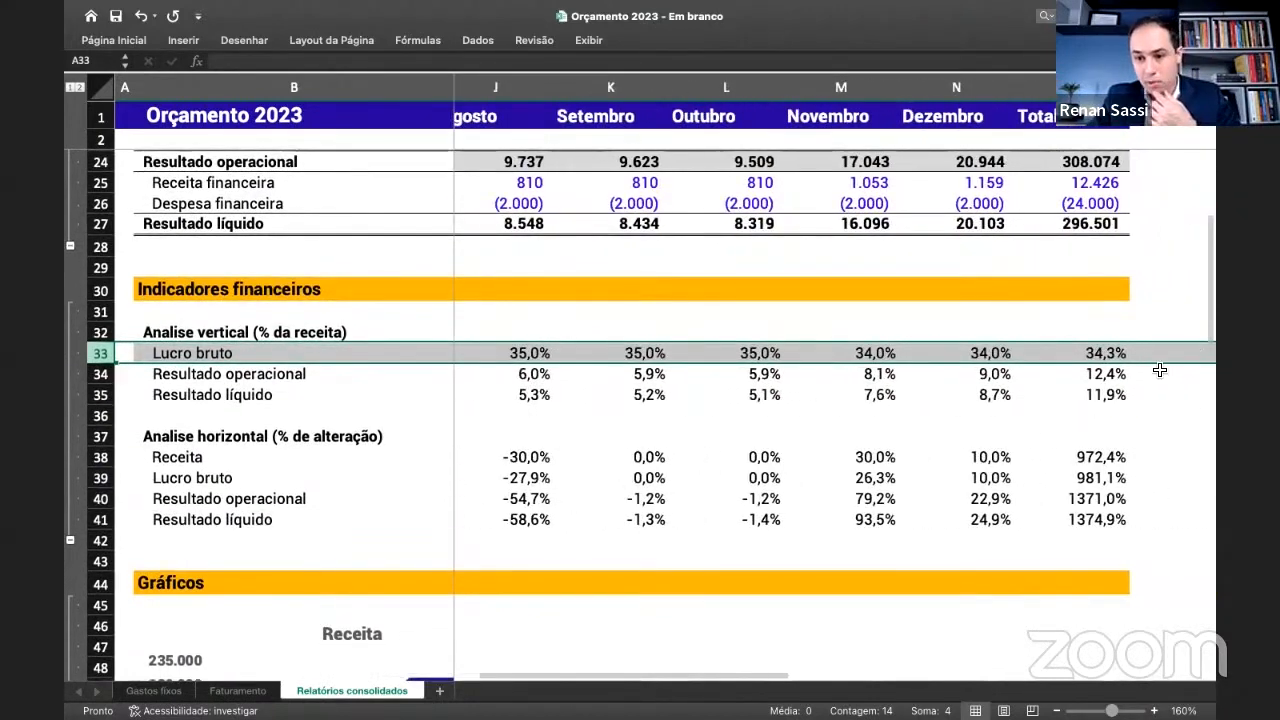
scroll(1129, 356, left, 5)
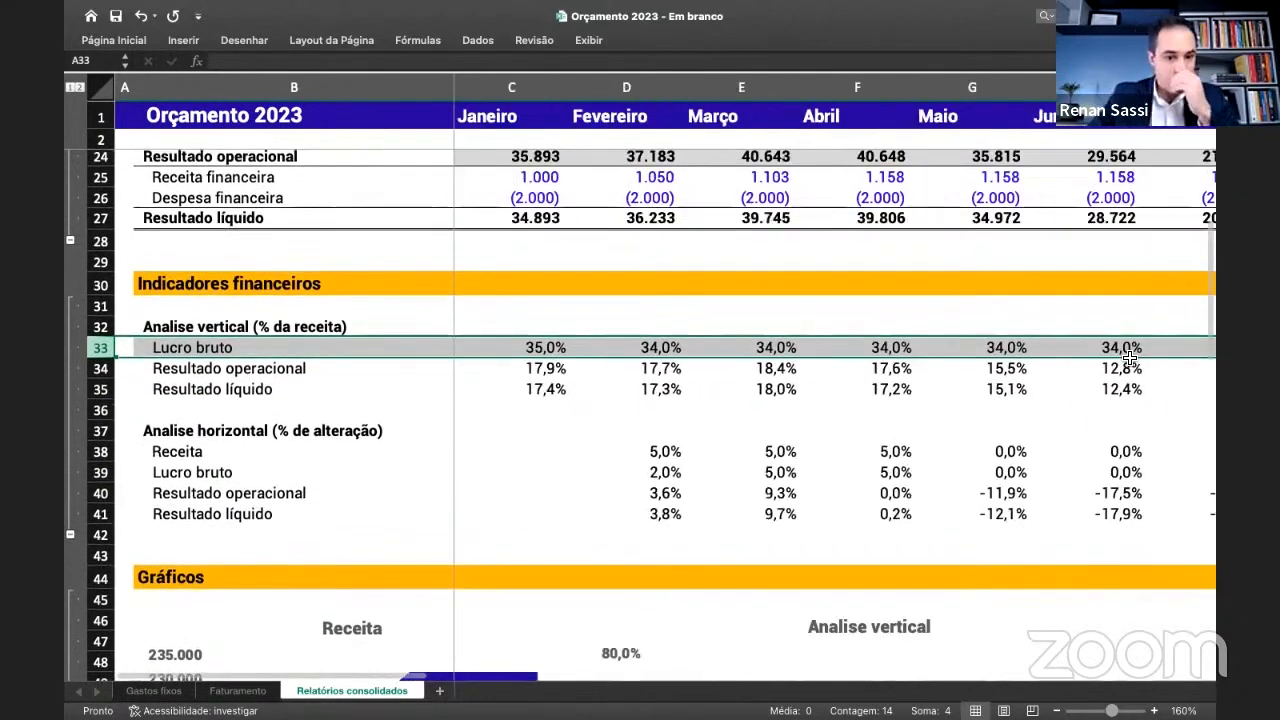
- Examine the Resultado operacional percentages in the Analise vertical section month by month, from Junho through Novembro
click(104, 369)
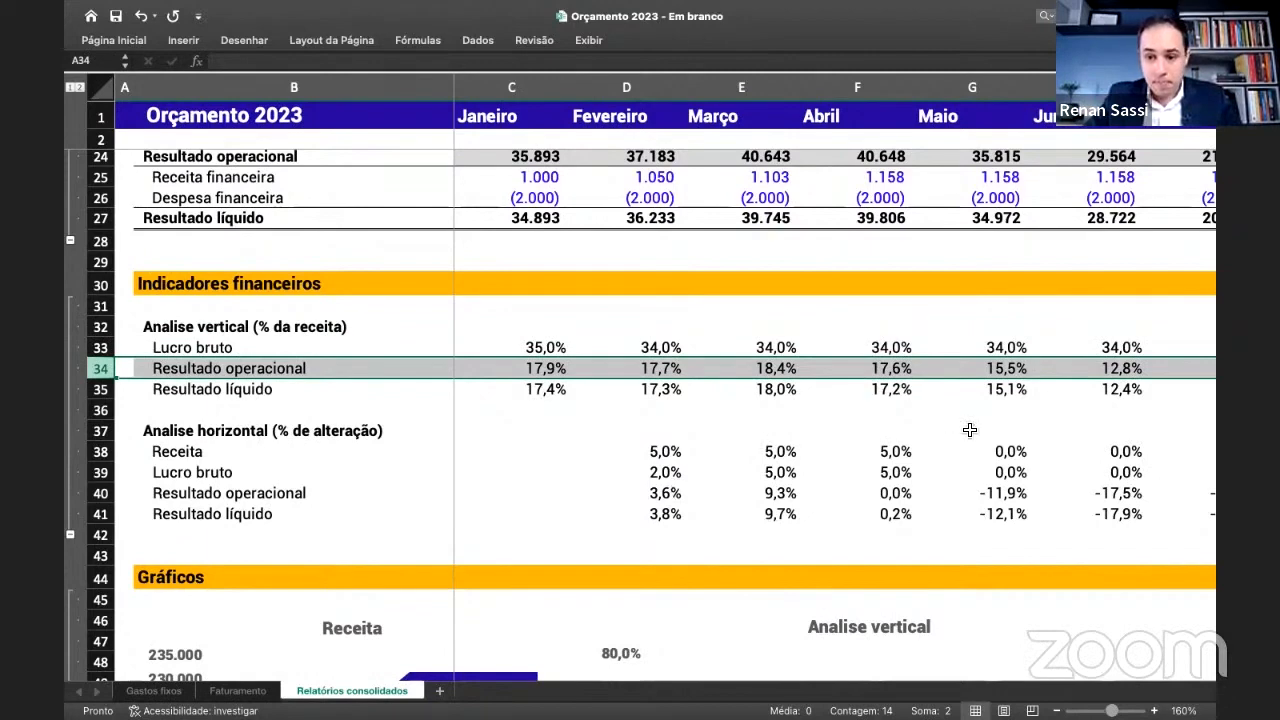
scroll(980, 396, right, 2)
click(1016, 356)
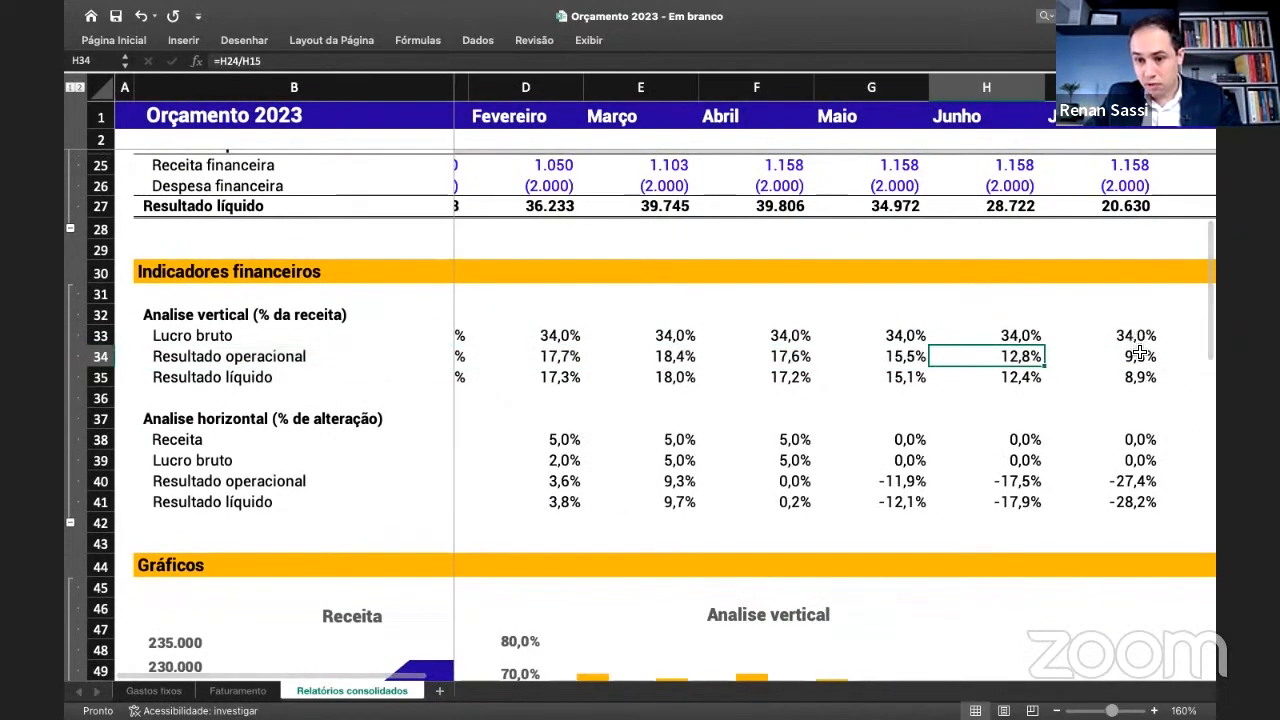
click(1142, 360)
scroll(1157, 428, right, 2)
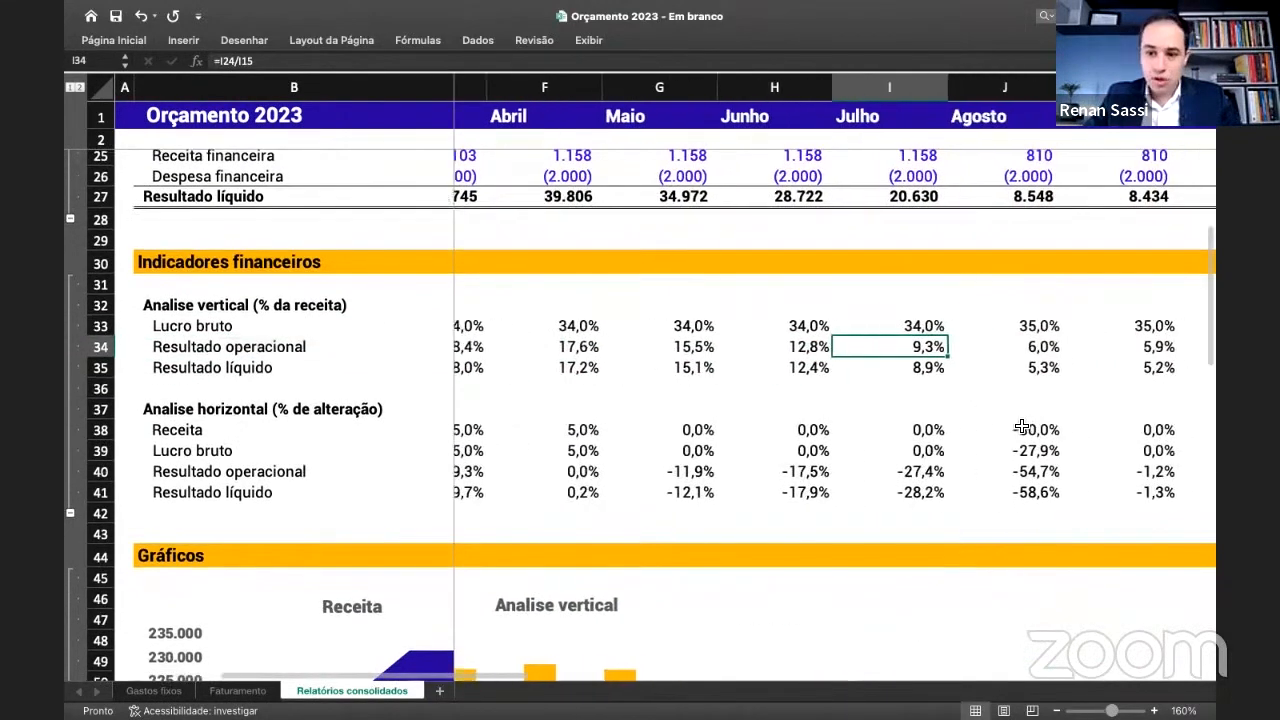
click(1042, 347)
click(1137, 350)
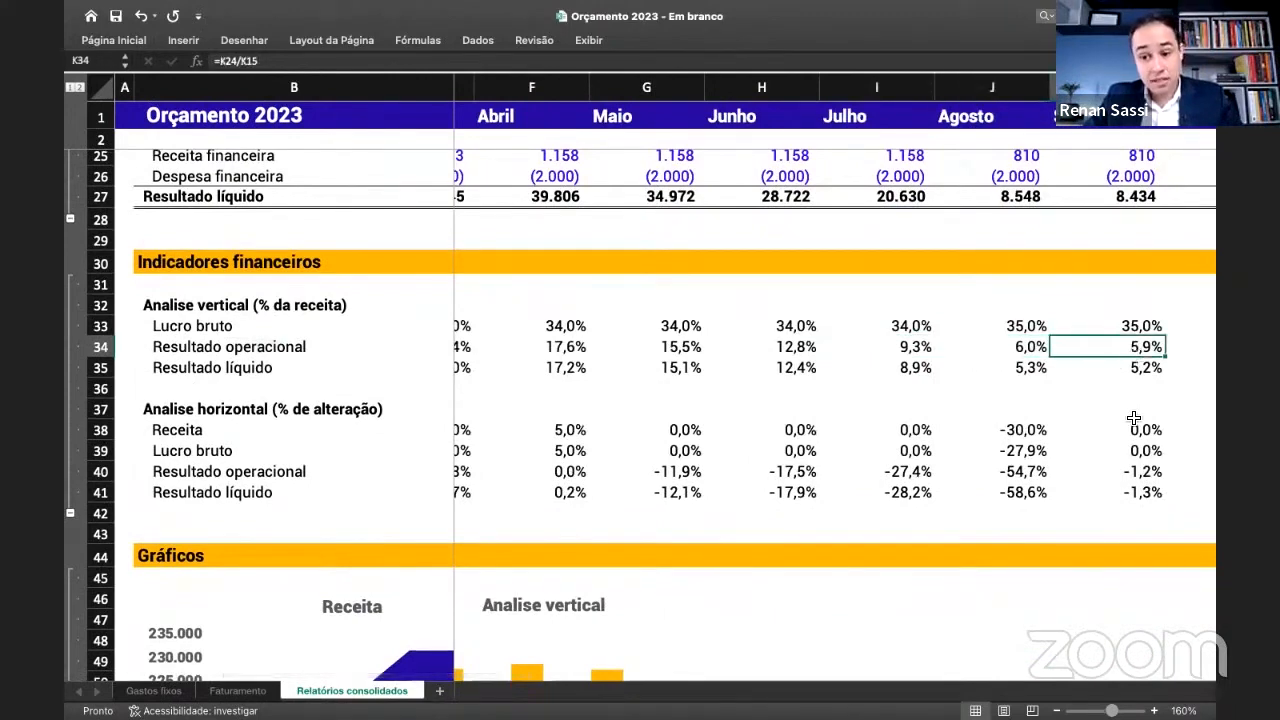
scroll(1136, 418, right, 1)
scroll(1130, 335, right, 1)
click(1131, 345)
scroll(1155, 362, right, 1)
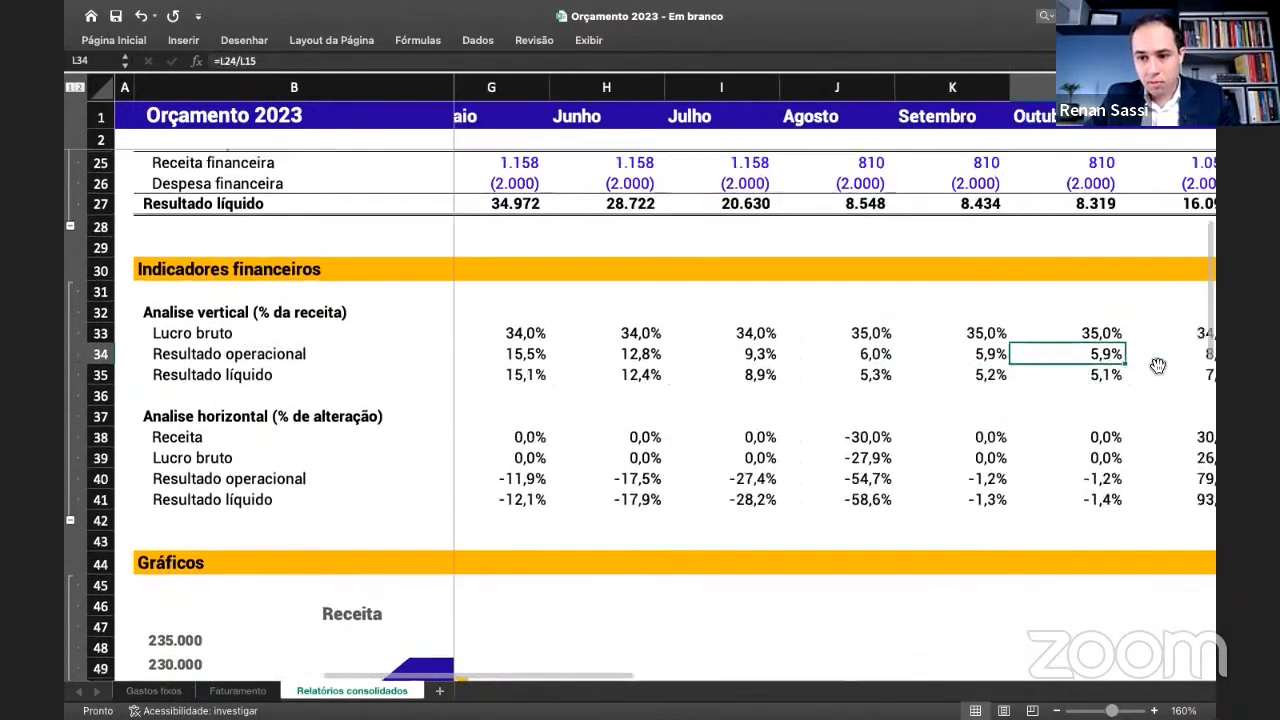
click(1150, 359)
scroll(1150, 370, right, 2)
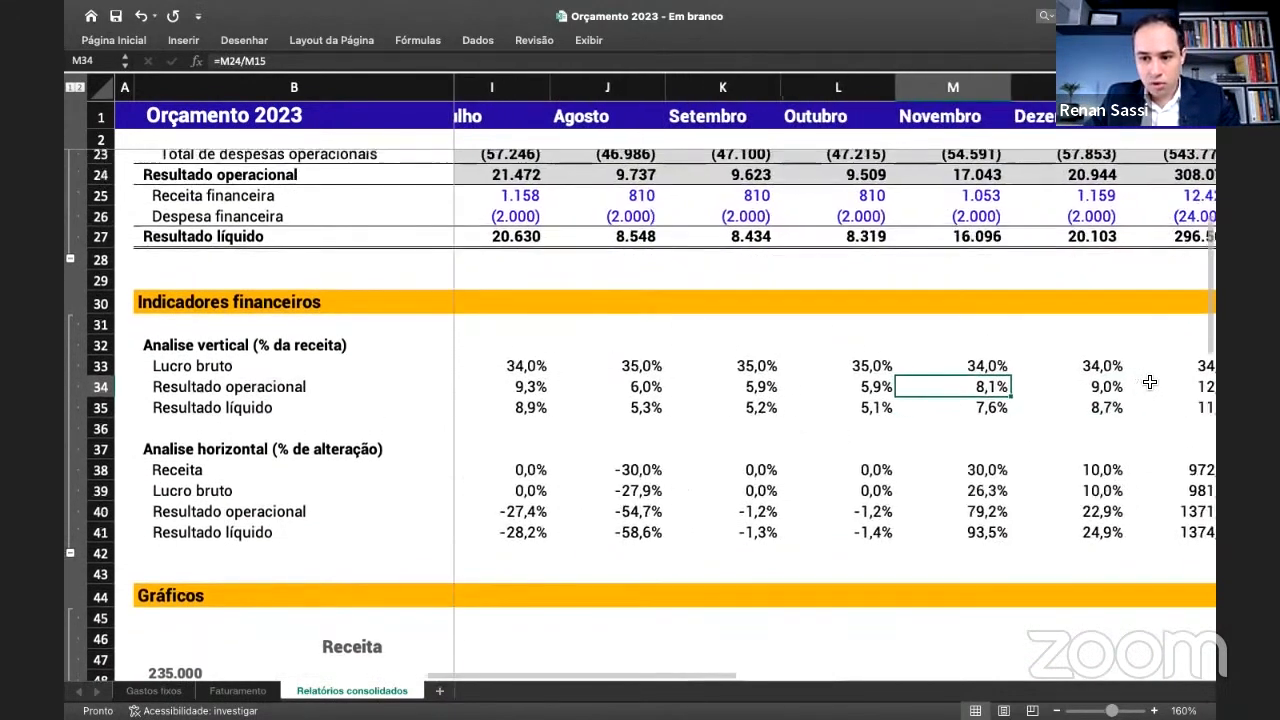
- Inspect the formula behind the annual Resultado operacional percentage in the Analise vertical section
scroll(1147, 385, right, 1)
click(1130, 381)
double_click(1125, 381)
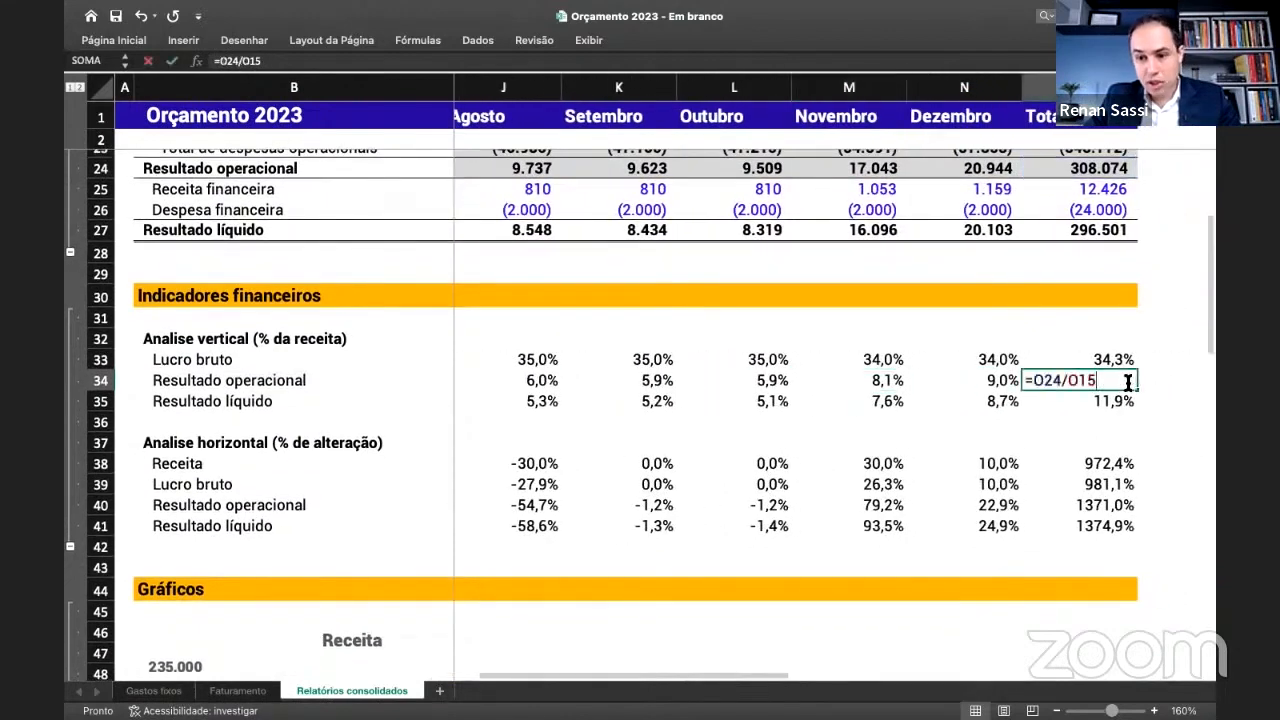
key(Escape)
double_click(1124, 381)
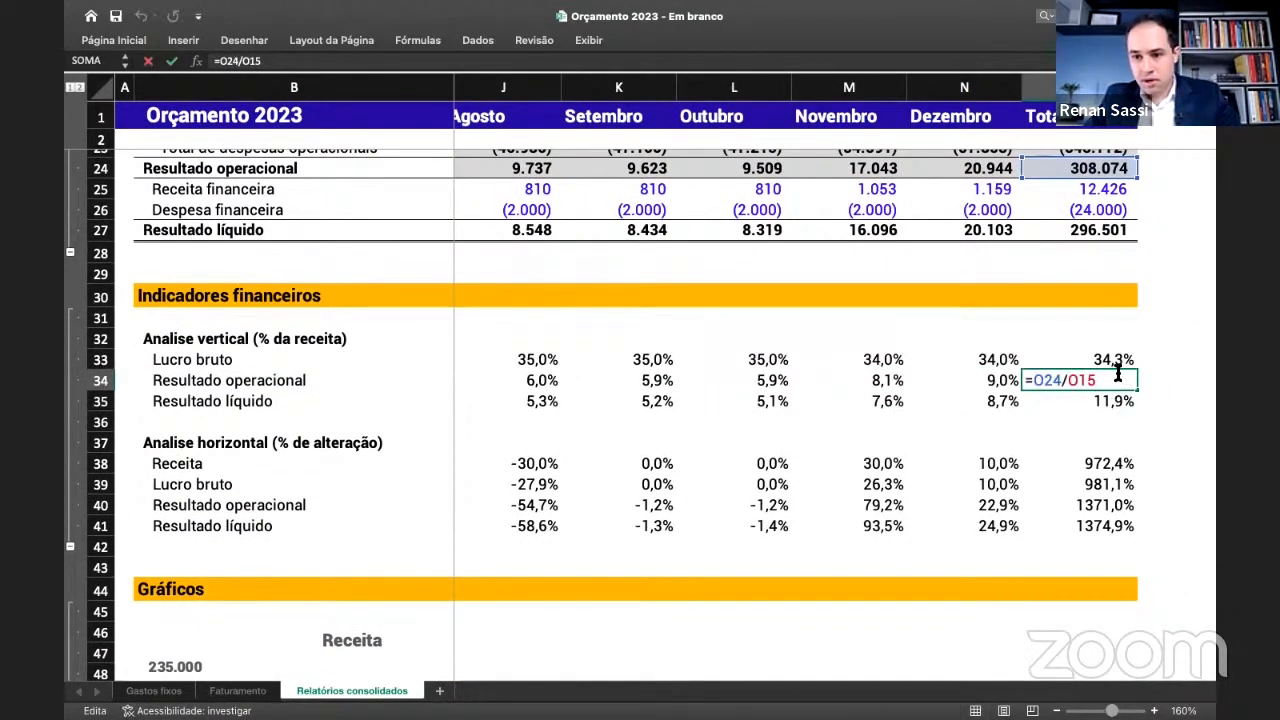
key(Return)
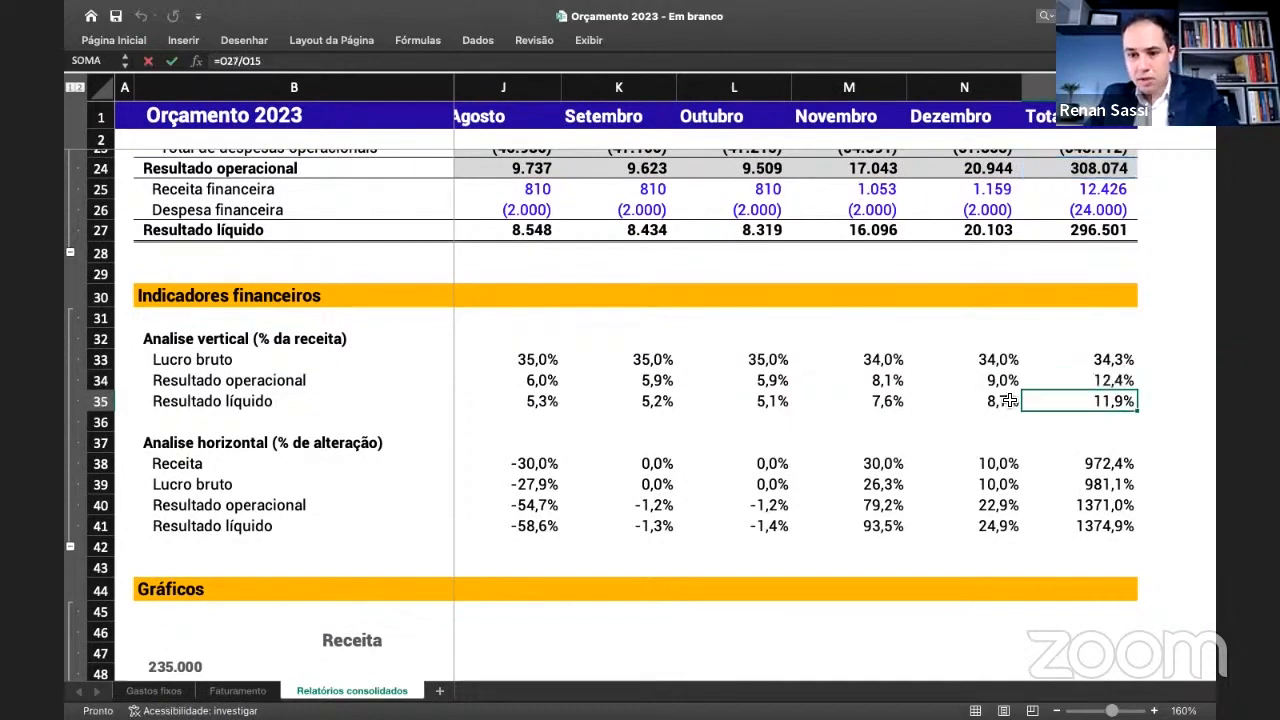
- Trace the annual Resultado operacional percentage to the Resultado operacional and Receita totals its formula uses
drag(1004, 383, 698, 380)
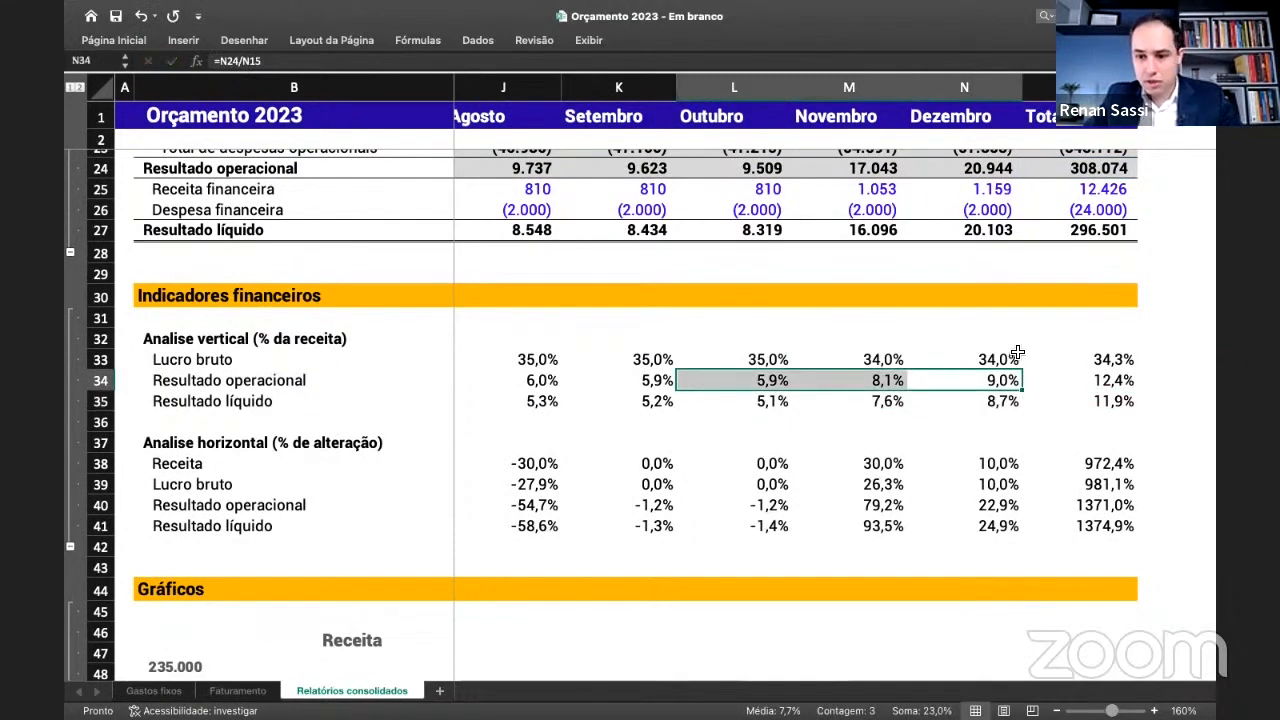
double_click(1085, 380)
scroll(1089, 408, up, 3)
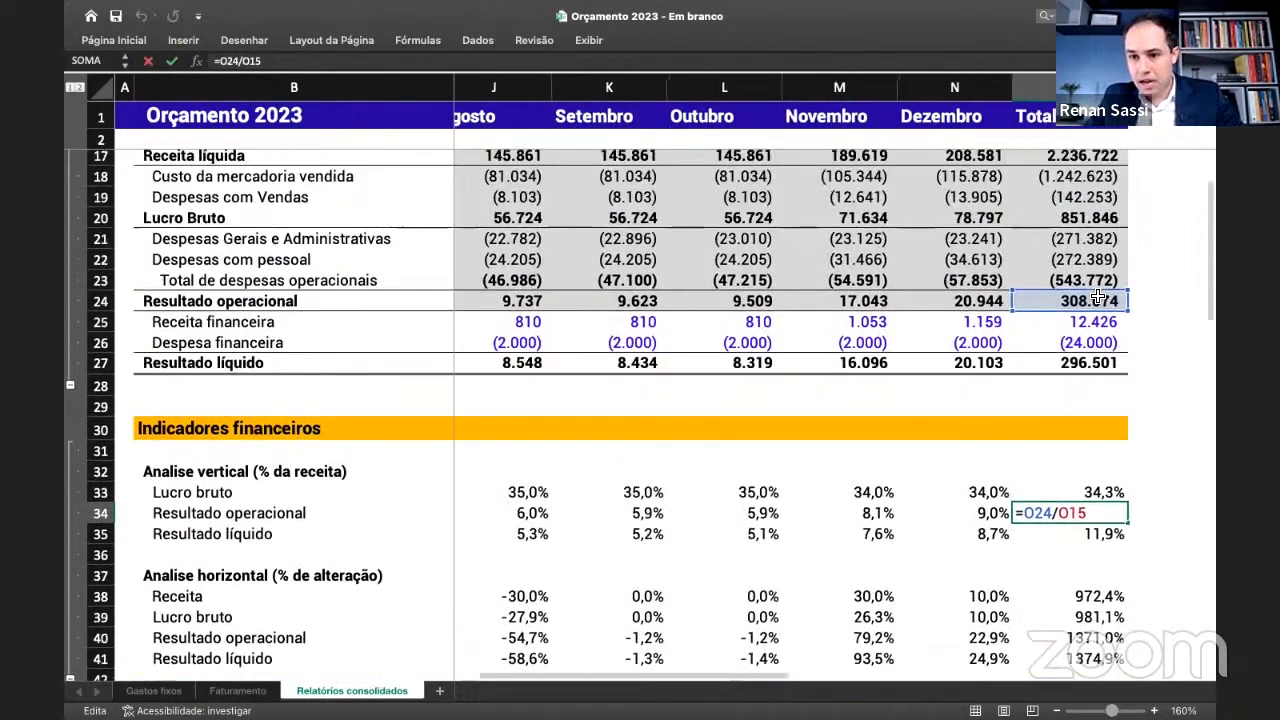
scroll(1098, 298, up, 3)
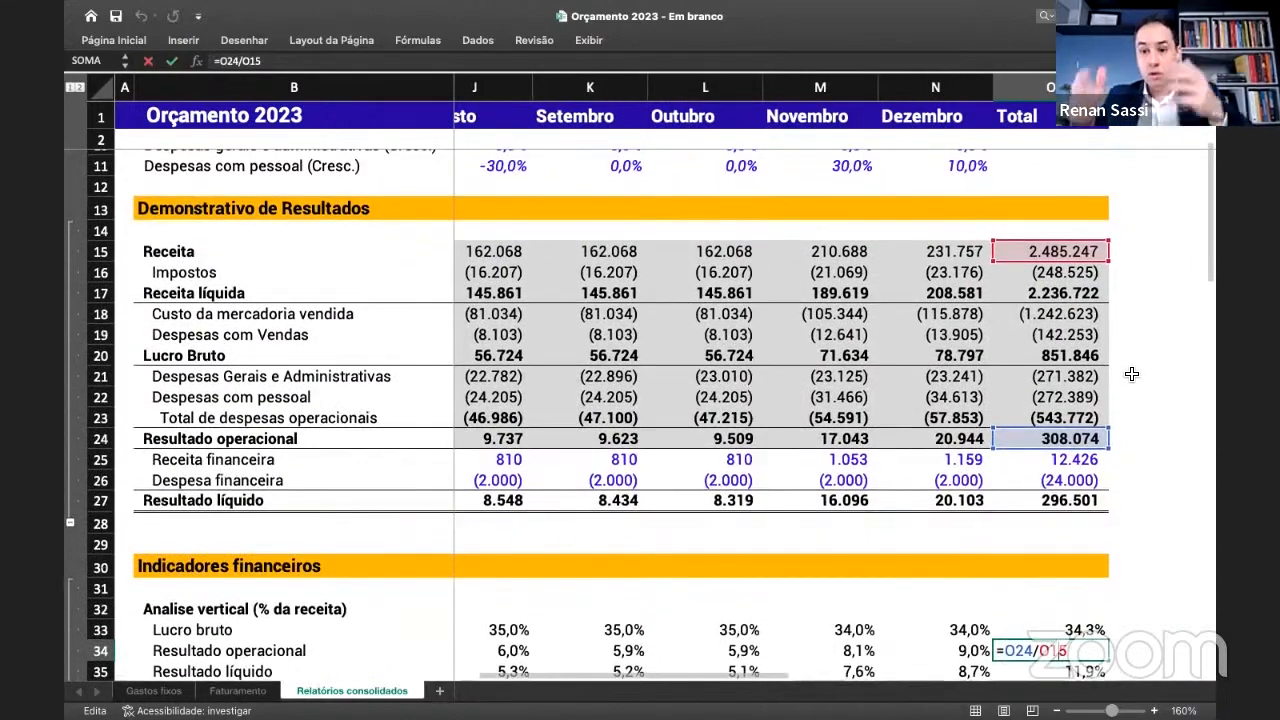
key(Return)
- Examine the Resultado líquido row of the Analise vertical section from Janeiro through the annual total
click(100, 549)
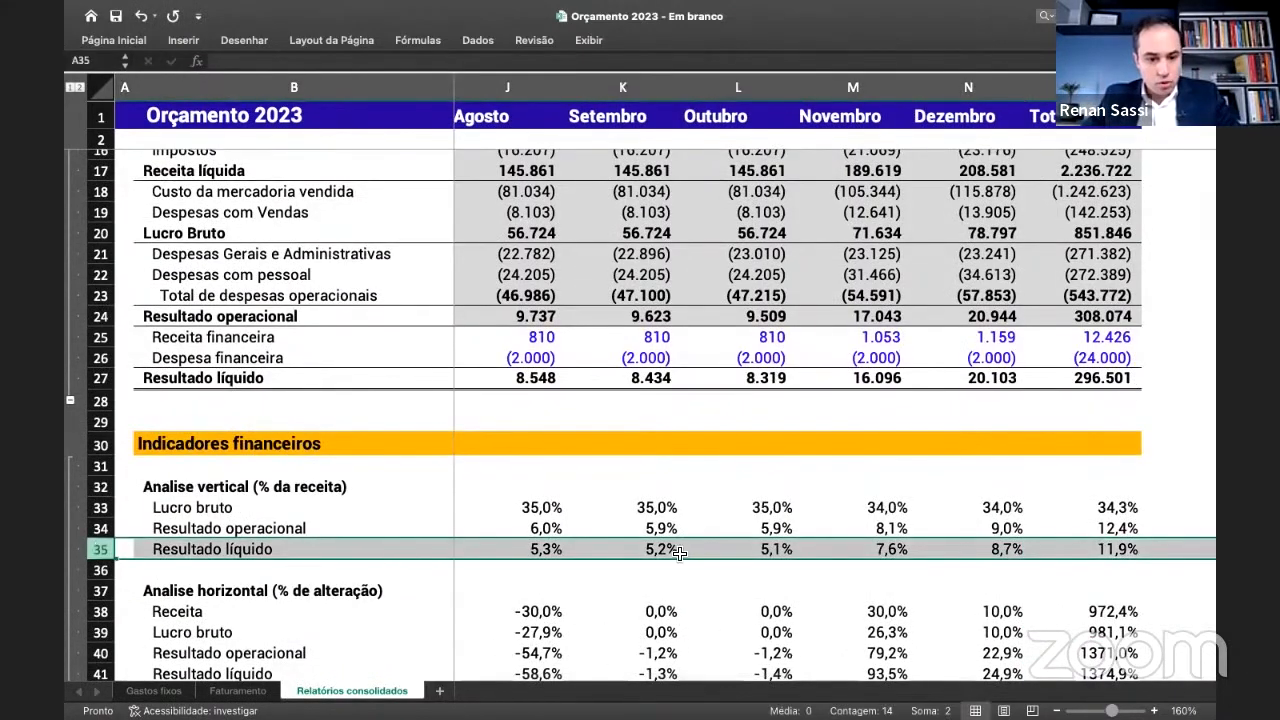
scroll(679, 553, left, 7)
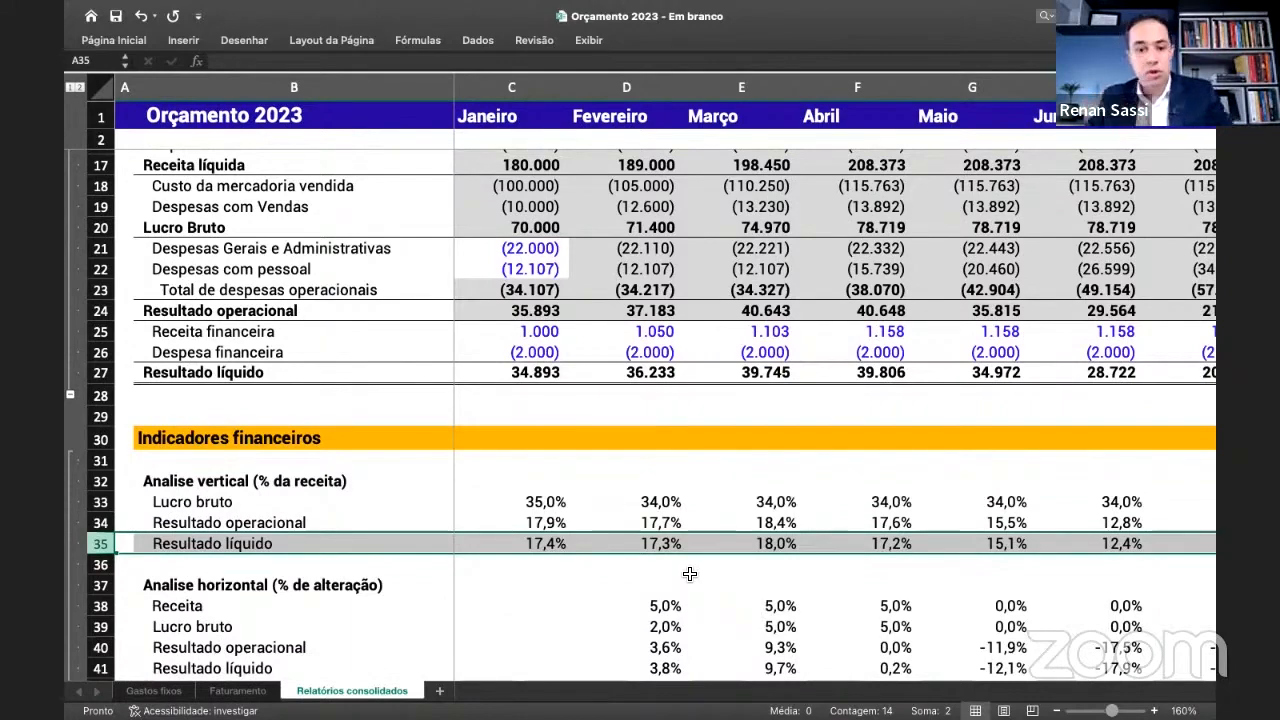
key(Tab)
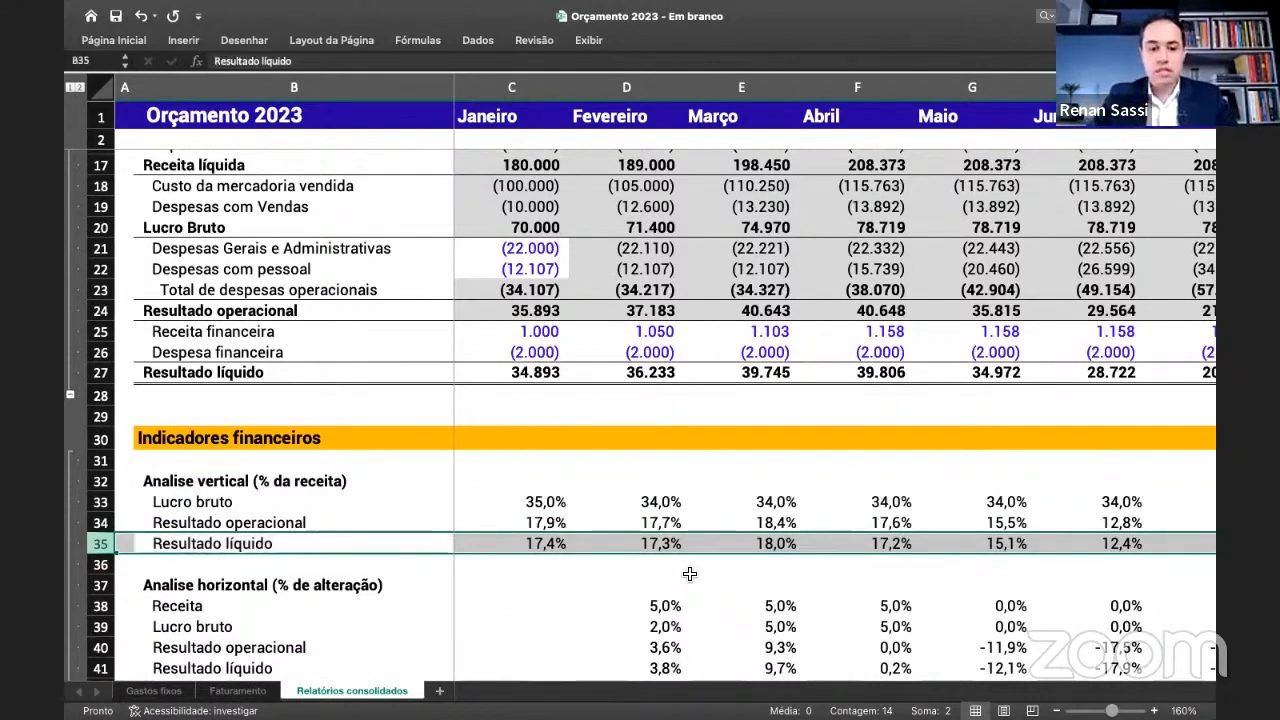
click(615, 579)
scroll(660, 600, right, 3)
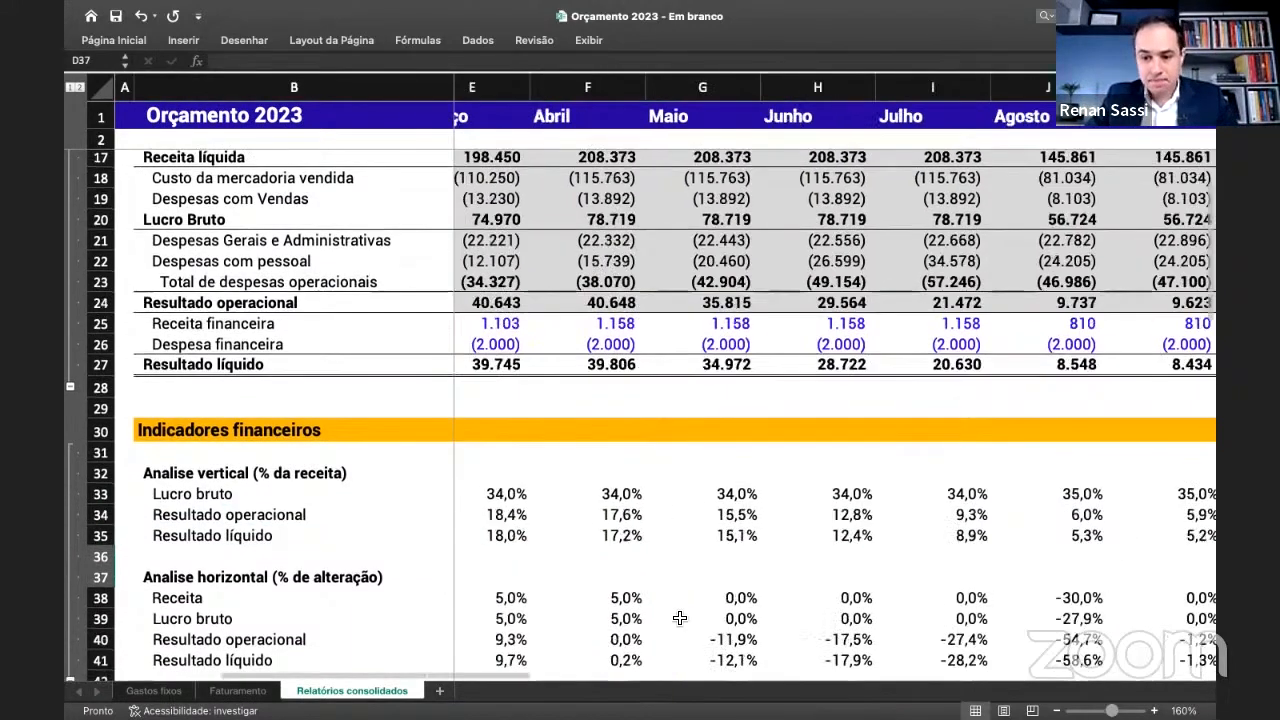
scroll(679, 618, right, 10)
click(830, 537)
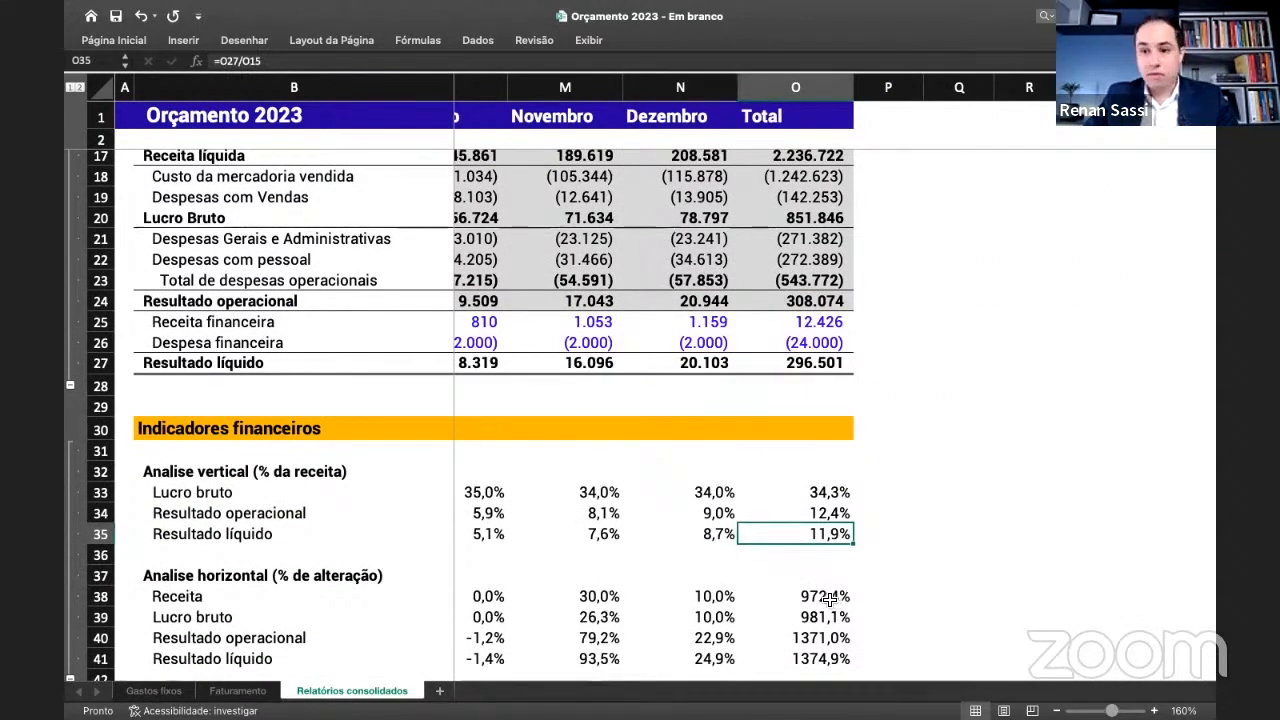
- Compare the Resultado líquido percentages in the Analise vertical section month by month from Janeiro to Maio
scroll(815, 606, left, 10)
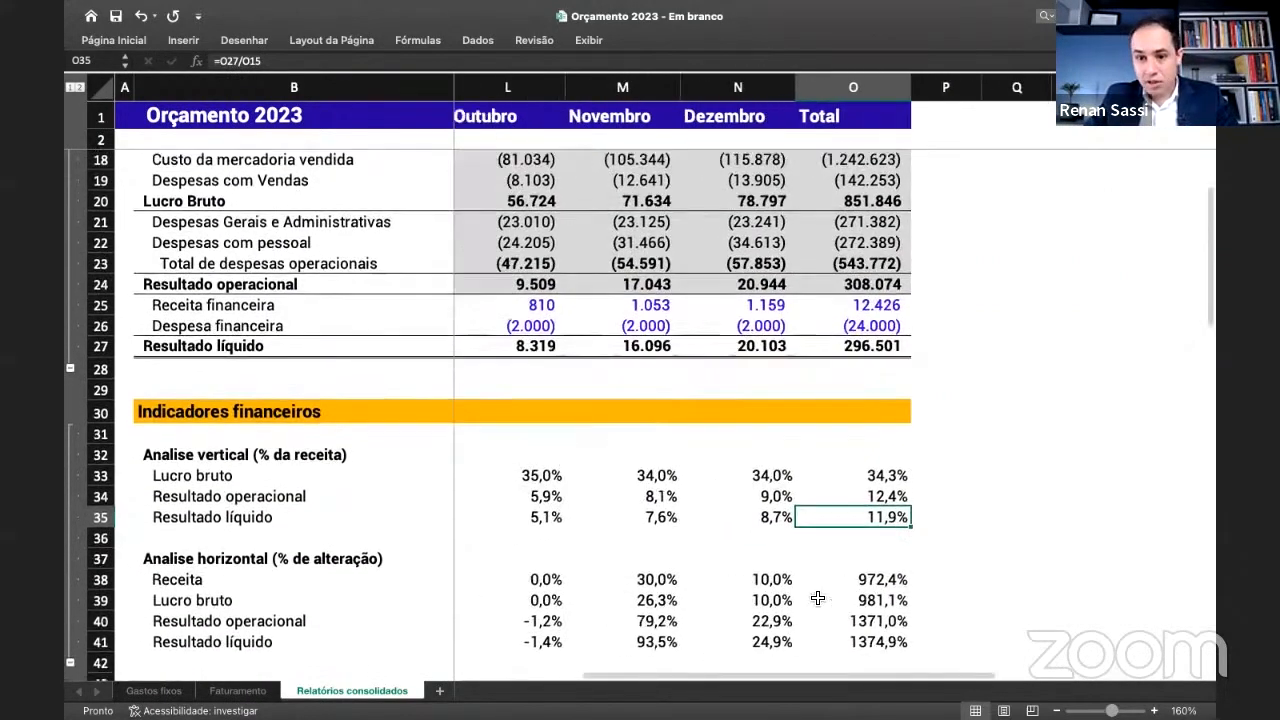
click(626, 508)
click(764, 507)
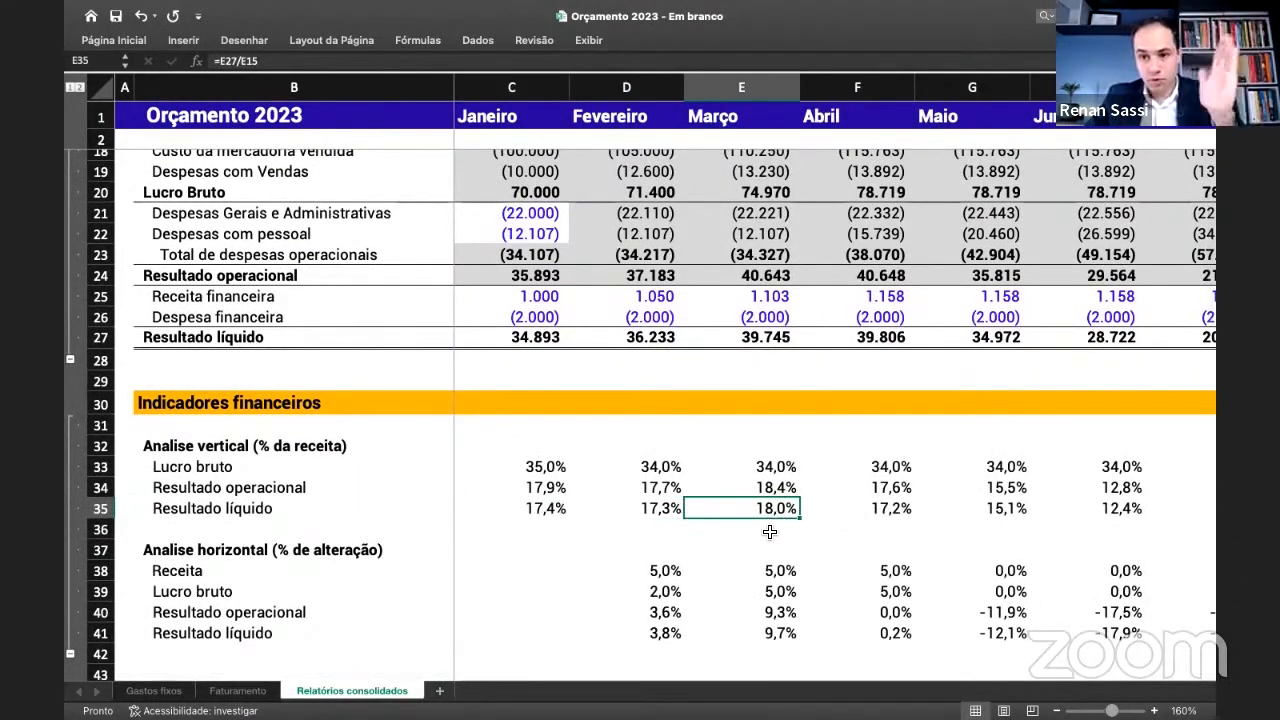
click(609, 515)
click(551, 515)
click(655, 512)
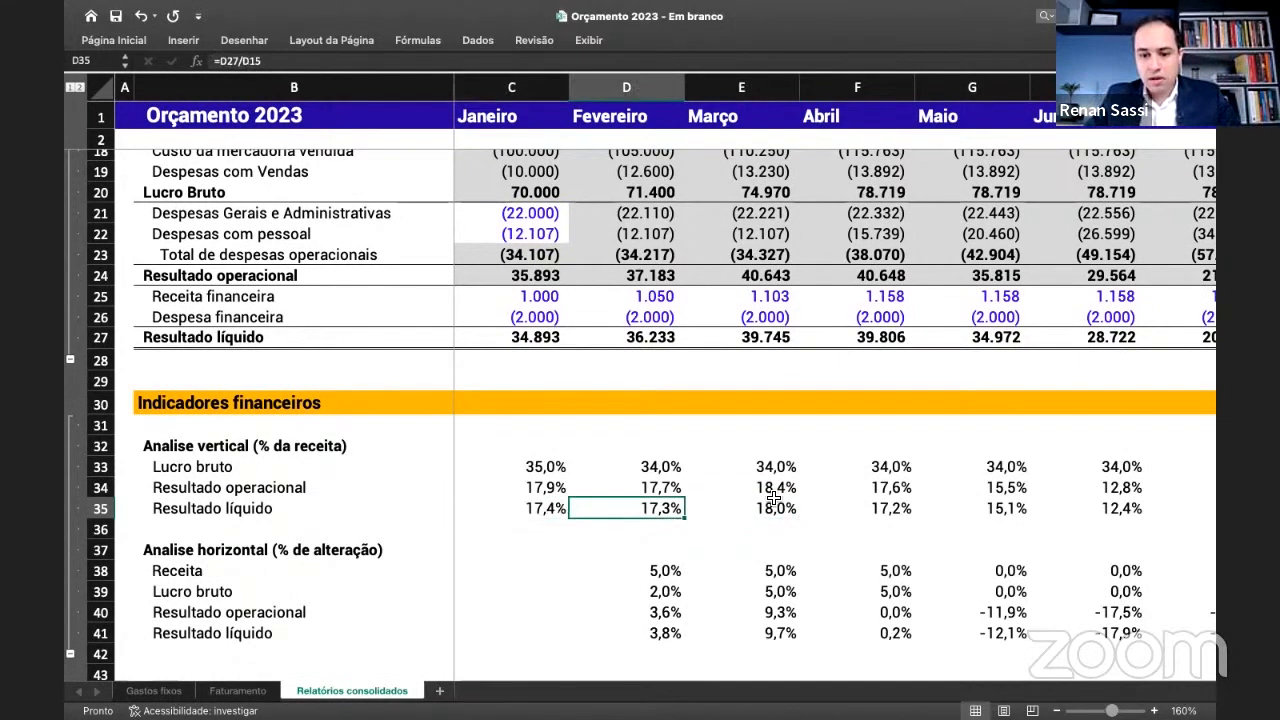
click(776, 505)
click(897, 515)
click(966, 514)
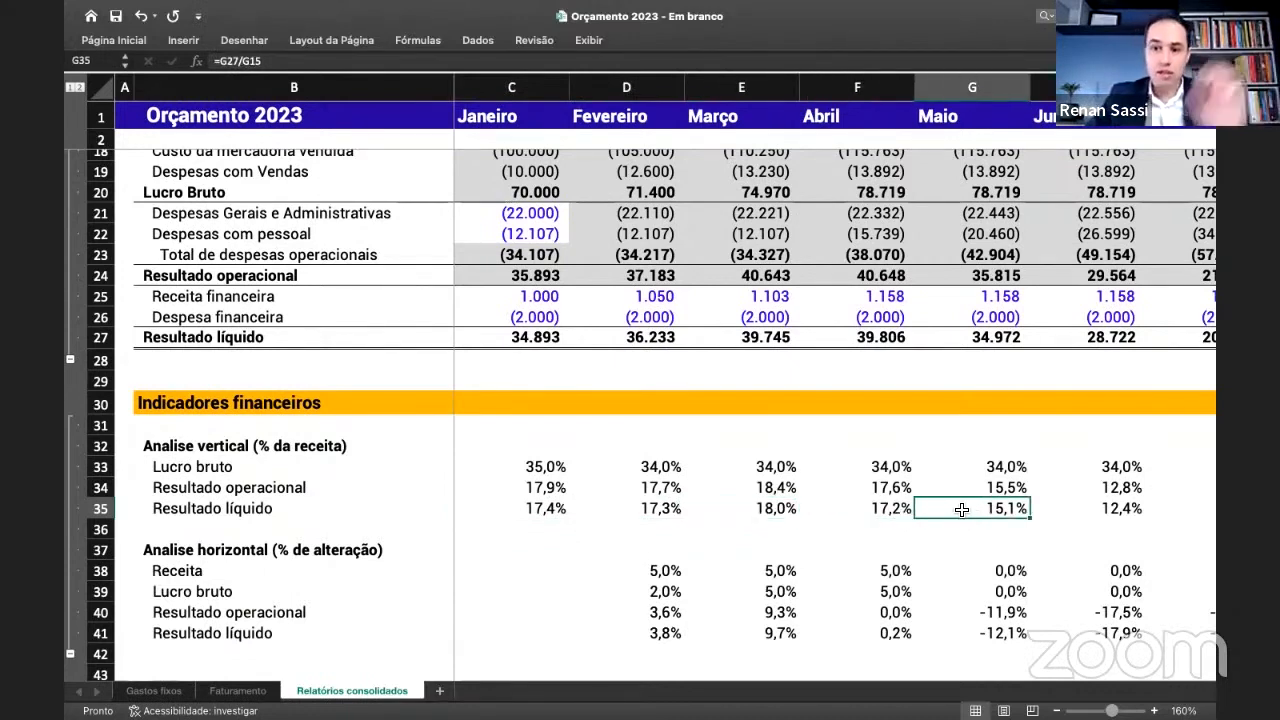
- Compare the Receita changes for Fevereiro to Abril in the Analise horizontal section with the Receita (Cresc.) assumptions
scroll(954, 512, down, 1)
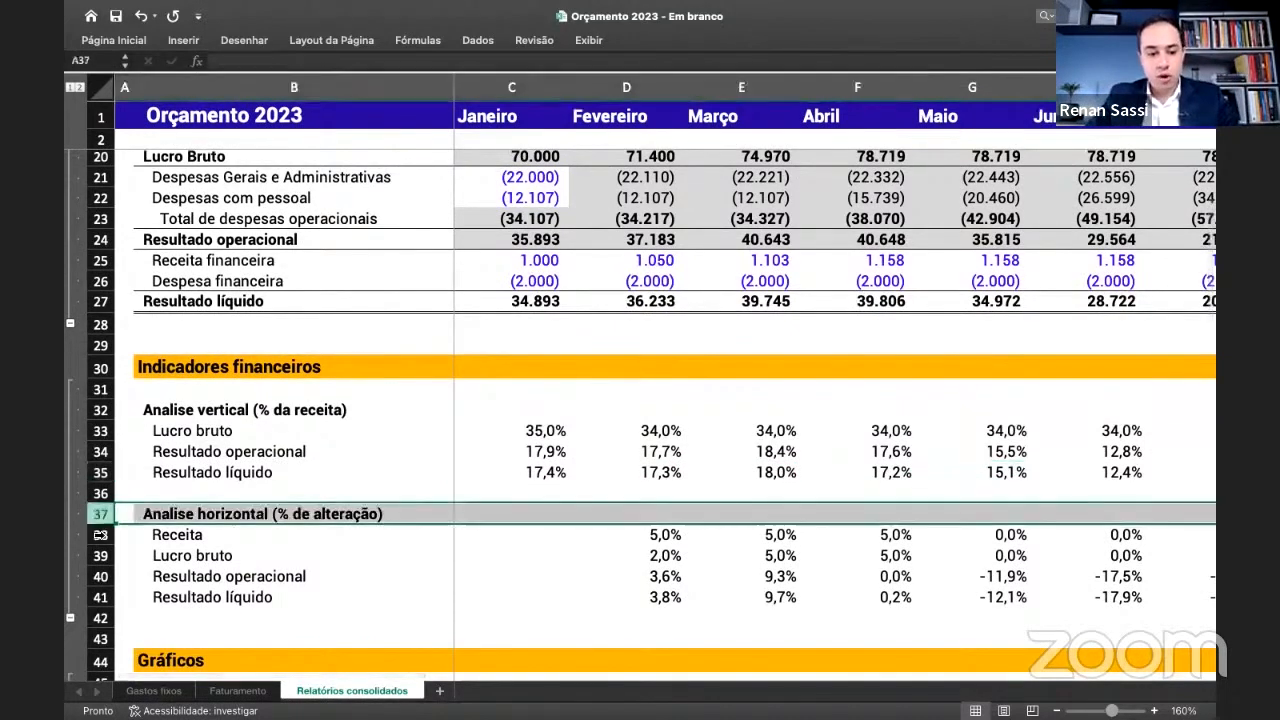
click(100, 513)
shift+click(100, 597)
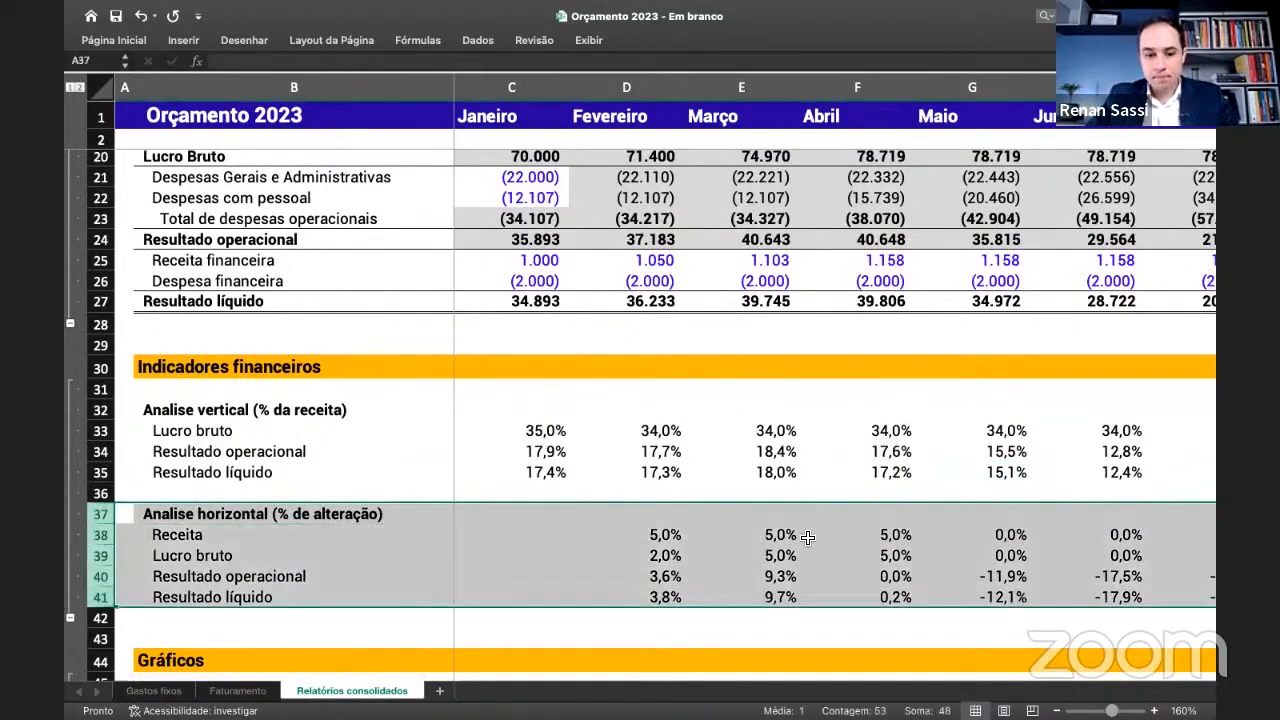
drag(645, 538, 892, 530)
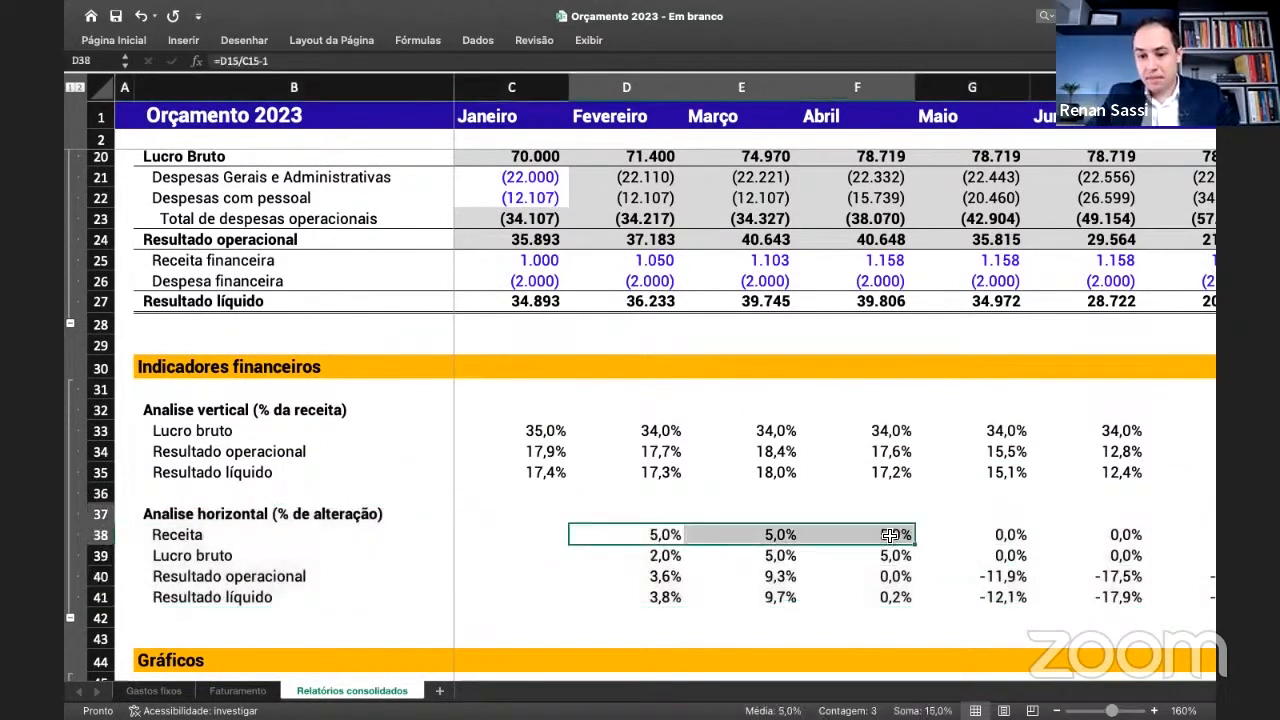
scroll(892, 530, up, 6)
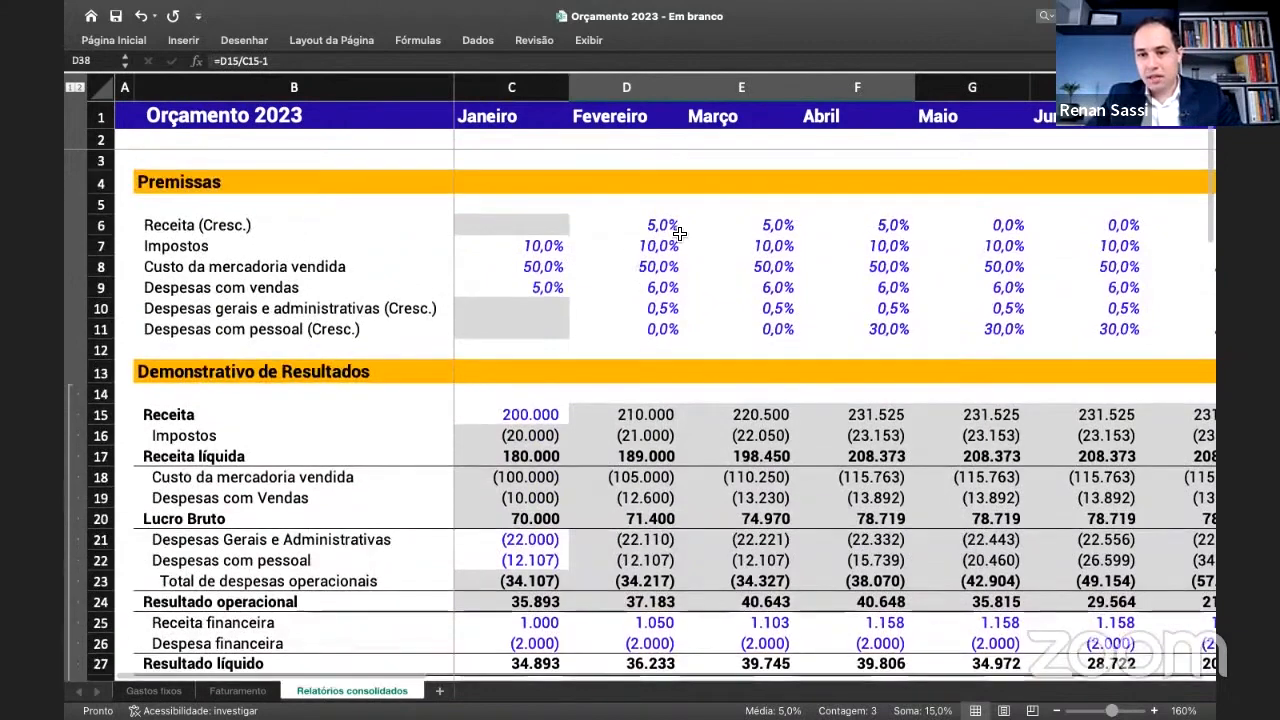
drag(663, 226, 847, 226)
scroll(623, 277, down, 8)
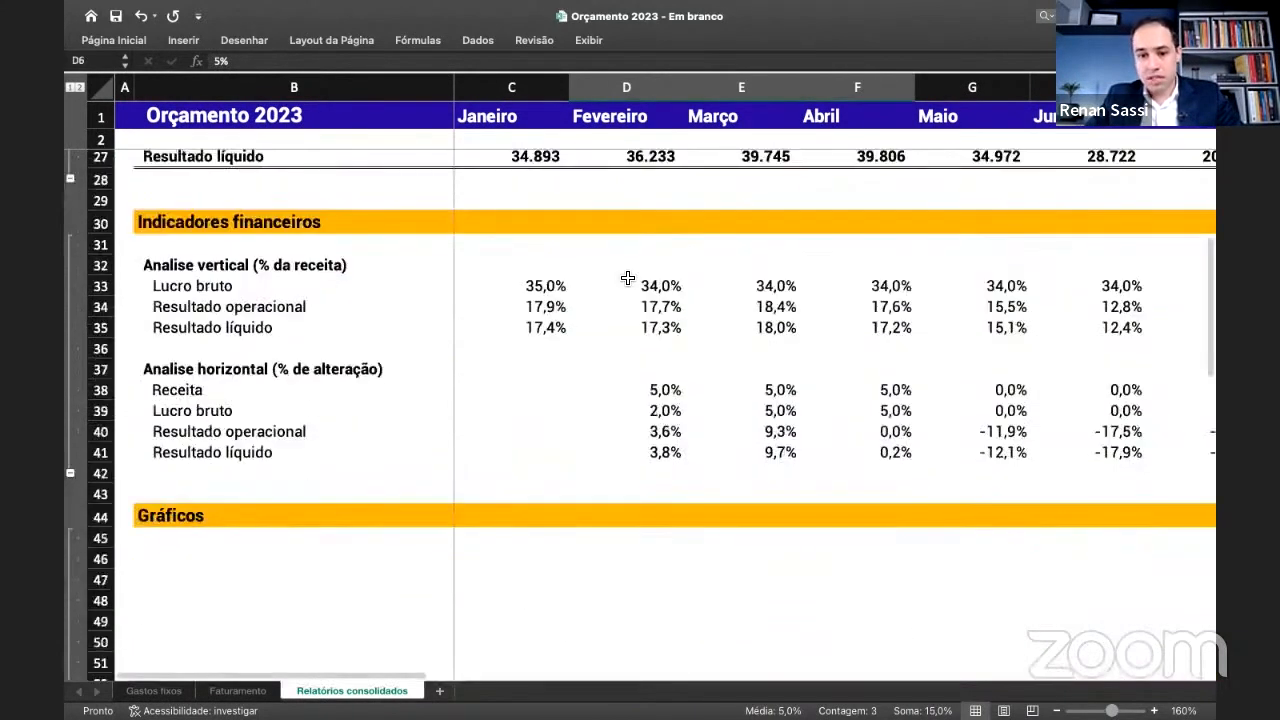
drag(672, 396, 894, 391)
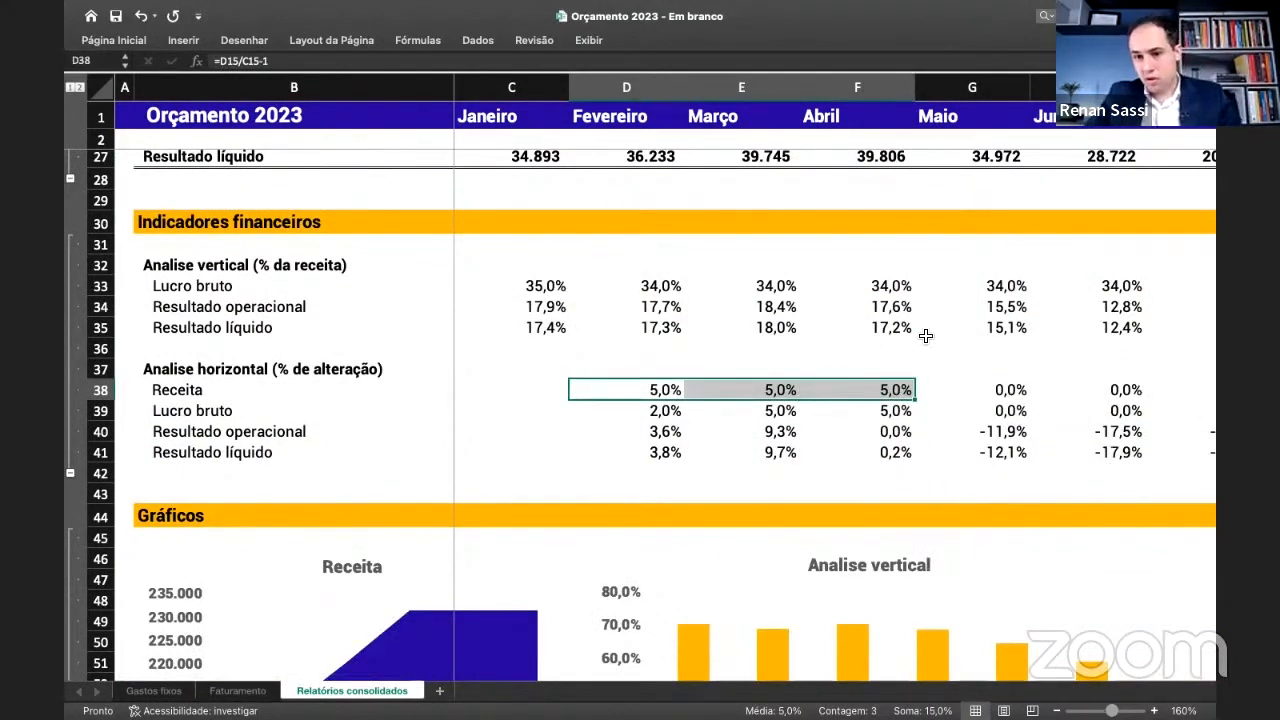
- Examine the Receita and Resultado líquido changes in the Analise horizontal section from Maio onward, focusing on Julho and Agosto
scroll(930, 316, right, 4)
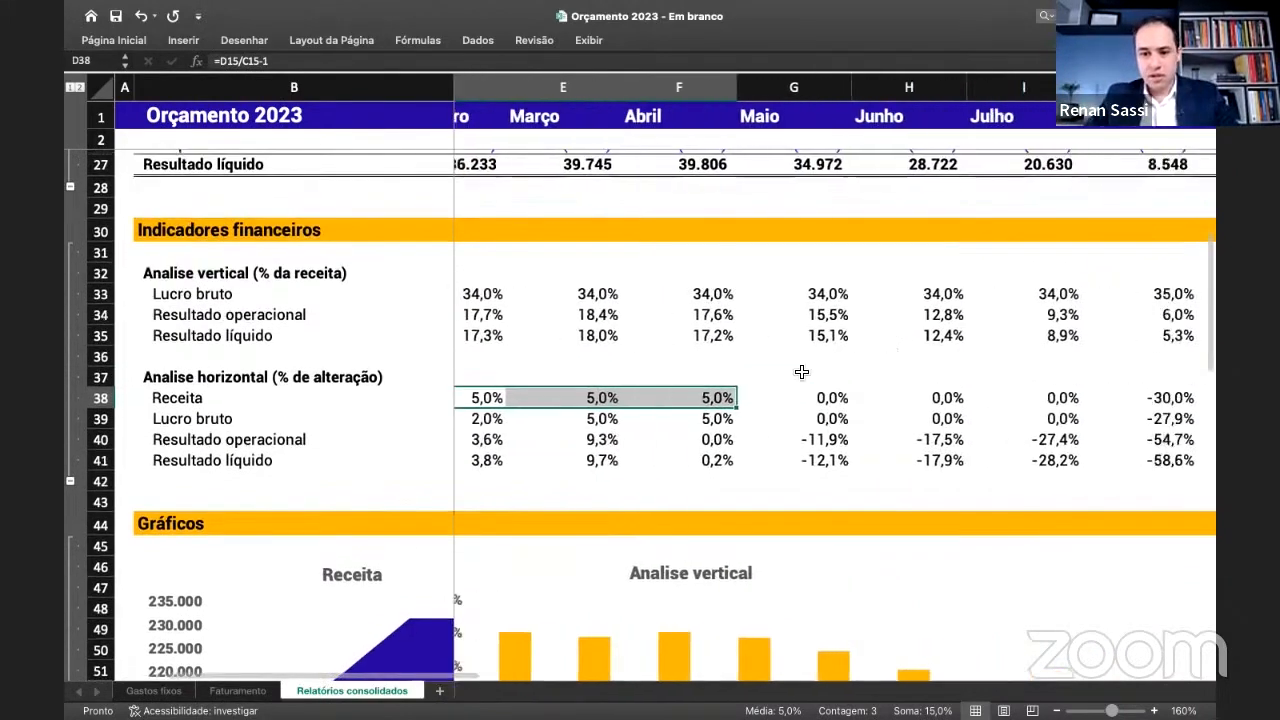
drag(753, 398, 986, 400)
drag(751, 460, 971, 461)
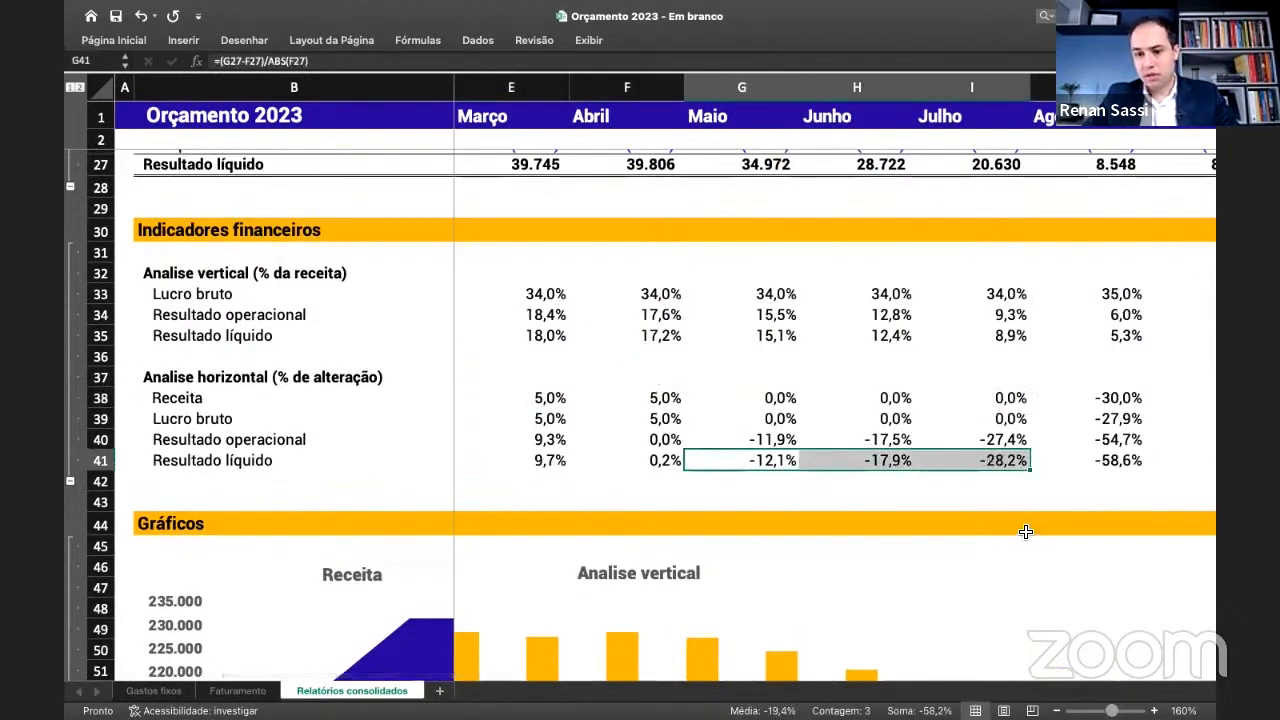
click(988, 461)
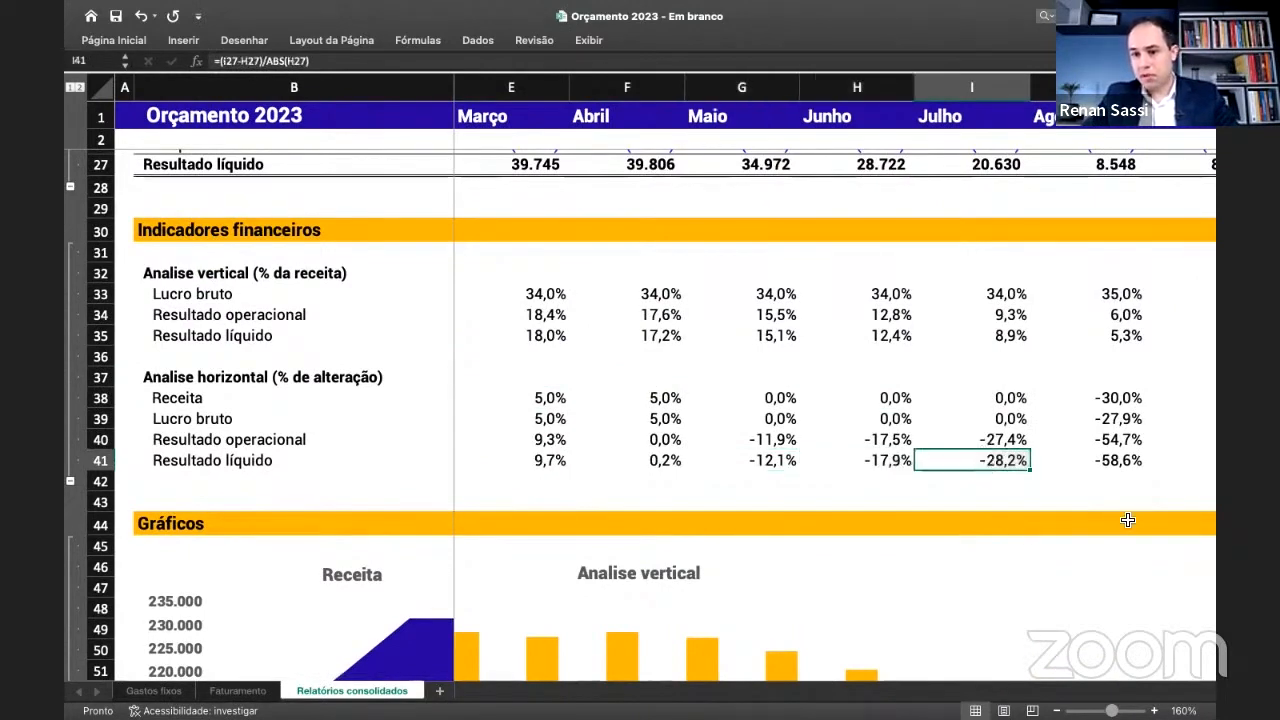
scroll(1075, 469, right, 2)
click(1045, 458)
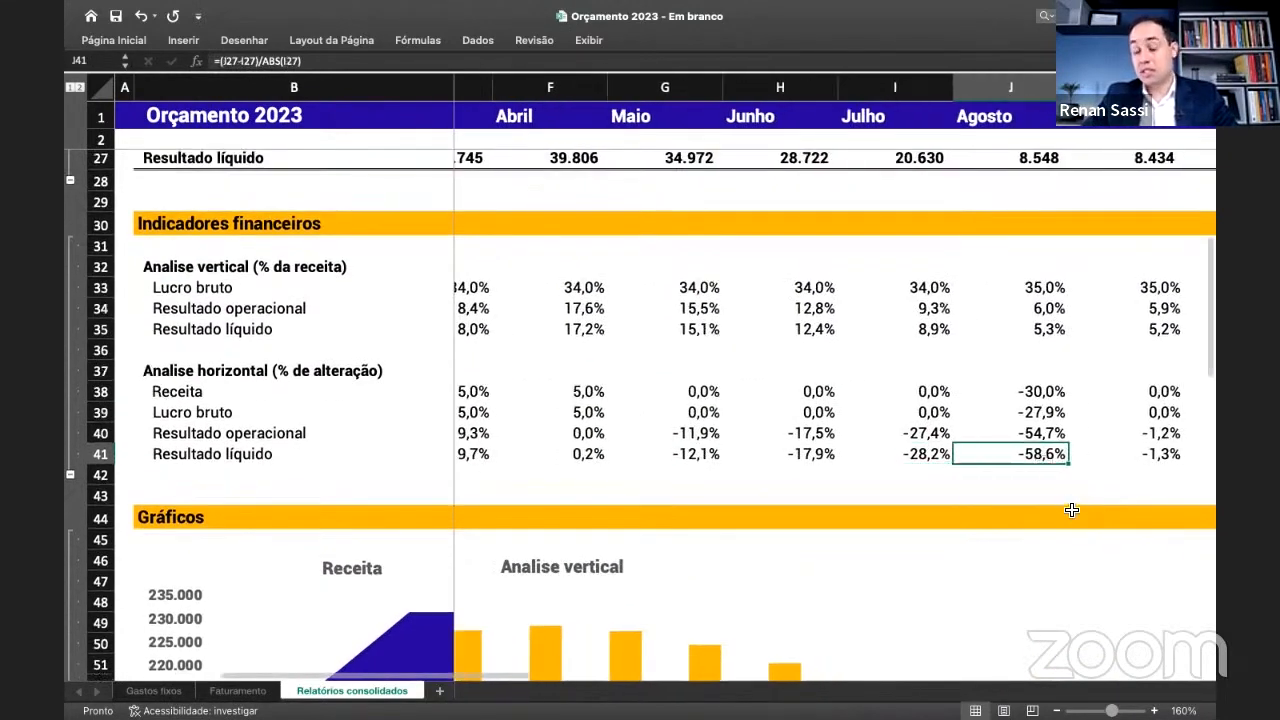
scroll(1069, 496, right, 5)
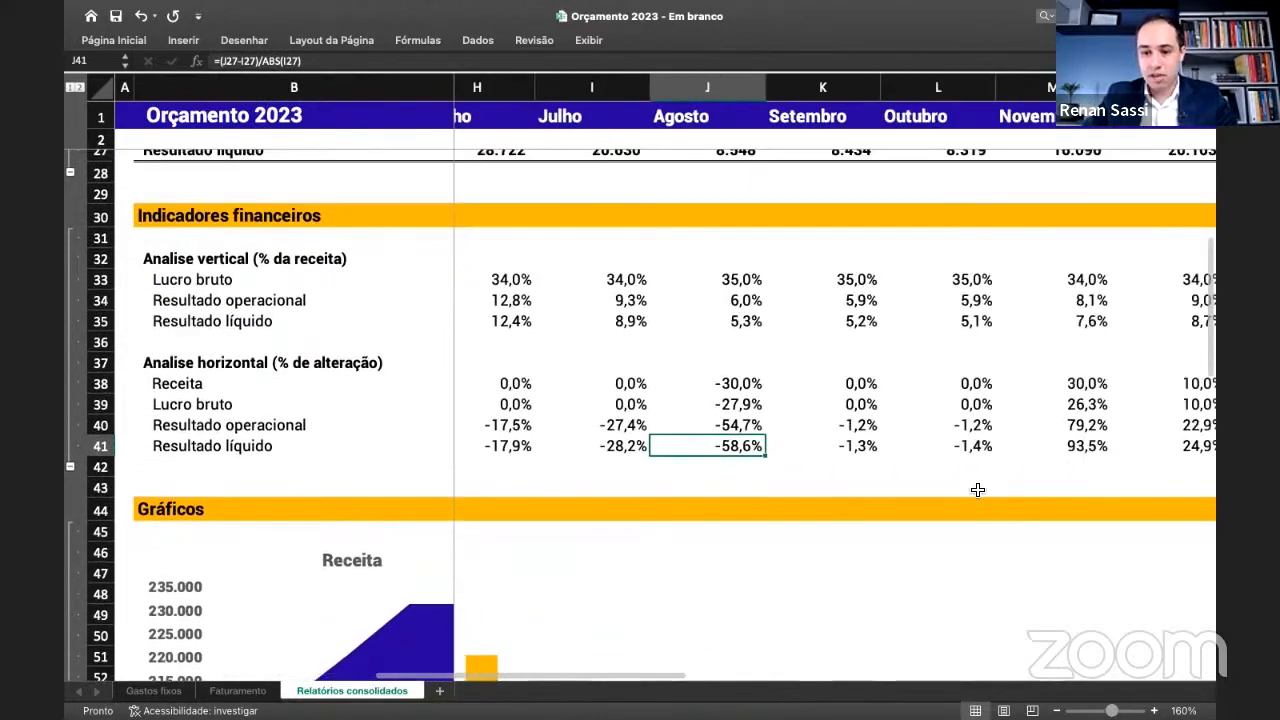
scroll(973, 494, right, 1)
- Review the Receita and Analise vertical charts and the source row of the Resultado líquido series
scroll(976, 494, left, 8)
scroll(1050, 452, down, 5)
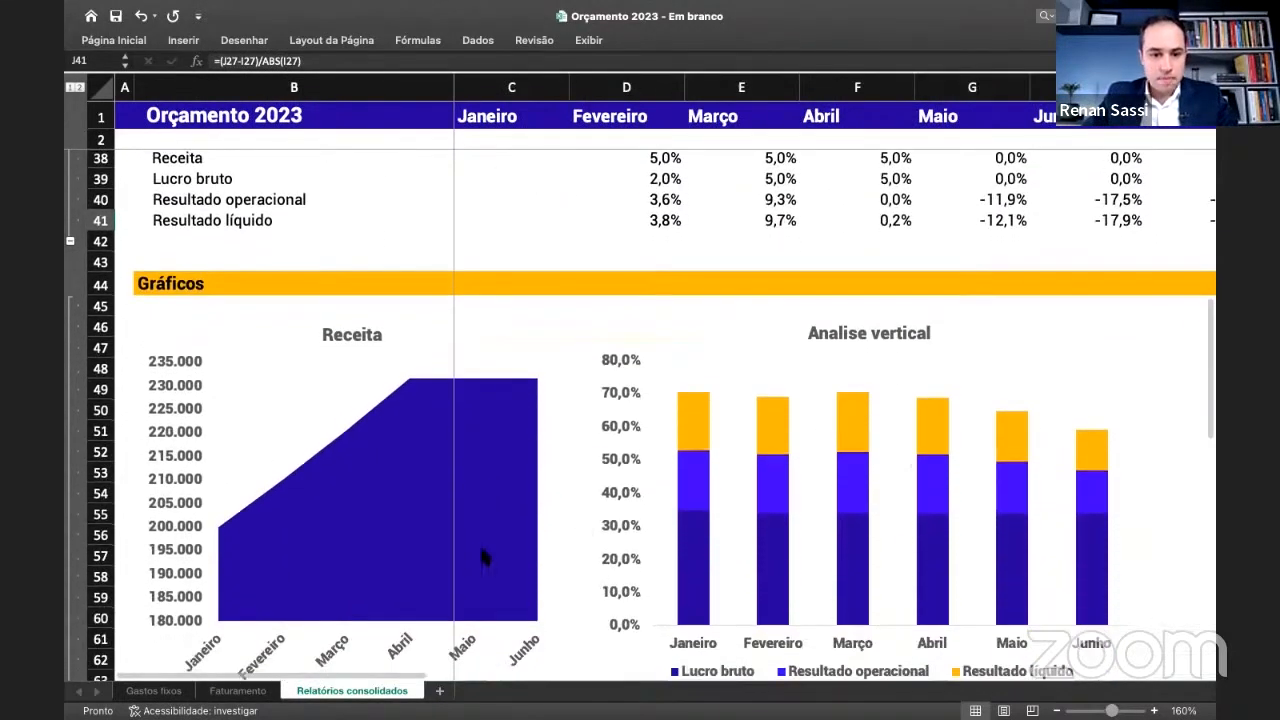
scroll(243, 531, down, 2)
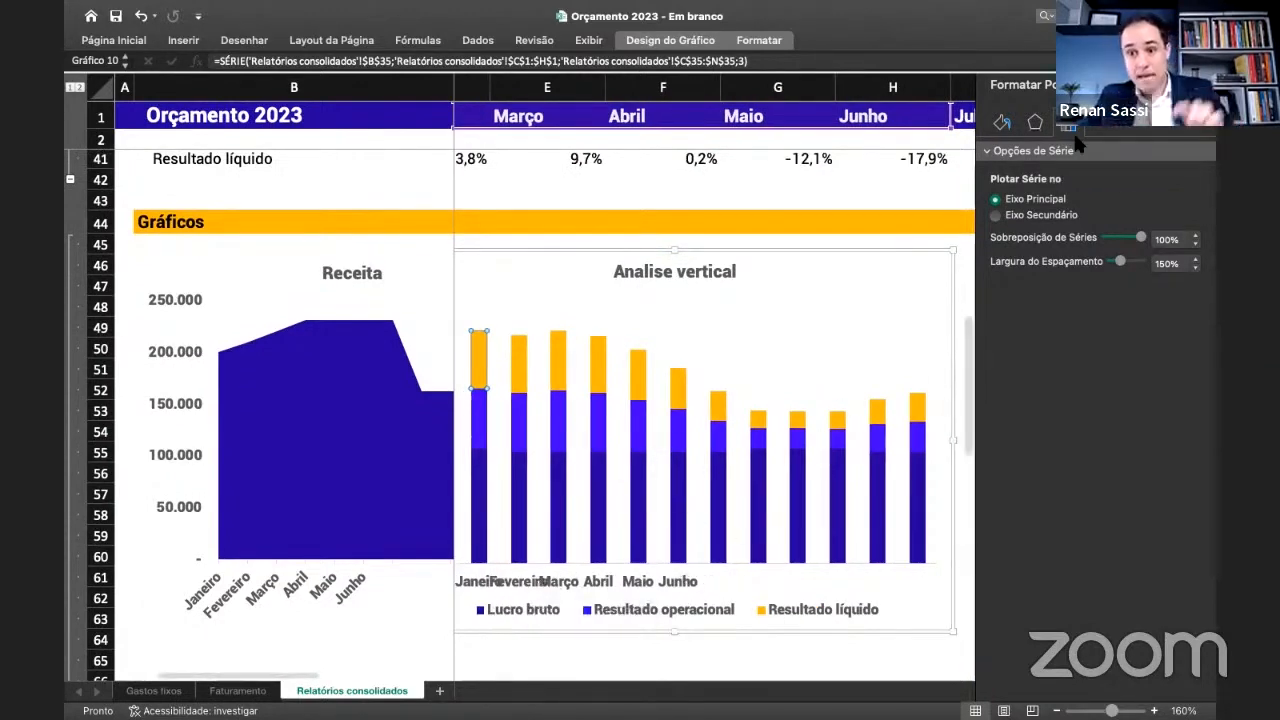
scroll(828, 380, up, 7)
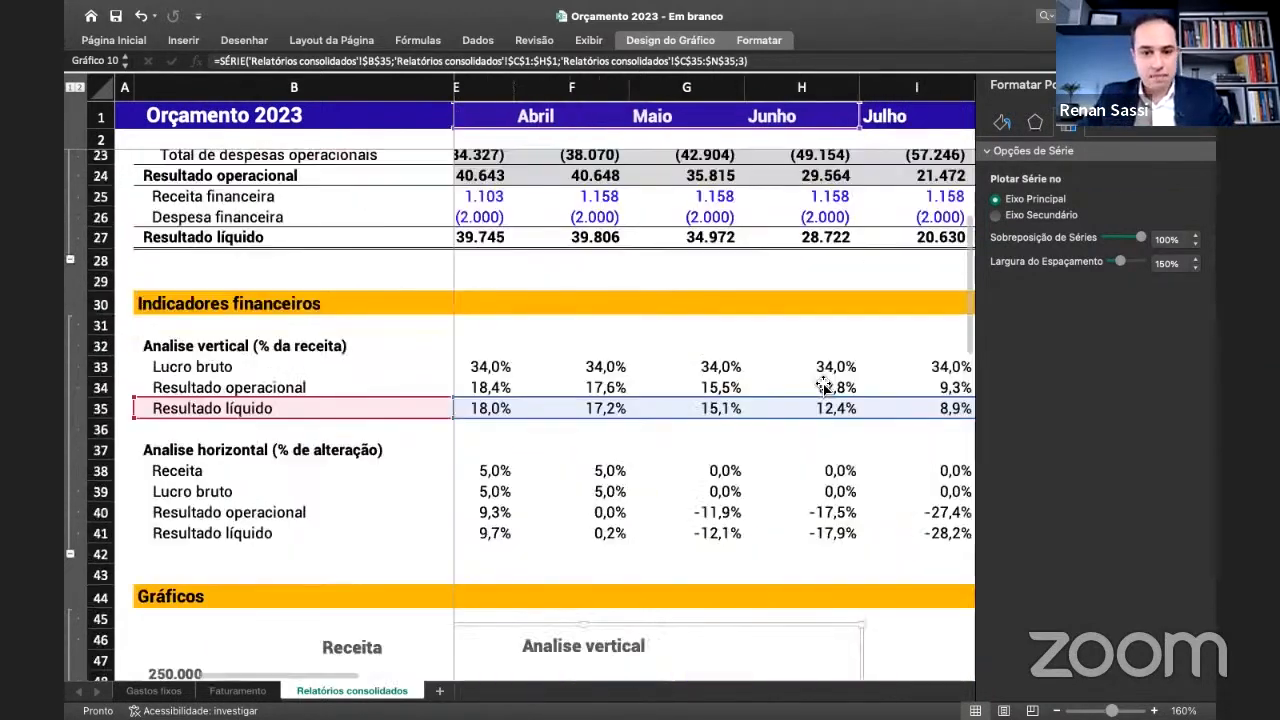